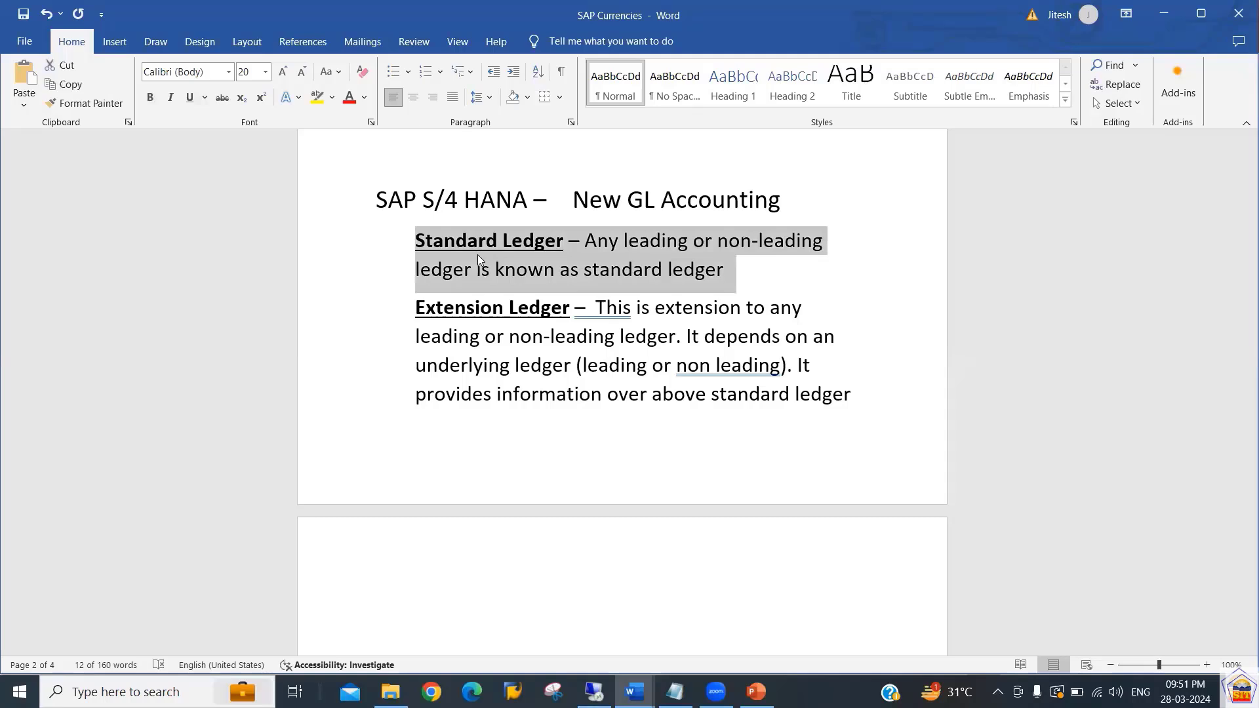
# Highlight the Standard Ledger and Extension Ledger definitions in the notes while explaining them.
pyautogui.press('Down')
pyautogui.press('Up')
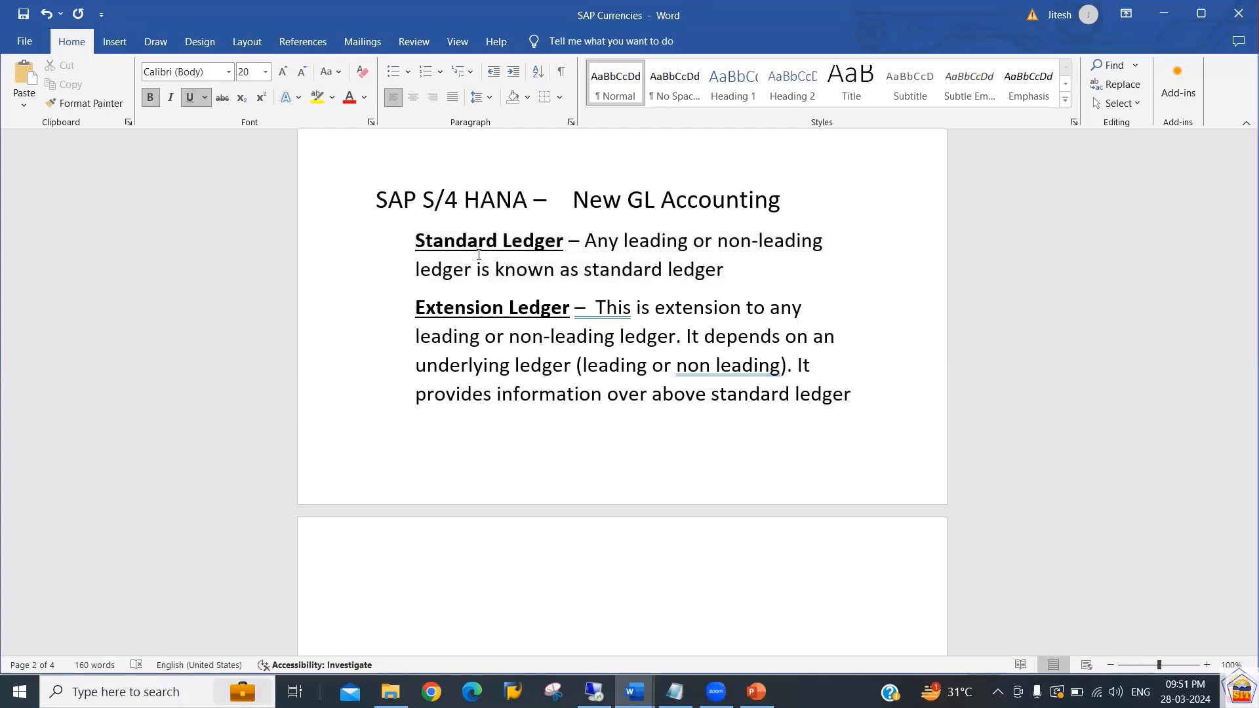
pyautogui.hotkey('shift', 'Down')
pyautogui.hotkey('shift', 'Down')
pyautogui.hotkey('shift', 'Down')
pyautogui.press('Up')
pyautogui.press('Up')
pyautogui.hotkey('shift', 'Down')
pyautogui.hotkey('shift', 'Down')
pyautogui.press('Down')
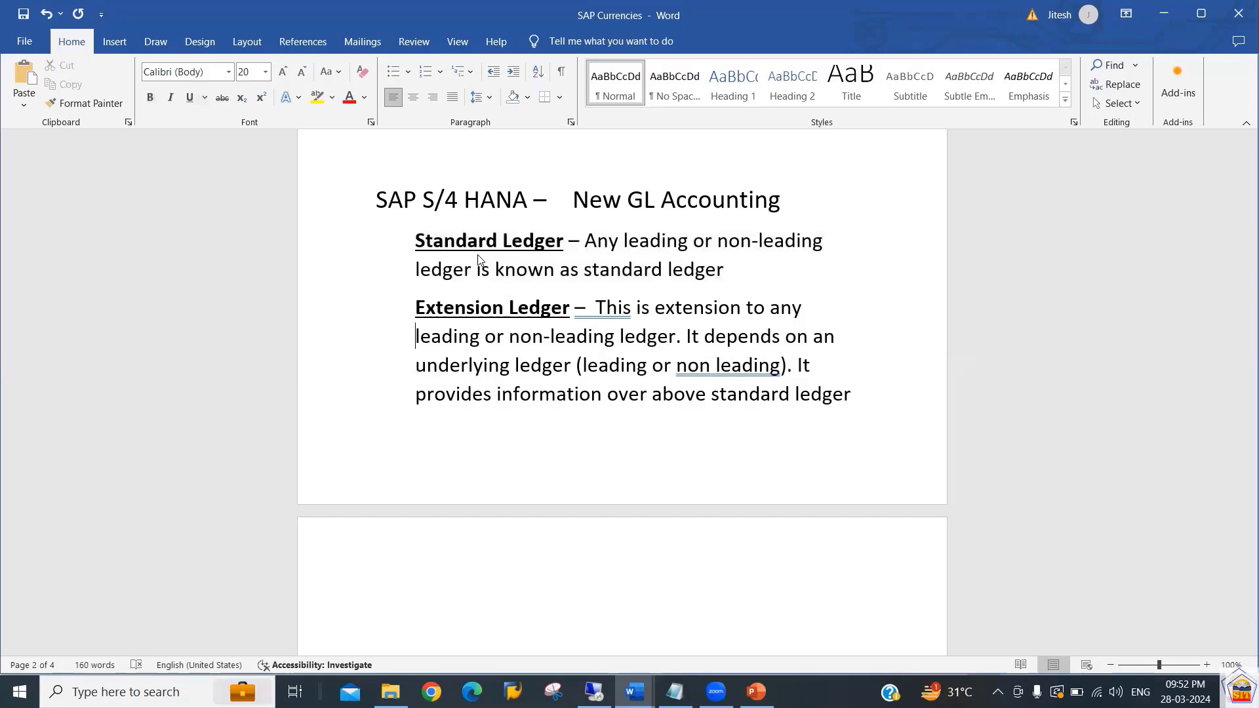
pyautogui.press('Up')
pyautogui.hotkey('shift', 'Down')
pyautogui.hotkey('shift', 'Down')
pyautogui.hotkey('shift', 'Down')
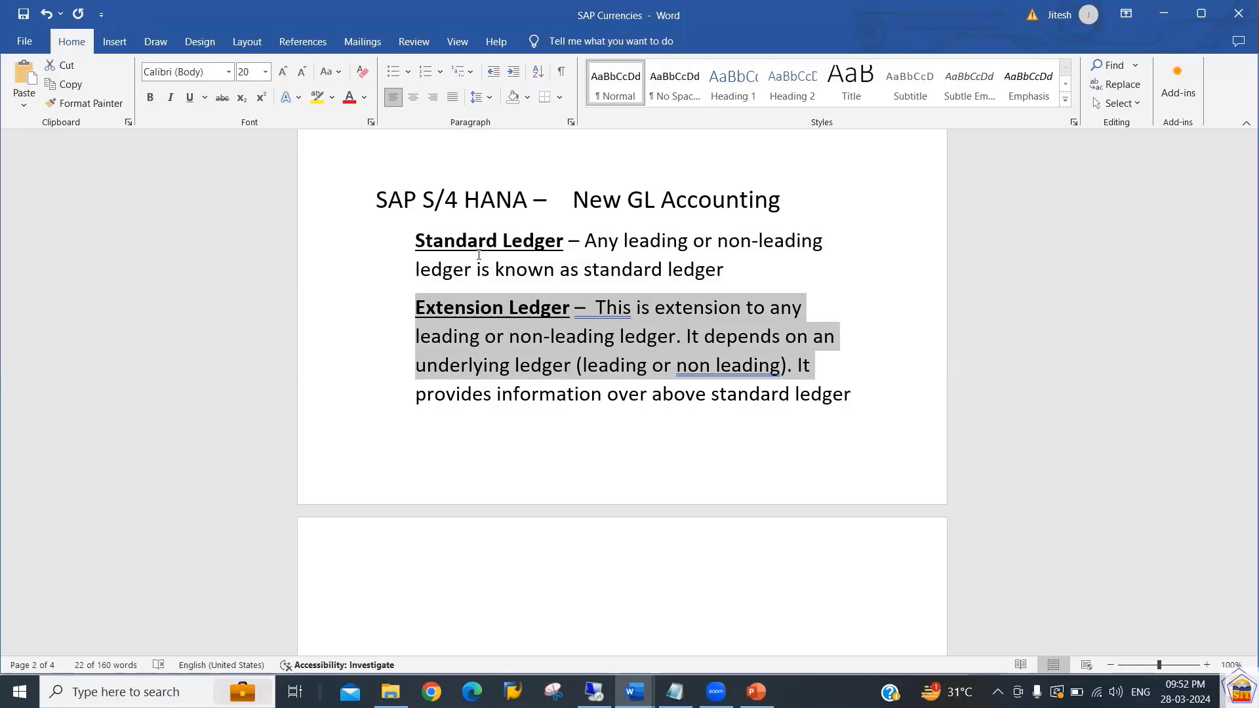
# Highlight individual words within the Extension Ledger definition to point out its key terms.
pyautogui.press('Right')
pyautogui.press('Up')
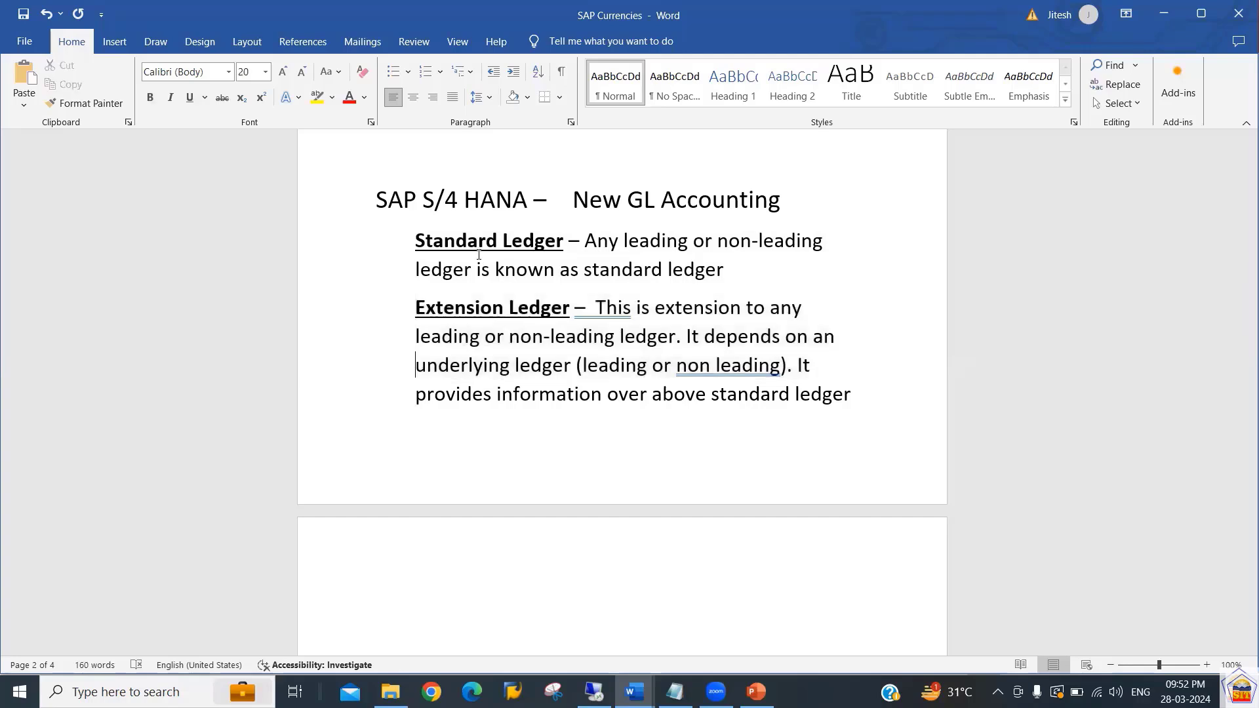
pyautogui.press('Up')
pyautogui.press('Up')
pyautogui.hotkey('shift', 'Right')
pyautogui.hotkey('shift', 'Right')
pyautogui.hotkey('shift', 'Right')
pyautogui.hotkey('shift', 'Right')
pyautogui.hotkey('shift', 'Right')
pyautogui.hotkey('shift', 'Right')
pyautogui.hotkey('shift', 'Right')
pyautogui.hotkey('shift', 'Right')
pyautogui.hotkey('shift', 'Right')
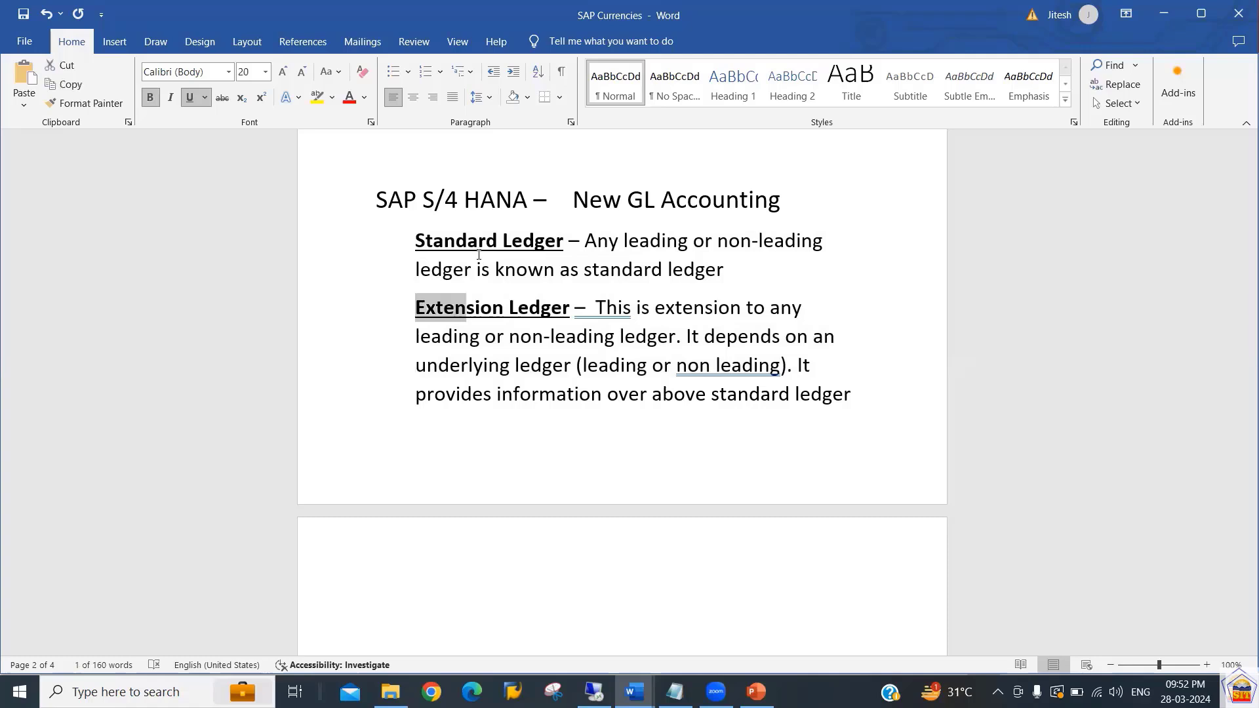
pyautogui.press('Down')
pyautogui.press('Down')
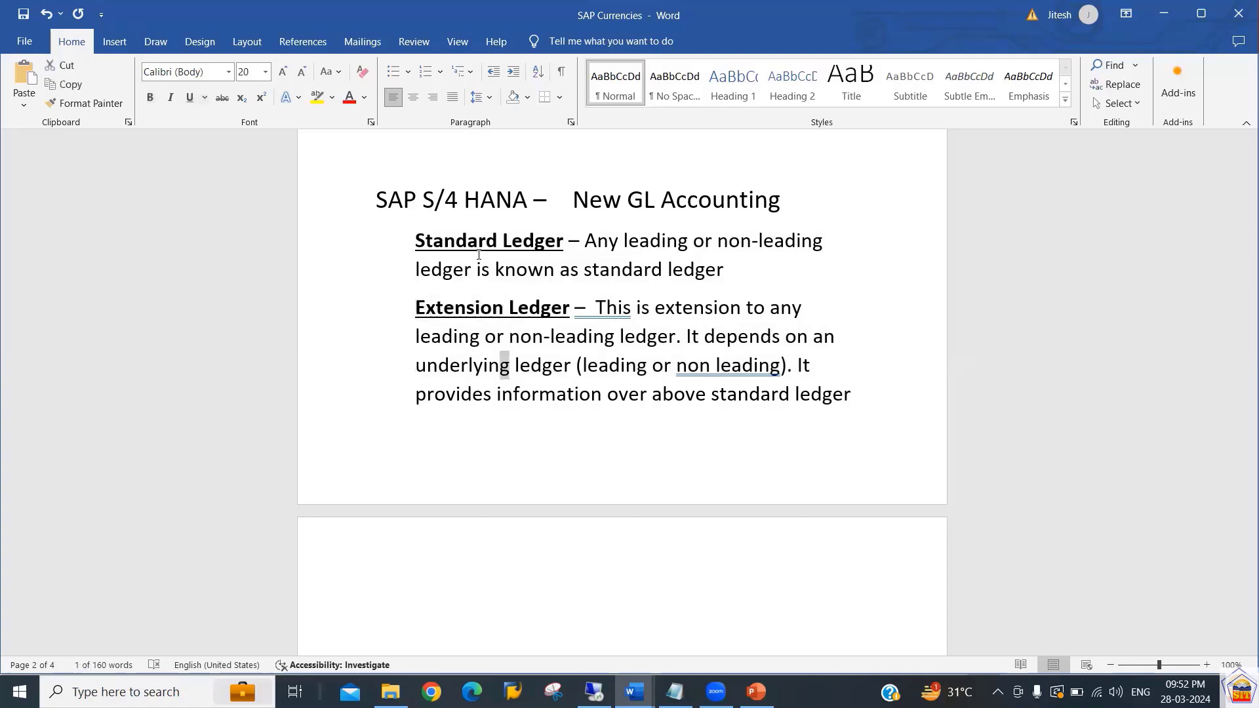
pyautogui.hotkey('shift', 'Right')
pyautogui.hotkey('shift', 'Right')
pyautogui.hotkey('shift', 'Right')
pyautogui.hotkey('shift', 'Right')
pyautogui.hotkey('shift', 'Right')
pyautogui.hotkey('shift', 'Right')
pyautogui.hotkey('shift', 'Right')
pyautogui.hotkey('shift', 'Right')
pyautogui.hotkey('shift', 'Right')
pyautogui.hotkey('shift', 'Right')
pyautogui.hotkey('shift', 'Right')
pyautogui.hotkey('shift', 'Right')
pyautogui.hotkey('shift', 'Right')
pyautogui.hotkey('shift', 'Right')
pyautogui.hotkey('shift', 'Right')
pyautogui.hotkey('shift', 'Right')
pyautogui.hotkey('shift', 'Right')
pyautogui.press('Right')
pyautogui.press('Right')
pyautogui.press('Right')
pyautogui.press('Right')
pyautogui.press('Right')
pyautogui.press('Up')
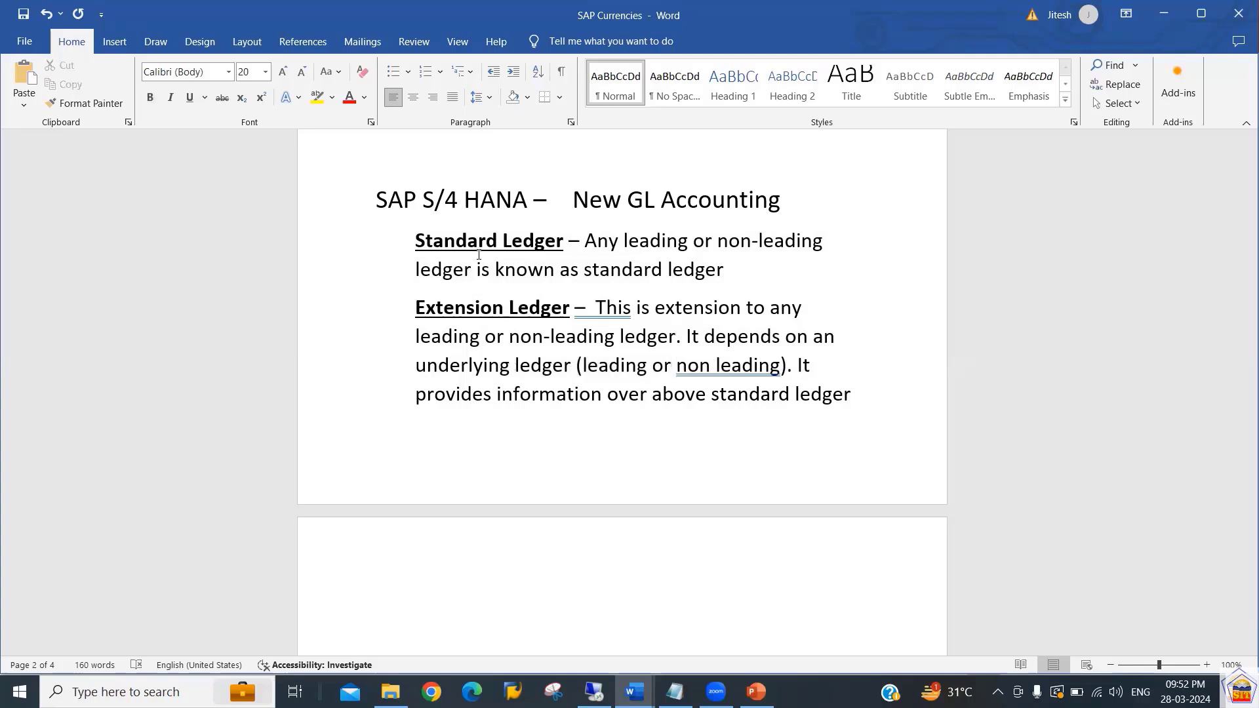
# Highlight part of the Extension Ledger description and move down to the posting example below it.
pyautogui.hotkey('shift', 'Left')
pyautogui.hotkey('shift', 'Left')
pyautogui.hotkey('shift', 'Left')
pyautogui.hotkey('shift', 'Left')
pyautogui.hotkey('shift', 'Left')
pyautogui.hotkey('shift', 'Left')
pyautogui.hotkey('shift', 'Left')
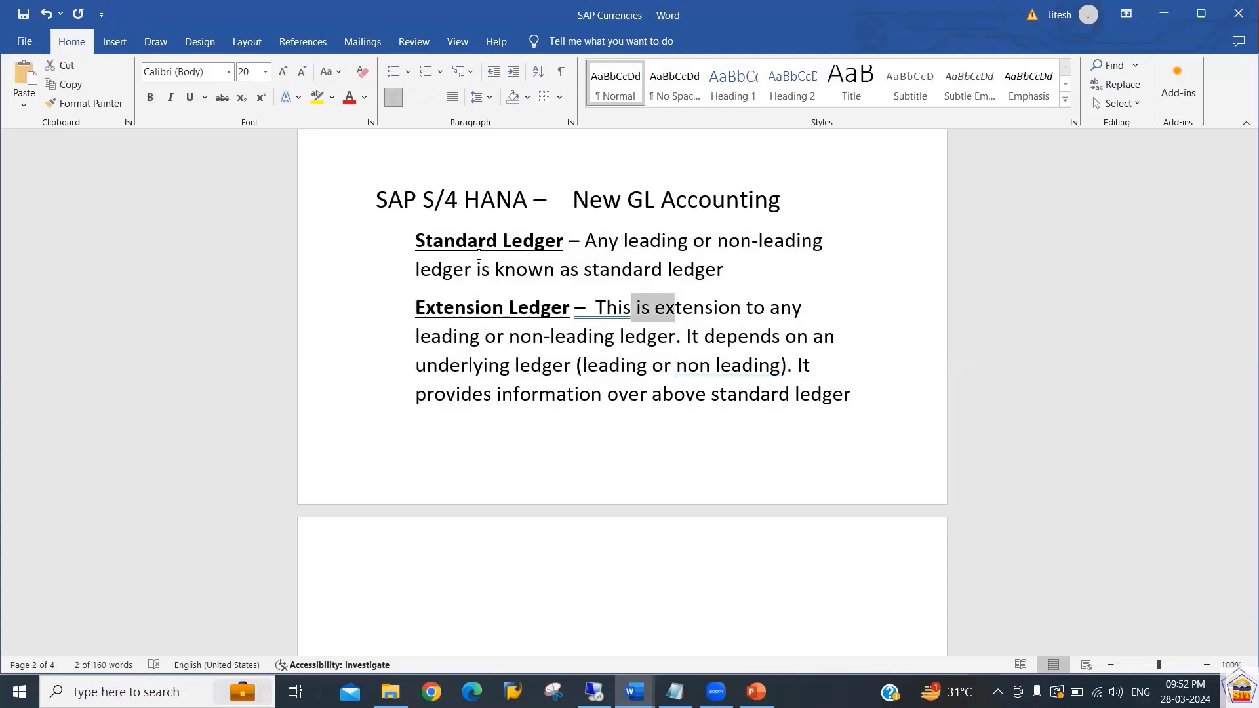
pyautogui.press('Down')
pyautogui.press('Down')
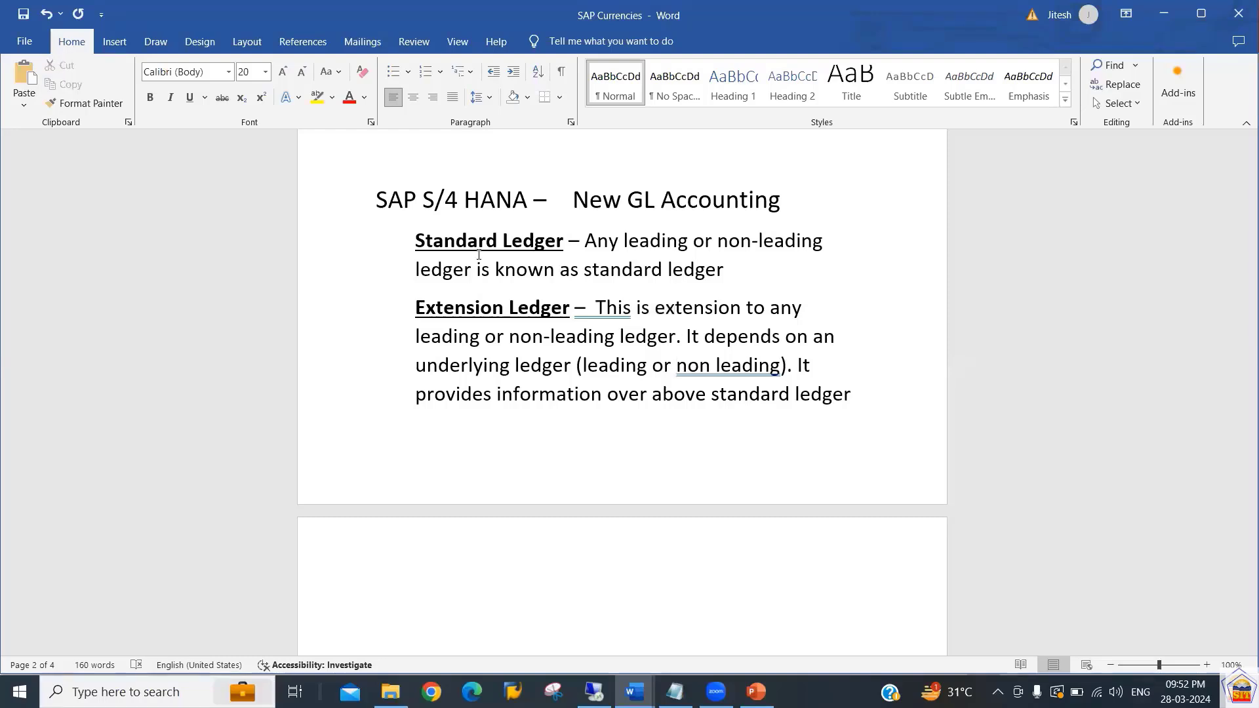
pyautogui.press('Down')
pyautogui.press('Down')
pyautogui.press('Down')
pyautogui.press('Down')
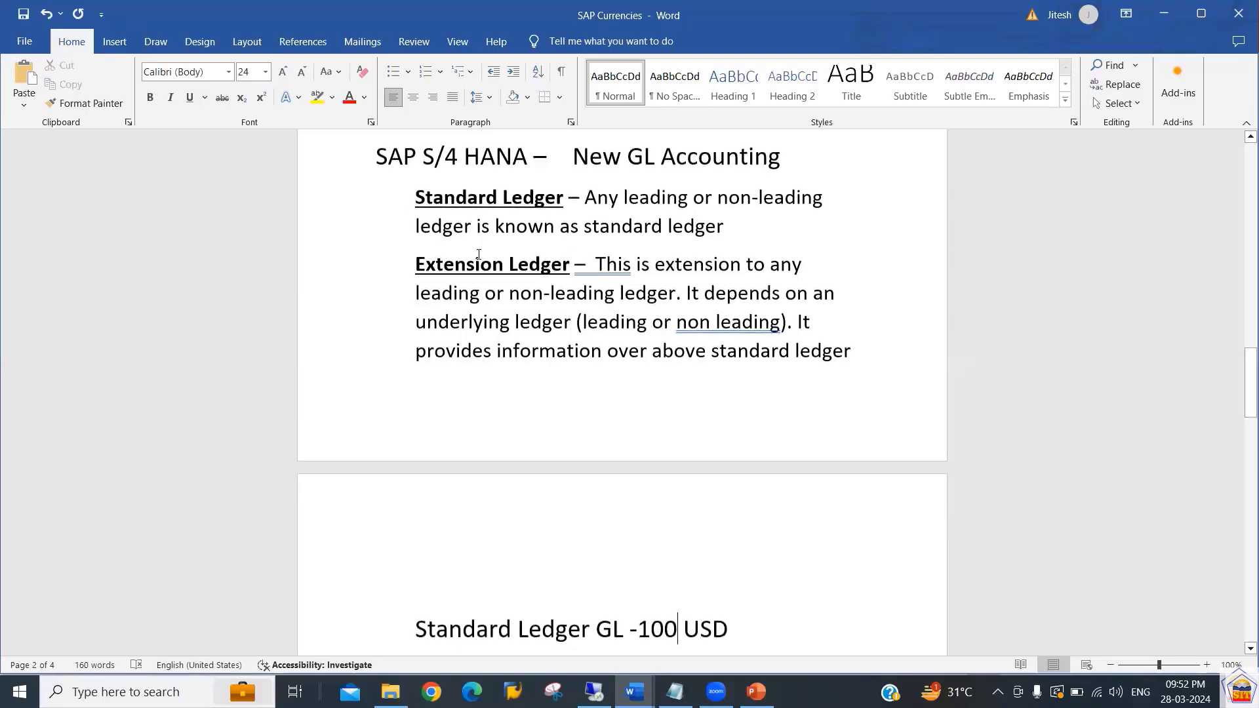
pyautogui.press('Up')
pyautogui.press('Up')
pyautogui.press('Up')
pyautogui.press('Up')
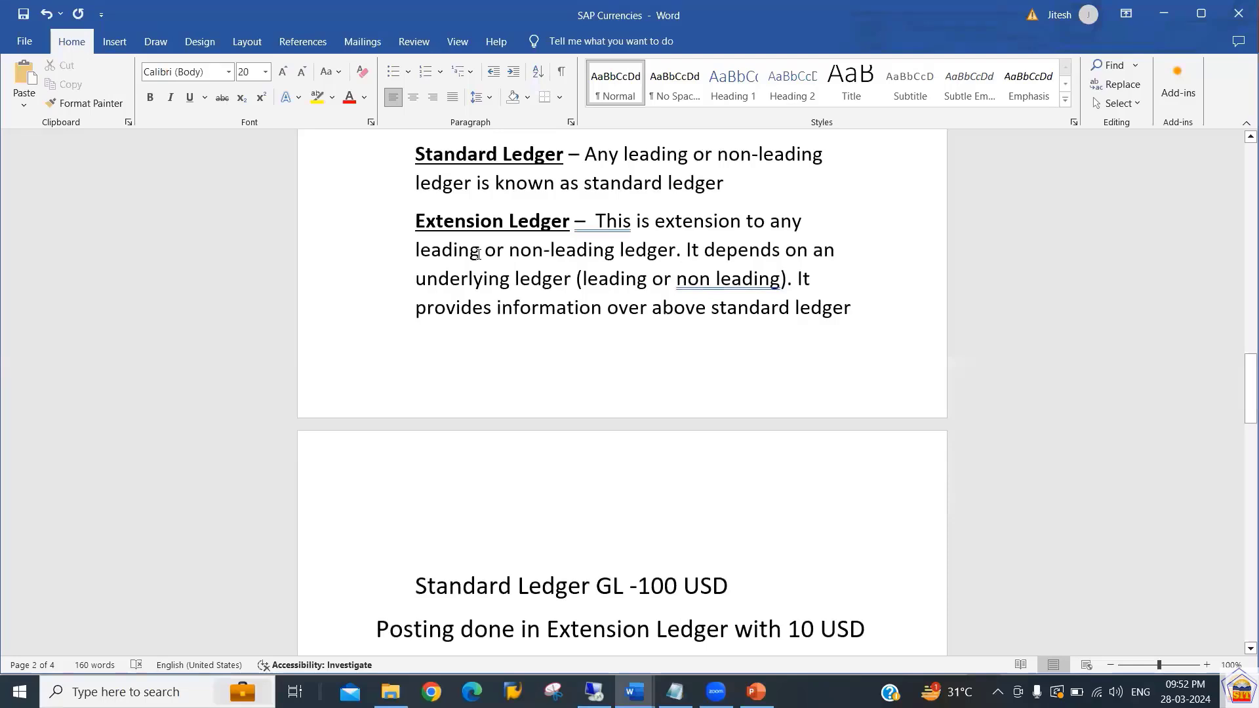
# Move through the definitions and highlight the 100 USD amount of the Standard Ledger GL example line.
pyautogui.press('Right')
pyautogui.press('Right')
pyautogui.press('Right')
pyautogui.press('Right')
pyautogui.press('Right')
pyautogui.press('Right')
pyautogui.press('Right')
pyautogui.press('Right')
pyautogui.press('Right')
pyautogui.press('Right')
pyautogui.press('Right')
pyautogui.press('Right')
pyautogui.press('Right')
pyautogui.press('Right')
pyautogui.press('Right')
pyautogui.press('Right')
pyautogui.press('Right')
pyautogui.press('Right')
pyautogui.press('Right')
pyautogui.press('Right')
pyautogui.press('Right')
pyautogui.press('Right')
pyautogui.press('Right')
pyautogui.press('Right')
pyautogui.press('Right')
pyautogui.press('Right')
pyautogui.press('Right')
pyautogui.press('Right')
pyautogui.press('Right')
pyautogui.press('Right')
pyautogui.press('Right')
pyautogui.press('Right')
pyautogui.press('Right')
pyautogui.press('Right')
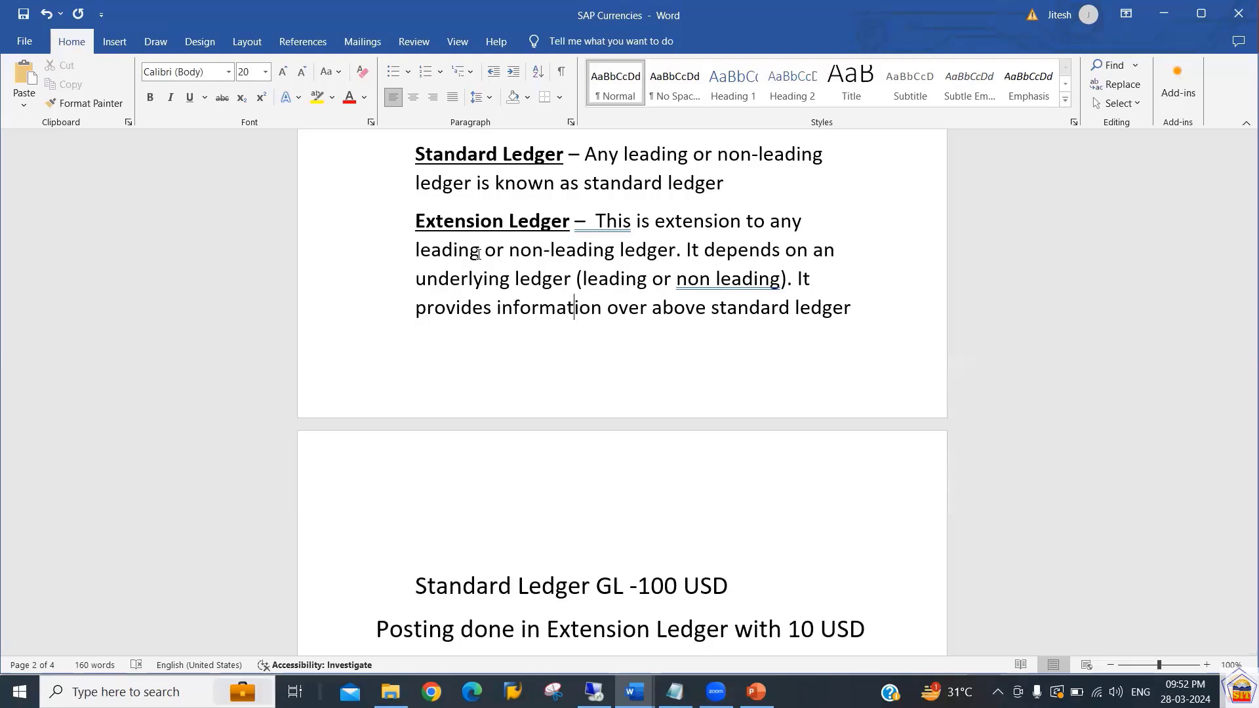
pyautogui.press('Right')
pyautogui.press('Right')
pyautogui.press('Right')
pyautogui.press('Right')
pyautogui.press('Right')
pyautogui.press('Right')
pyautogui.press('Right')
pyautogui.press('Right')
pyautogui.press('Right')
pyautogui.press('Right')
pyautogui.press('Down')
pyautogui.press('Down')
pyautogui.press('Down')
pyautogui.press('Down')
pyautogui.press('Down')
pyautogui.press('Down')
pyautogui.press('Down')
pyautogui.press('Left')
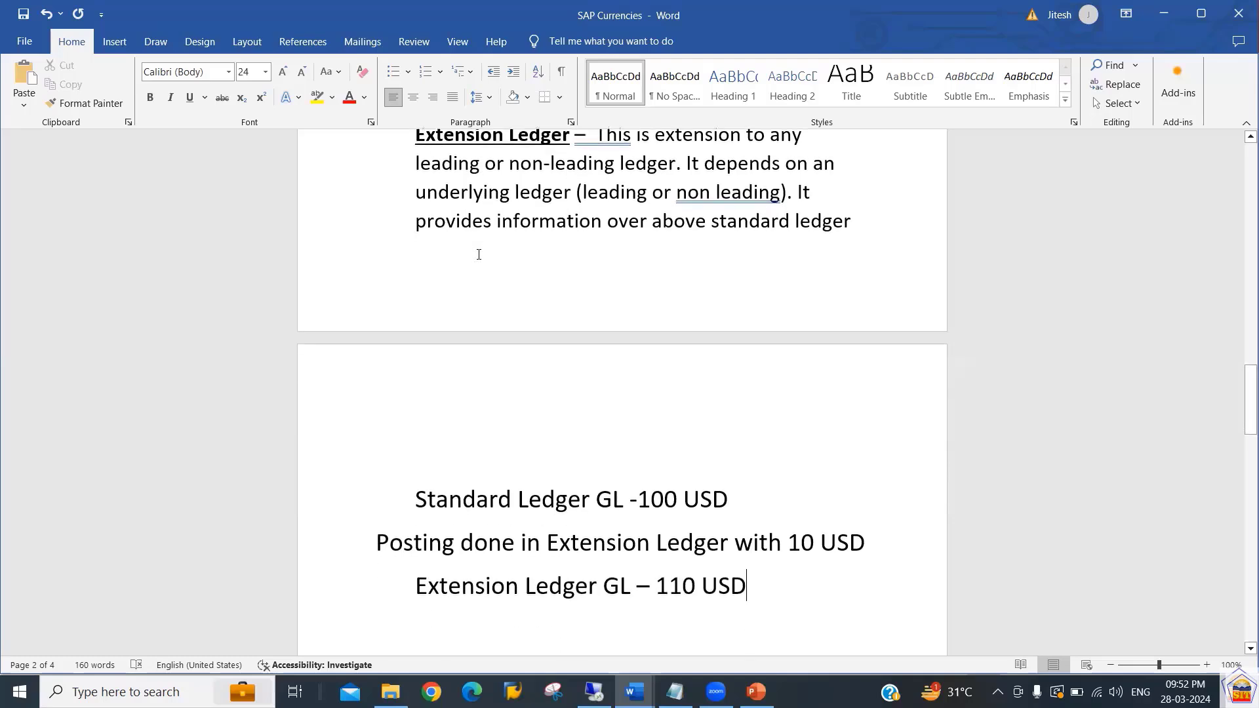
pyautogui.press('Up')
pyautogui.press('Up')
pyautogui.hotkey('shift', 'Left')
pyautogui.hotkey('shift', 'Left')
pyautogui.hotkey('shift', 'Left')
pyautogui.hotkey('shift', 'Left')
pyautogui.hotkey('shift', 'Left')
pyautogui.hotkey('shift', 'Left')
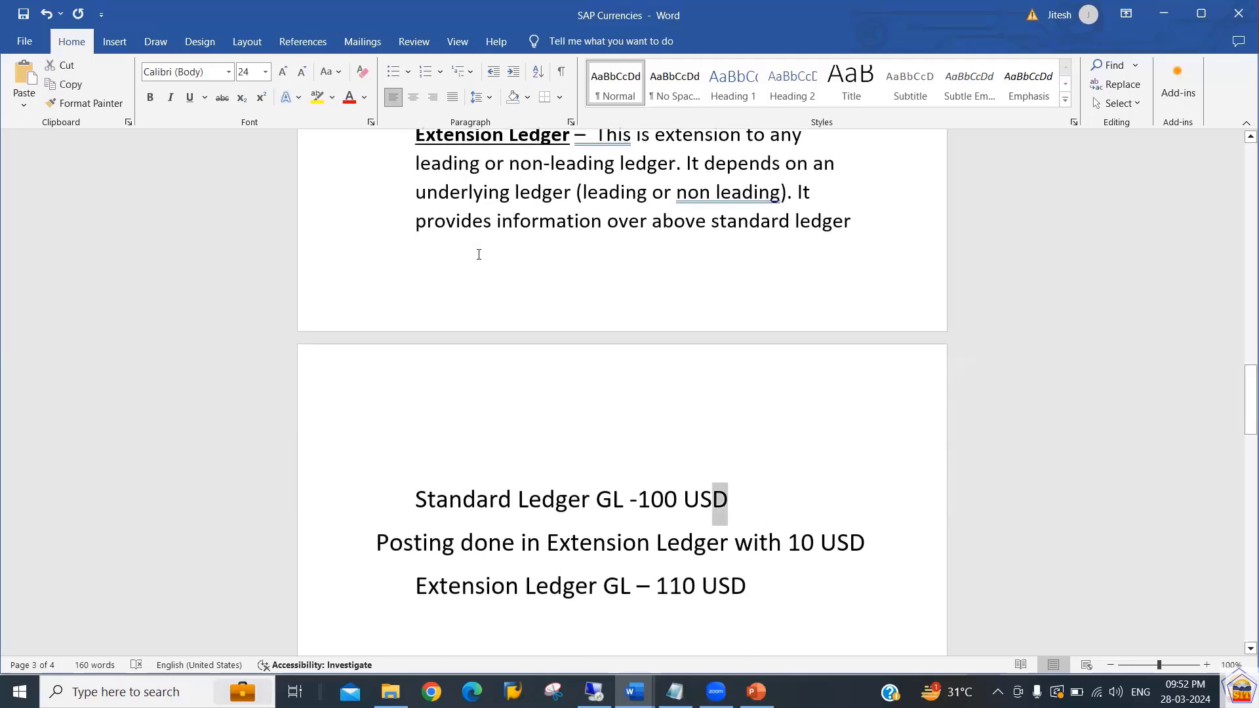
pyautogui.hotkey('shift', 'Left')
pyautogui.hotkey('shift', 'Left')
pyautogui.hotkey('shift', 'Left')
pyautogui.hotkey('shift', 'Left')
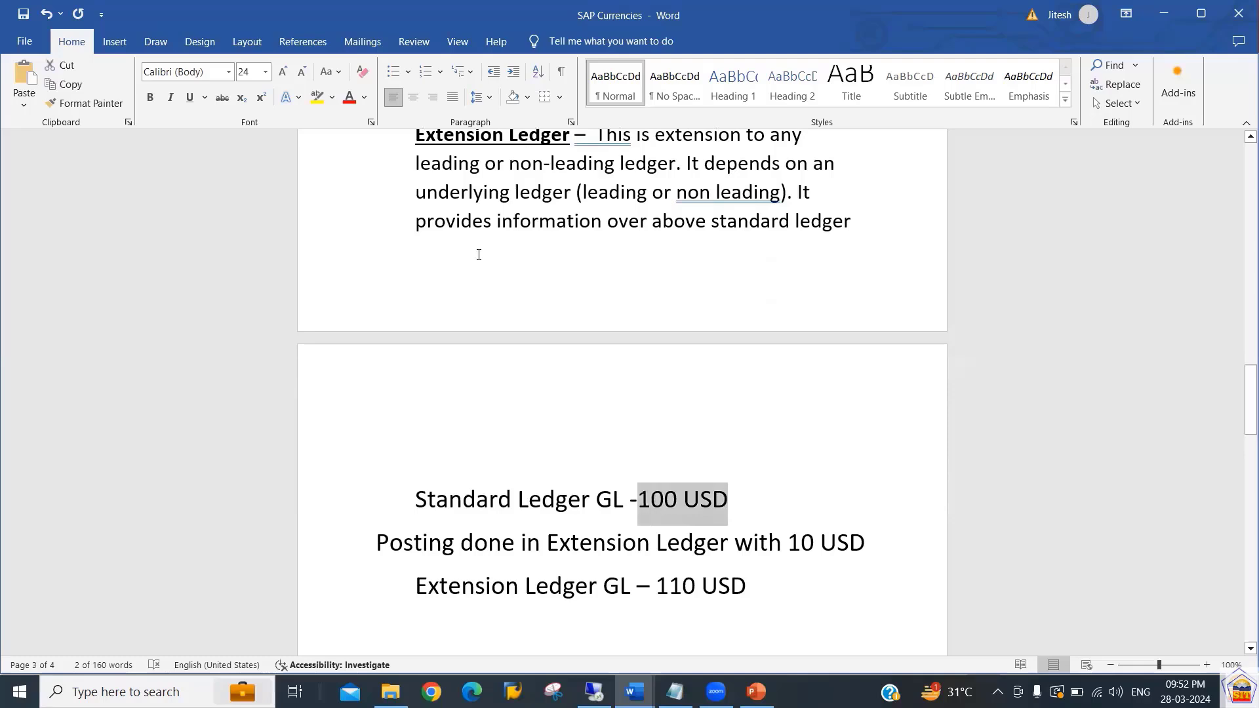
pyautogui.press('Down')
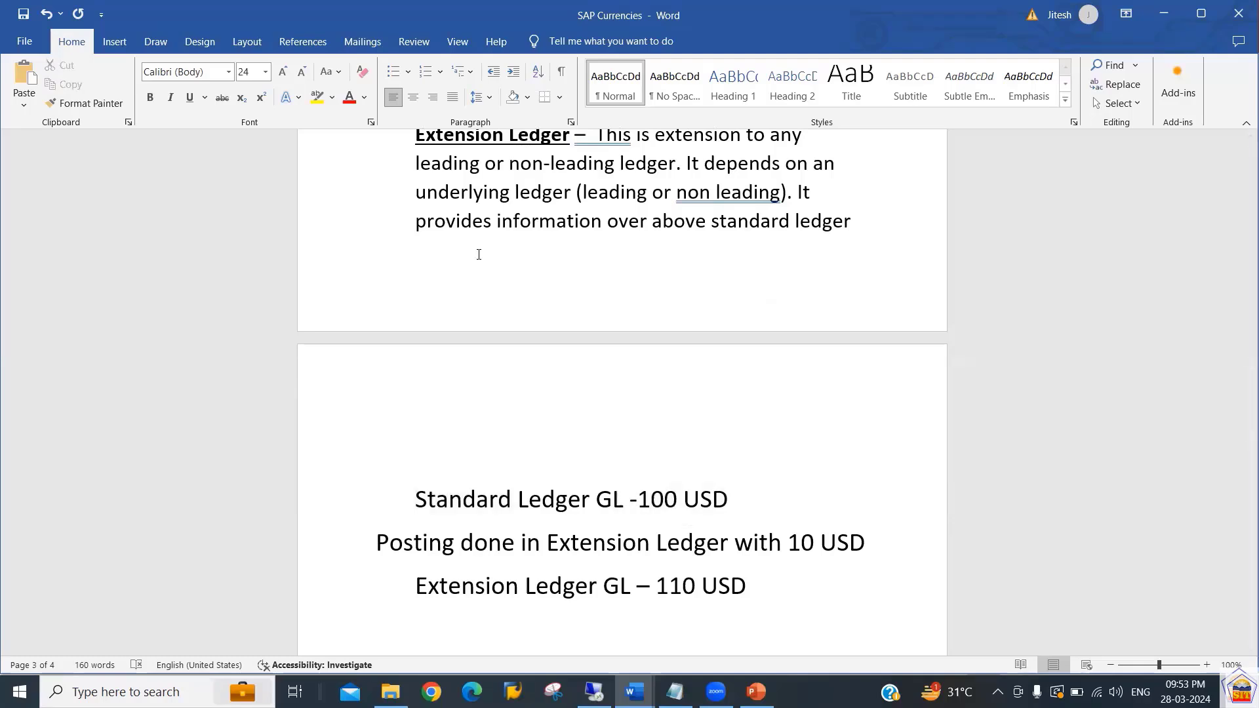
# Highlight the 10 USD posting line and the Extension Ledger GL 110 USD result in the example.
pyautogui.hotkey('shift', 'Right')
pyautogui.hotkey('shift', 'Right')
pyautogui.hotkey('shift', 'Right')
pyautogui.hotkey('shift', 'Right')
pyautogui.hotkey('shift', 'Right')
pyautogui.hotkey('shift', 'Right')
pyautogui.hotkey('shift', 'Right')
pyautogui.hotkey('shift', 'Right')
pyautogui.hotkey('shift', 'Right')
pyautogui.hotkey('shift', 'Right')
pyautogui.hotkey('shift', 'Right')
pyautogui.hotkey('shift', 'Right')
pyautogui.hotkey('shift', 'Right')
pyautogui.hotkey('shift', 'Right')
pyautogui.hotkey('shift', 'Right')
pyautogui.hotkey('shift', 'Right')
pyautogui.hotkey('shift', 'Right')
pyautogui.hotkey('shift', 'Right')
pyautogui.press('Right')
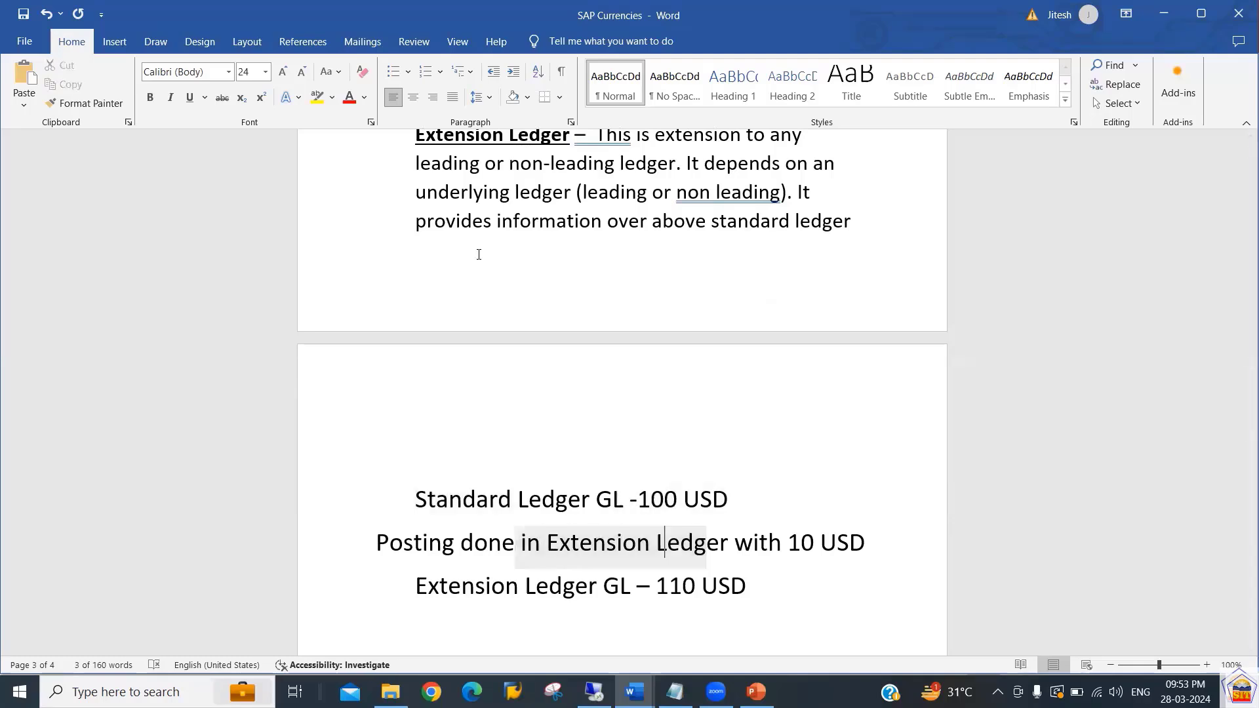
pyautogui.press('Right')
pyautogui.hotkey('shift', 'Right')
pyautogui.hotkey('shift', 'Right')
pyautogui.hotkey('shift', 'Right')
pyautogui.hotkey('shift', 'Right')
pyautogui.hotkey('shift', 'Right')
pyautogui.hotkey('shift', 'Right')
pyautogui.hotkey('shift', 'Right')
pyautogui.hotkey('shift', 'Right')
pyautogui.hotkey('shift', 'Right')
pyautogui.hotkey('shift', 'Right')
pyautogui.hotkey('shift', 'Right')
pyautogui.hotkey('shift', 'Right')
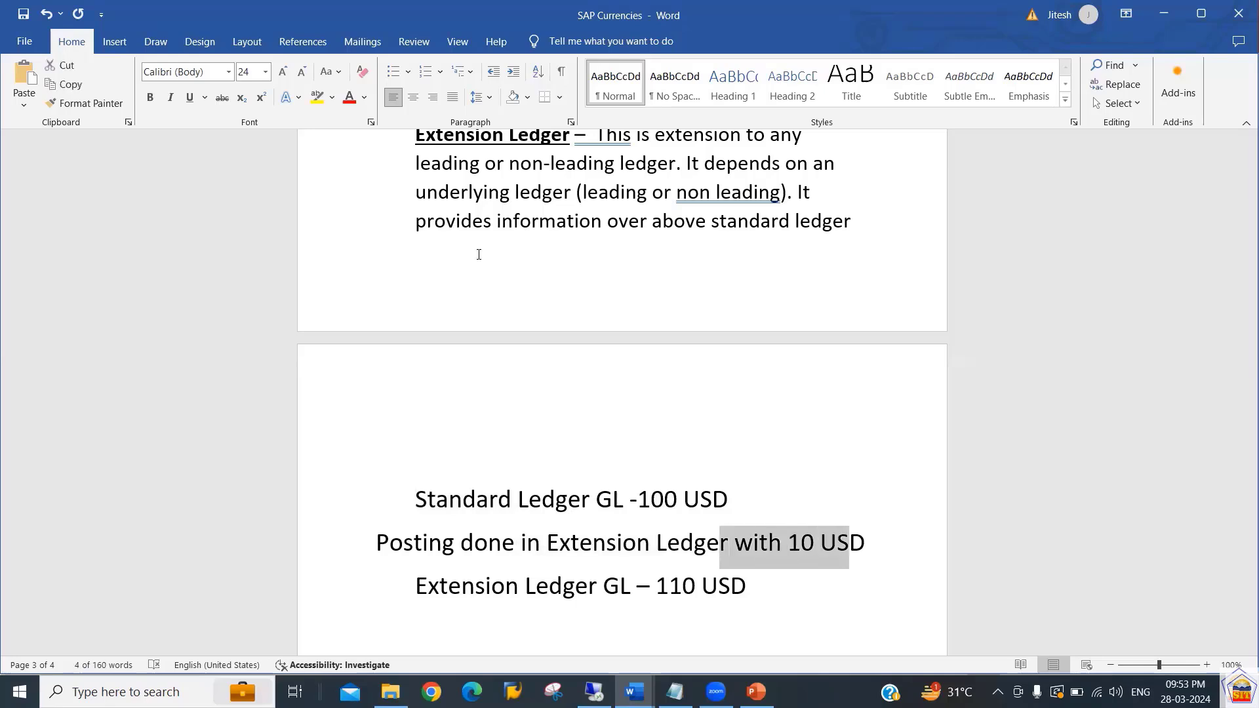
pyautogui.press('Up')
pyautogui.hotkey('shift', 'Left')
pyautogui.hotkey('shift', 'Left')
pyautogui.hotkey('shift', 'Left')
pyautogui.hotkey('shift', 'Left')
pyautogui.hotkey('shift', 'Left')
pyautogui.hotkey('shift', 'Left')
pyautogui.hotkey('shift', 'Left')
pyautogui.hotkey('shift', 'Left')
pyautogui.hotkey('shift', 'Left')
pyautogui.hotkey('shift', 'Left')
pyautogui.hotkey('shift', 'Left')
pyautogui.hotkey('shift', 'Left')
pyautogui.hotkey('shift', 'Left')
pyautogui.hotkey('shift', 'Left')
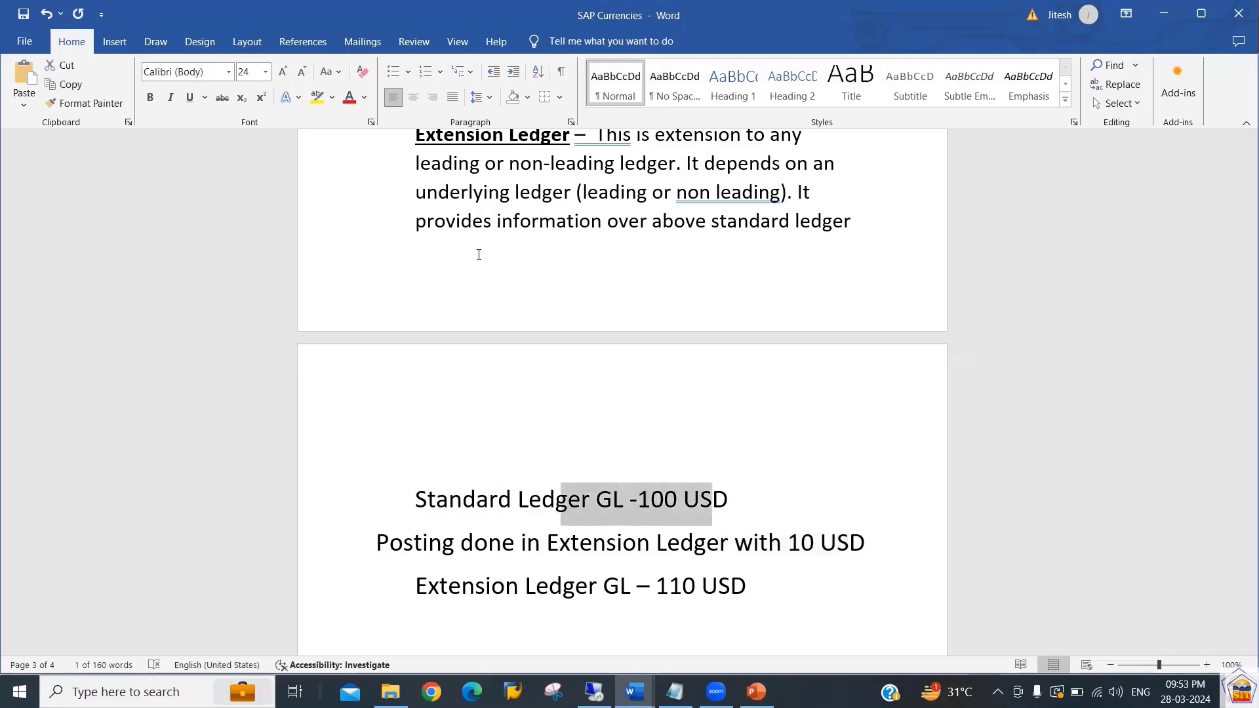
pyautogui.hotkey('shift', 'Left')
pyautogui.hotkey('shift', 'Left')
pyautogui.hotkey('shift', 'Left')
pyautogui.hotkey('shift', 'Left')
pyautogui.hotkey('shift', 'Left')
pyautogui.hotkey('shift', 'Left')
pyautogui.hotkey('shift', 'Left')
pyautogui.hotkey('shift', 'Left')
pyautogui.hotkey('shift', 'Left')
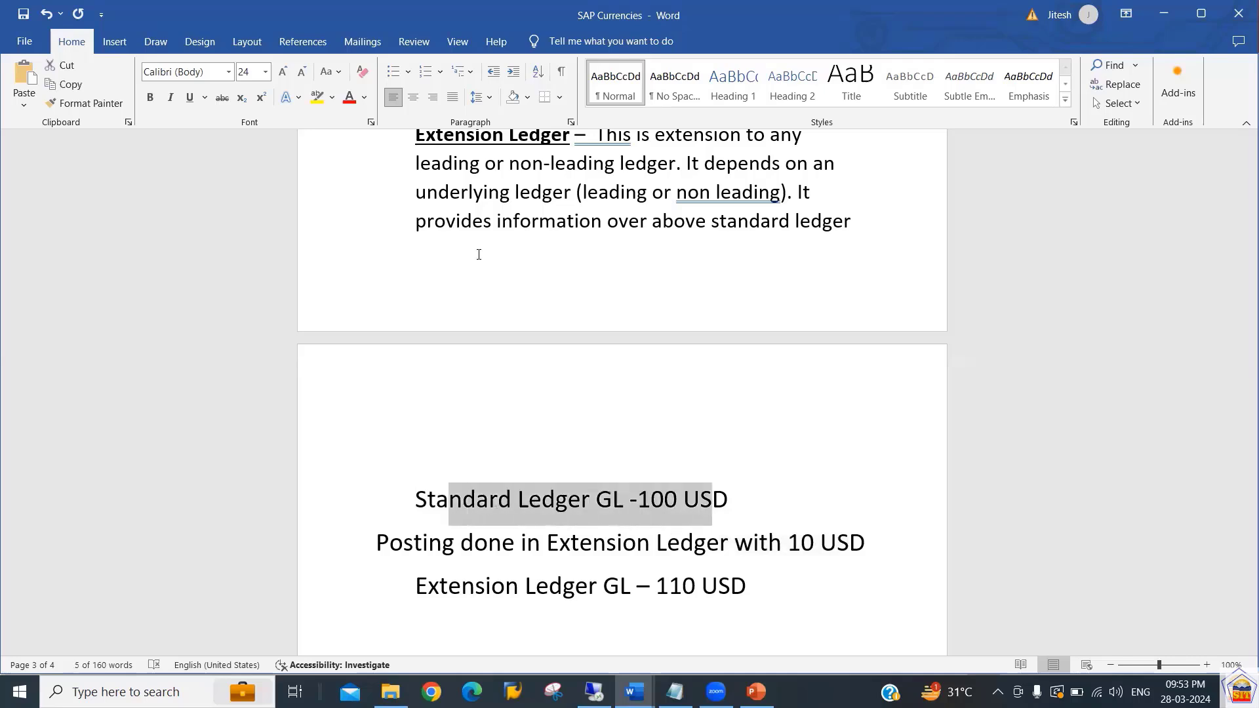
pyautogui.press('Down')
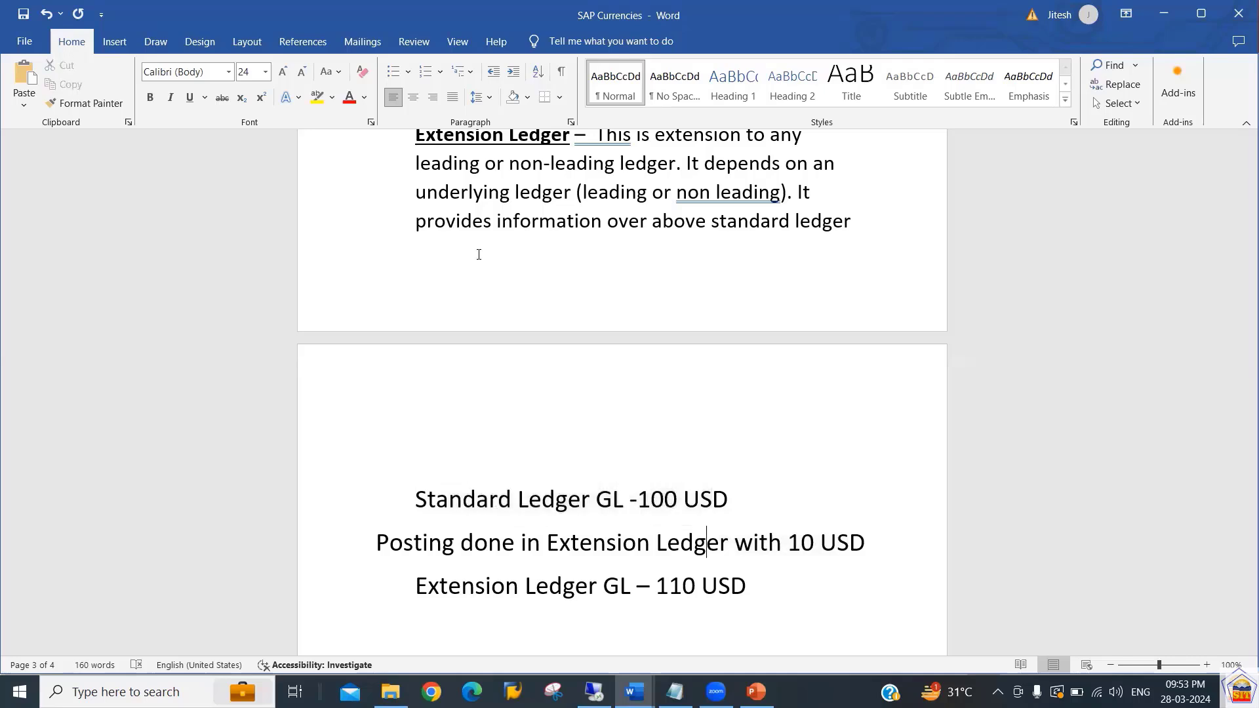
pyautogui.hotkey('shift', 'Left')
pyautogui.hotkey('shift', 'Left')
pyautogui.hotkey('shift', 'Left')
pyautogui.hotkey('shift', 'Left')
pyautogui.hotkey('shift', 'Left')
pyautogui.hotkey('shift', 'Left')
pyautogui.hotkey('shift', 'Left')
pyautogui.hotkey('shift', 'Left')
pyautogui.hotkey('shift', 'Left')
pyautogui.hotkey('shift', 'Left')
pyautogui.hotkey('shift', 'Left')
pyautogui.hotkey('shift', 'Left')
pyautogui.hotkey('shift', 'Left')
pyautogui.hotkey('shift', 'Left')
pyautogui.hotkey('shift', 'Left')
pyautogui.hotkey('shift', 'Left')
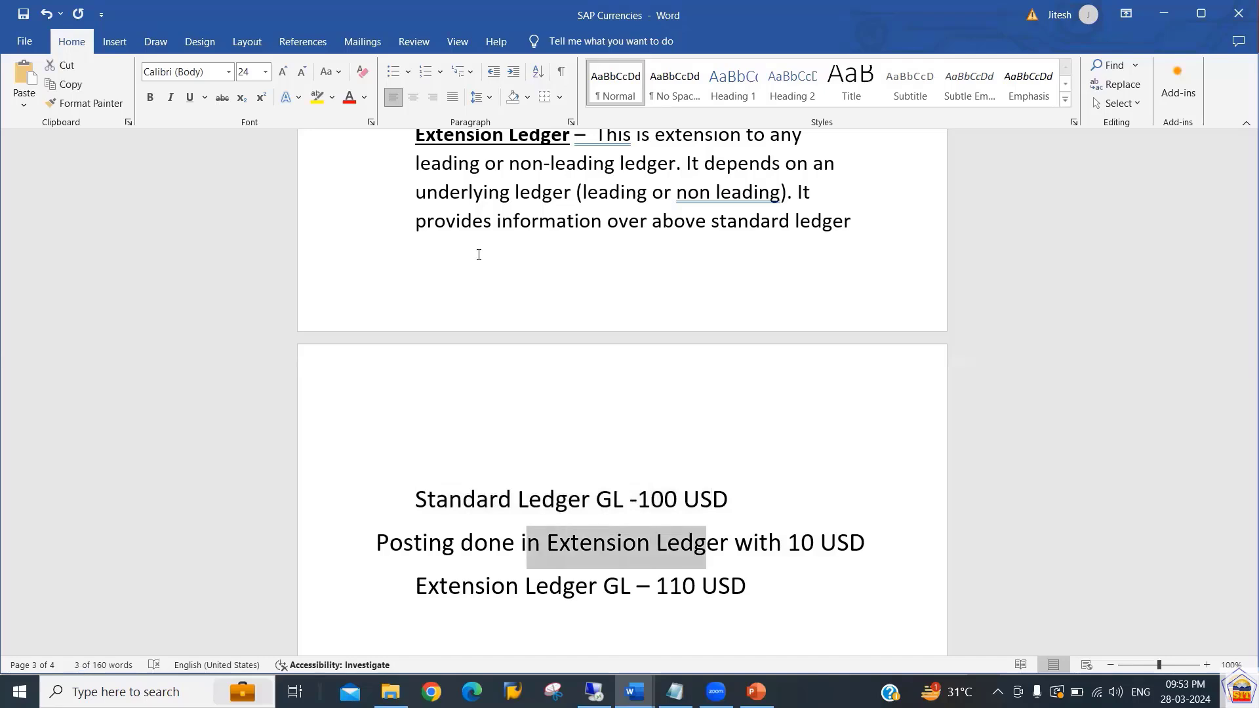
pyautogui.press('Right')
pyautogui.press('Right')
pyautogui.hotkey('shift', 'Right')
pyautogui.hotkey('shift', 'Right')
pyautogui.hotkey('shift', 'Right')
pyautogui.hotkey('shift', 'Right')
pyautogui.hotkey('shift', 'Right')
pyautogui.hotkey('shift', 'Right')
pyautogui.hotkey('shift', 'Right')
pyautogui.hotkey('shift', 'Right')
pyautogui.hotkey('shift', 'Right')
pyautogui.press('Down')
pyautogui.hotkey('shift', 'Left')
pyautogui.hotkey('shift', 'Left')
pyautogui.hotkey('shift', 'Left')
pyautogui.hotkey('shift', 'Left')
pyautogui.hotkey('shift', 'Left')
pyautogui.hotkey('shift', 'Left')
pyautogui.hotkey('shift', 'Left')
pyautogui.hotkey('shift', 'Left')
pyautogui.hotkey('shift', 'Left')
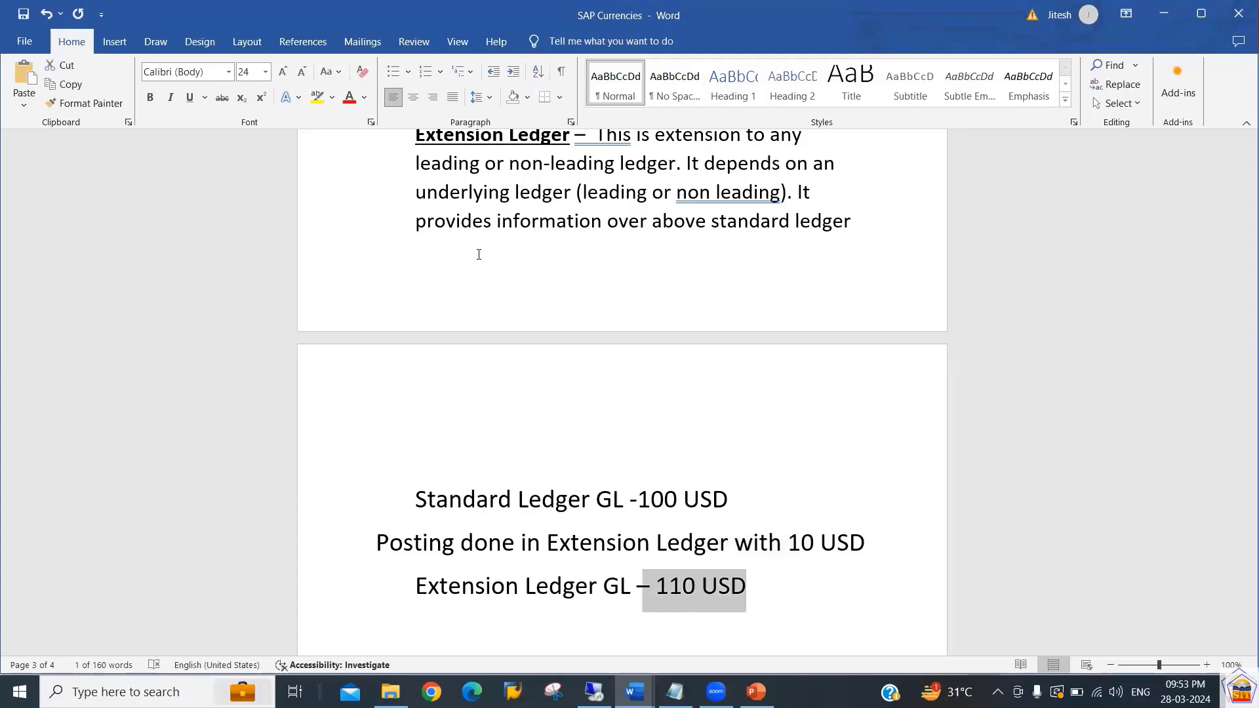
pyautogui.hotkey('shift', 'Left')
pyautogui.press('Left')
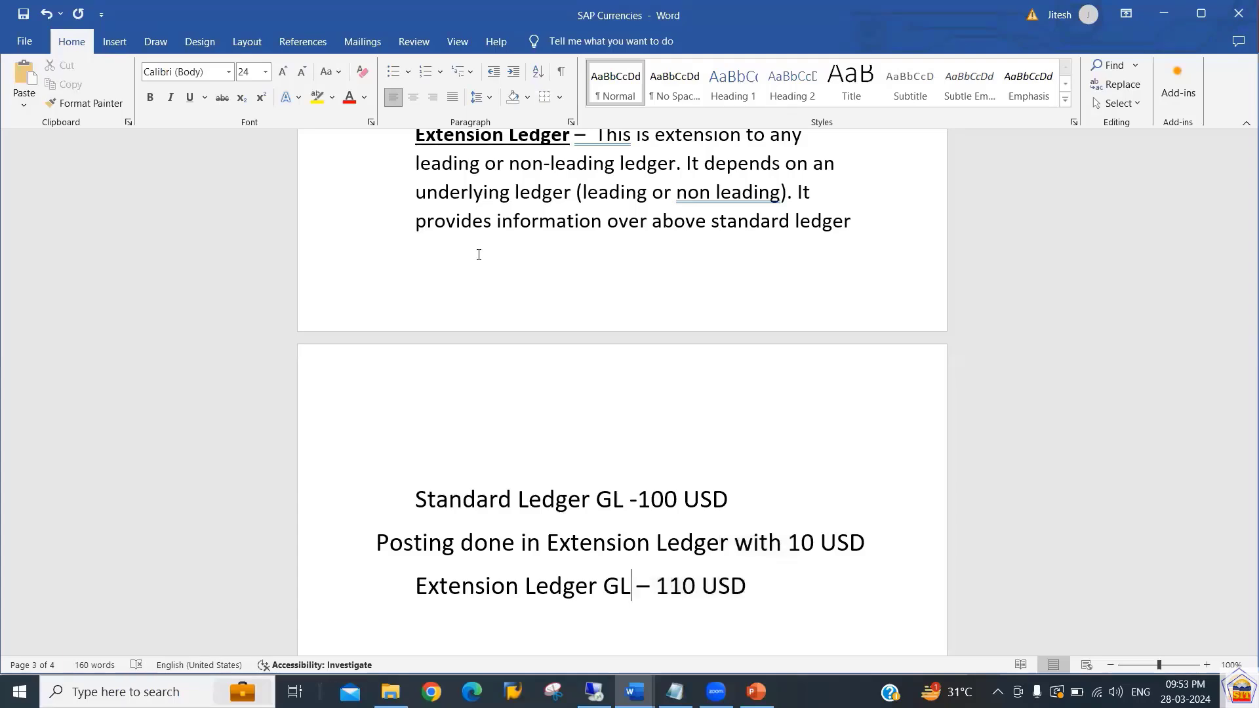
# Highlight phrases of the example and select the whole three-line Standard and Extension Ledger example.
pyautogui.press('Up')
pyautogui.press('Up')
pyautogui.press('Up')
pyautogui.press('Down')
pyautogui.hotkey('shift', 'Right')
pyautogui.hotkey('shift', 'Right')
pyautogui.hotkey('shift', 'Right')
pyautogui.hotkey('shift', 'Right')
pyautogui.hotkey('shift', 'Right')
pyautogui.hotkey('shift', 'Right')
pyautogui.press('Down')
pyautogui.press('Down')
pyautogui.hotkey('shift', 'Left')
pyautogui.hotkey('shift', 'Left')
pyautogui.hotkey('shift', 'Left')
pyautogui.press('Up')
pyautogui.hotkey('shift', 'Right')
pyautogui.hotkey('shift', 'Right')
pyautogui.hotkey('shift', 'Right')
pyautogui.hotkey('shift', 'Right')
pyautogui.hotkey('shift', 'Right')
pyautogui.hotkey('shift', 'Right')
pyautogui.hotkey('shift', 'Right')
pyautogui.hotkey('shift', 'Right')
pyautogui.hotkey('shift', 'Right')
pyautogui.hotkey('shift', 'Right')
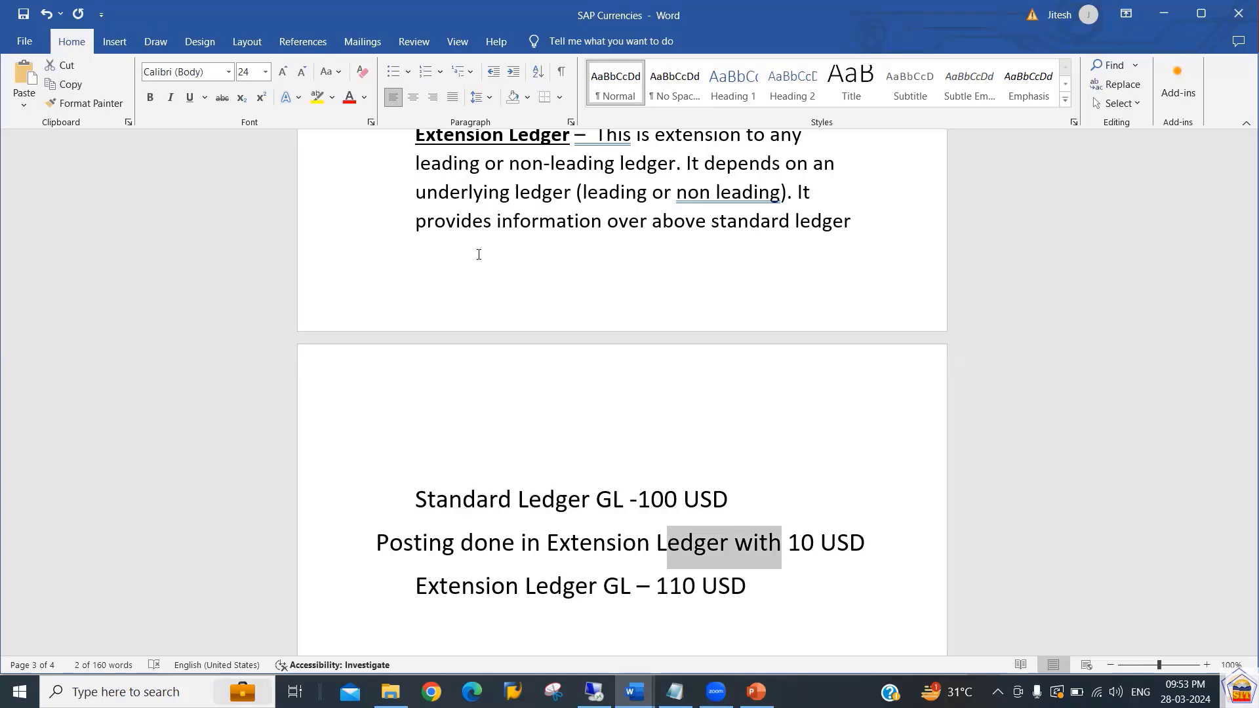
pyautogui.press('Down')
pyautogui.hotkey('shift', 'Left')
pyautogui.hotkey('shift', 'Up')
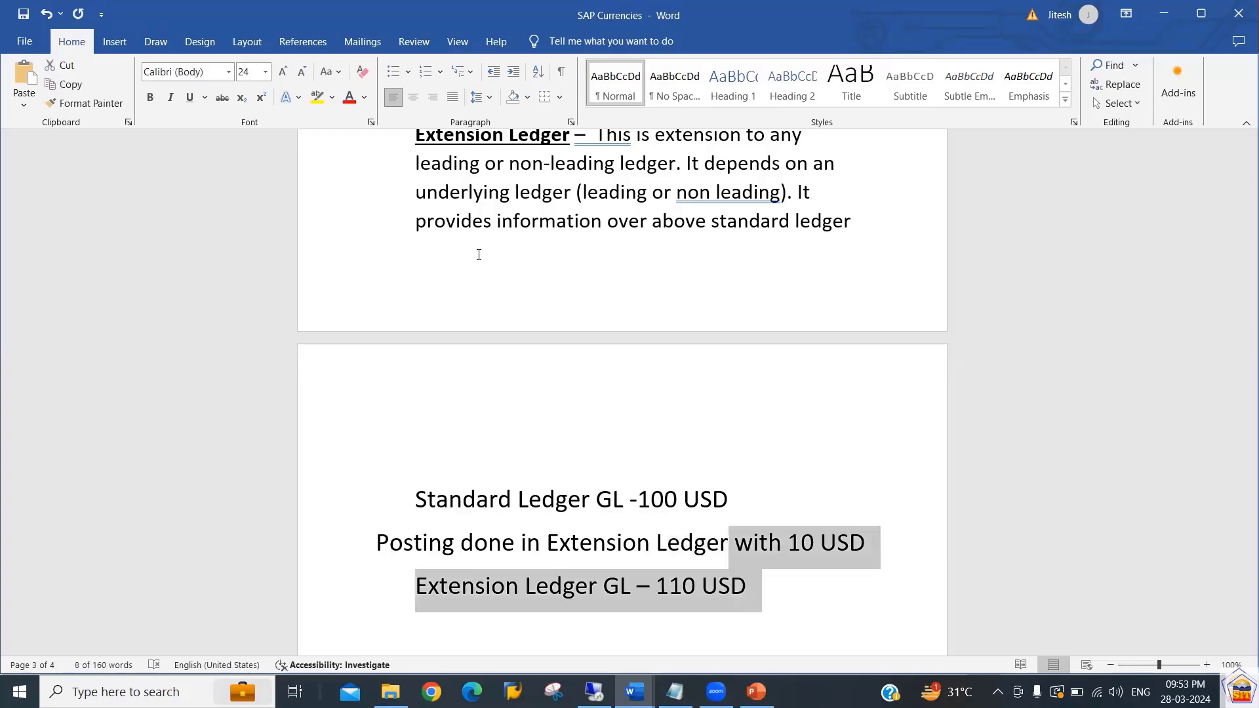
pyautogui.hotkey('shift', 'Up')
pyautogui.hotkey('shift', 'Up')
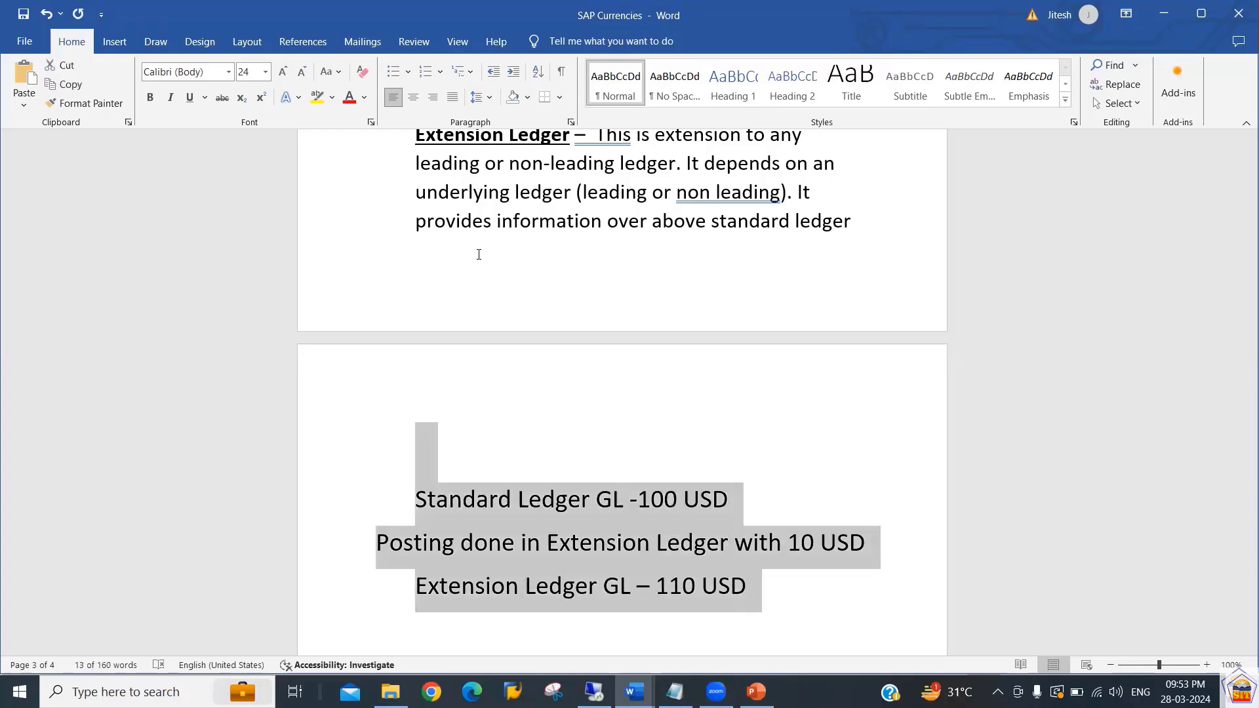
pyautogui.hotkey('shift', 'Down')
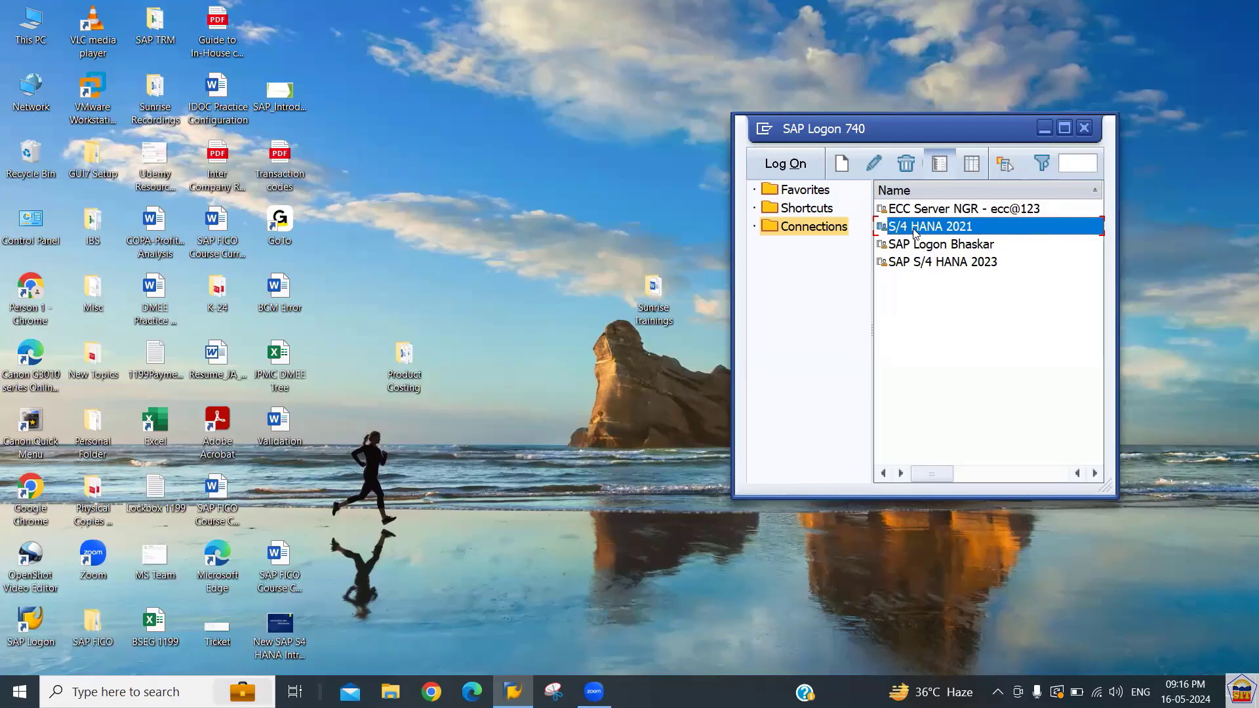
# Log on to the S/4 HANA 2021 connection, entering the user's password.
pyautogui.doubleClick(911, 227)
pyautogui.press('Down')
pyautogui.press('Tab')
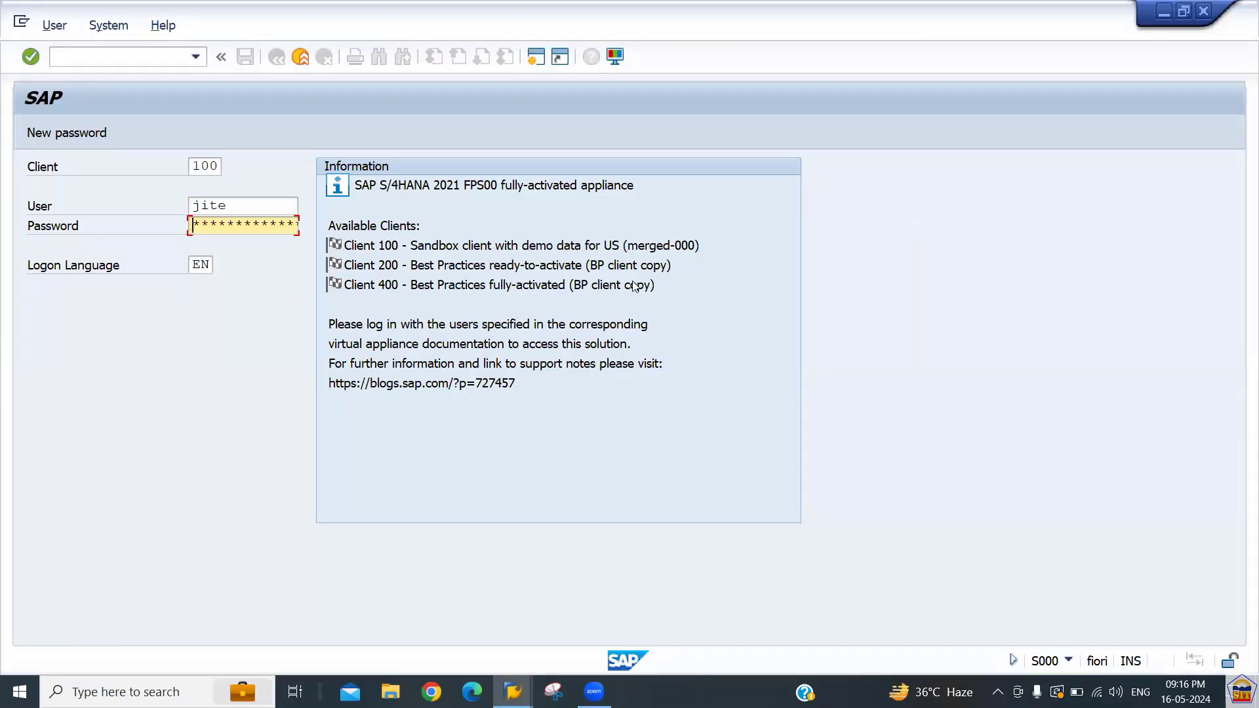
pyautogui.write('**********')
pyautogui.press('Return')
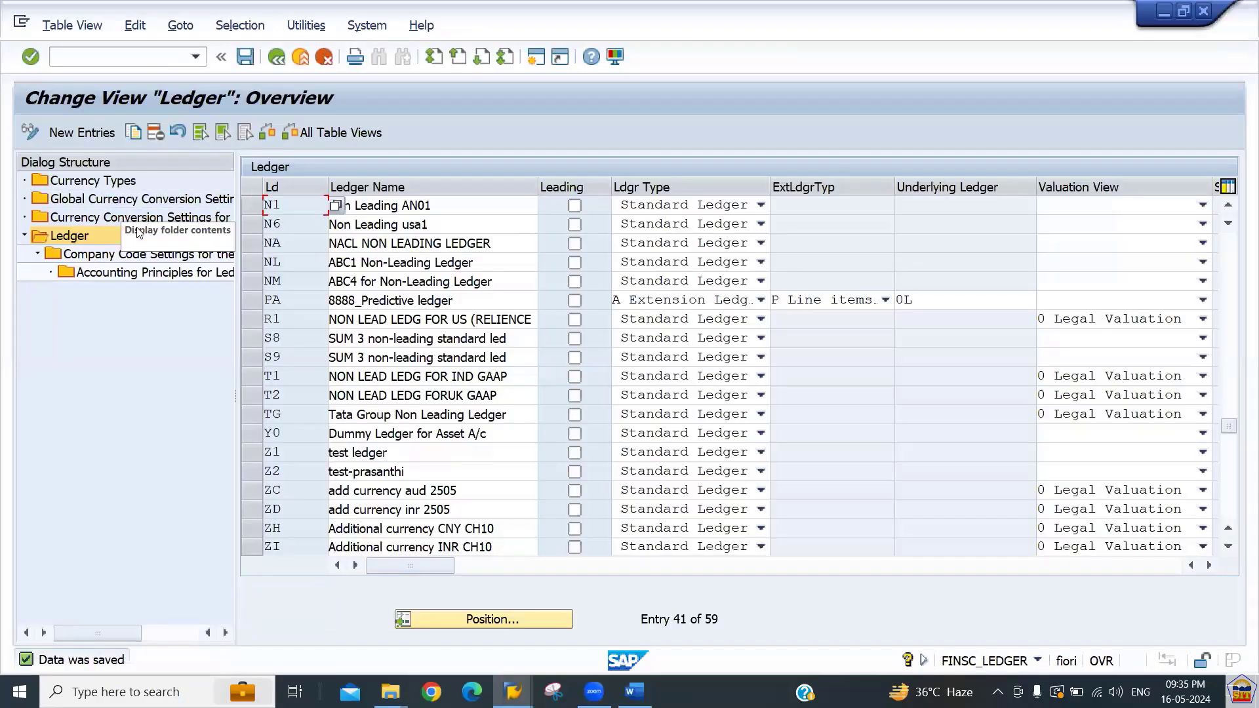
# Examine the company code settings and the ledger type options of the PA extension ledger.
pyautogui.doubleClick(153, 257)
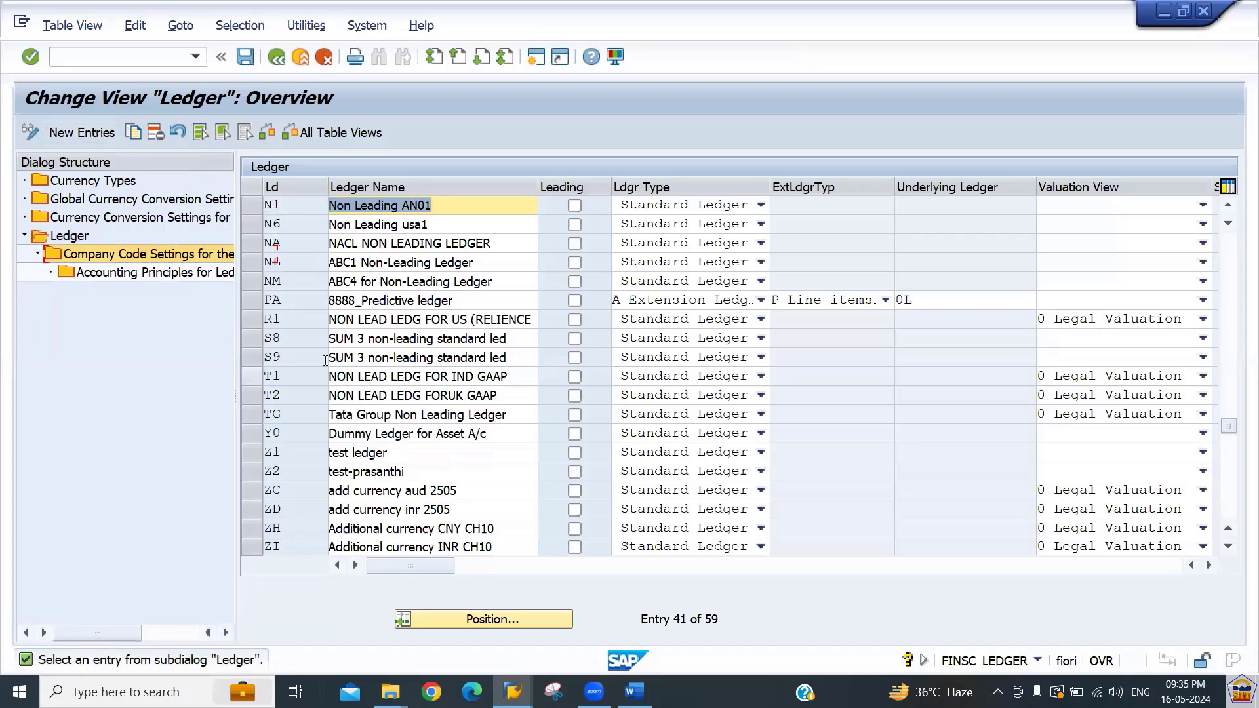
pyautogui.click(663, 305)
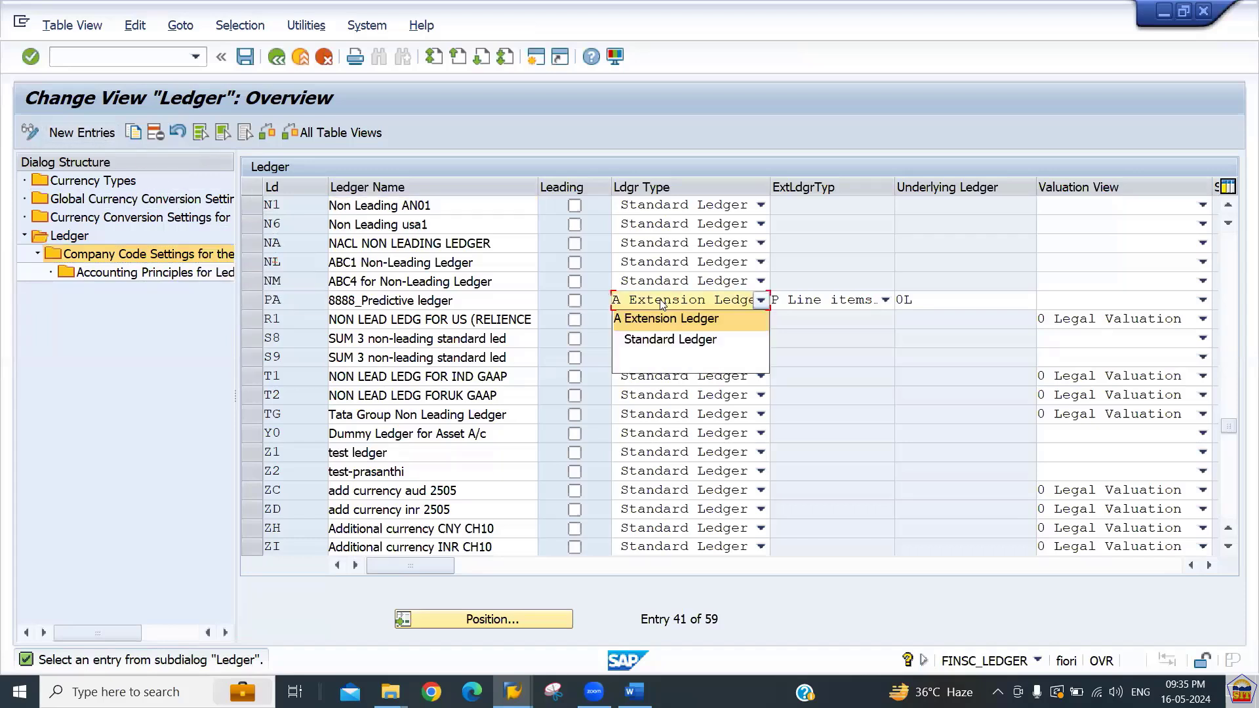
pyautogui.click(663, 305)
# Copy the 8888_Predictive ledger as a new entry with ledger code 22 and name Extension Ledger 2266.
pyautogui.click(252, 300)
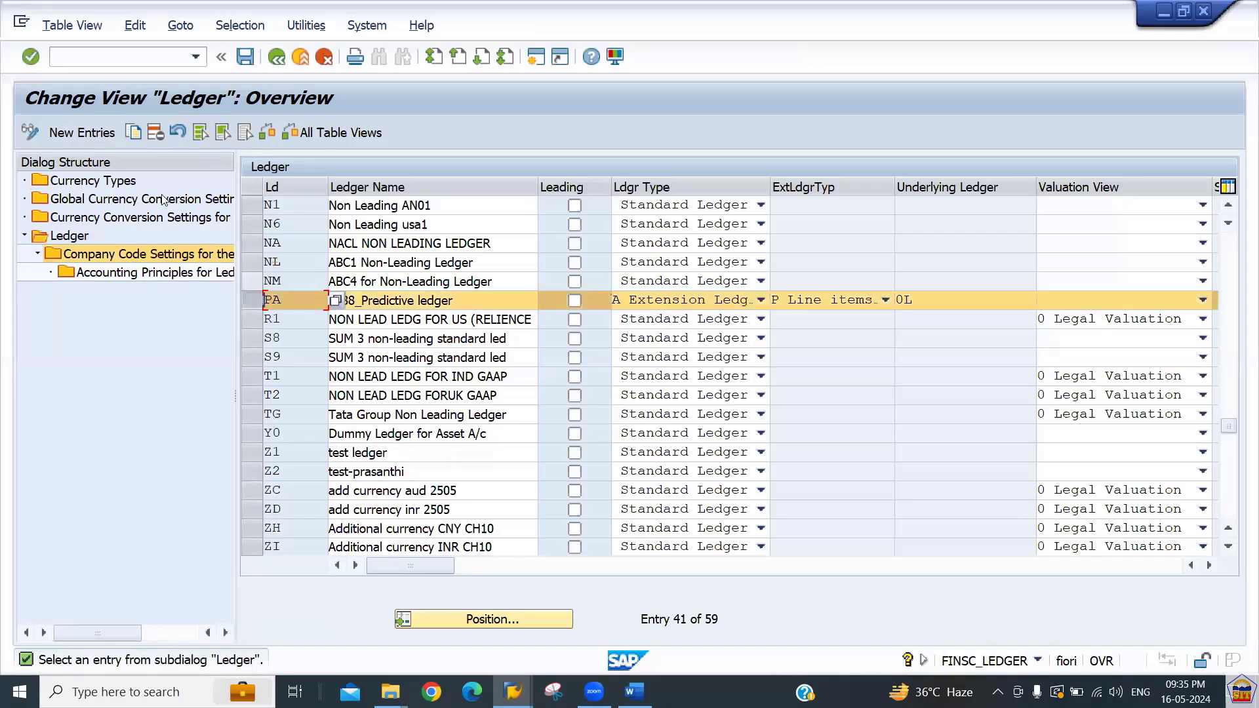
pyautogui.click(133, 135)
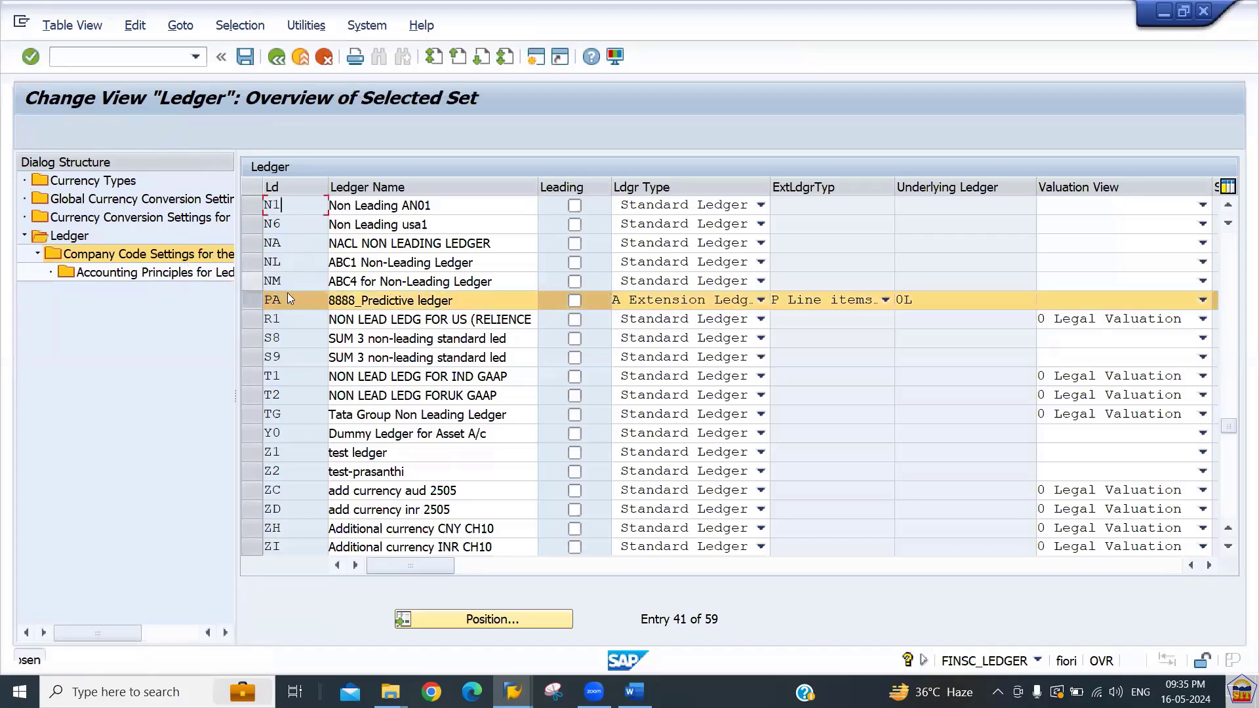
pyautogui.write('22')
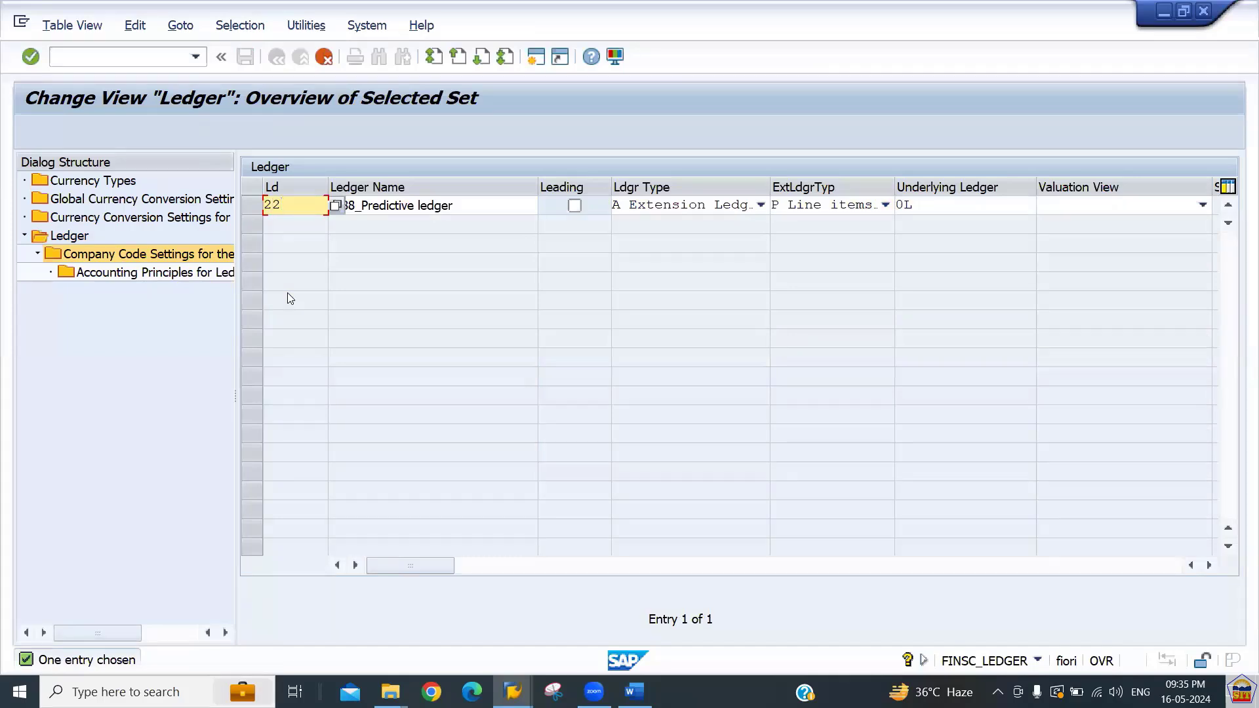
pyautogui.press('Tab')
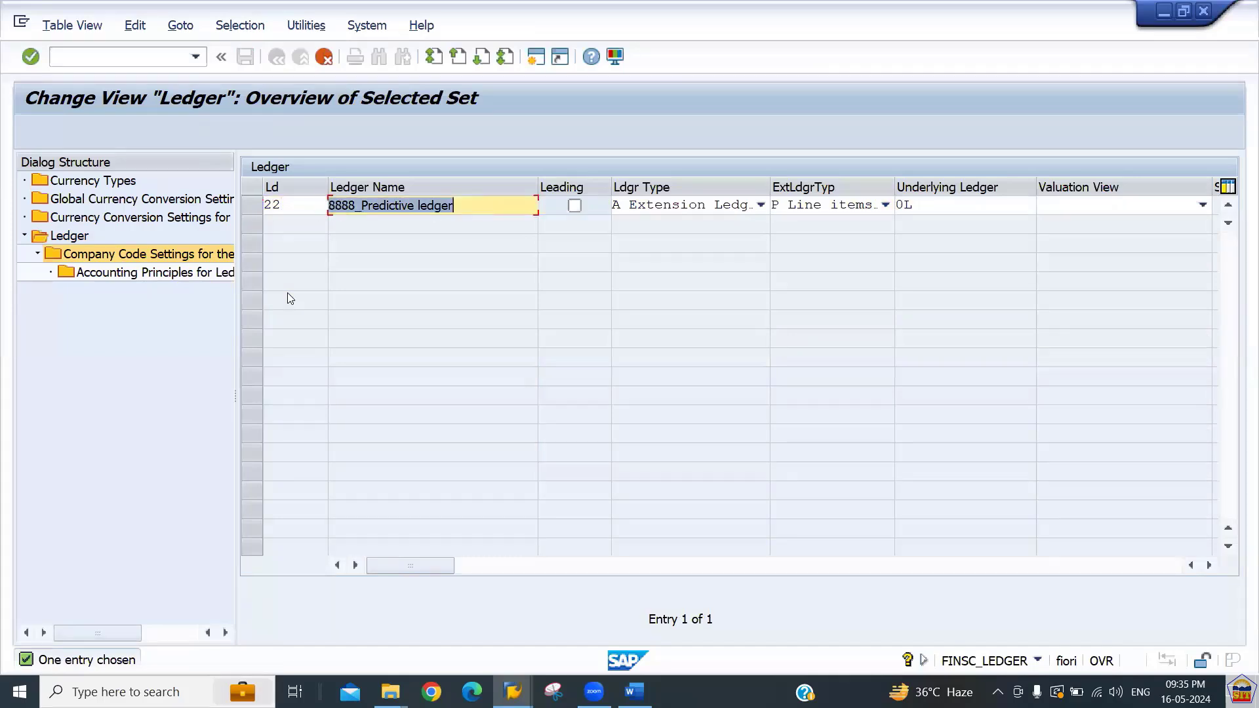
pyautogui.write('Ex')
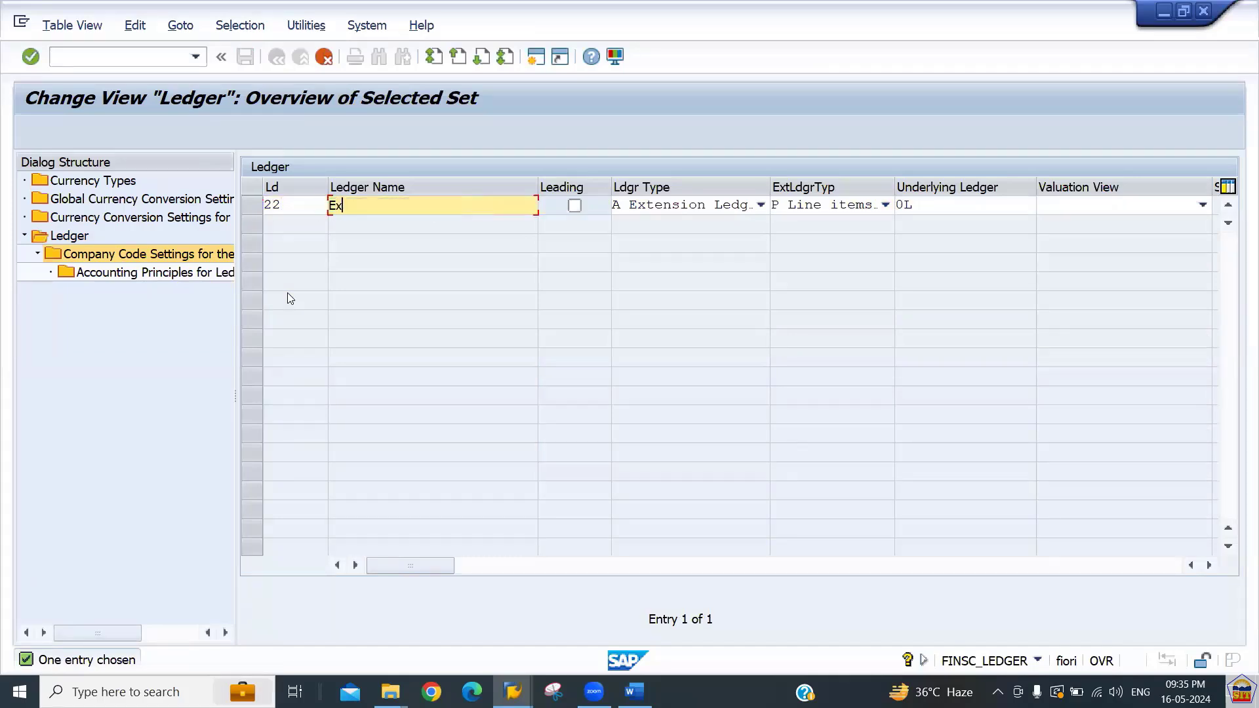
pyautogui.write('tension Ledger 2266')
pyautogui.press('Tab')
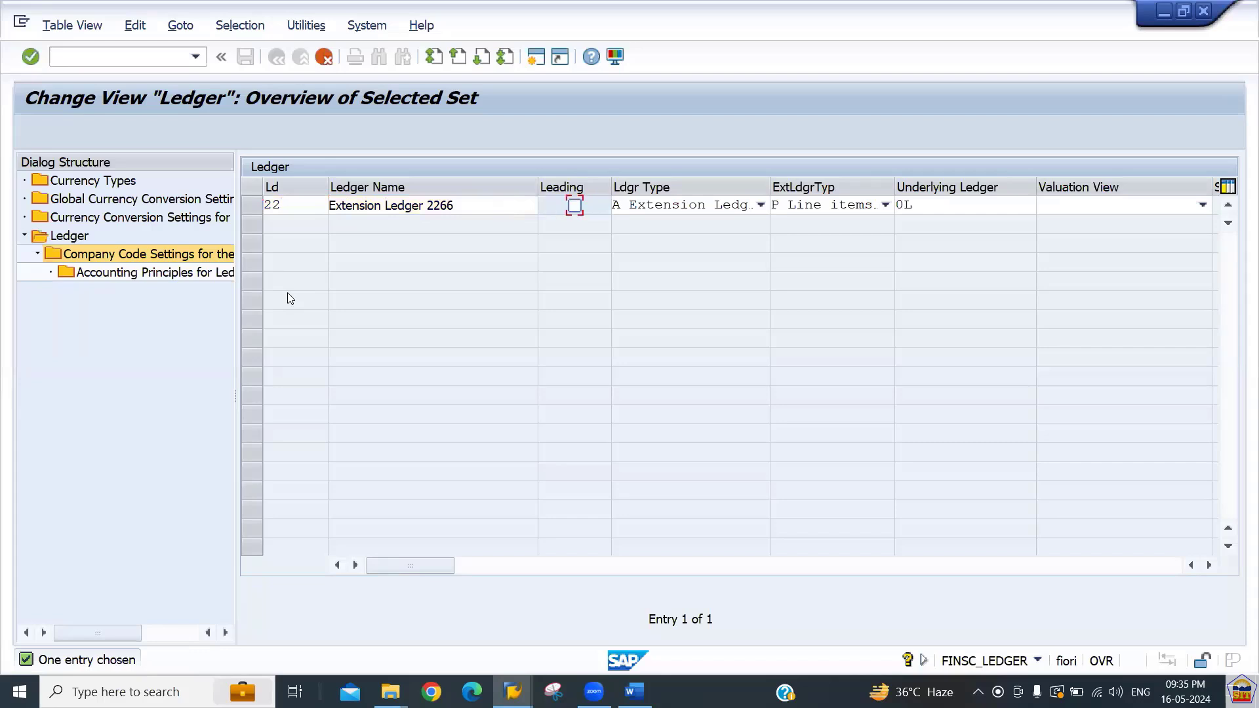
# Review the ledger type and extension ledger type options, keeping Extension Ledger and P Line items.
pyautogui.press('Tab')
pyautogui.press('F4')
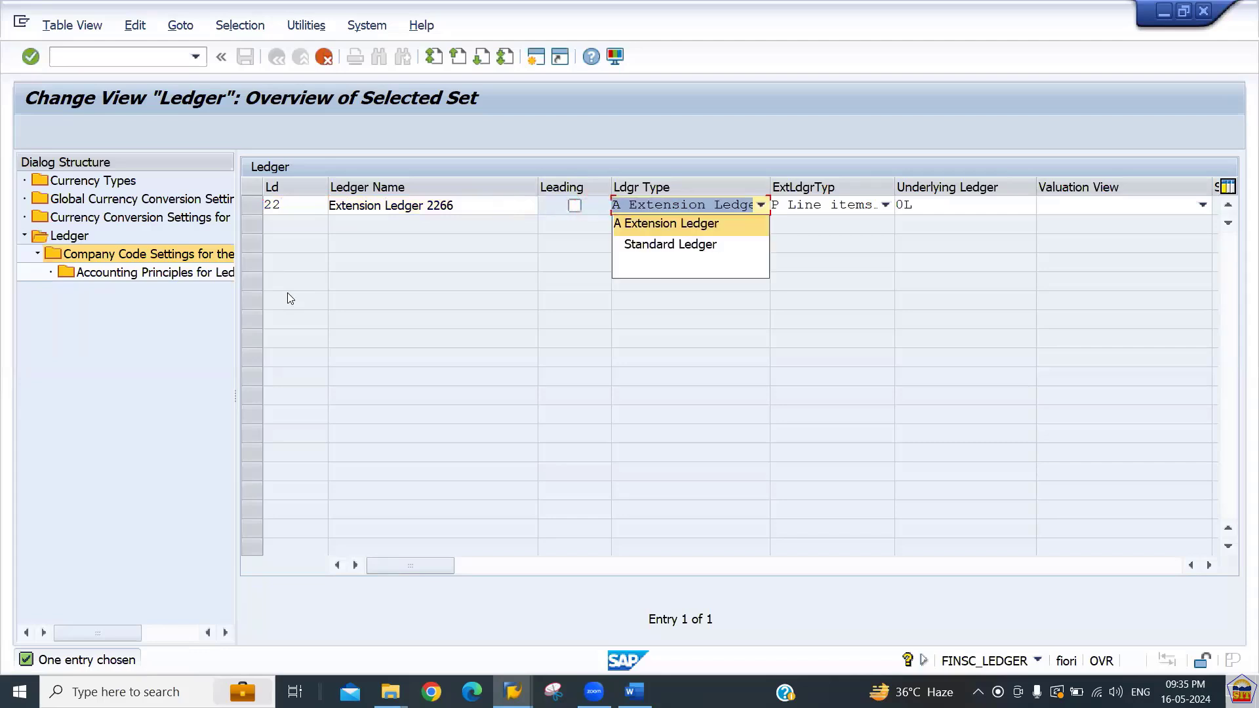
pyautogui.press('Return')
pyautogui.press('Tab')
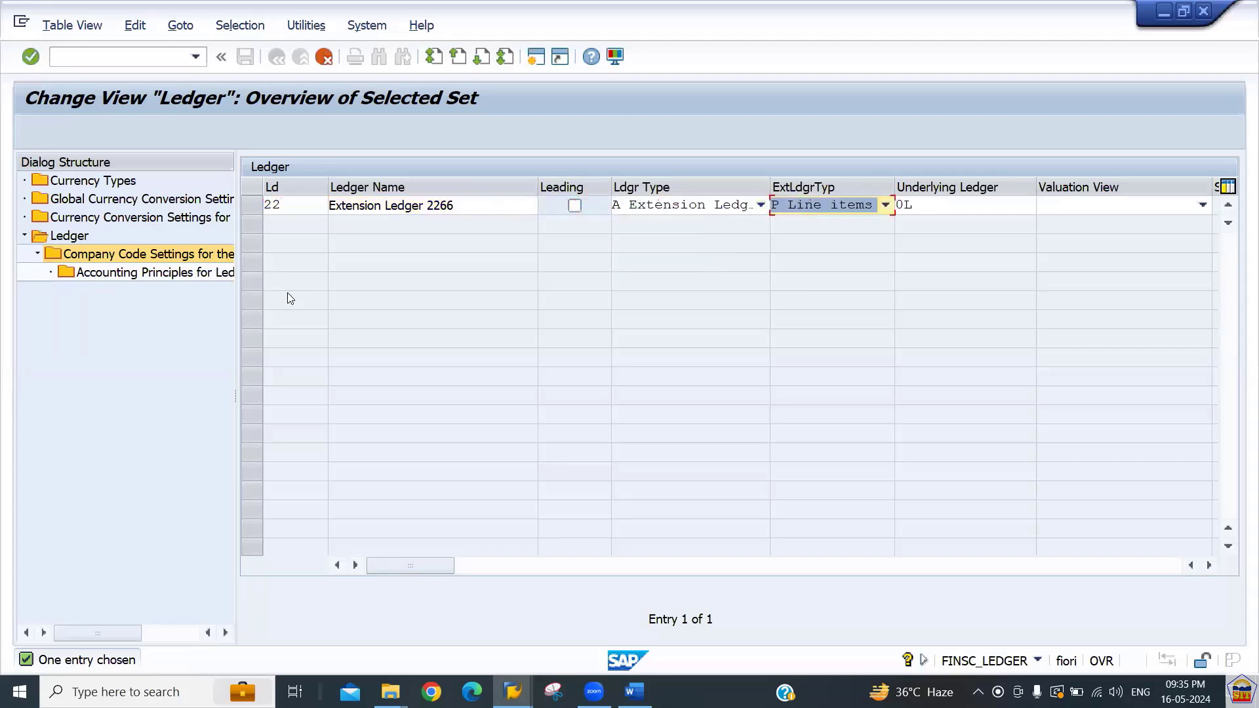
pyautogui.press('F4')
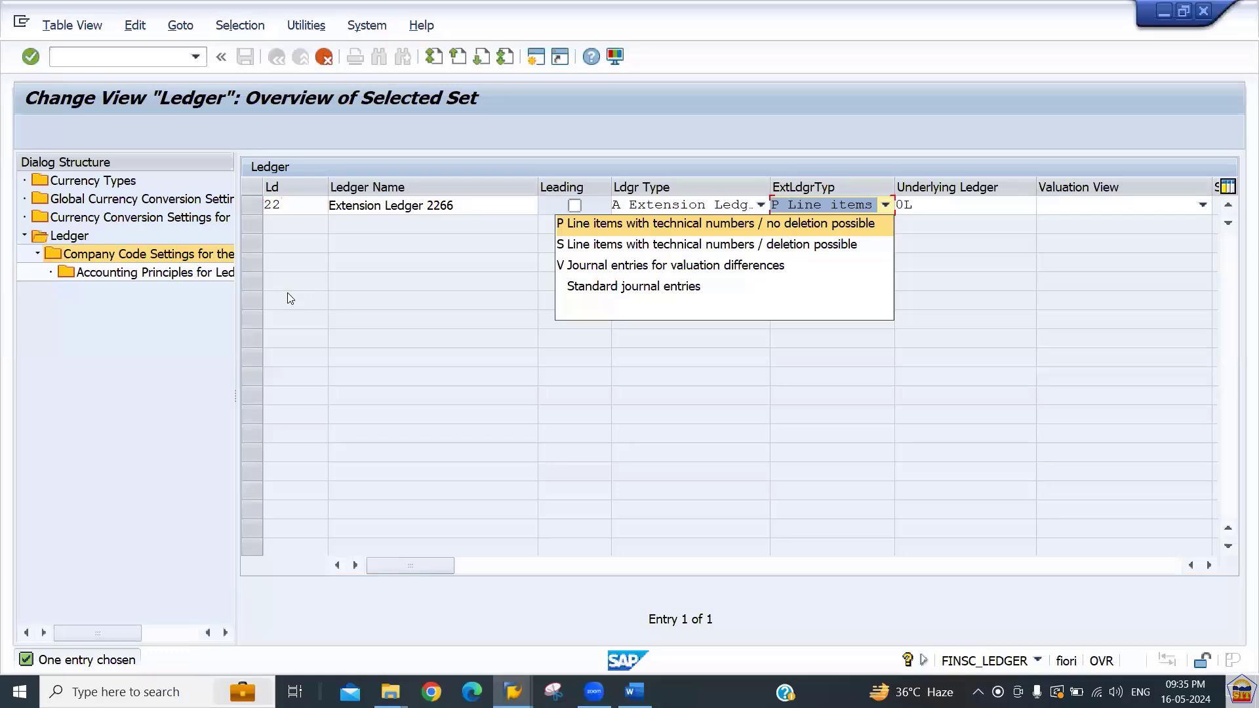
pyautogui.press('Return')
pyautogui.press('Tab')
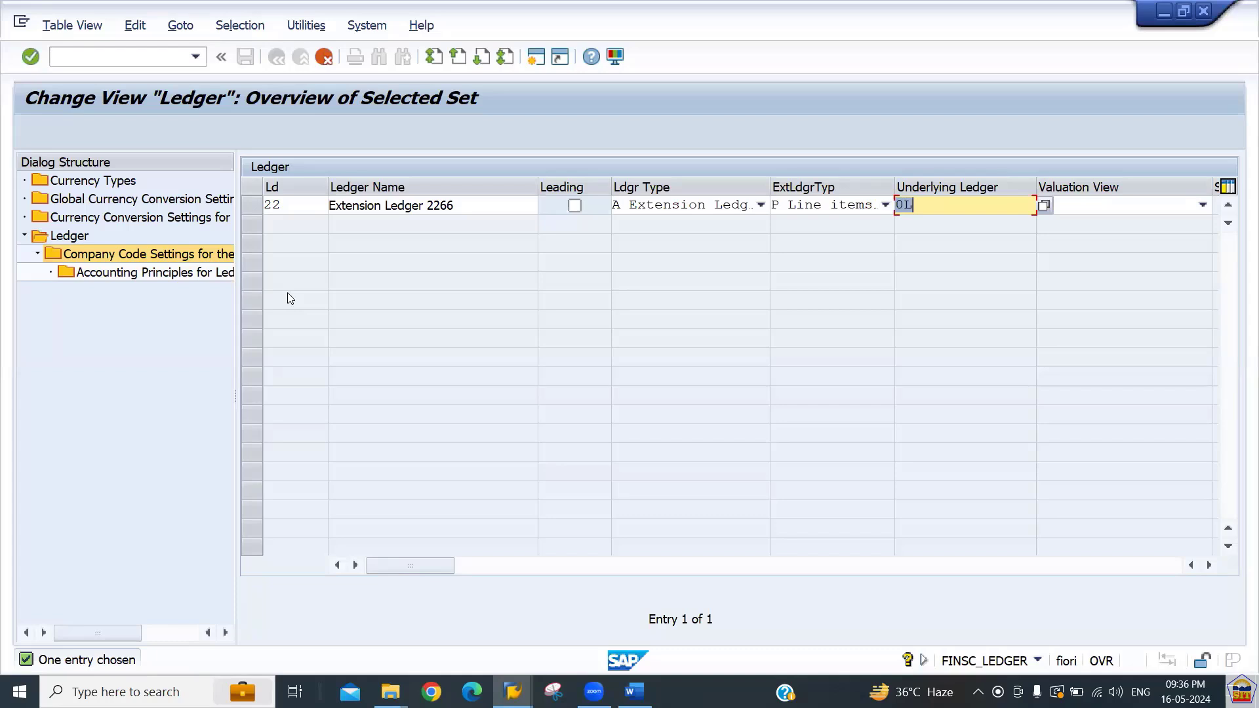
pyautogui.press('Tab')
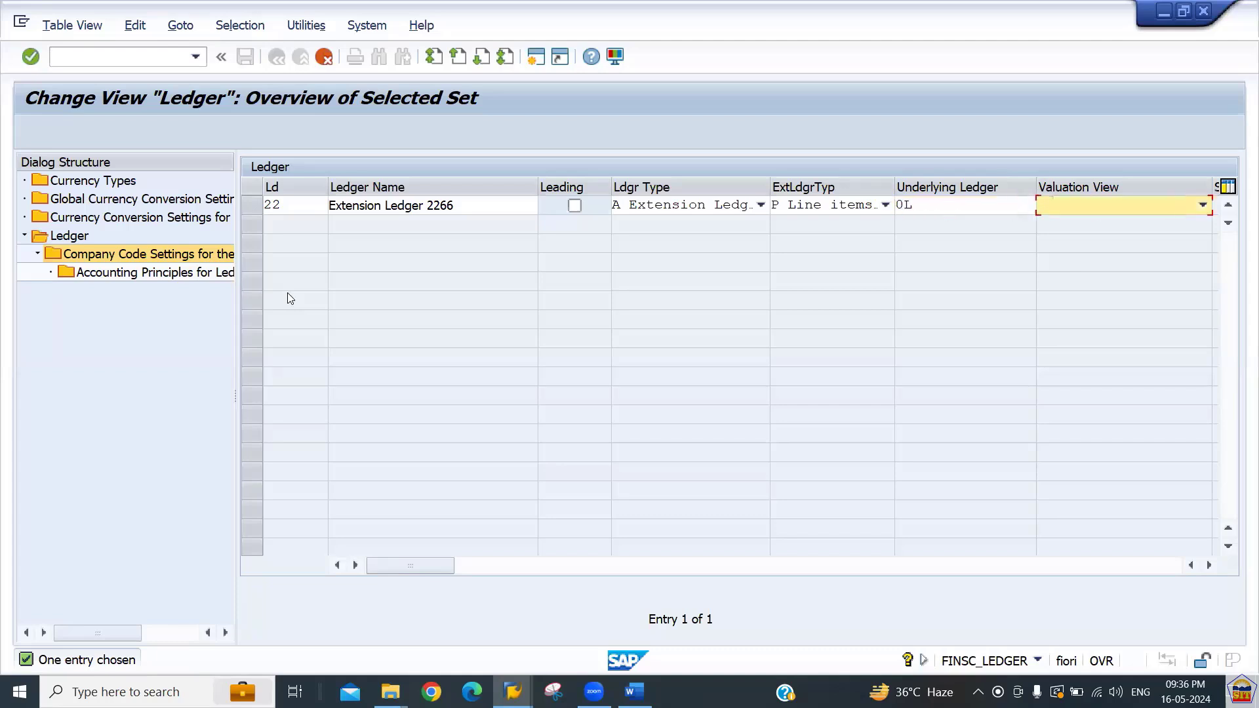
pyautogui.hotkey('shift', 'Tab')
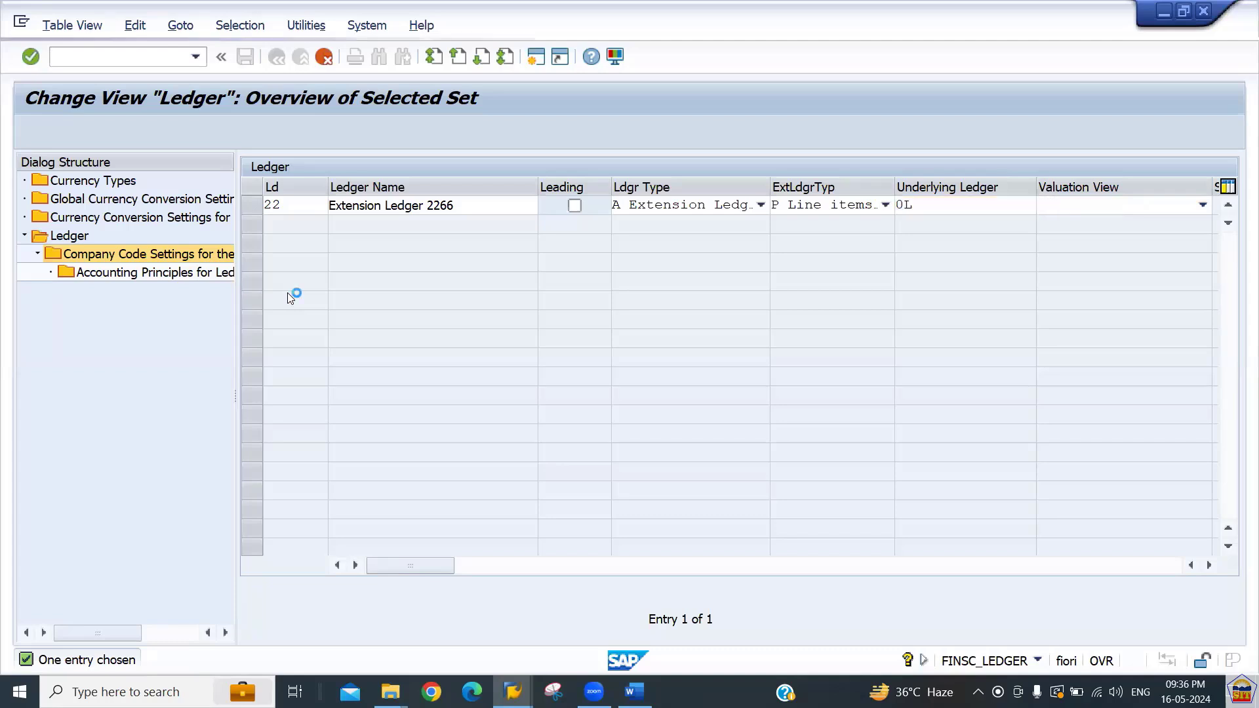
# Change the ledger code to EE and copy the entry with all dependent entries, dismissing the check messages.
pyautogui.press('Return')
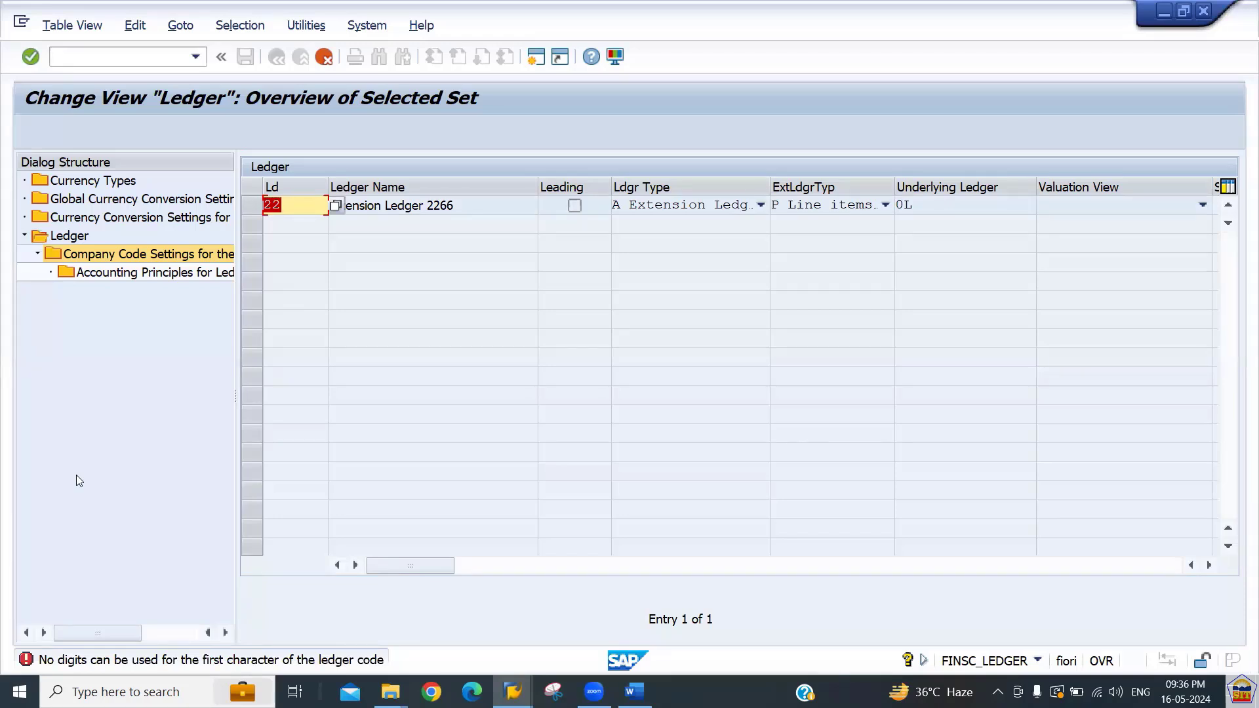
pyautogui.write('Ee')
pyautogui.press('Return')
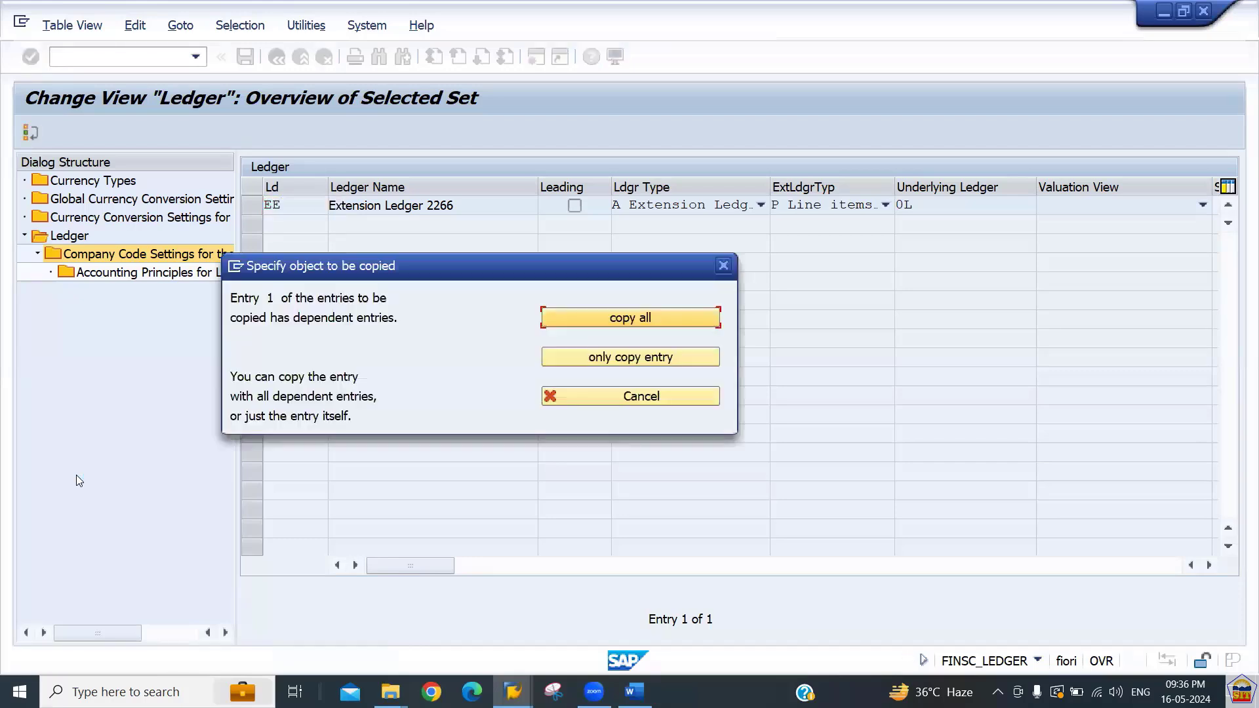
pyautogui.click(610, 318)
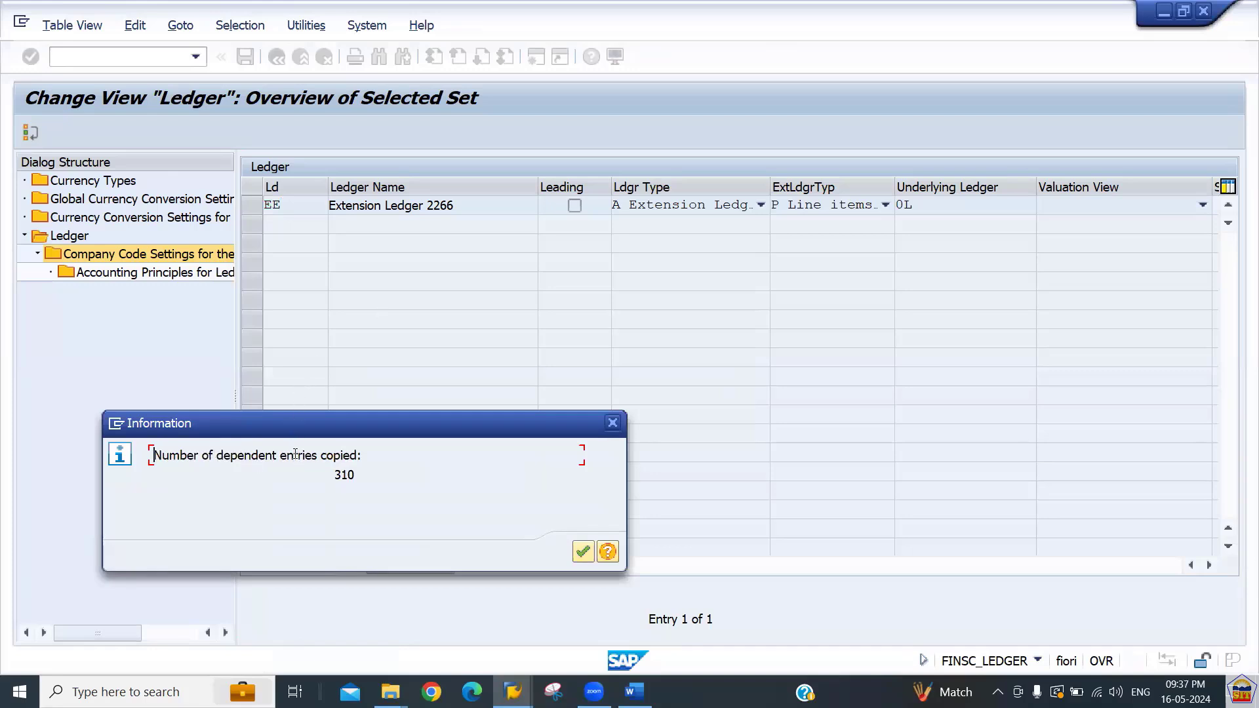
pyautogui.press('Return')
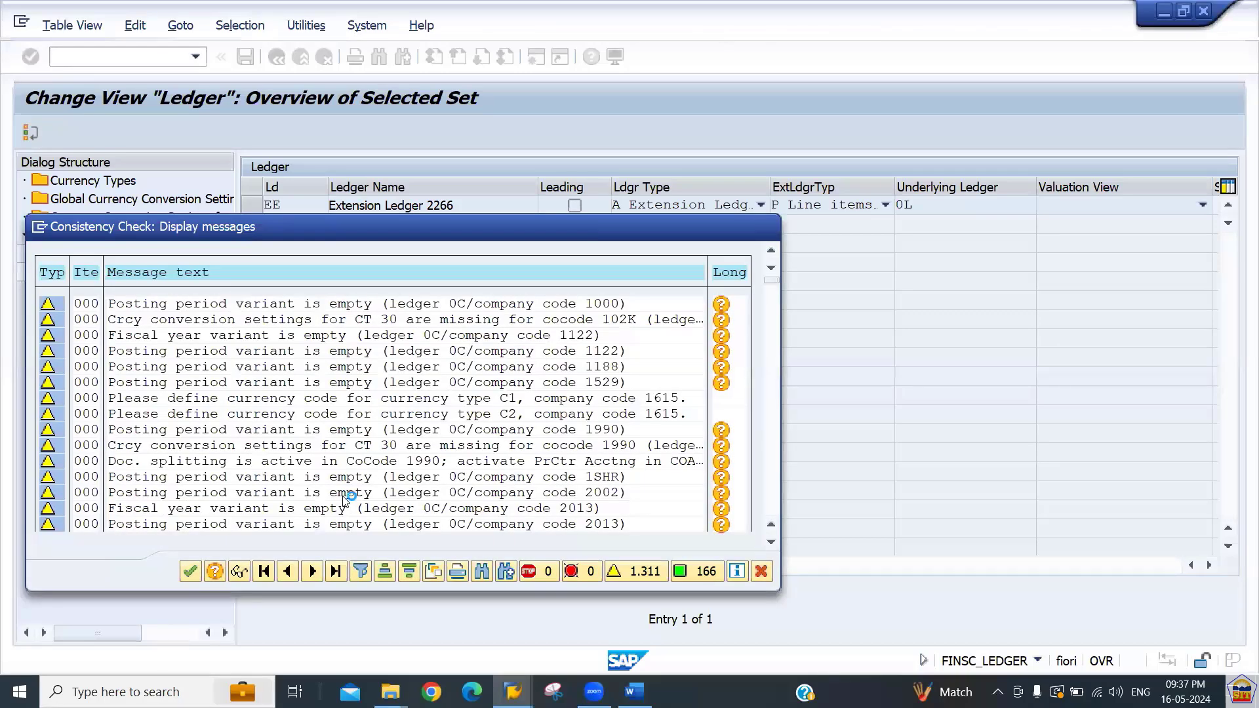
pyautogui.press('Return')
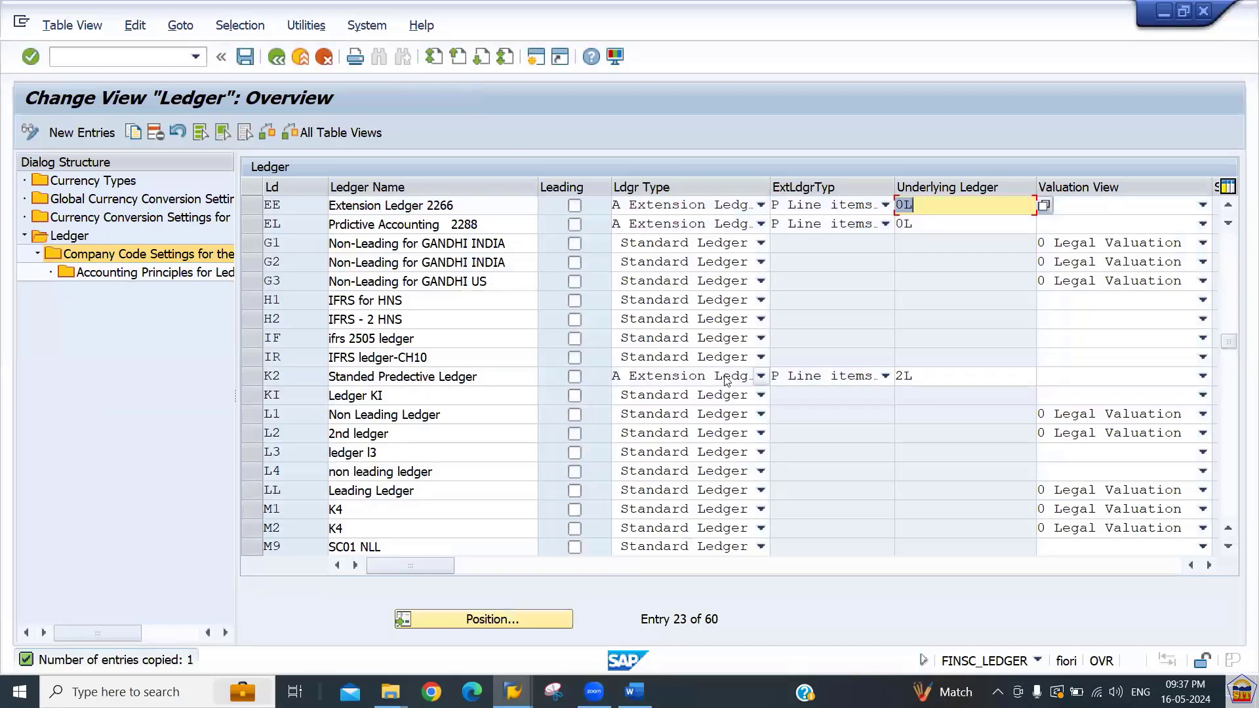
# Set the EE ledger's valuation view to 0 Legal Valuation and confirm the ledger entries.
pyautogui.click(929, 207)
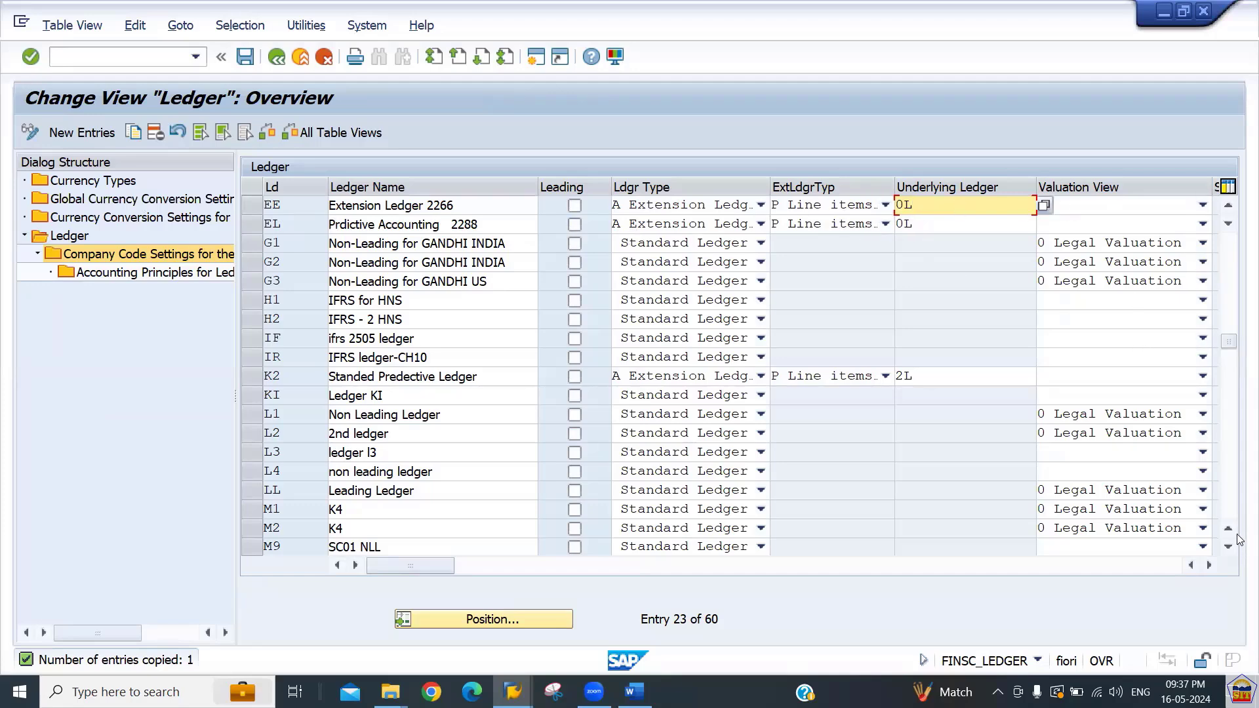
pyautogui.click(1209, 565)
pyautogui.click(1208, 565)
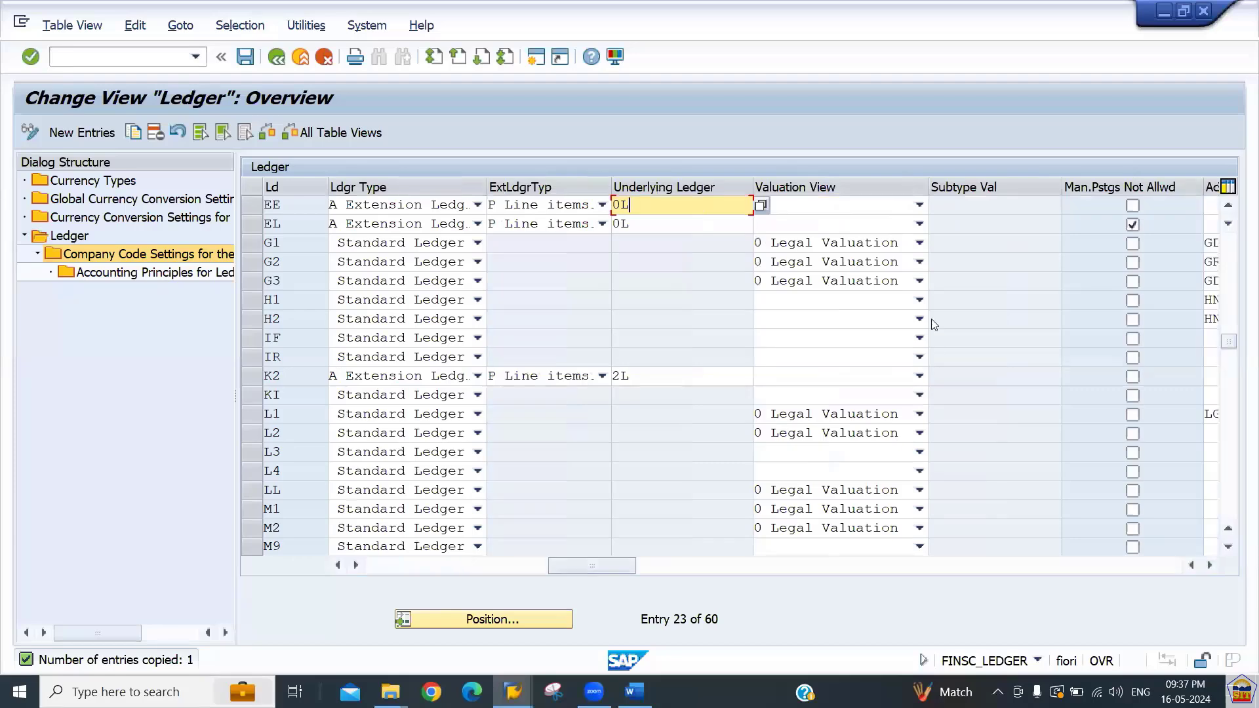
pyautogui.click(833, 206)
pyautogui.click(817, 225)
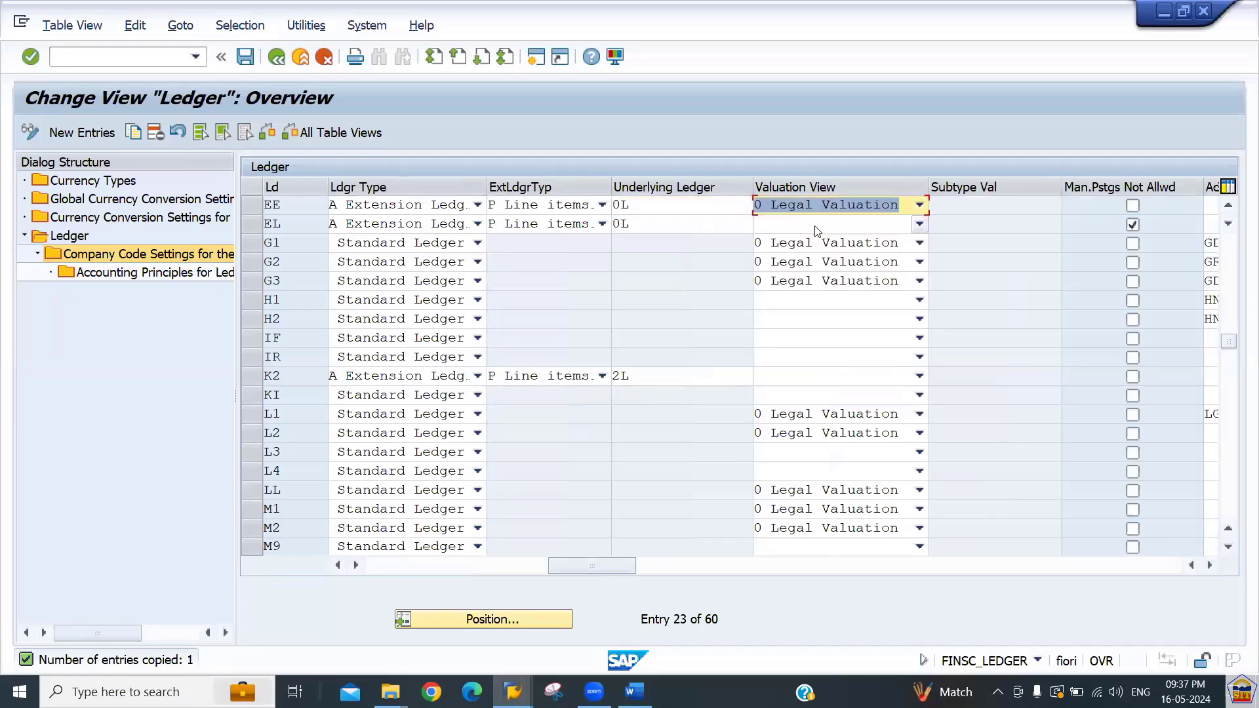
pyautogui.click(1210, 565)
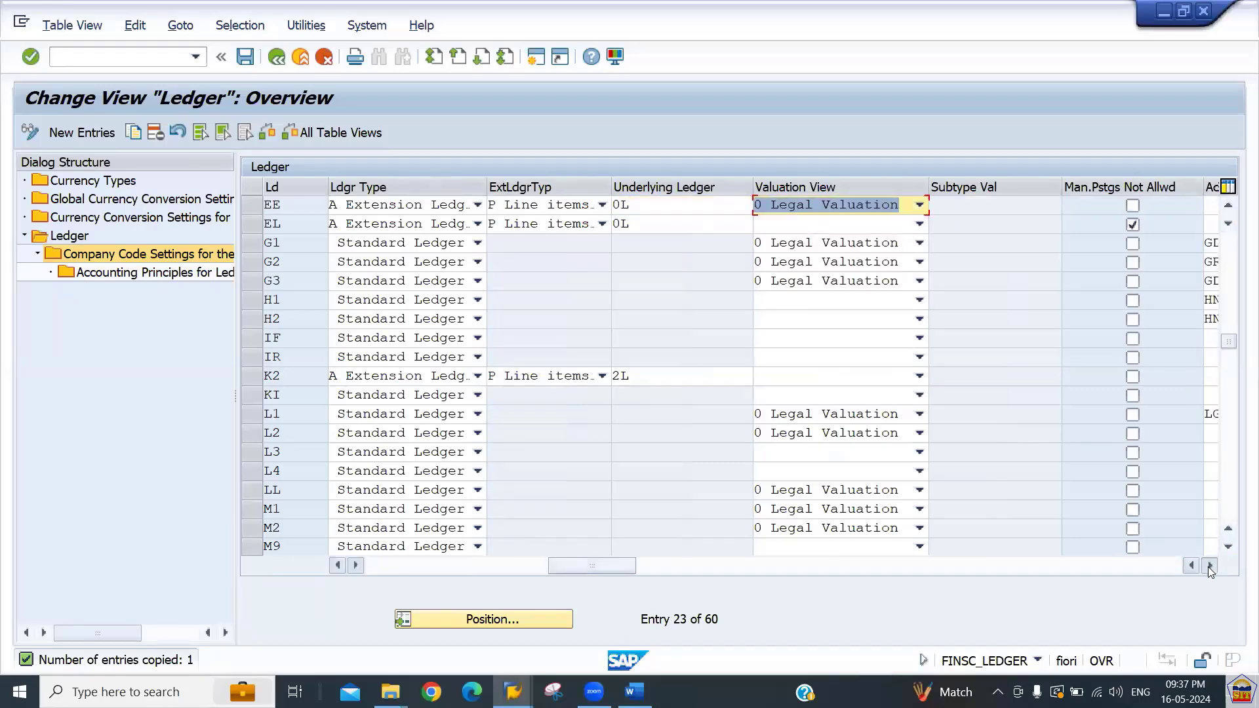
pyautogui.click(1209, 565)
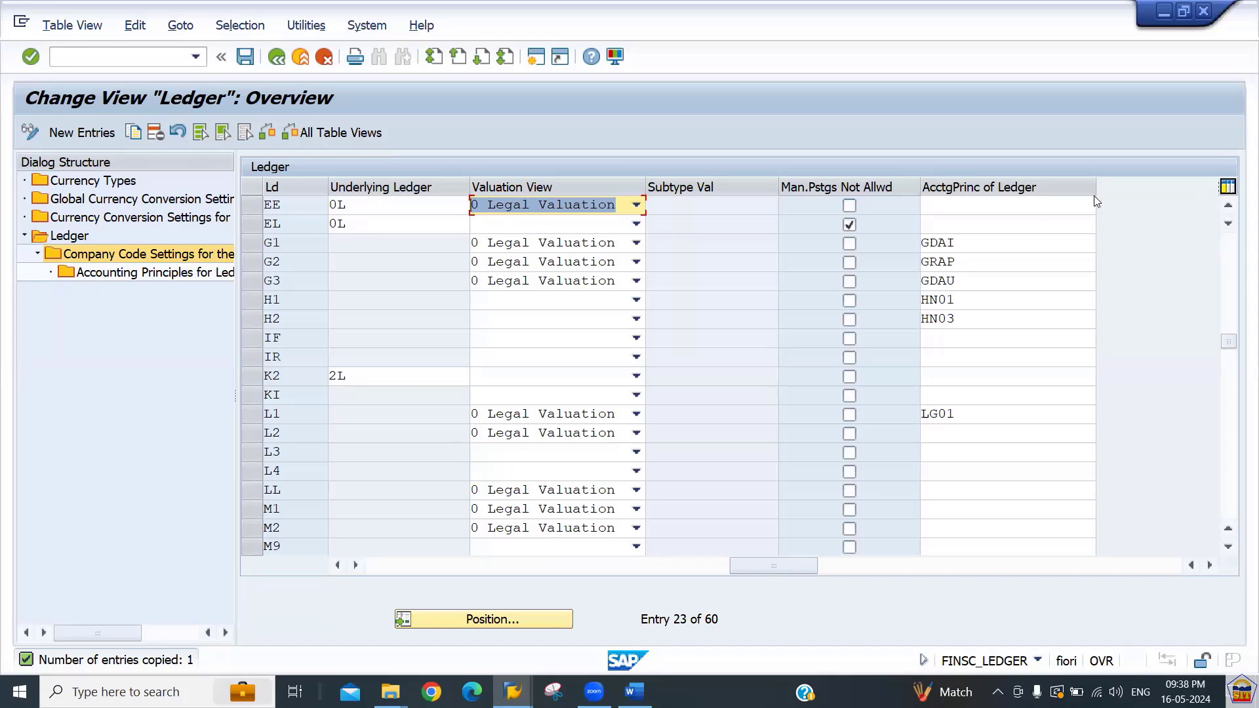
pyautogui.click(997, 203)
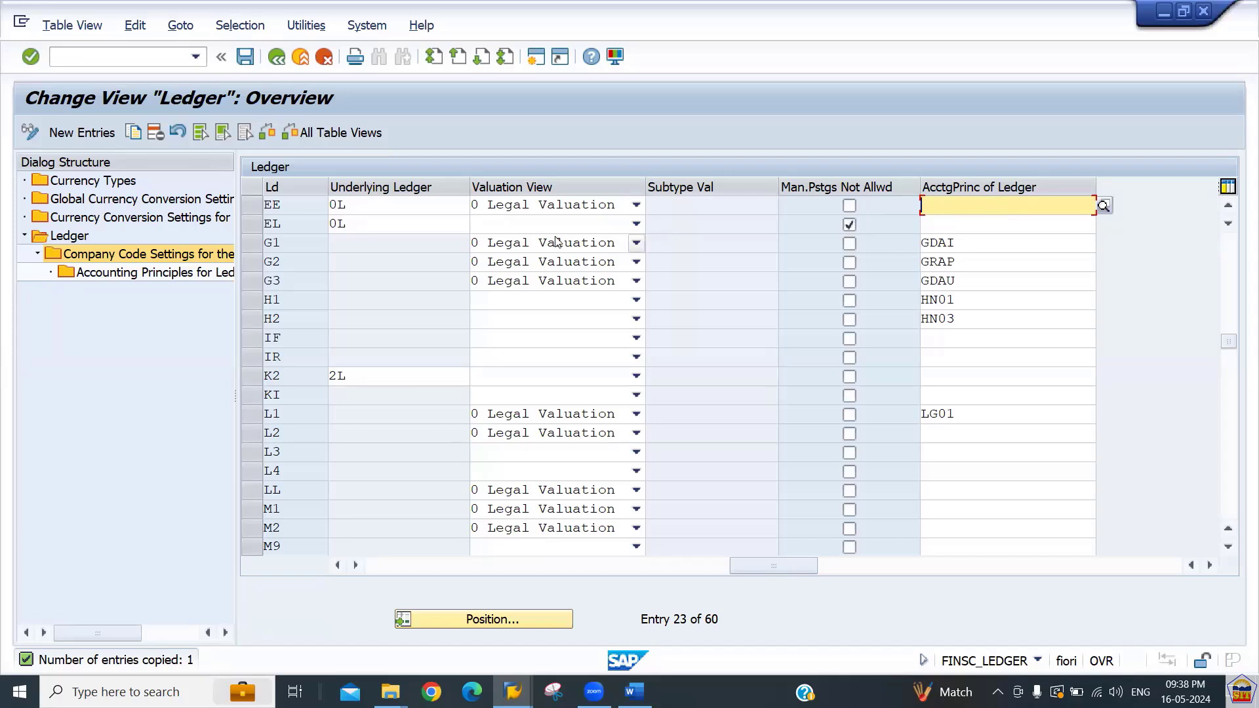
pyautogui.click(436, 227)
pyautogui.press('Return')
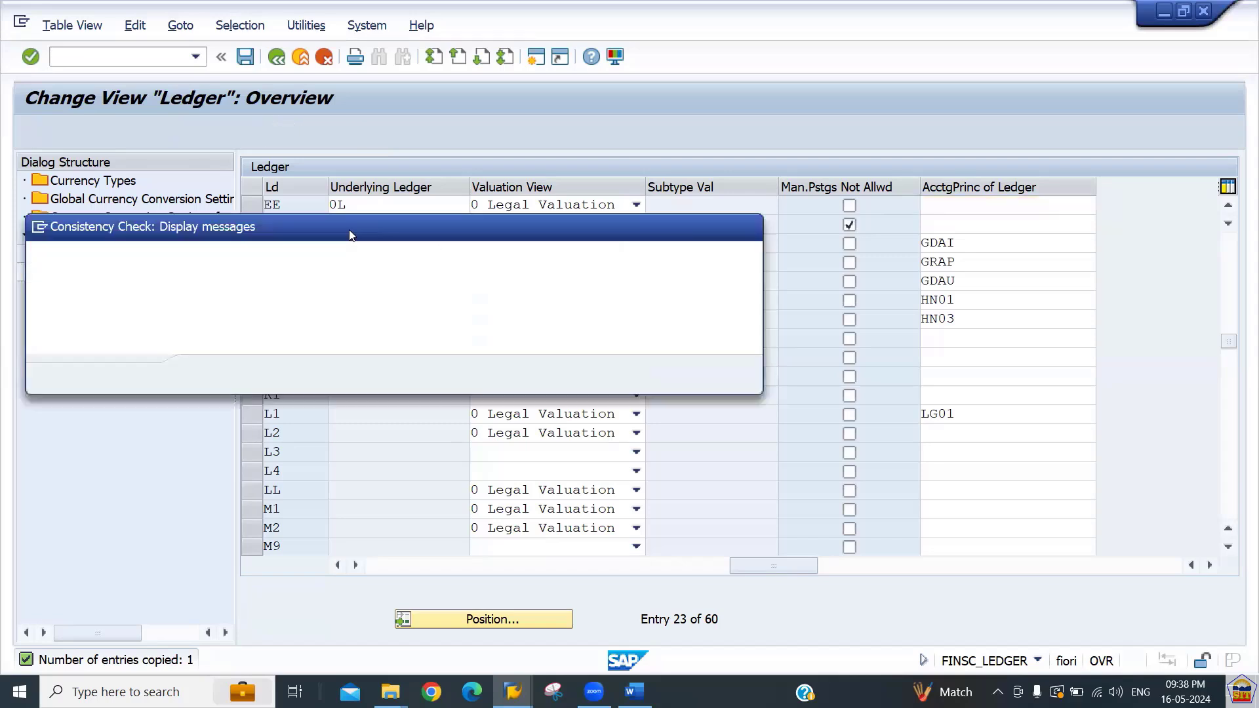
pyautogui.press('Return')
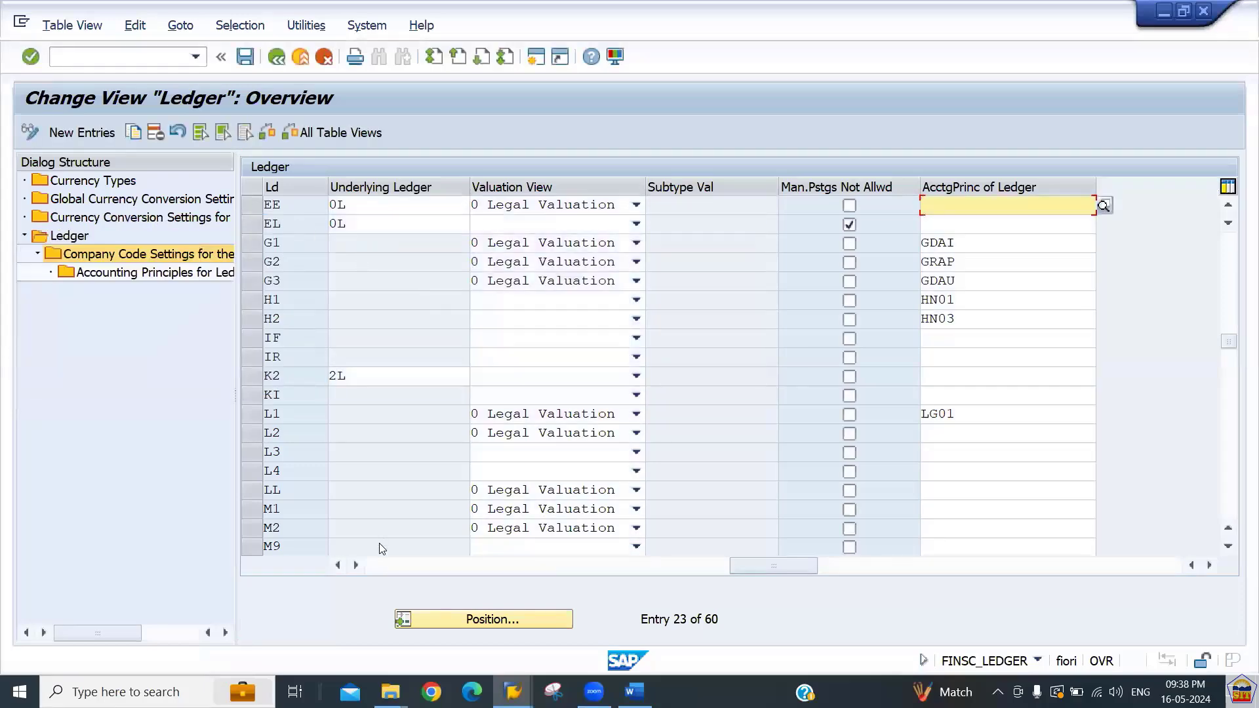
# Open the company code settings of the EE ledger, dismissing the consistency check messages.
pyautogui.click(382, 567)
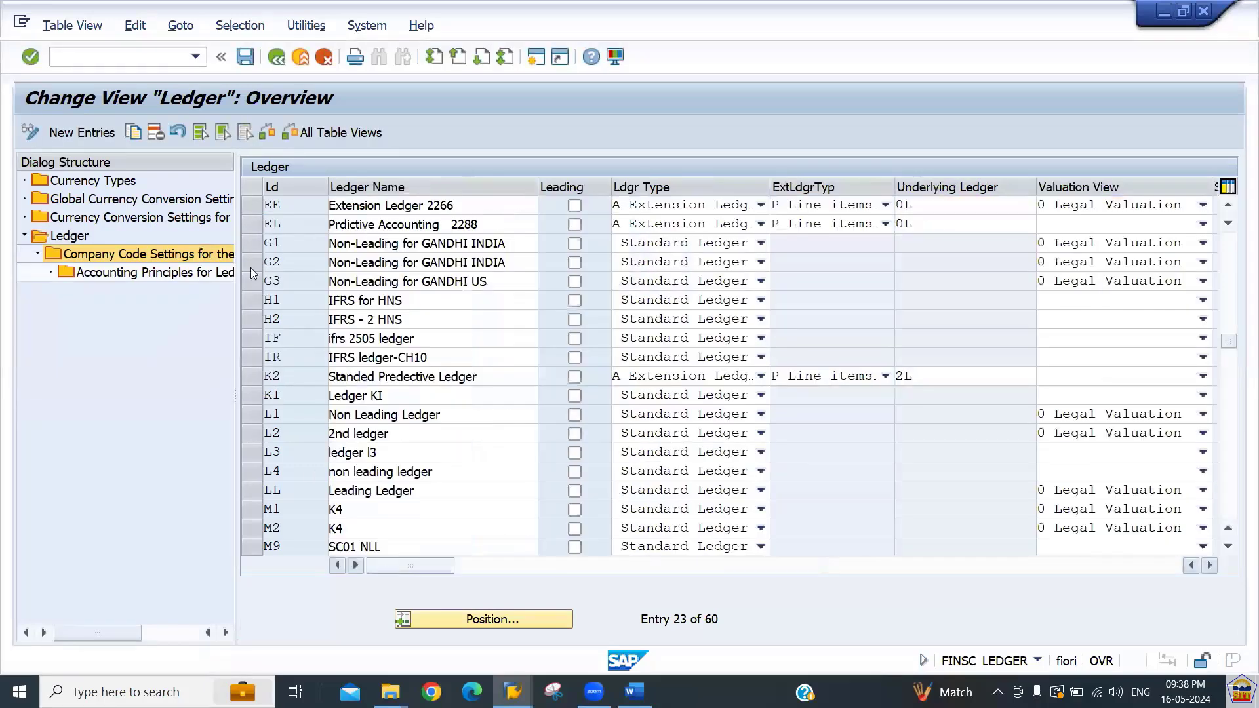
pyautogui.click(254, 206)
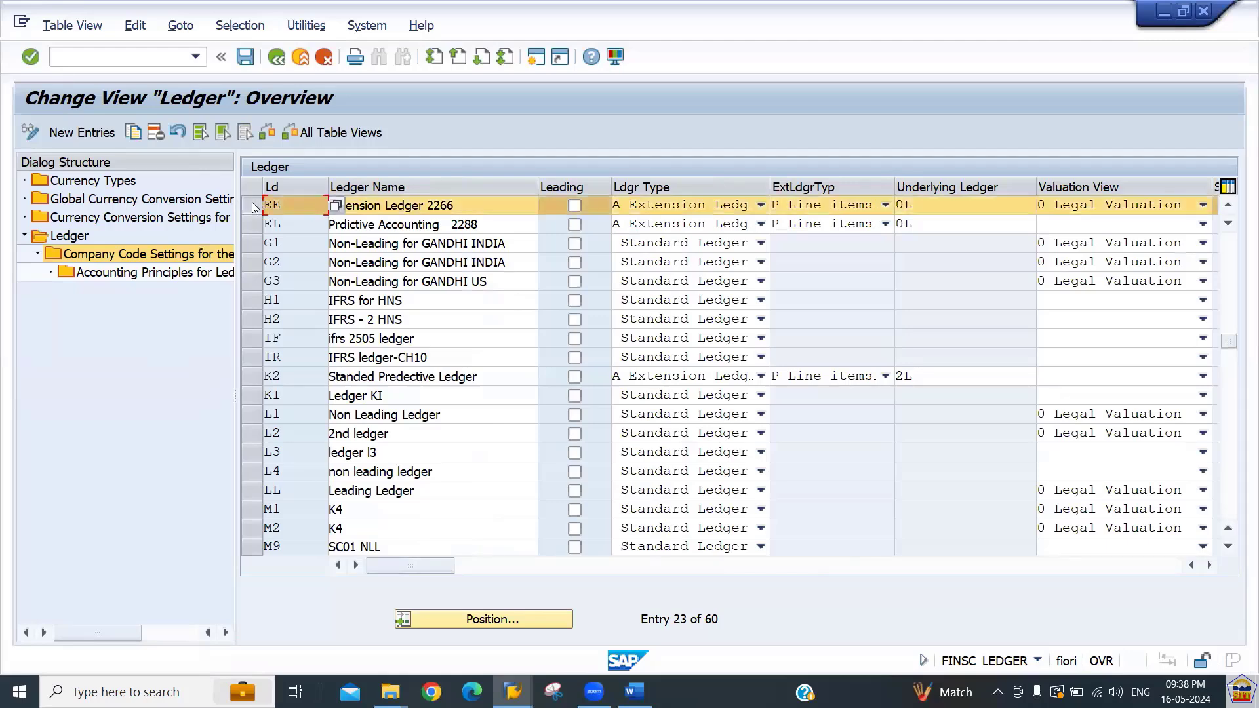
pyautogui.doubleClick(124, 261)
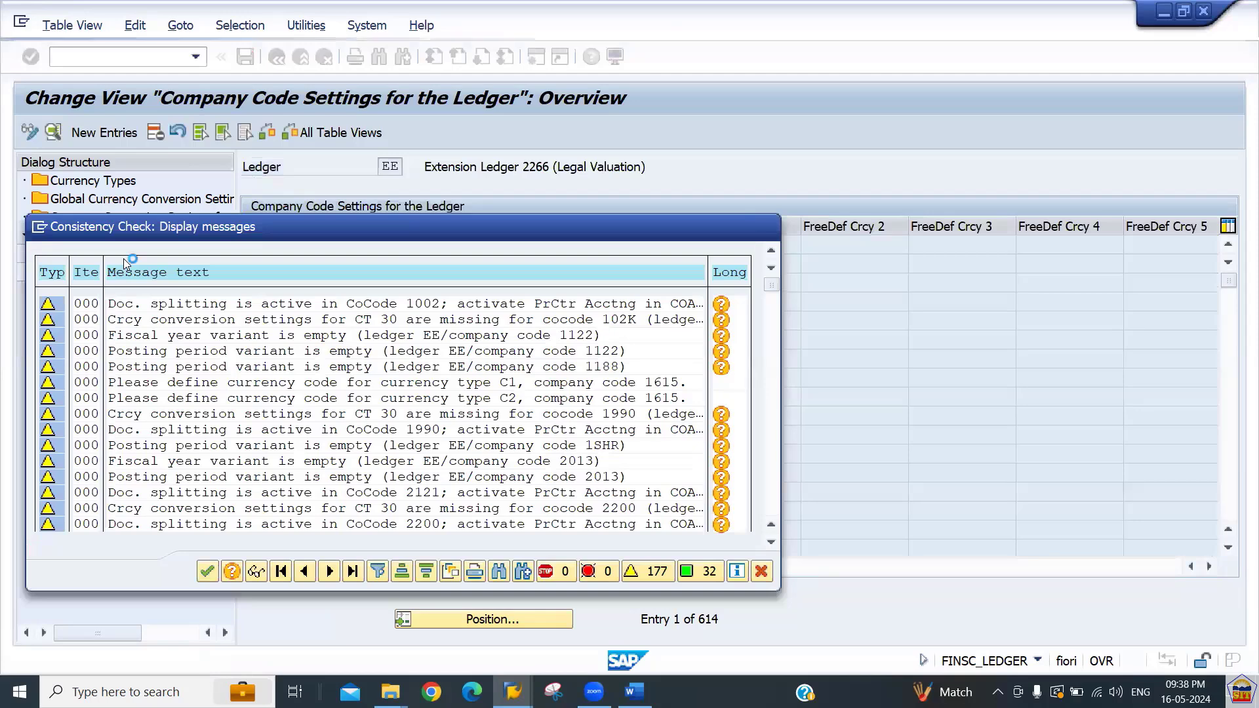
pyautogui.press('Return')
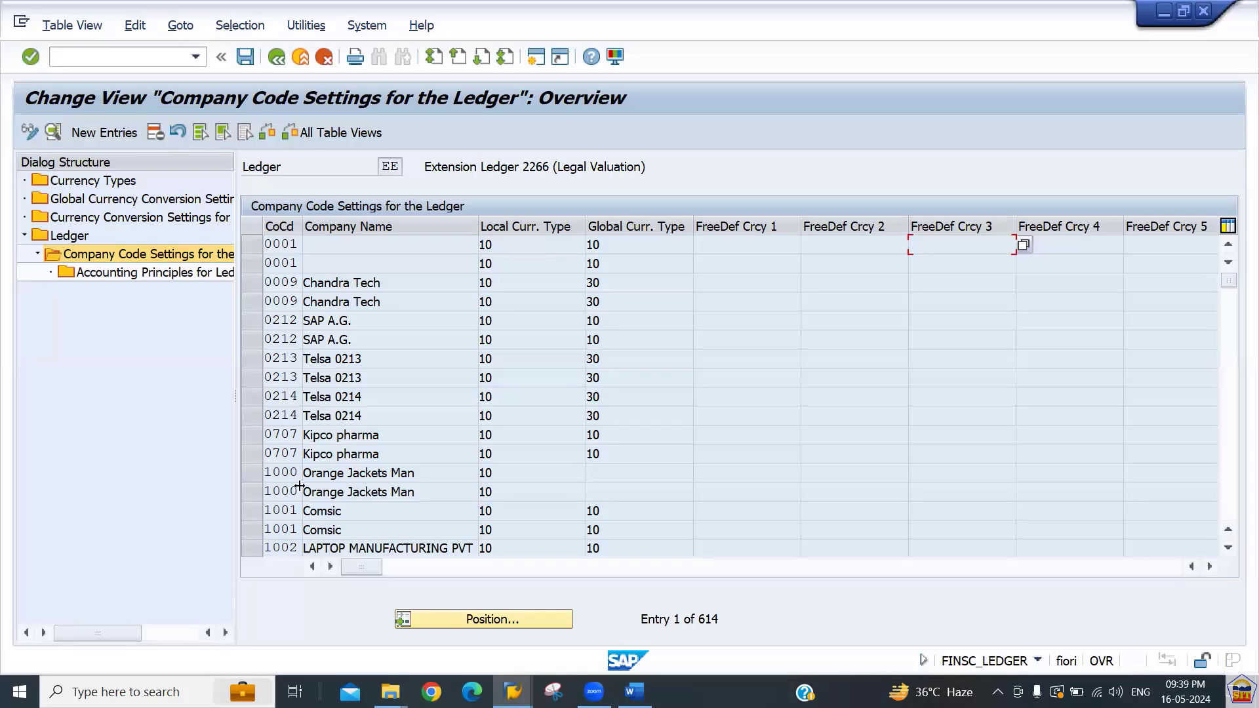
# Position the company code list at company code 2266.
pyautogui.click(483, 620)
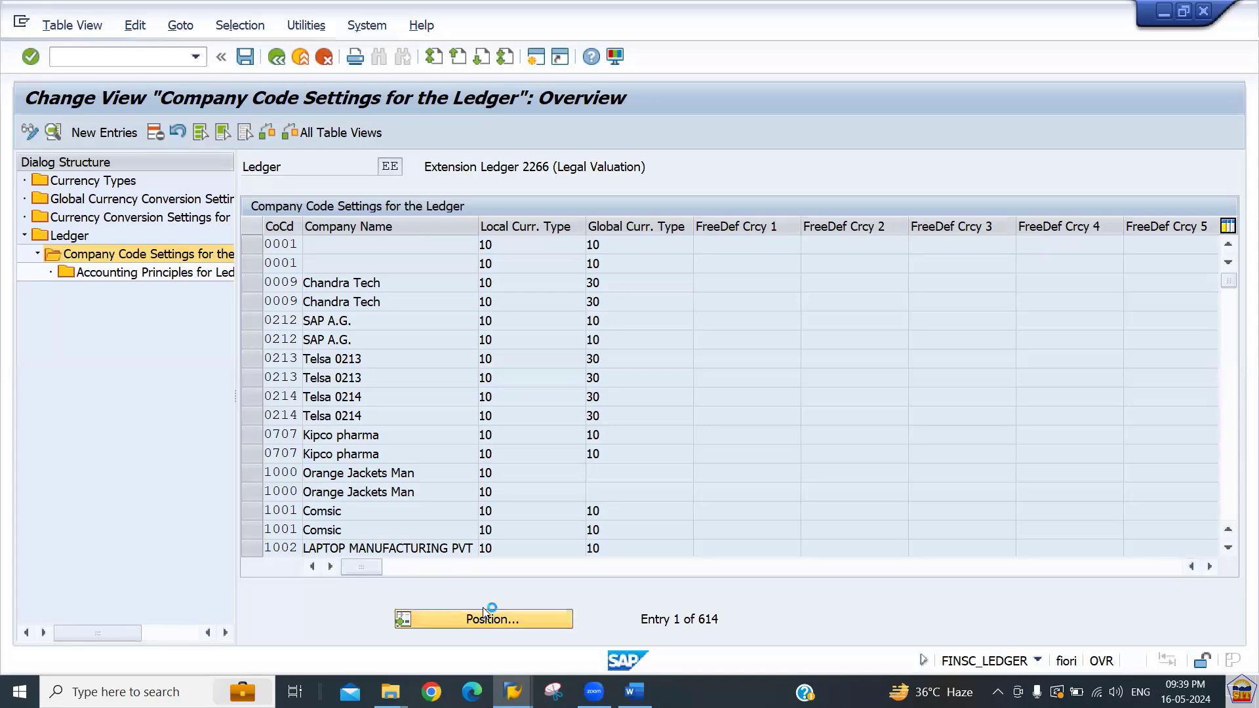
pyautogui.write('2244')
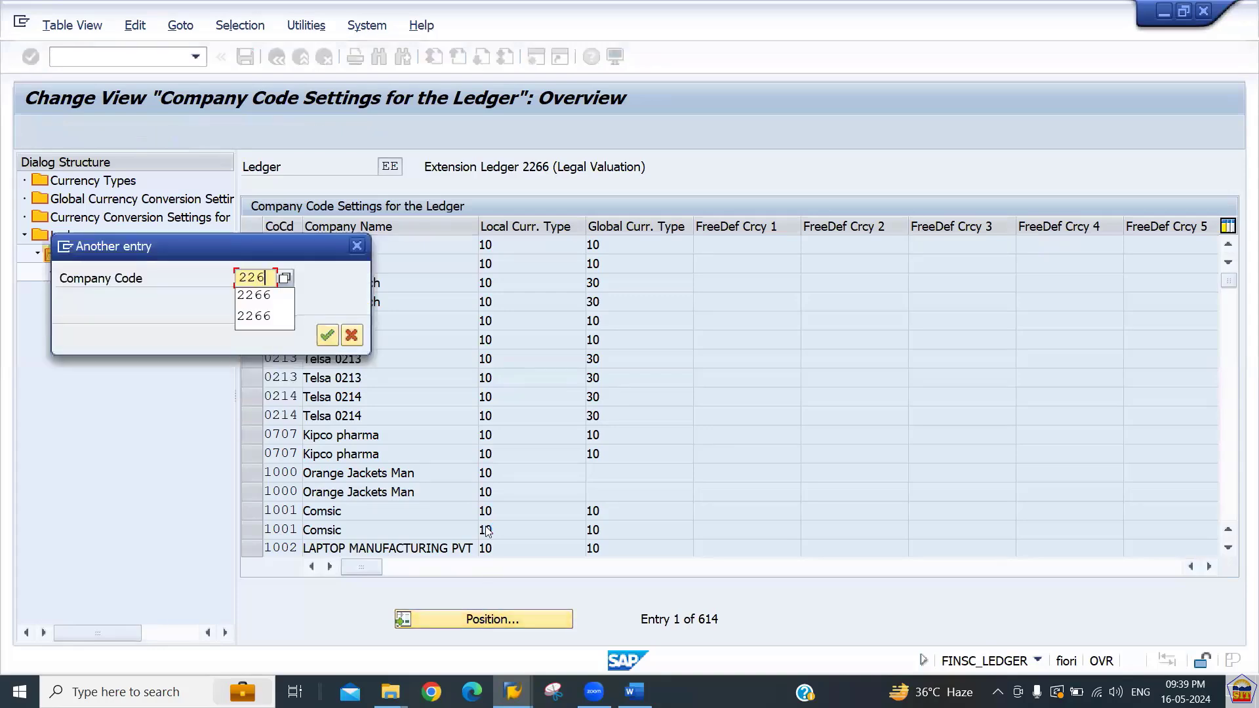
pyautogui.press('Return')
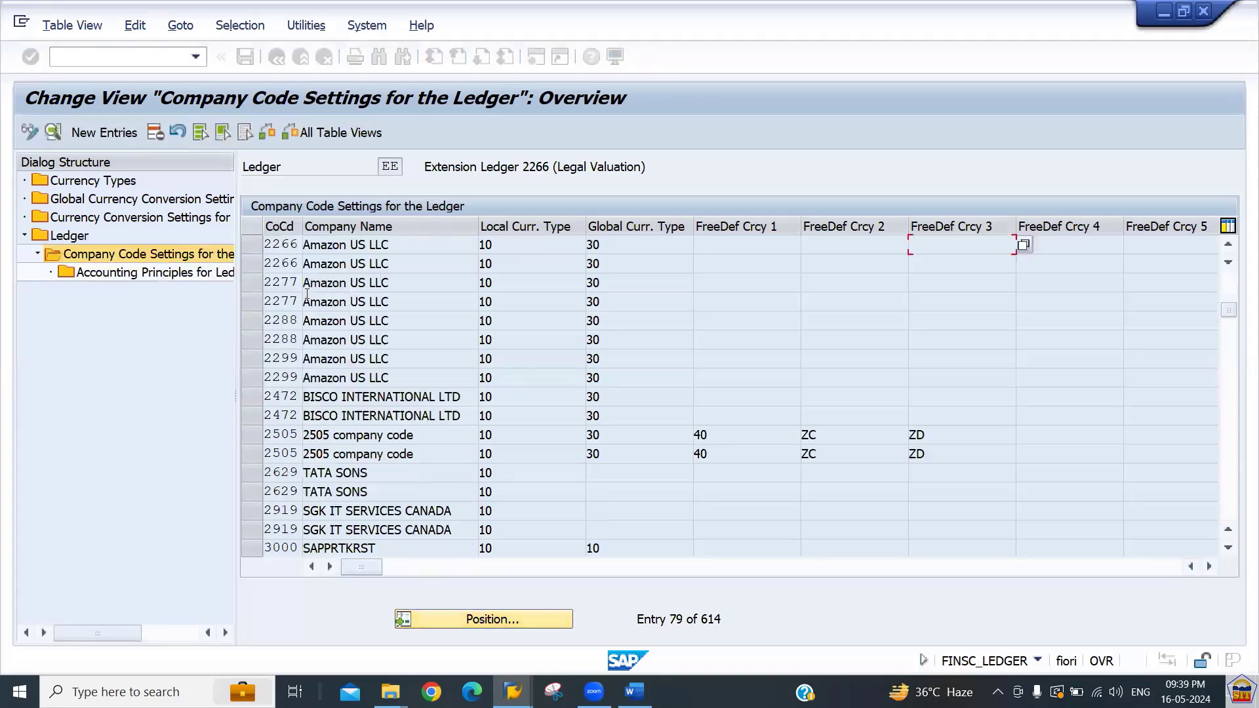
# Select all company code entries except 2266 and delete them together with their dependent entries.
pyautogui.click(135, 25)
pyautogui.moveTo(152, 73)
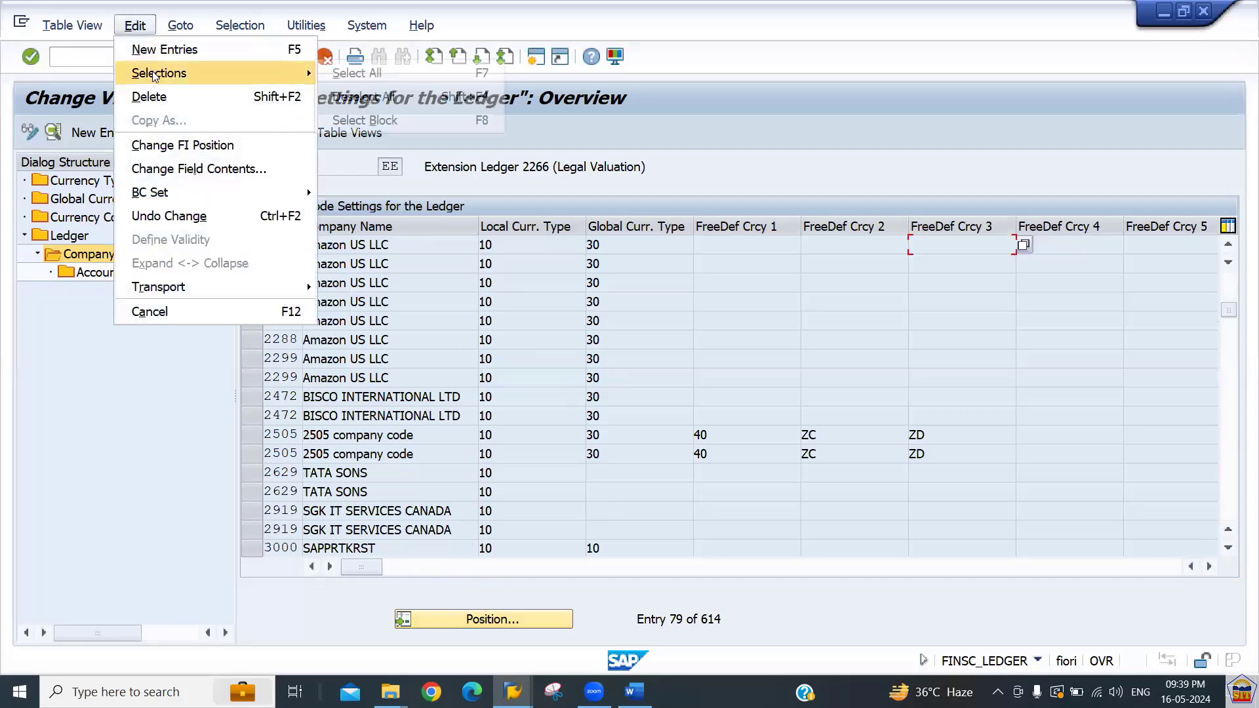
pyautogui.click(339, 72)
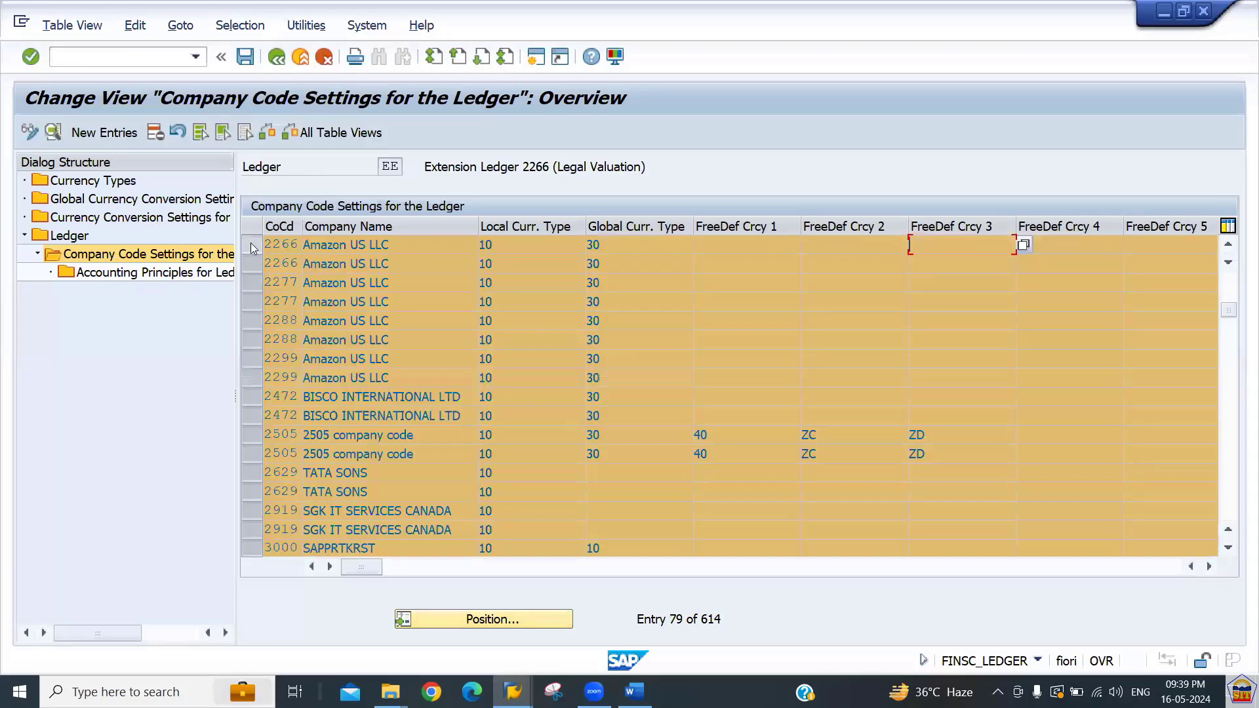
pyautogui.click(251, 247)
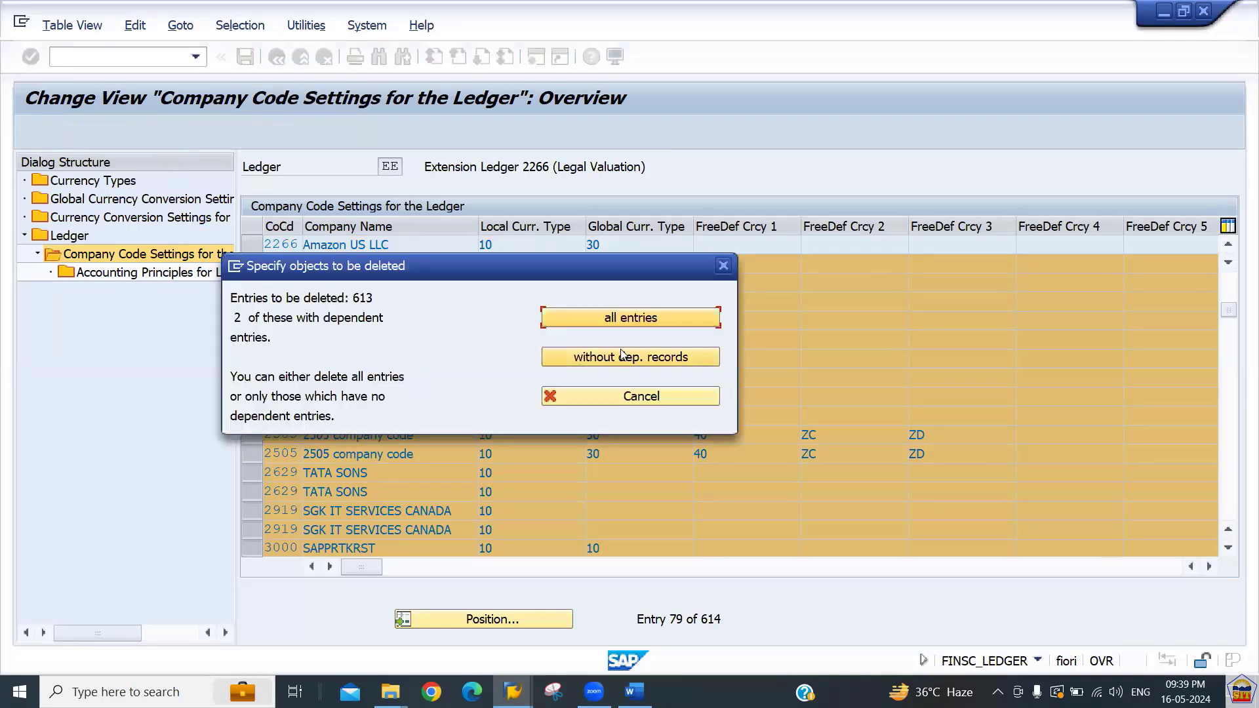
pyautogui.click(633, 322)
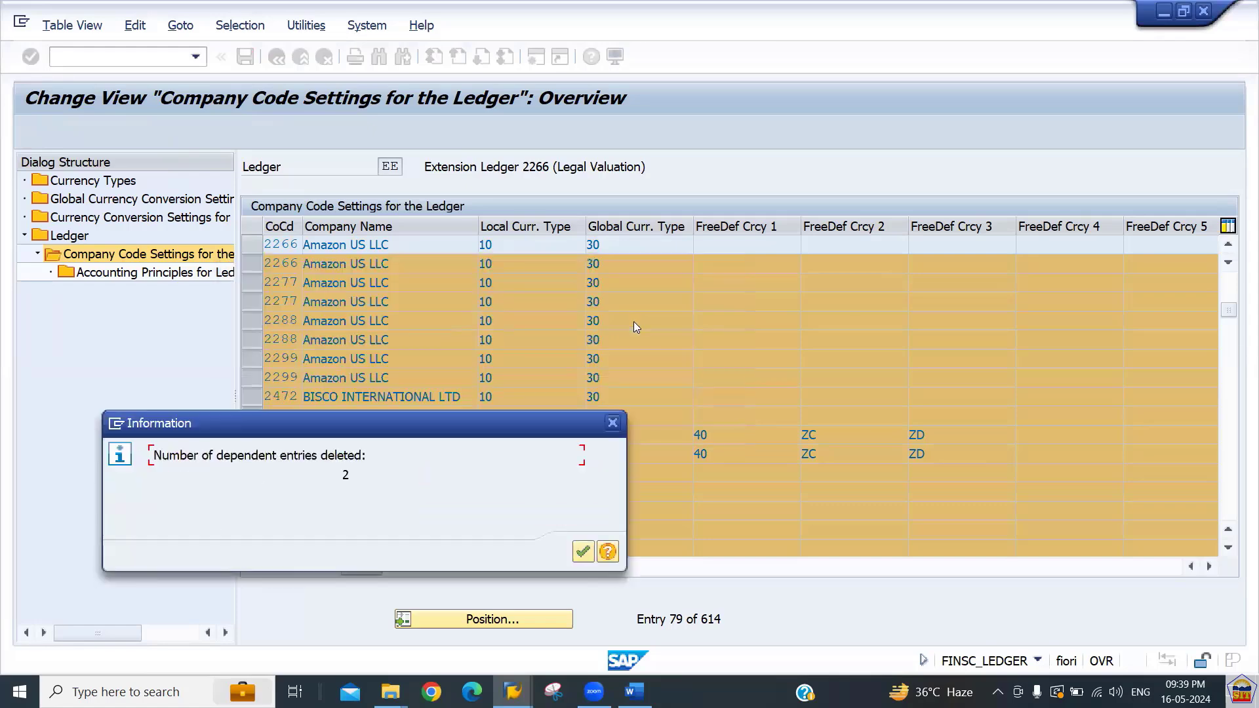
pyautogui.press('Return')
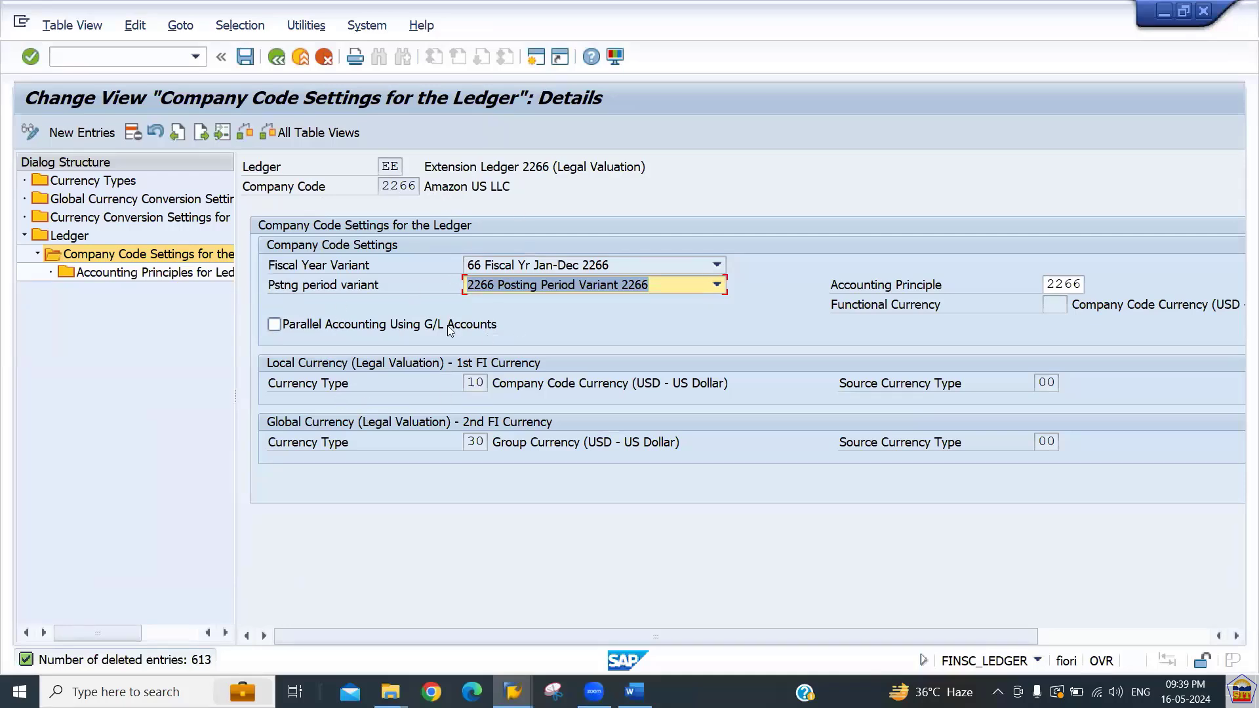
# Save the EE ledger's company code settings, dismissing the consistency check and information messages.
pyautogui.press('Return')
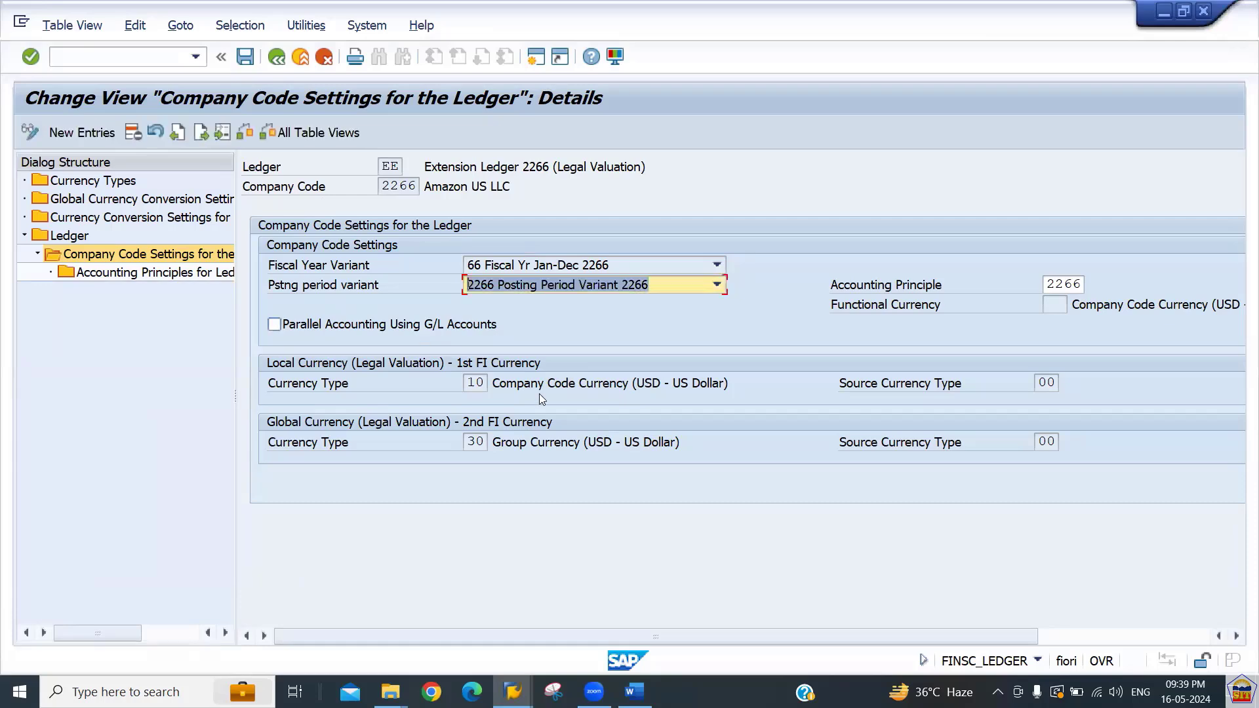
pyautogui.press('Return')
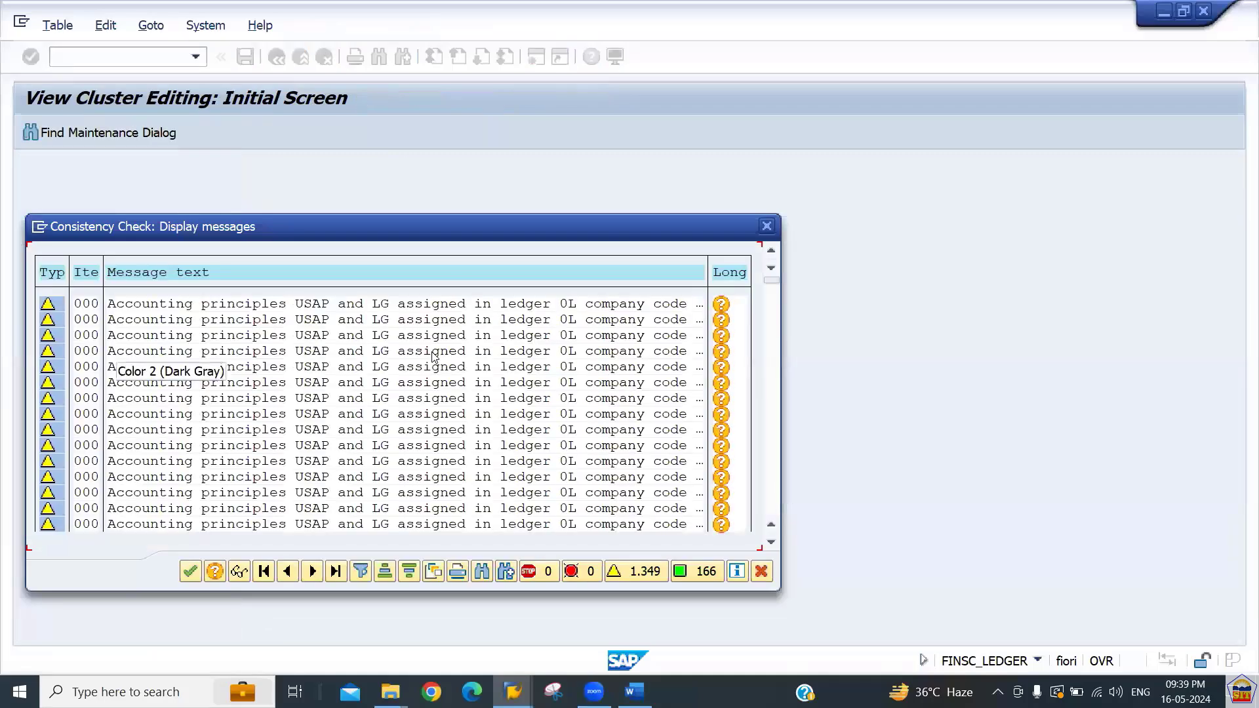
pyautogui.press('Return')
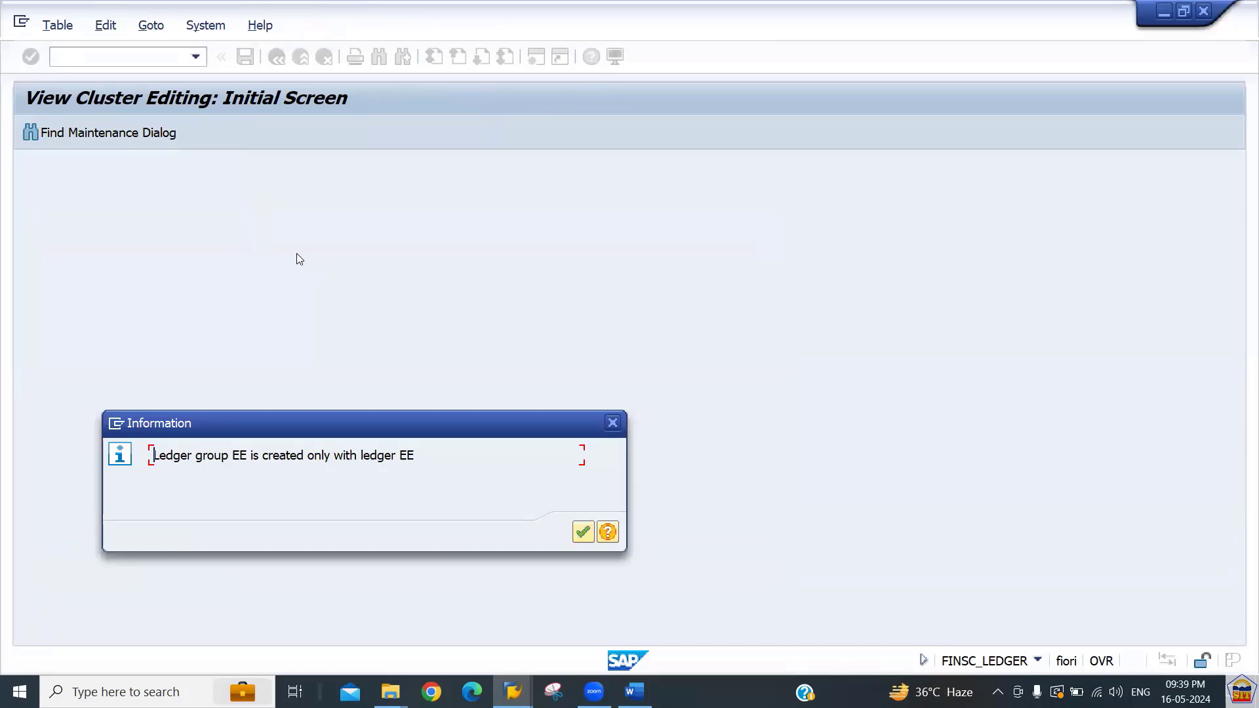
pyautogui.press('Return')
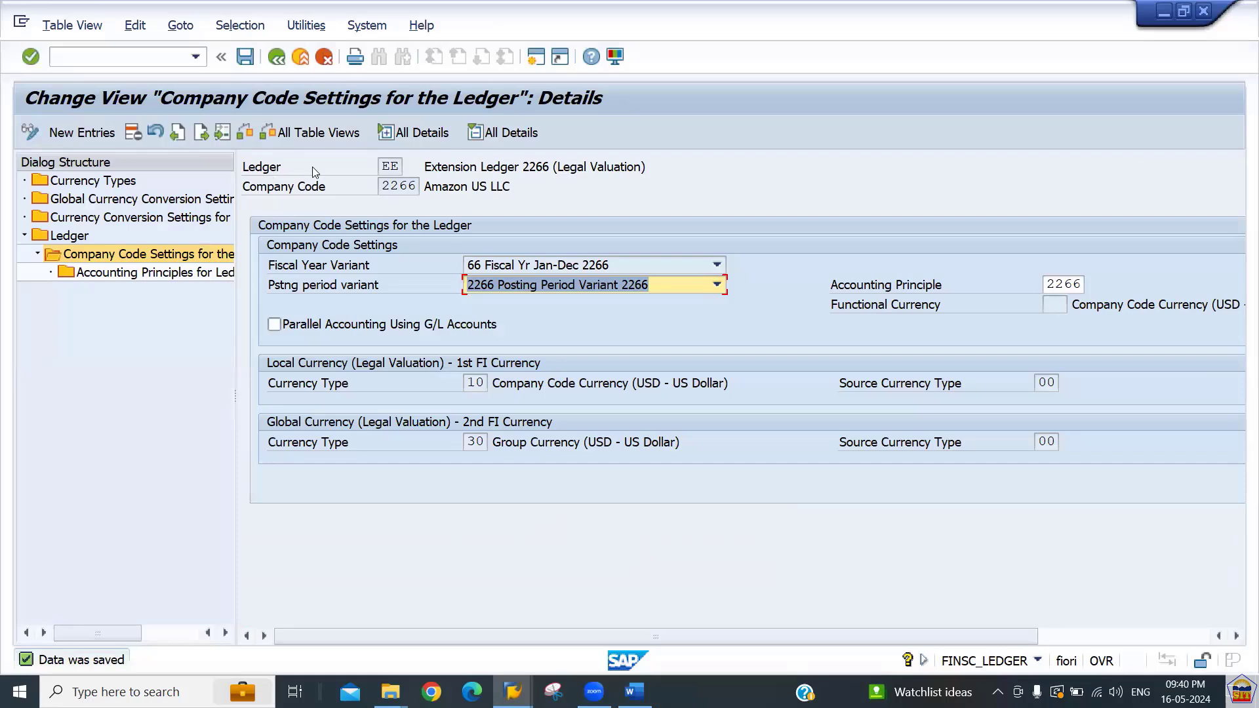
# Open transaction SE16N for general table display.
pyautogui.click(148, 55)
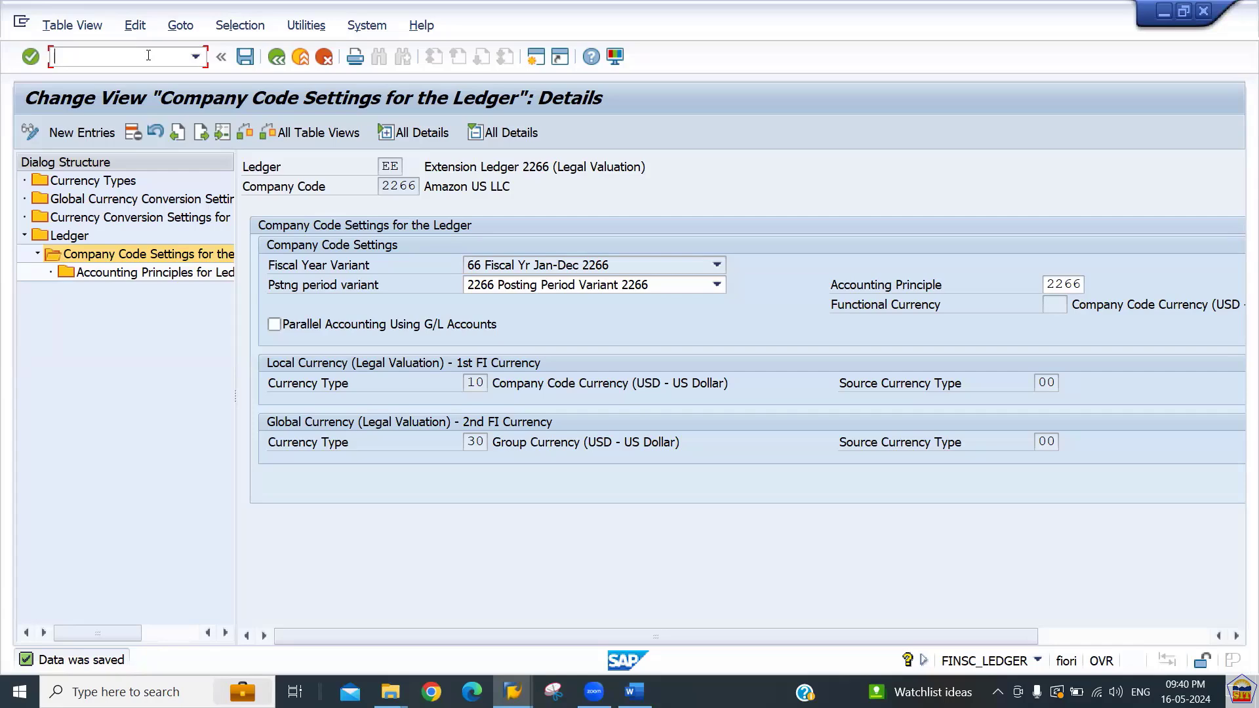
pyautogui.write('/nse166')
pyautogui.press('BackSpace')
pyautogui.write('n')
pyautogui.press('Return')
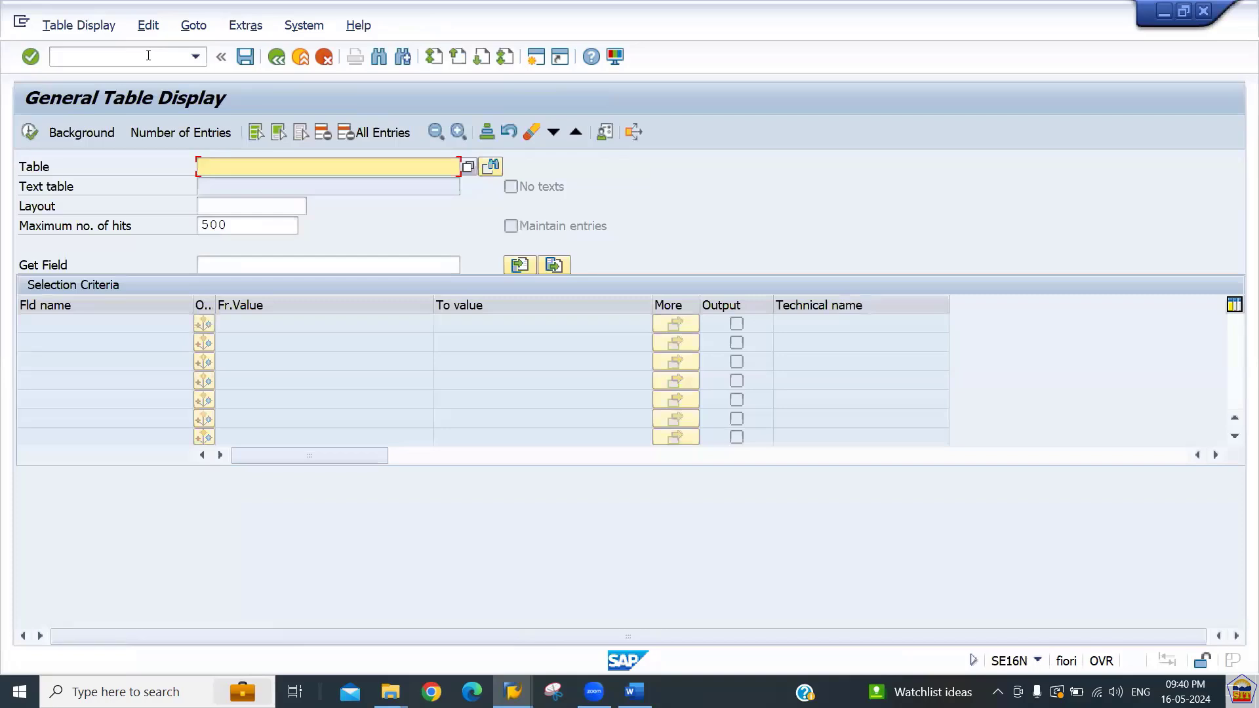
# Display table ACDOCA entries restricted to company code 2266.
pyautogui.write('acdoca')
pyautogui.press('Return')
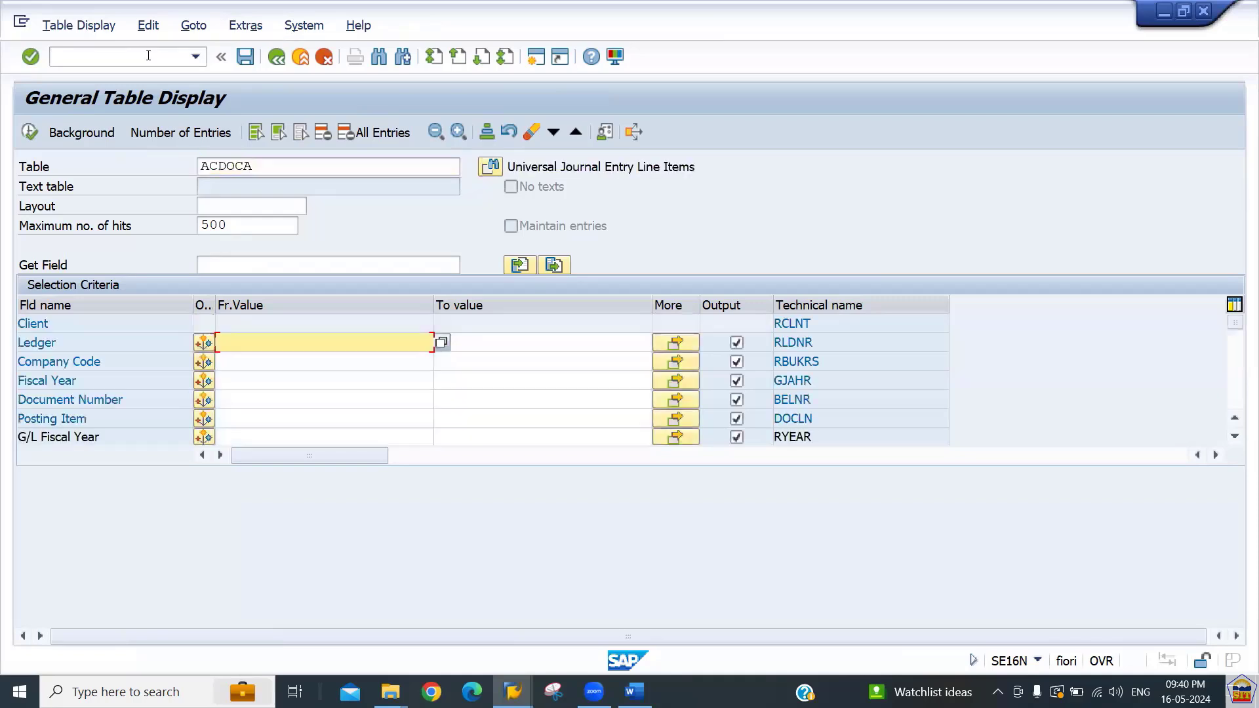
pyautogui.click(258, 360)
pyautogui.write('2266')
pyautogui.click(260, 361)
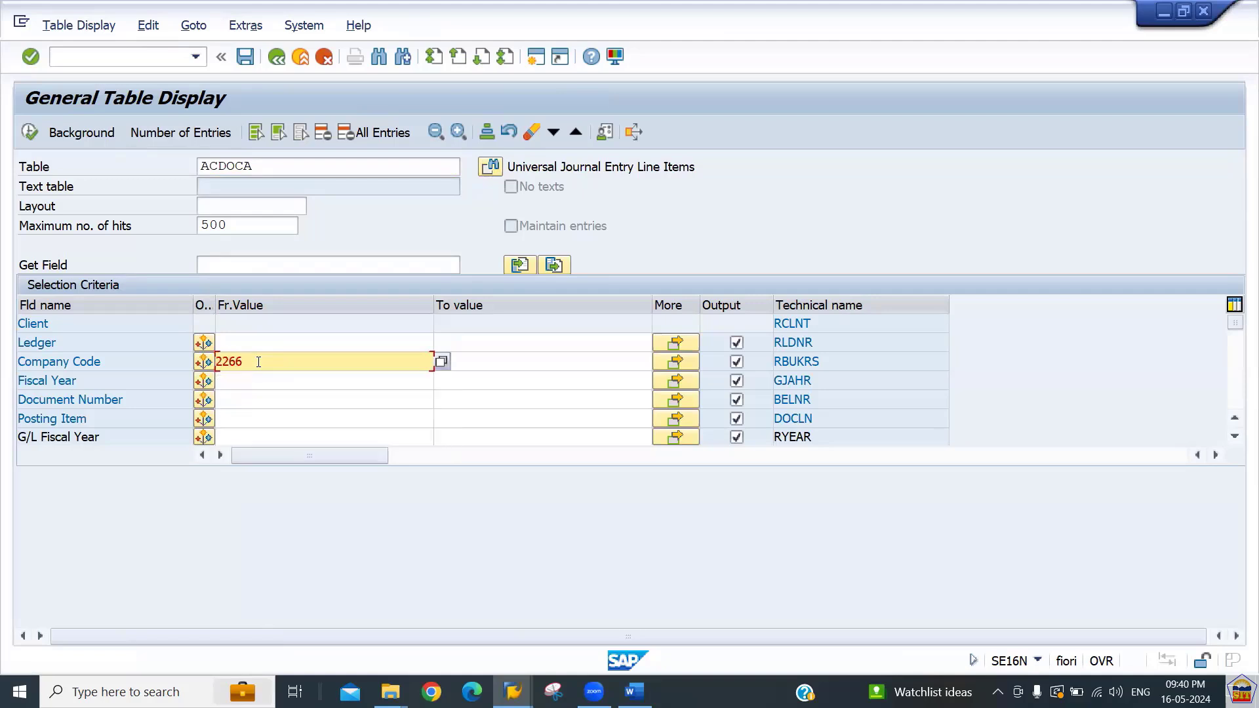
pyautogui.doubleClick(261, 360)
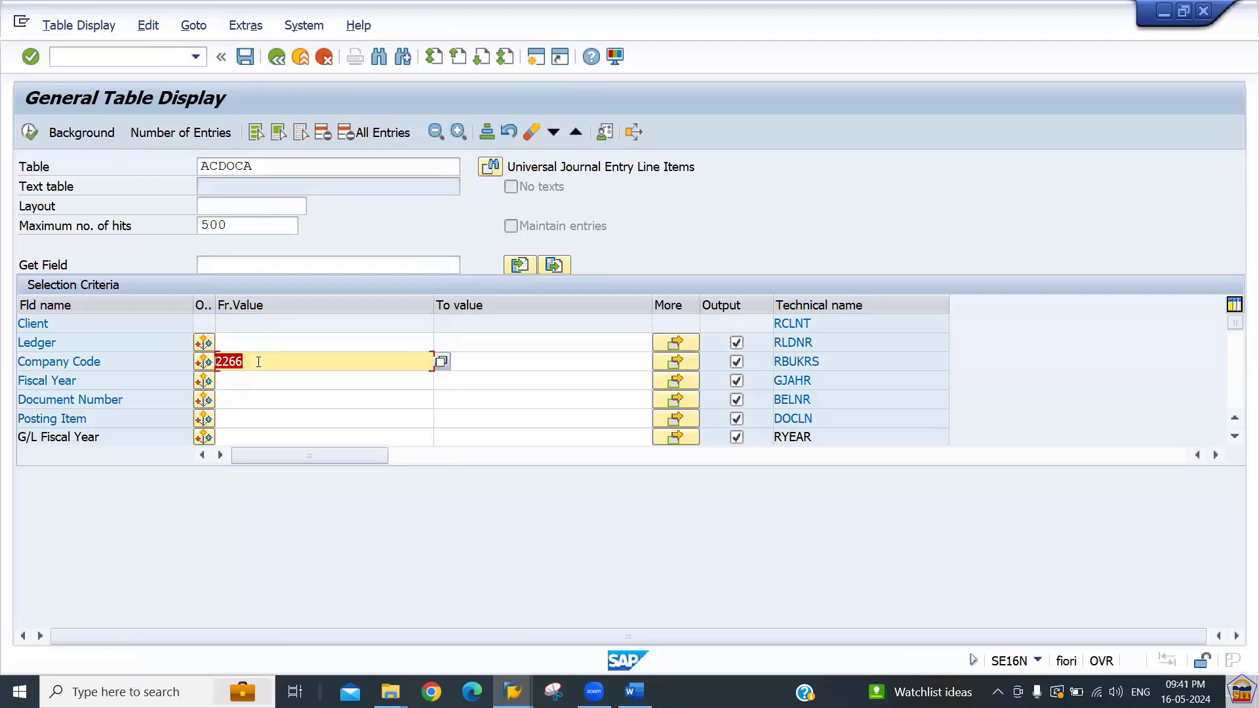
pyautogui.click(29, 133)
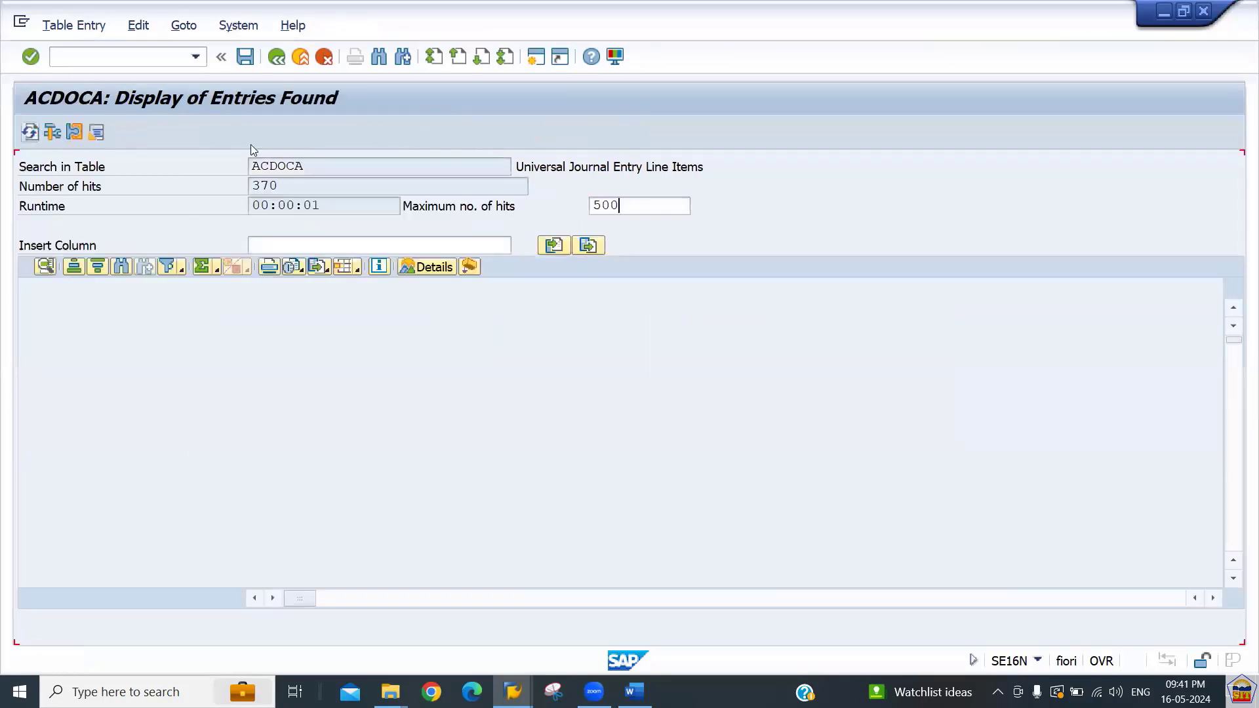
# Examine the ACDOCA line items for company code 2266, scrolling across the columns.
pyautogui.click(301, 186)
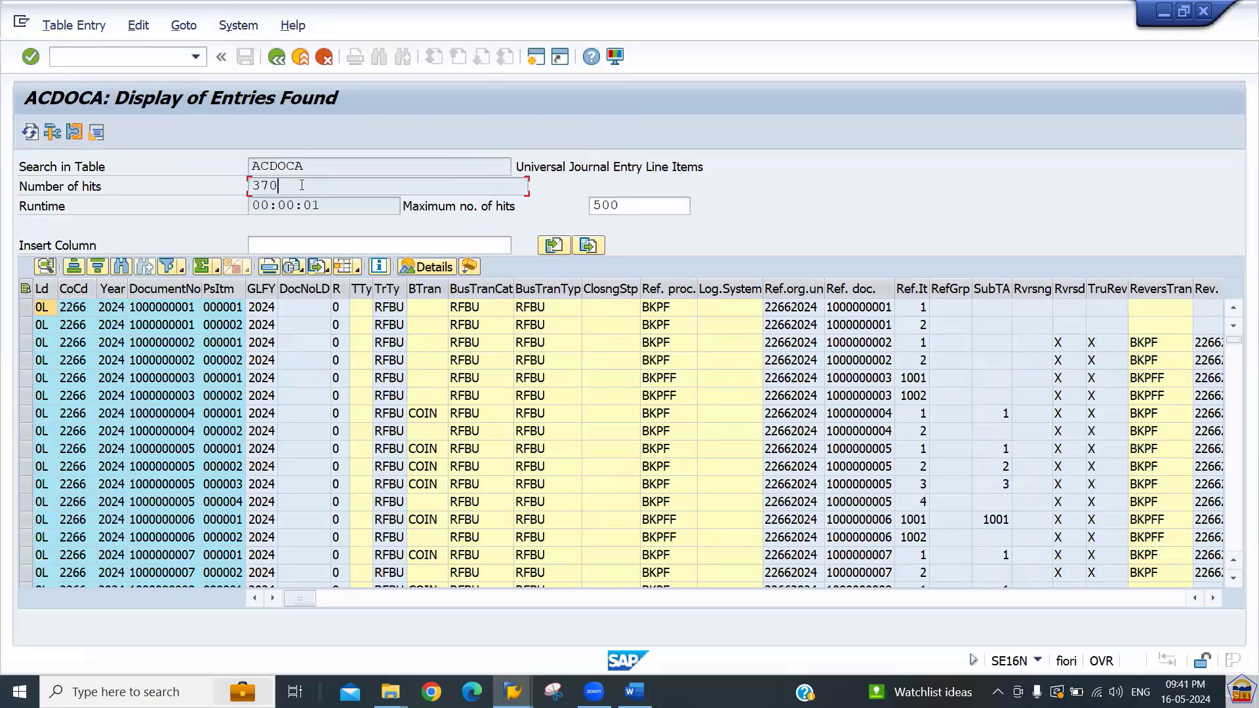
pyautogui.click(175, 312)
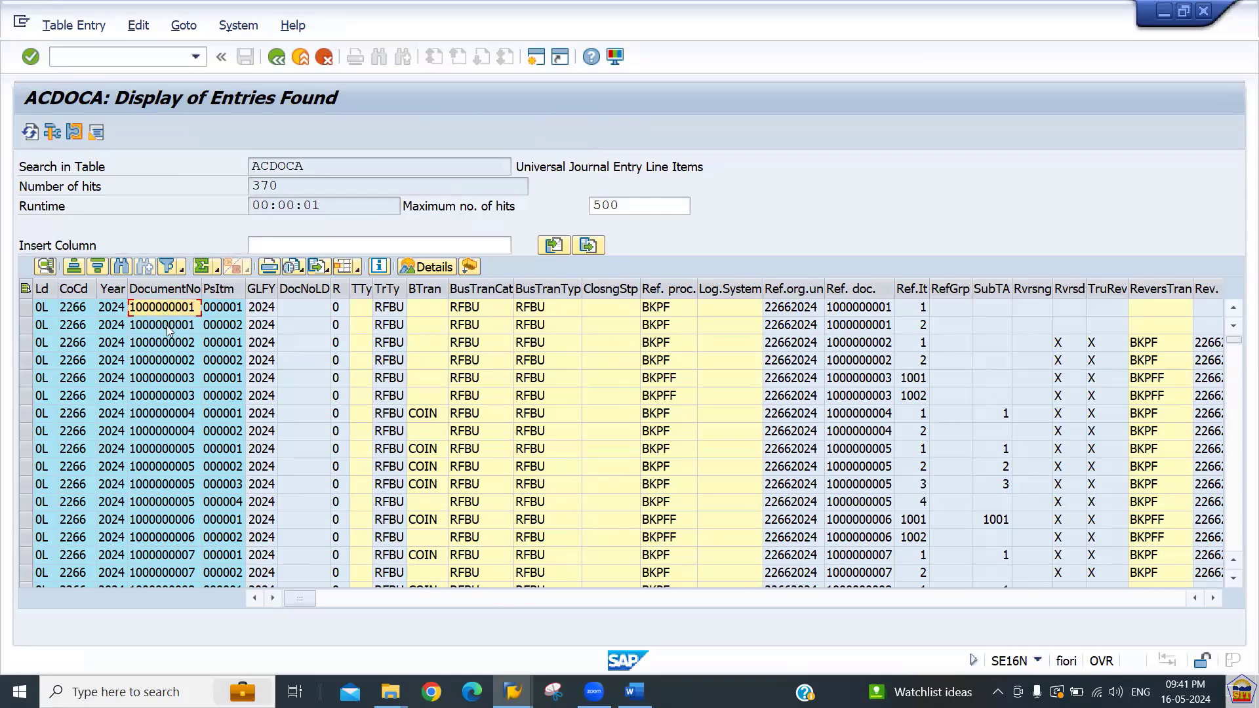
pyautogui.click(240, 328)
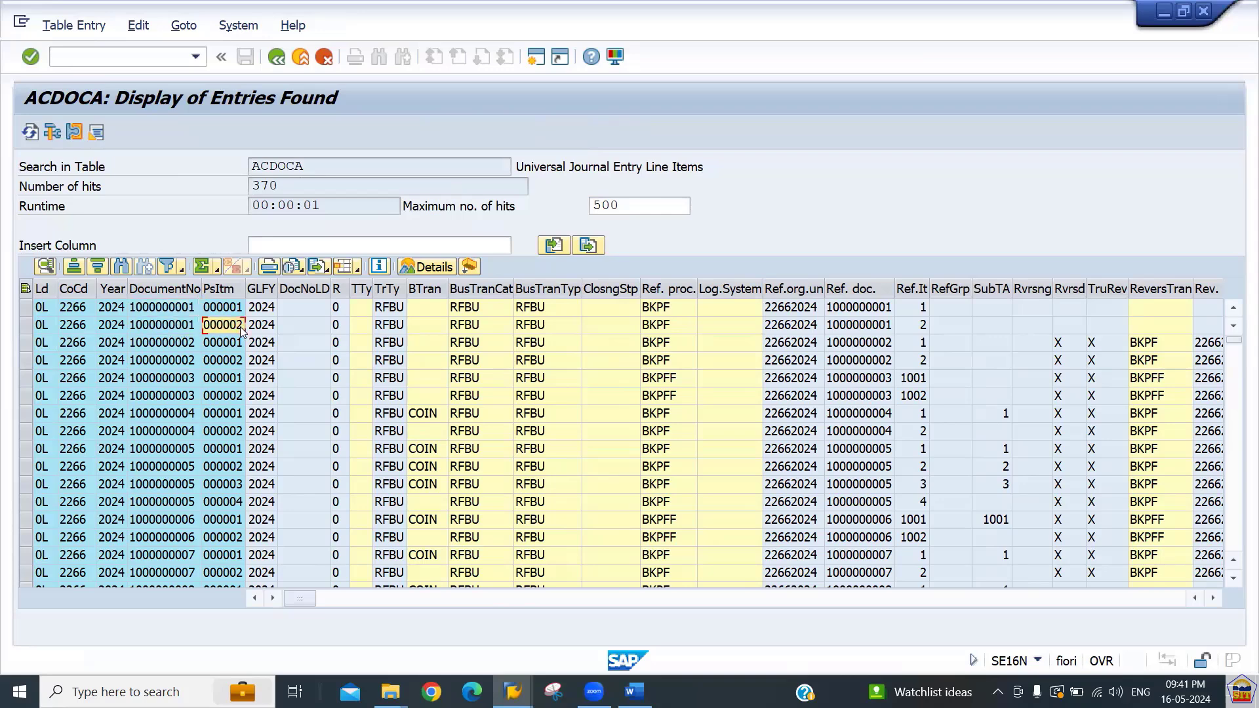
pyautogui.click(185, 328)
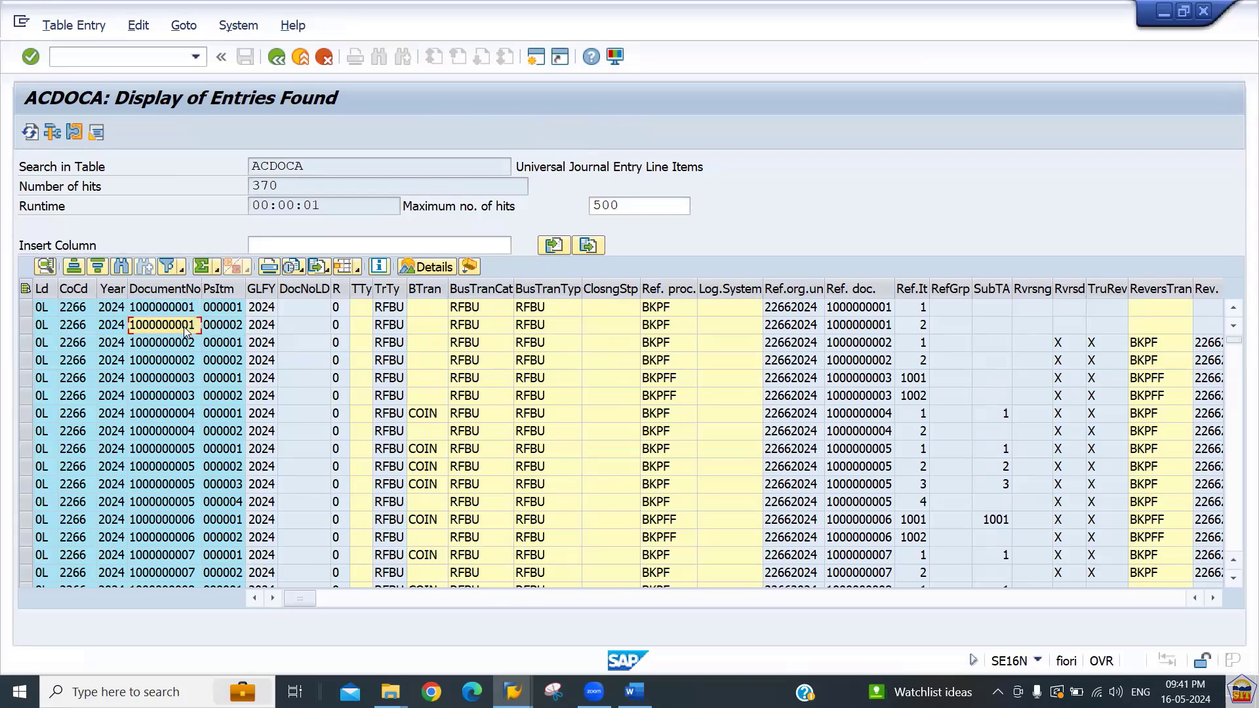
pyautogui.click(186, 347)
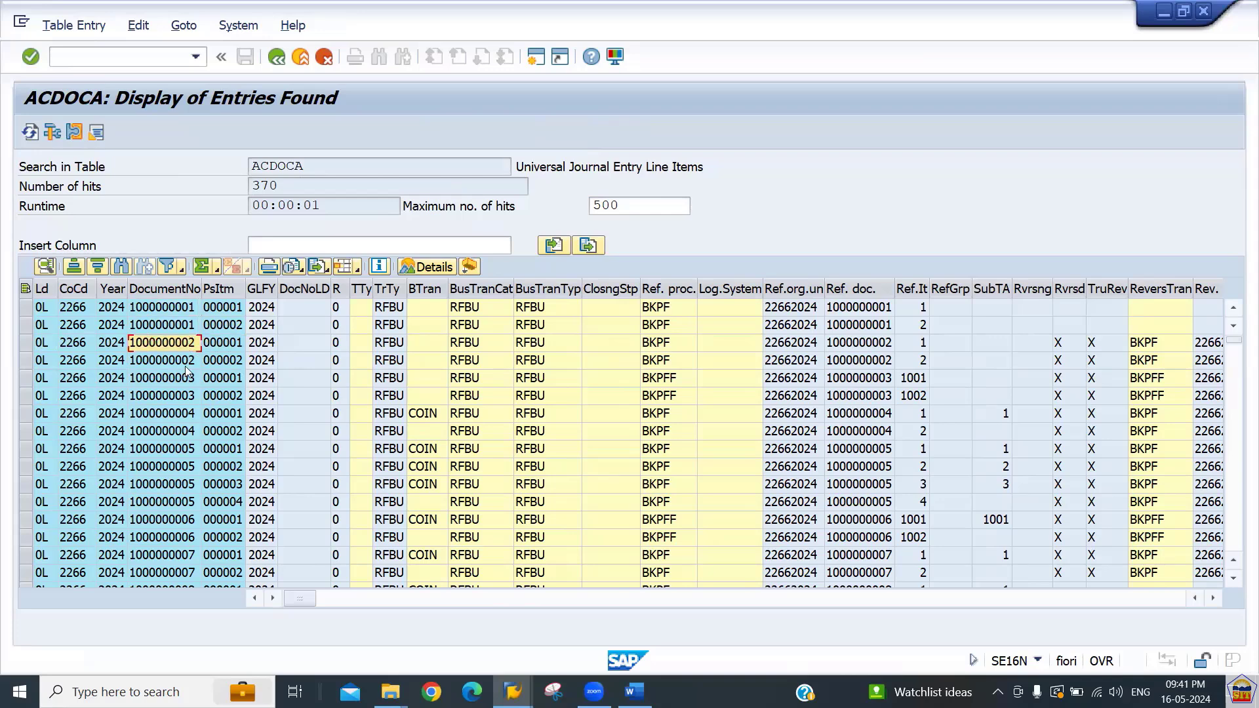
pyautogui.moveTo(185, 367); pyautogui.dragTo(184, 385)
pyautogui.click(184, 431)
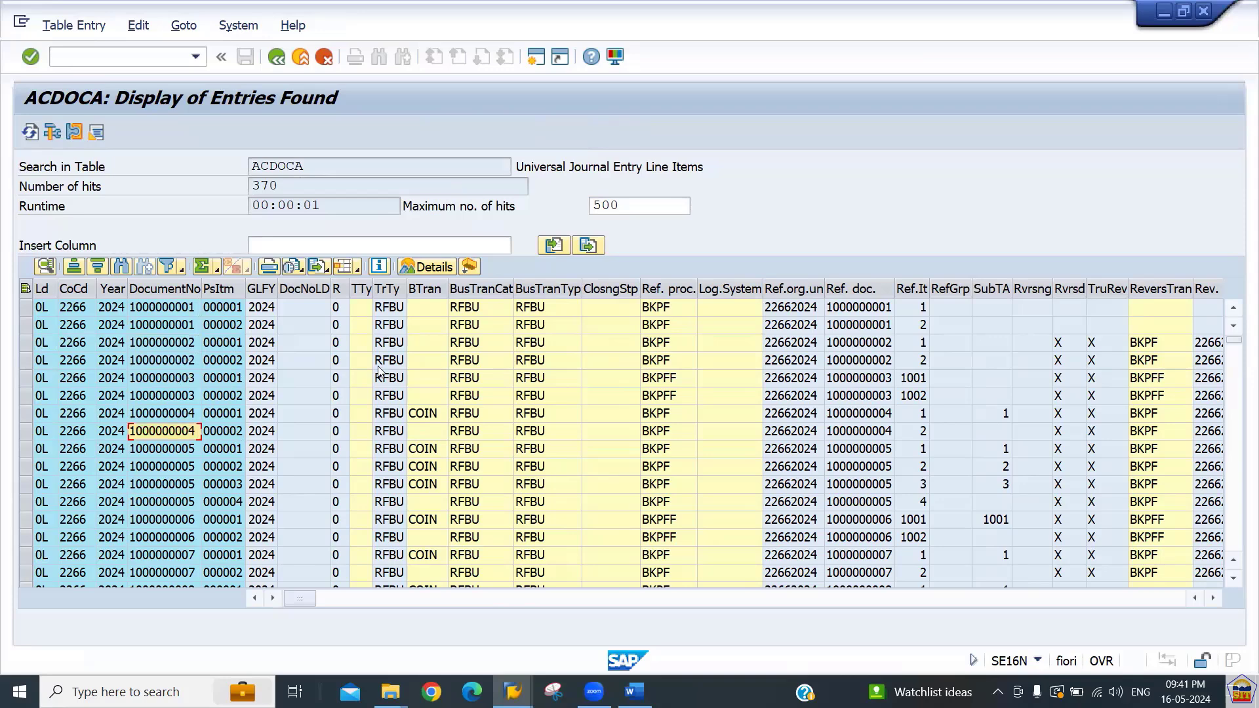
pyautogui.click(848, 452)
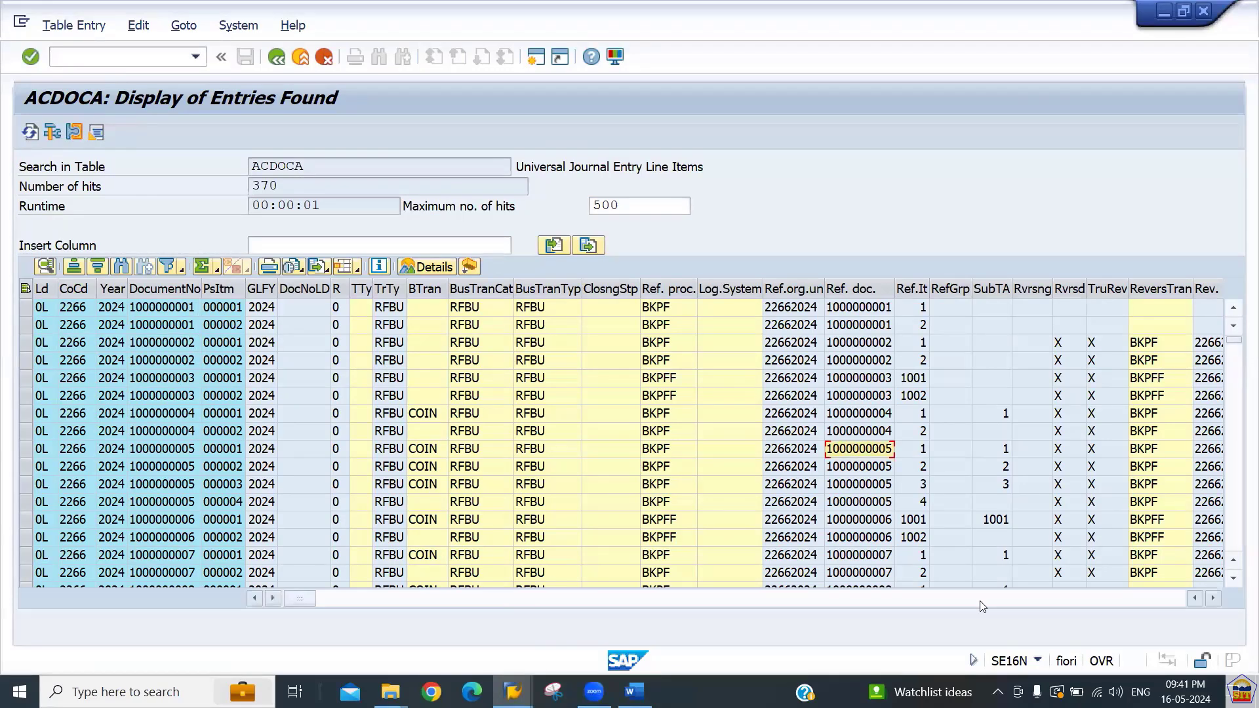
pyautogui.click(984, 599)
pyautogui.click(984, 599)
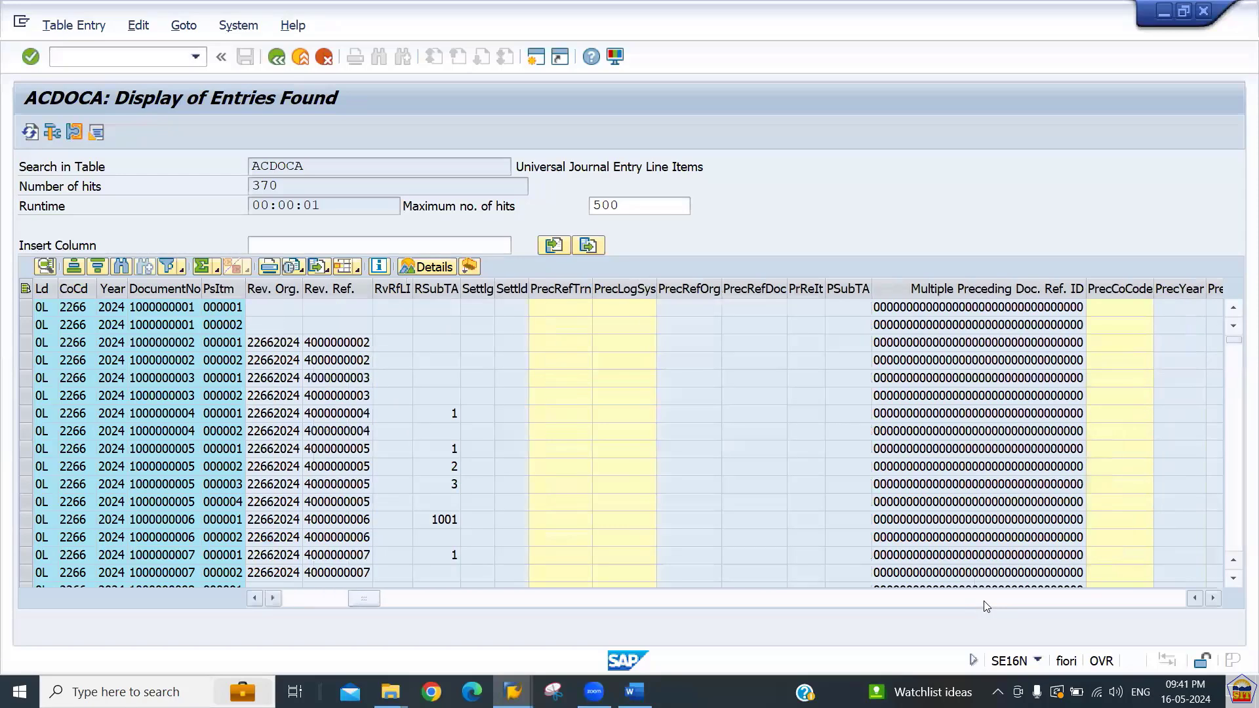
pyautogui.click(312, 599)
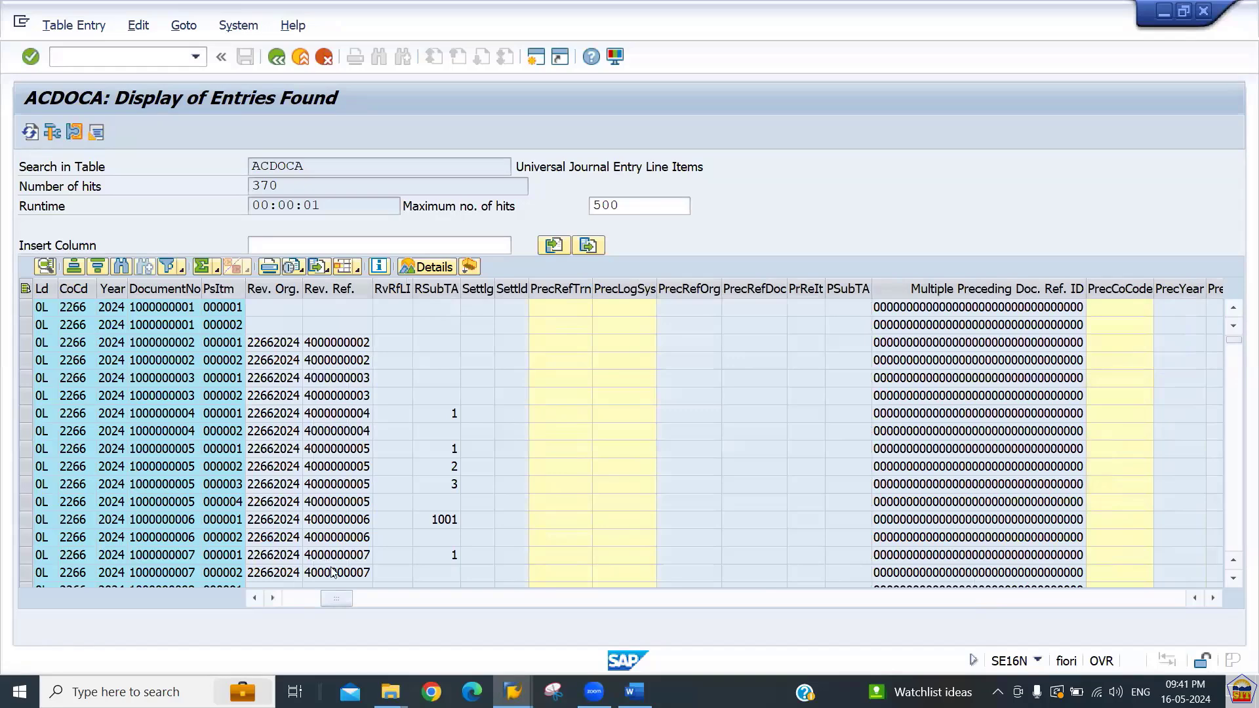
pyautogui.click(295, 598)
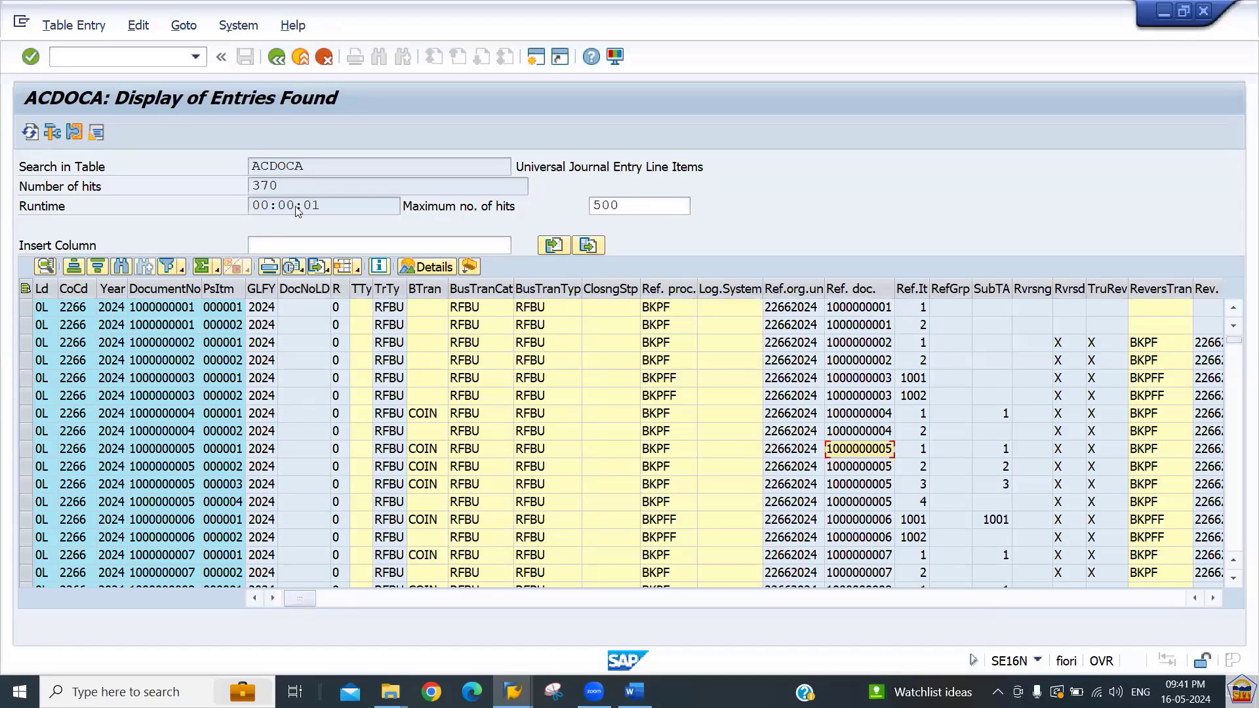
# Return to the selection screen and run the ACDOCA display again for company code 2266.
pyautogui.click(277, 59)
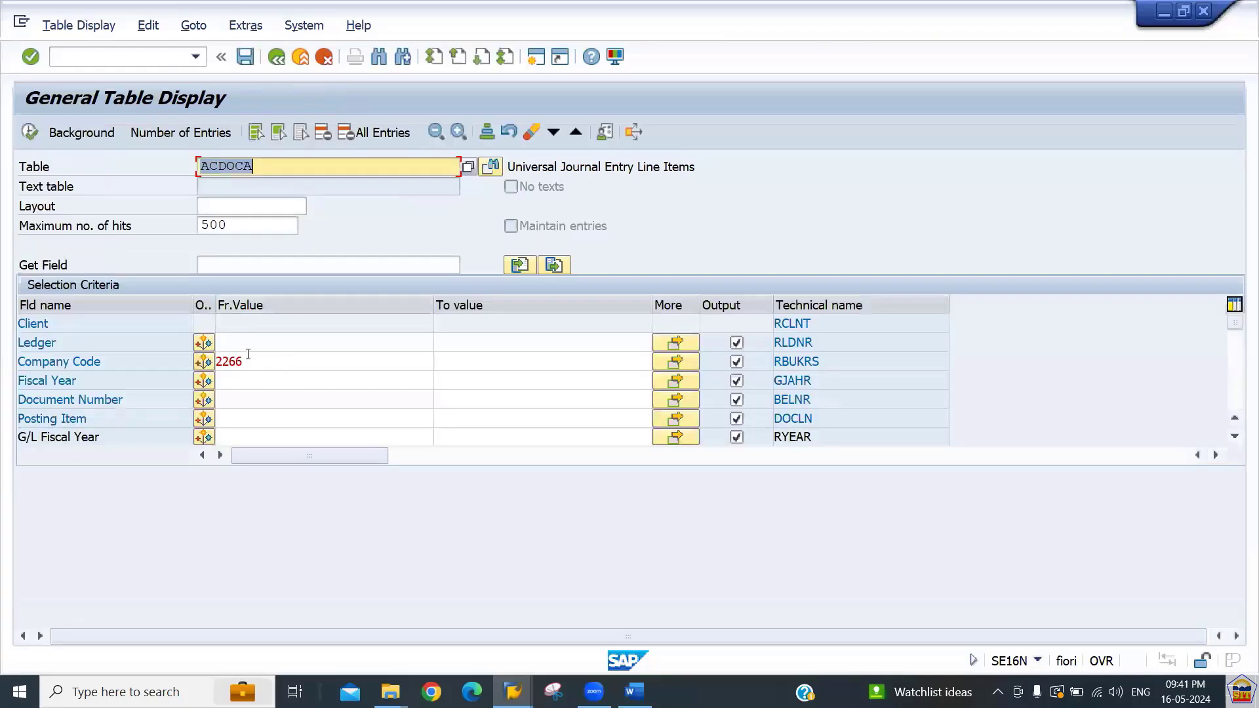
pyautogui.click(263, 340)
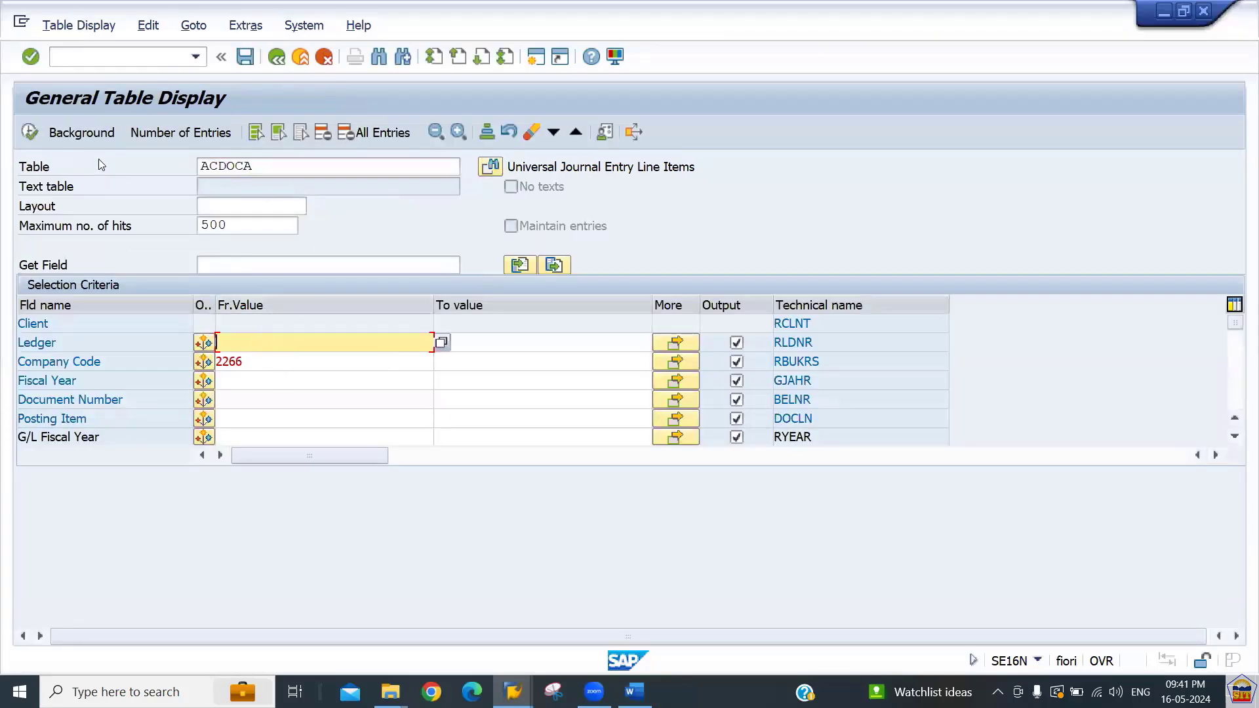
pyautogui.click(30, 131)
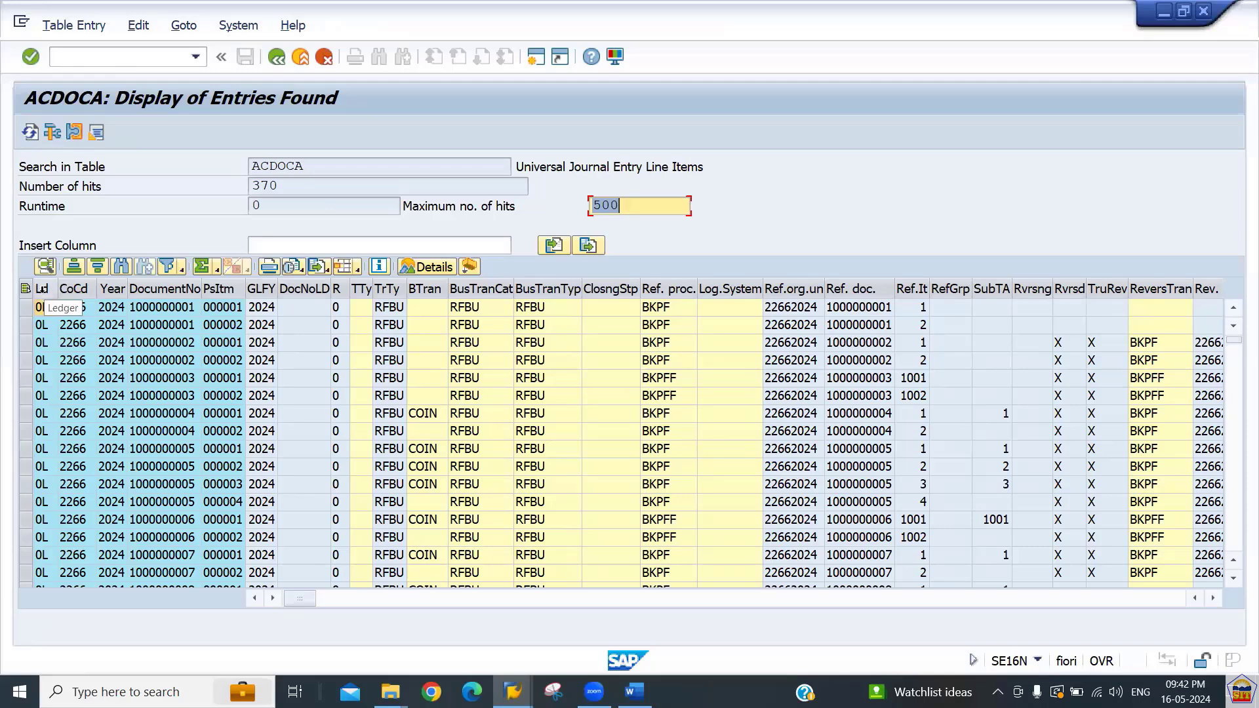
# Check which ledger values occur in the ACDOCA results through the ledger column's filter value list, then close it.
pyautogui.click(42, 289)
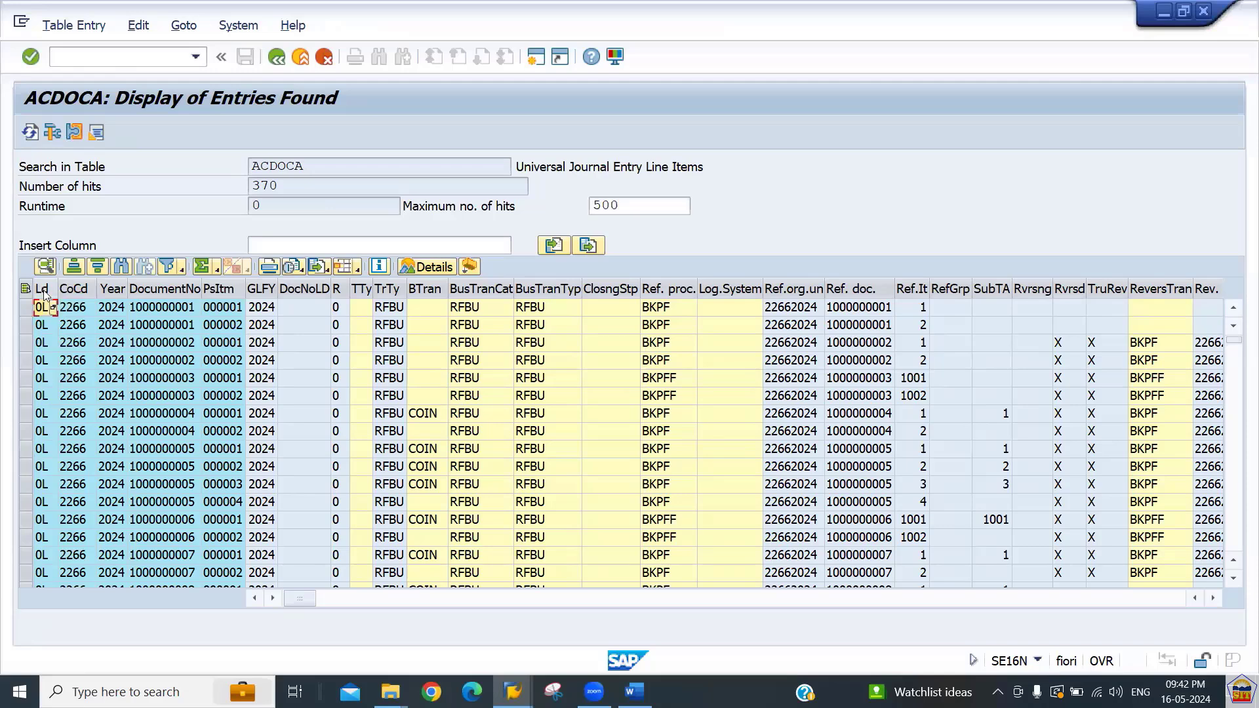
pyautogui.click(170, 270)
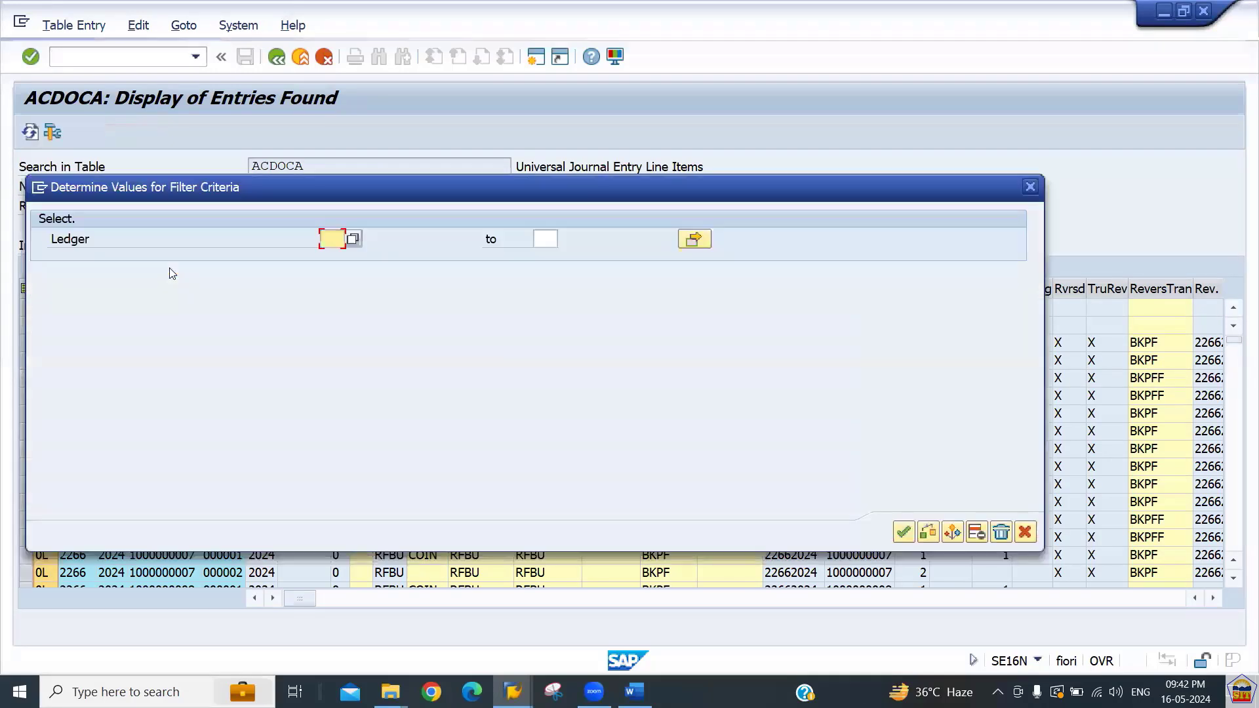
pyautogui.click(353, 240)
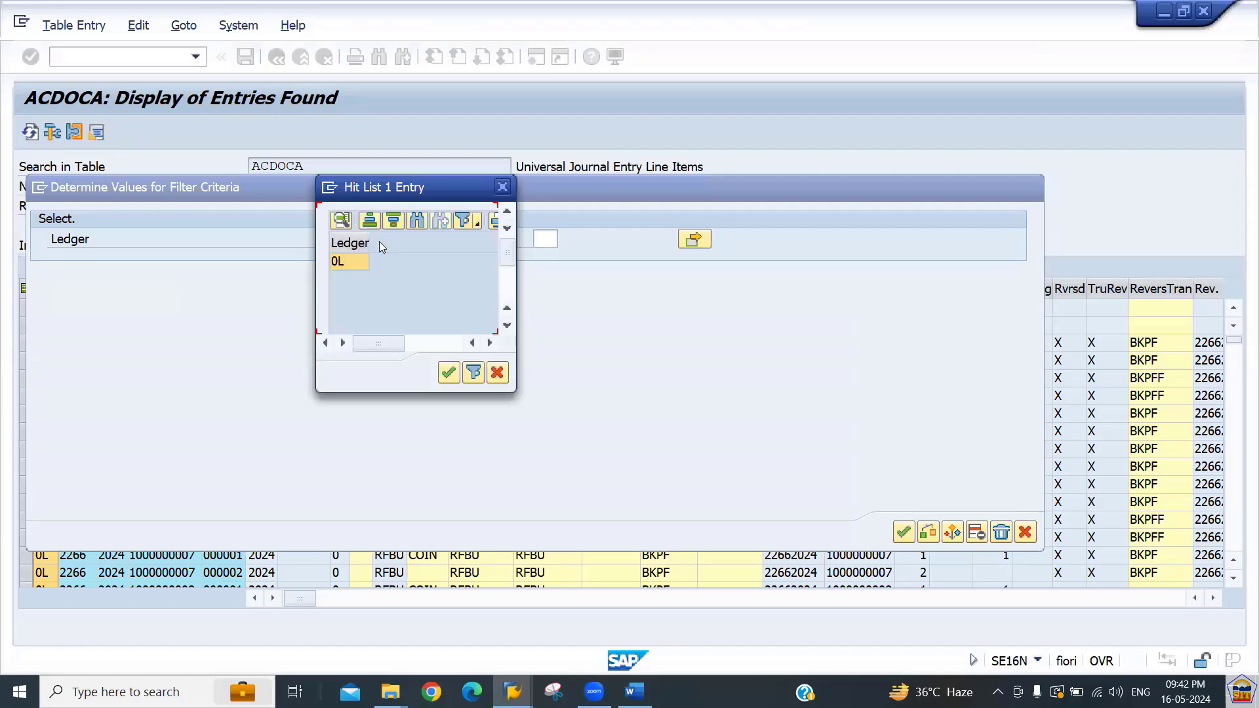
pyautogui.click(497, 372)
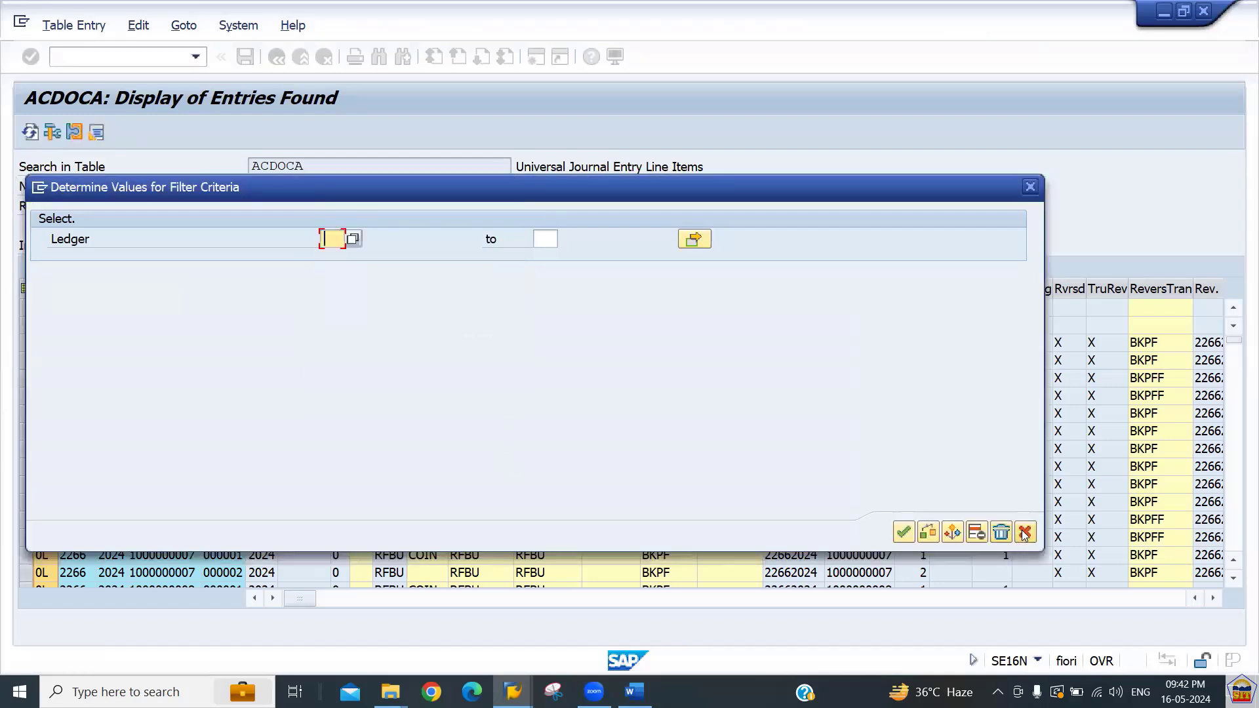
pyautogui.click(1026, 533)
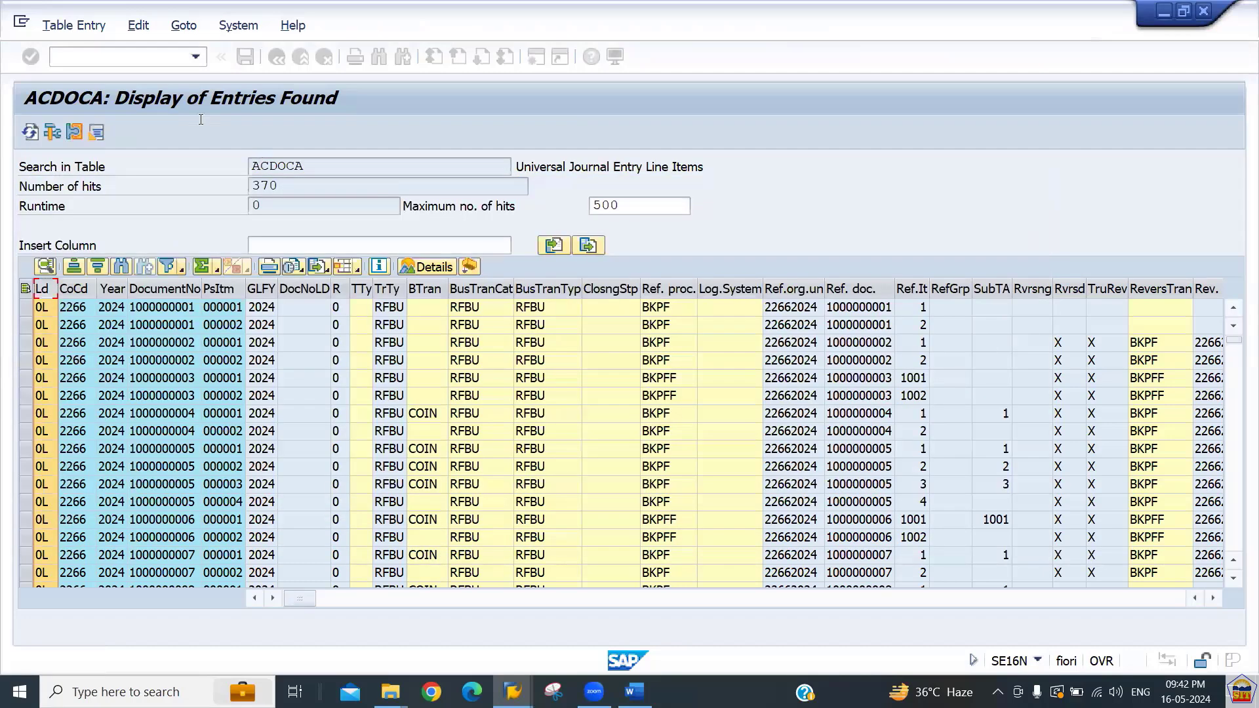
# Open transaction FAGLL03 and confirm the ledger selection.
pyautogui.click(118, 58)
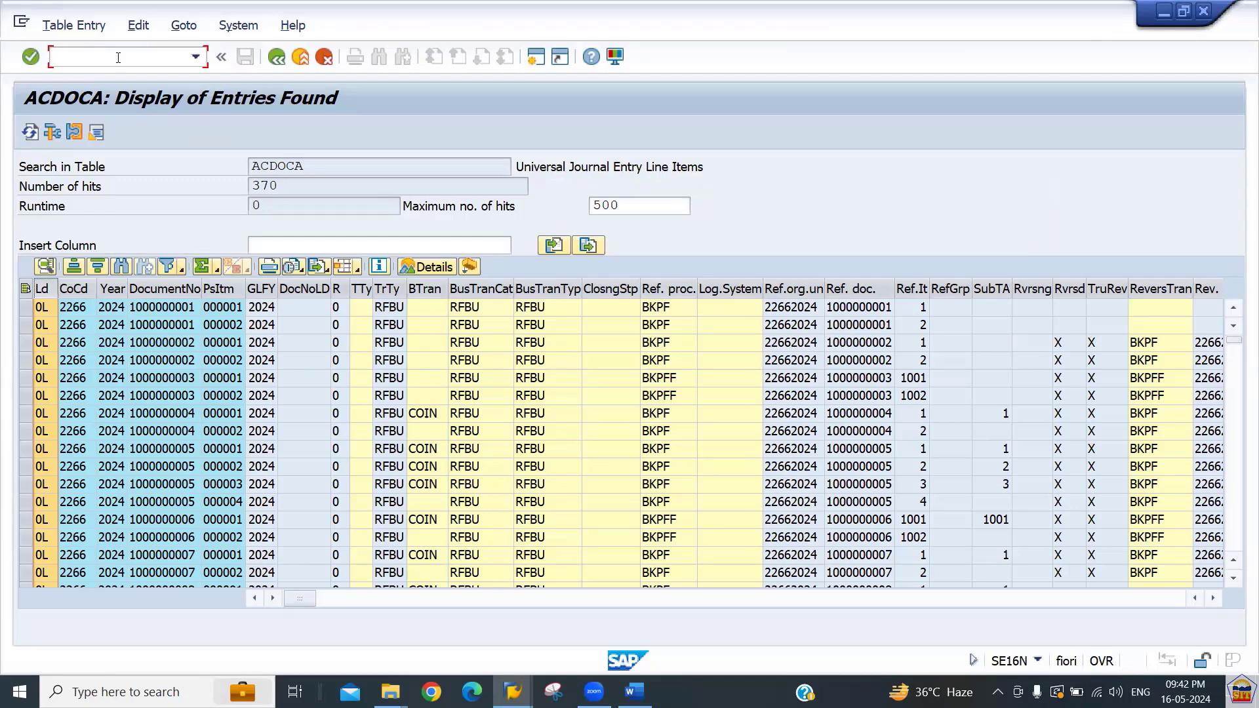
pyautogui.write('/nfagll03')
pyautogui.press('Return')
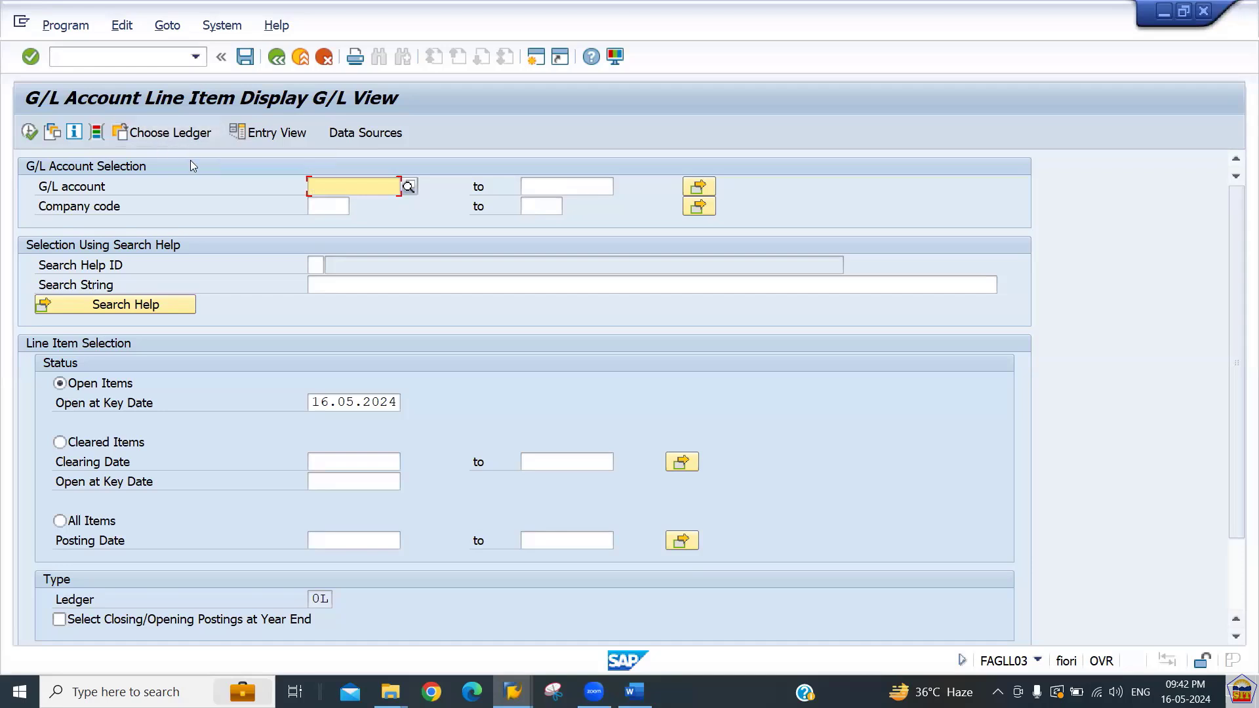
pyautogui.click(167, 135)
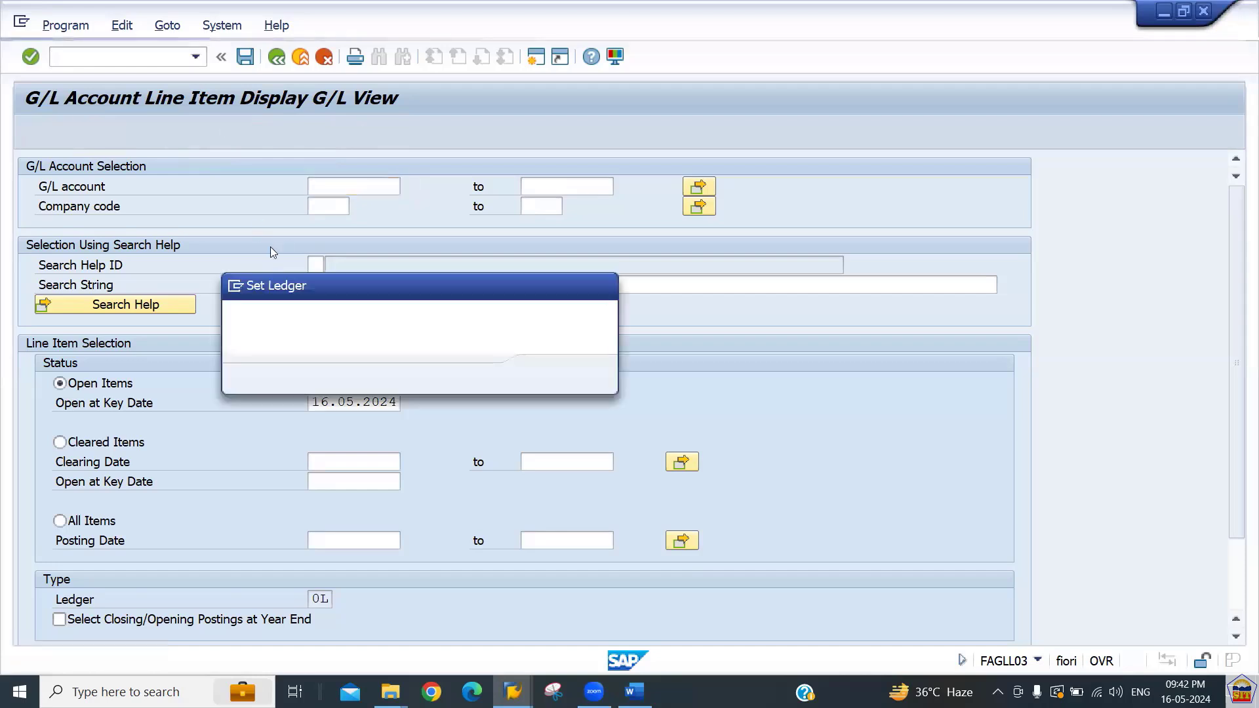
pyautogui.press('Return')
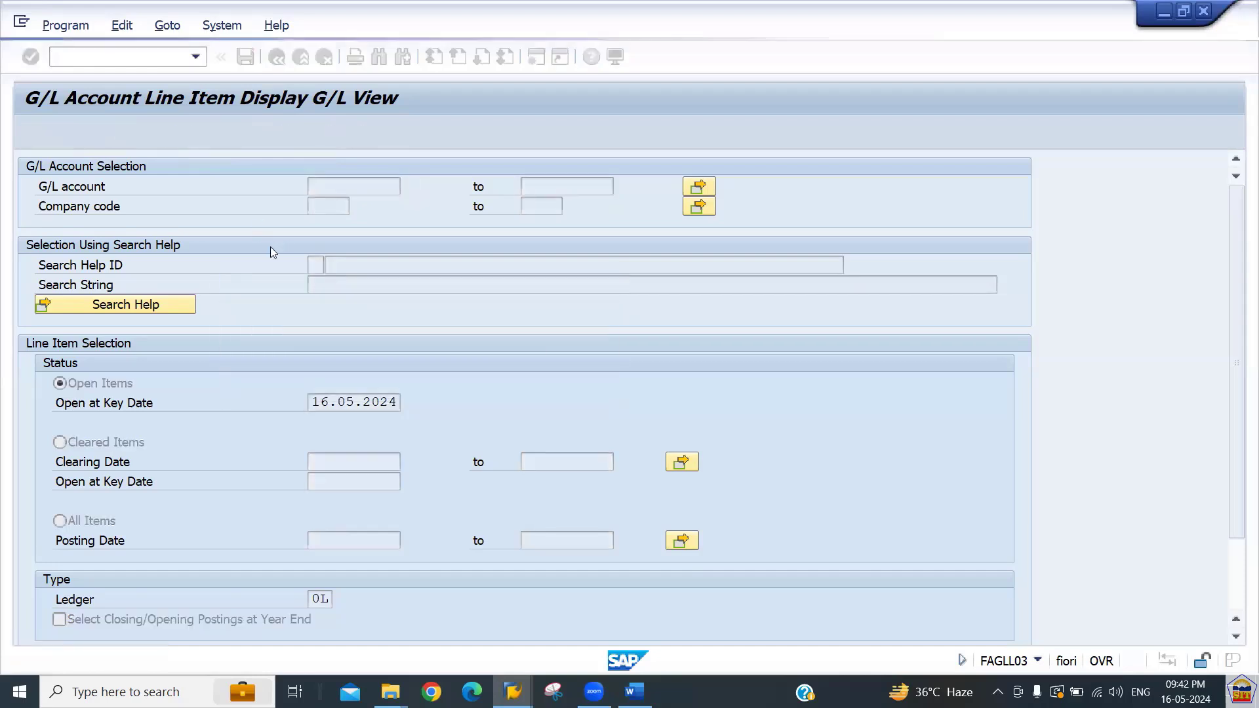
# Run the G/L line item display for G/L accounts 1 to all in company code 2266.
pyautogui.write('1')
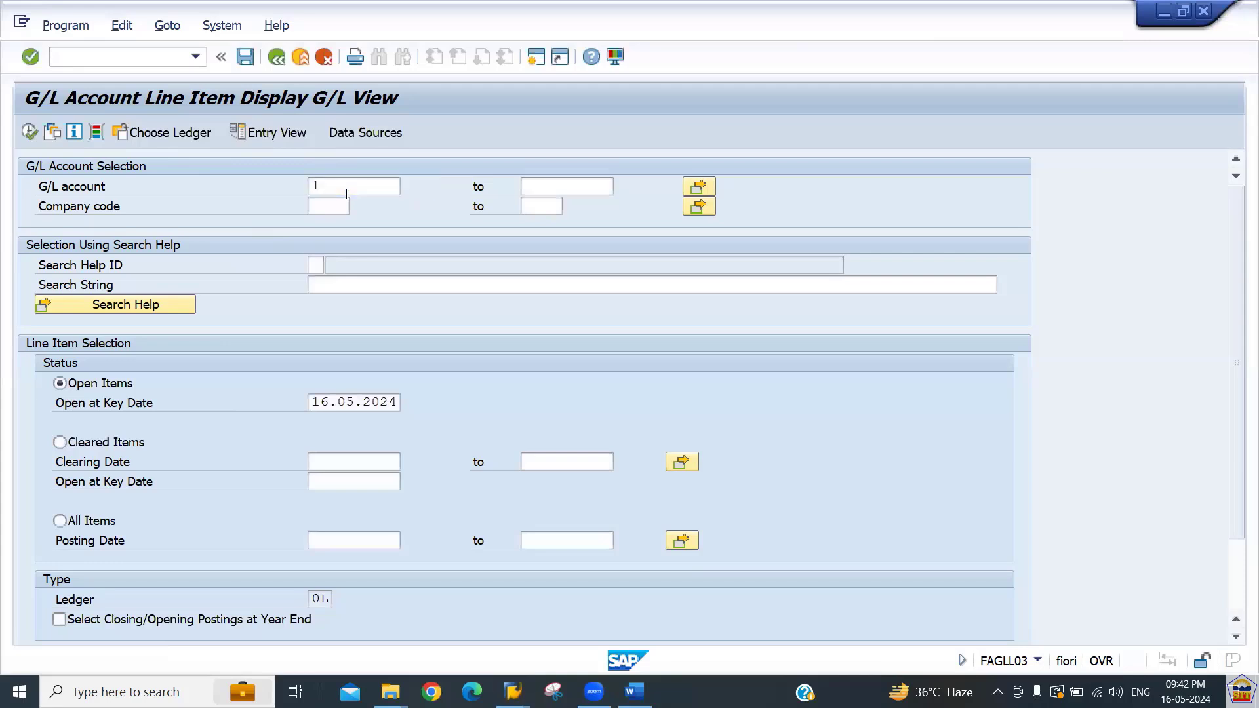
pyautogui.press('Return')
pyautogui.click(564, 187)
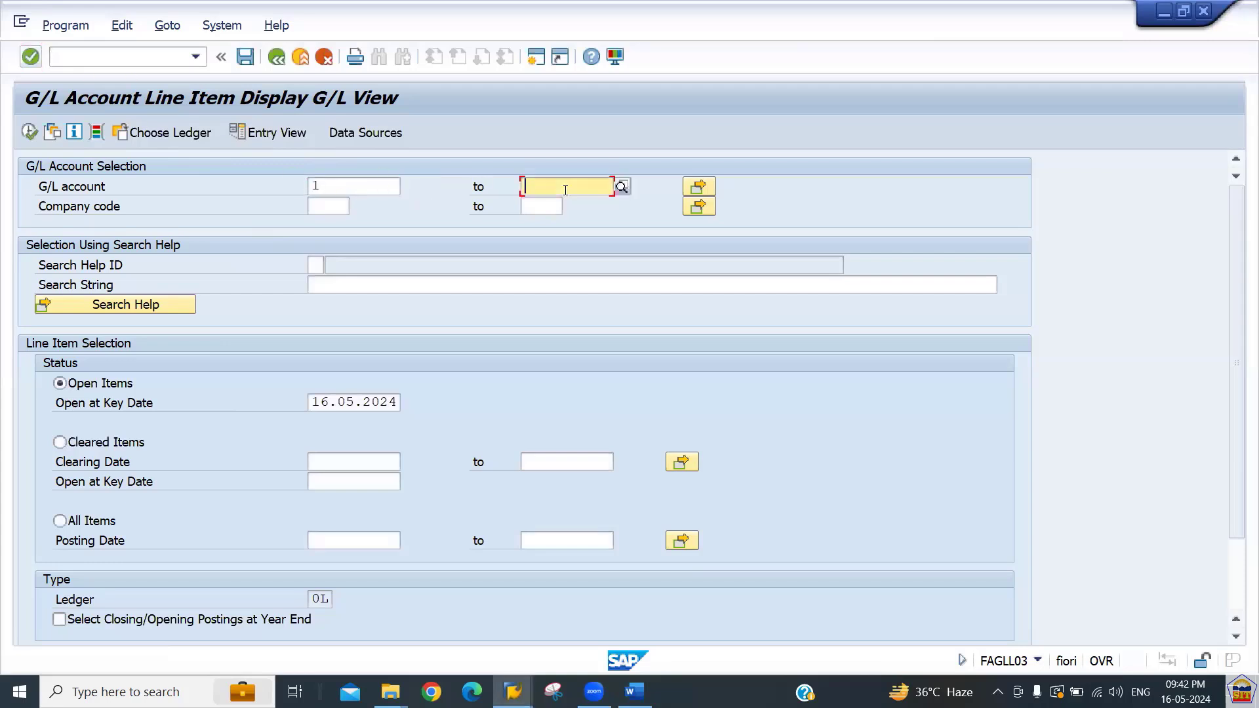
pyautogui.write('all')
pyautogui.press('Return')
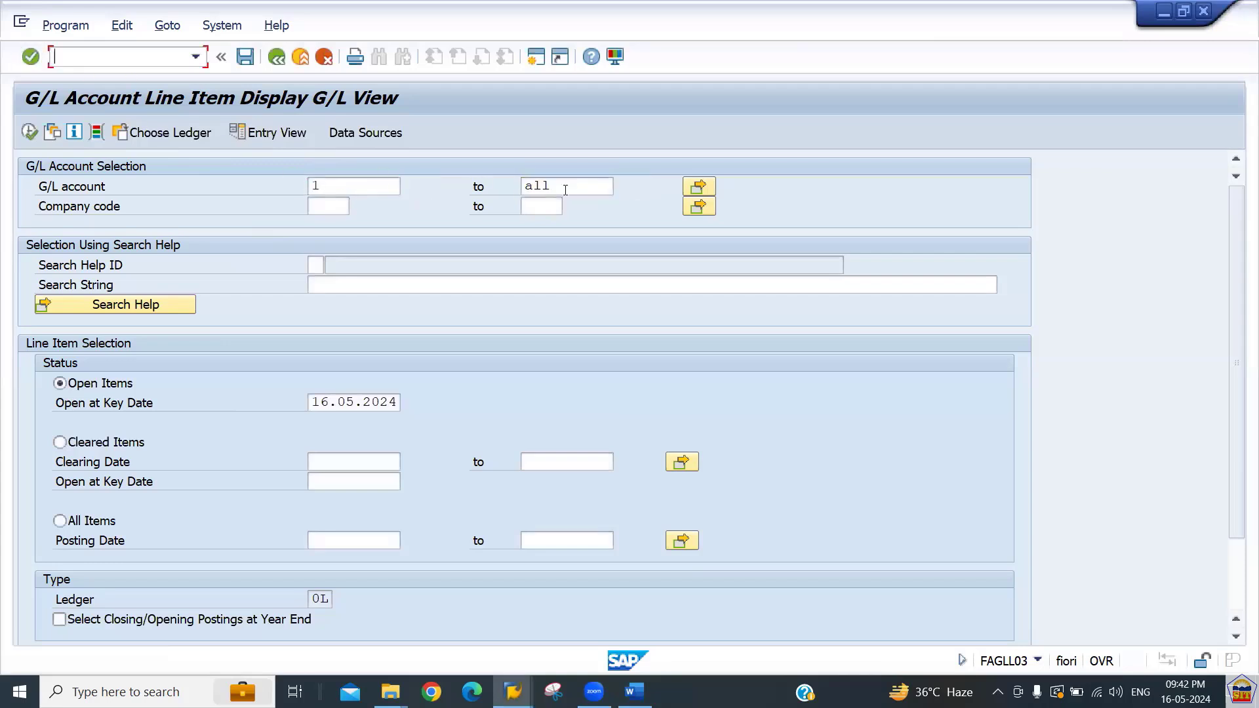
pyautogui.click(331, 207)
pyautogui.write('2266')
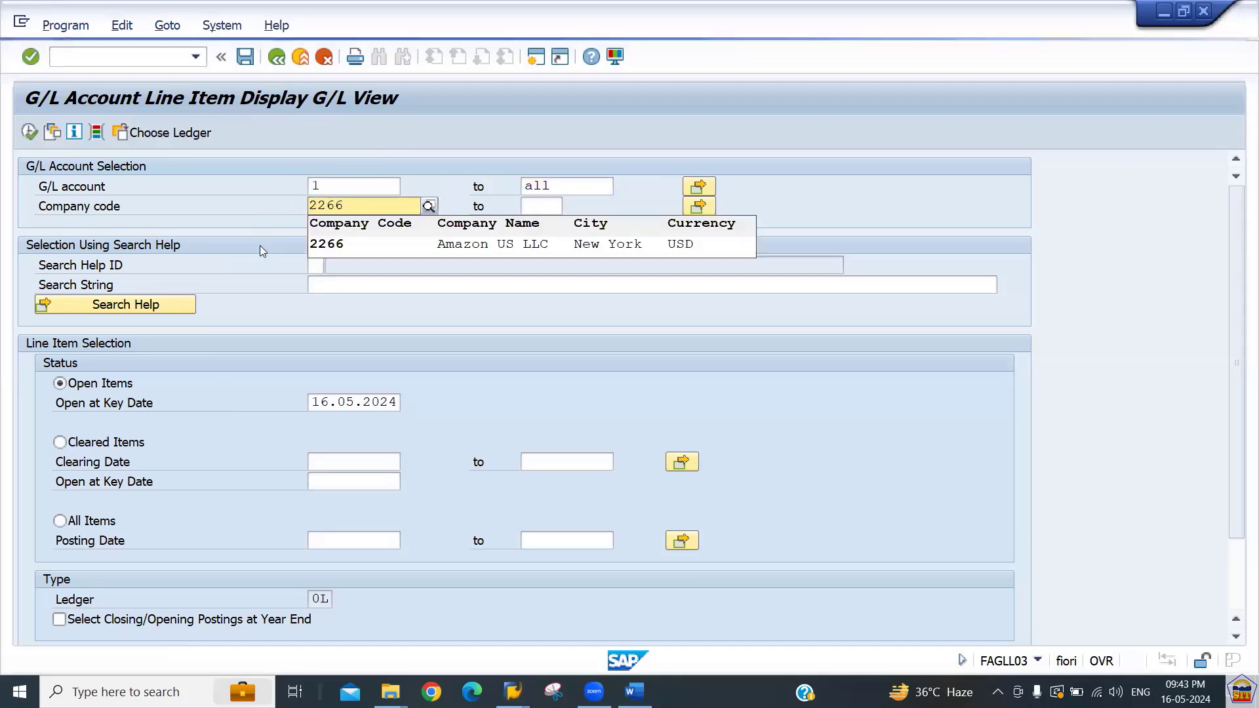
pyautogui.press('Return')
pyautogui.click(29, 132)
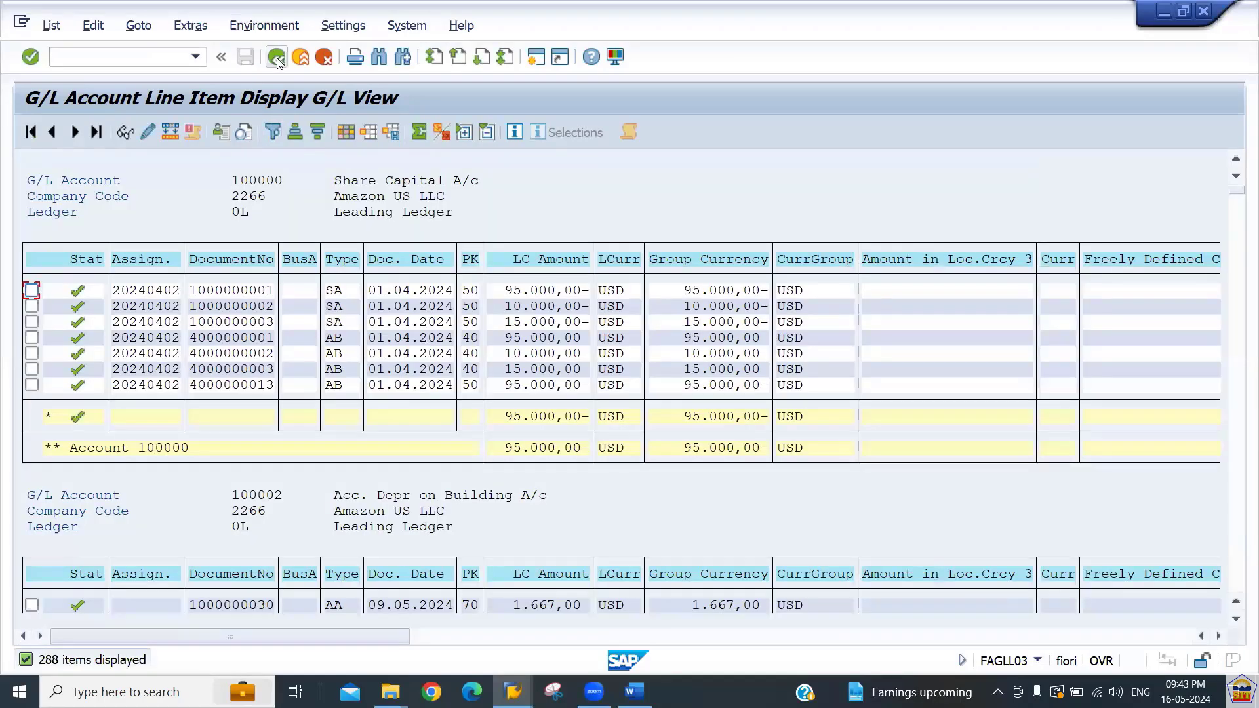
# Examine the G/L line items by account and ledger for company code 2266, scrolling through the list.
pyautogui.click(238, 217)
pyautogui.click(241, 525)
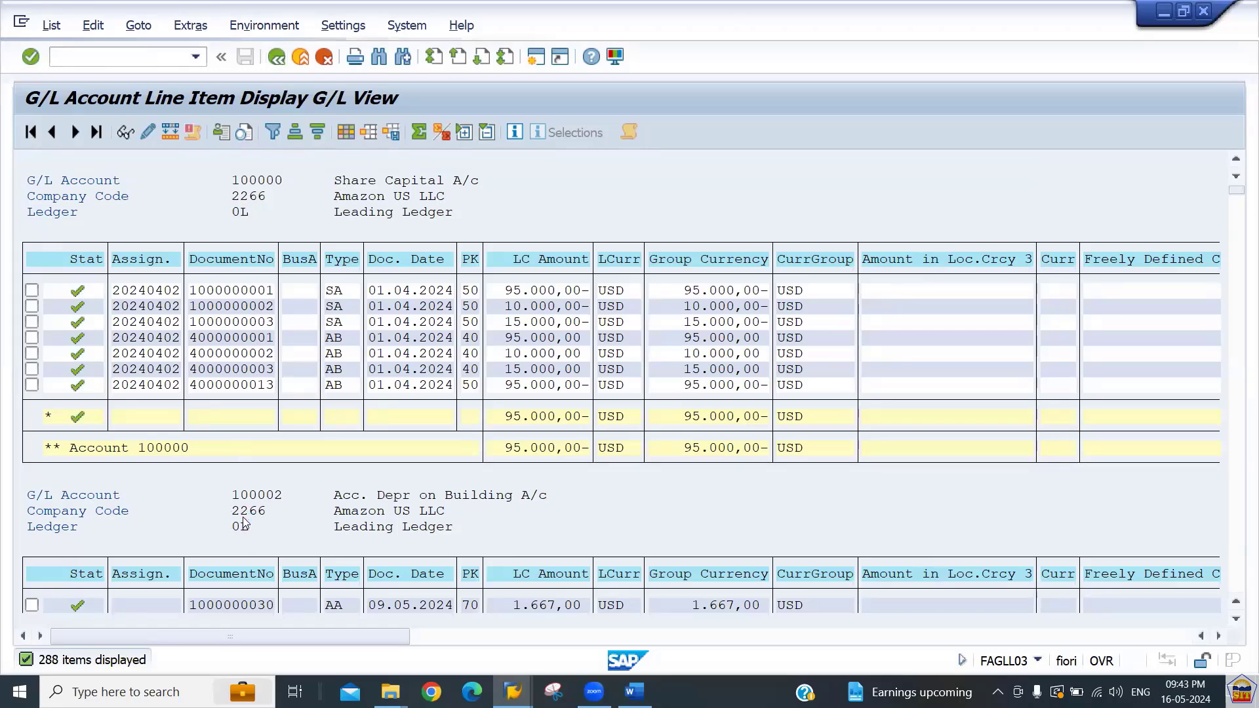
pyautogui.scroll(-10, 243, 525)
pyautogui.scroll(-10, 244, 521)
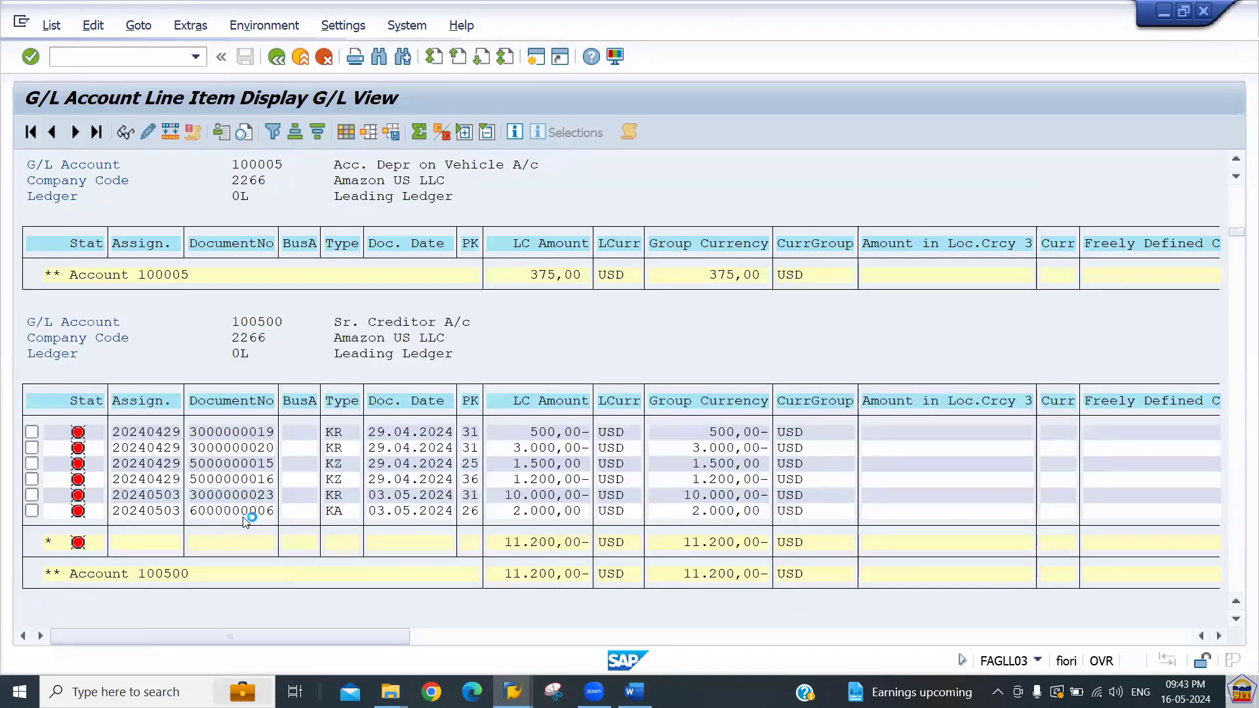
pyautogui.scroll(-6, 242, 522)
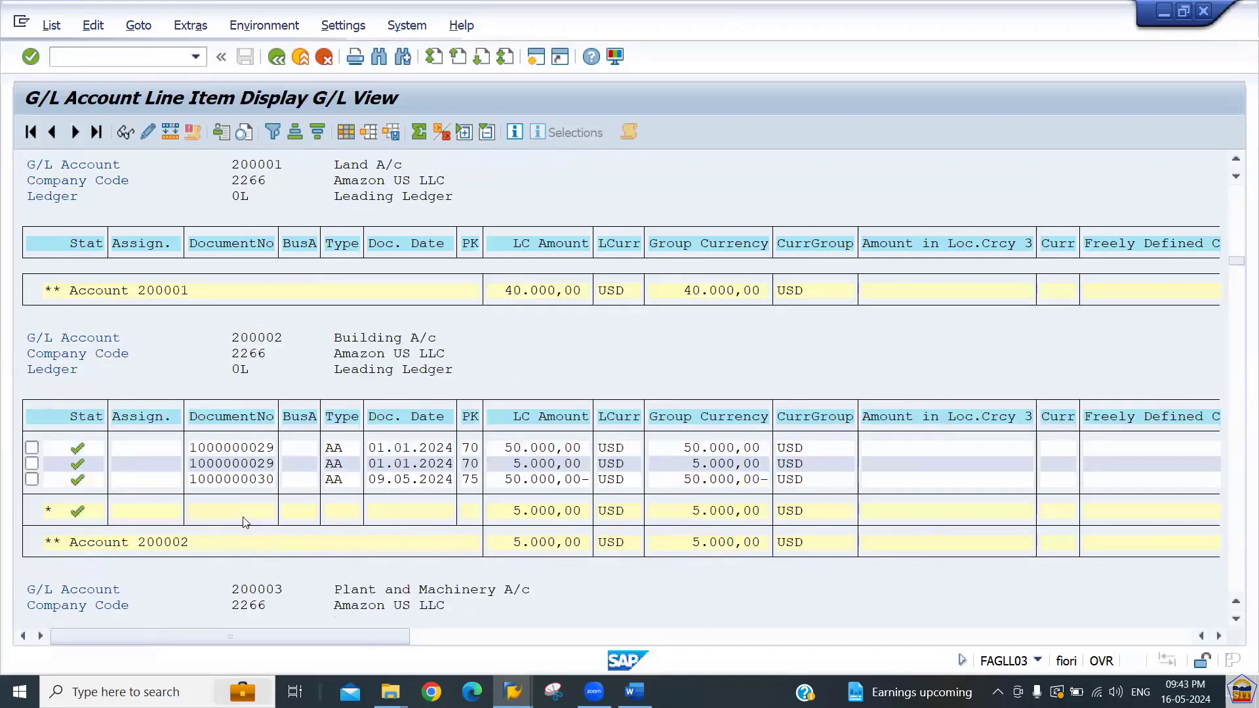
pyautogui.scroll(-10, 243, 522)
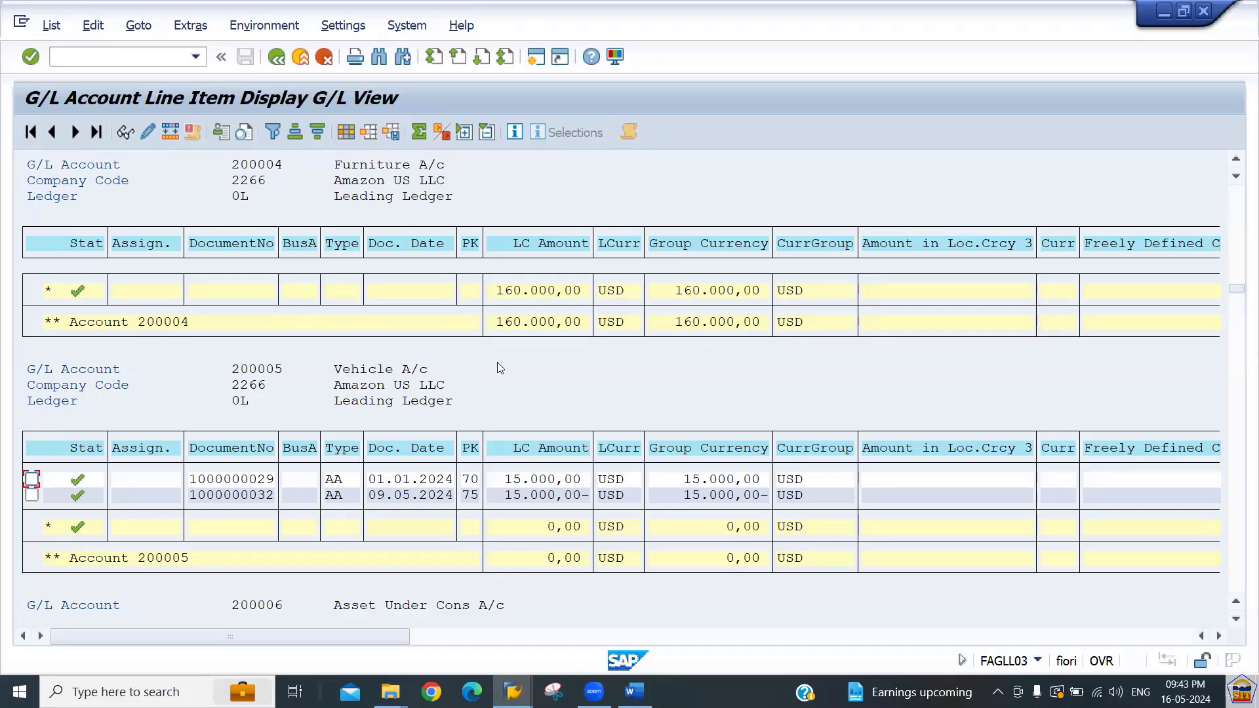
pyautogui.click(145, 53)
pyautogui.write('/nf-02')
pyautogui.press('Return')
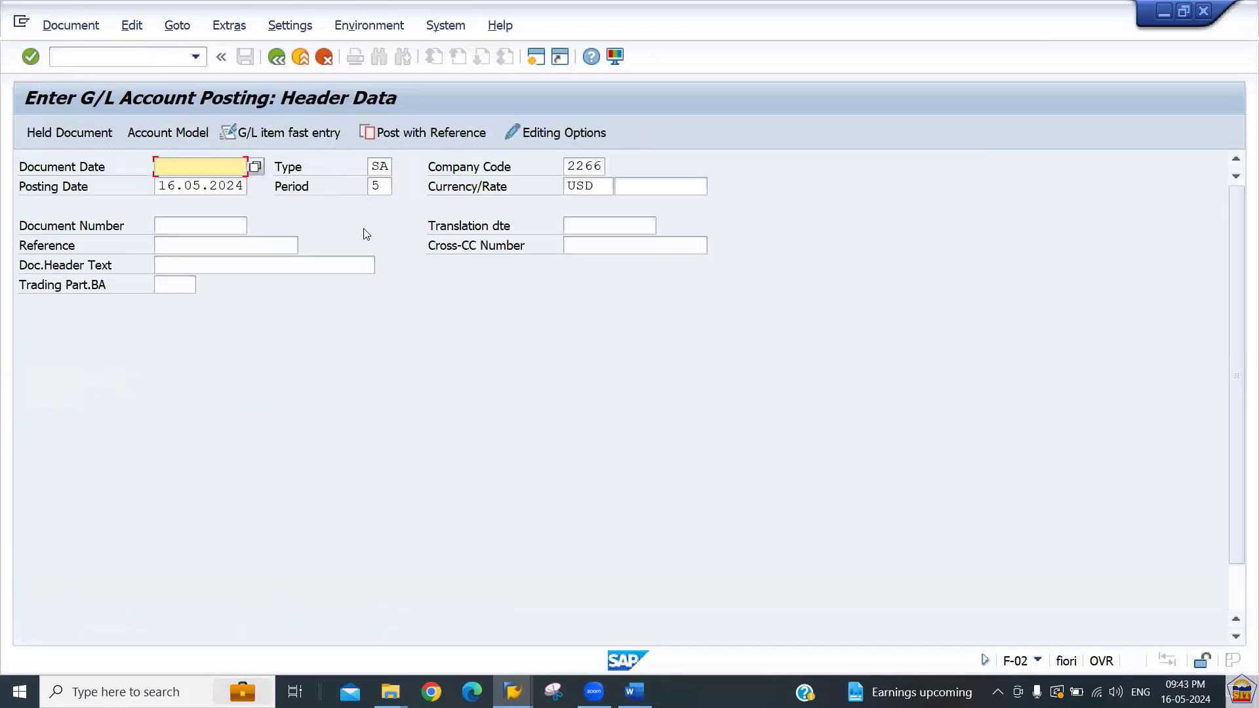
# Open transaction FB01L for general posting by ledger group.
pyautogui.write('/')
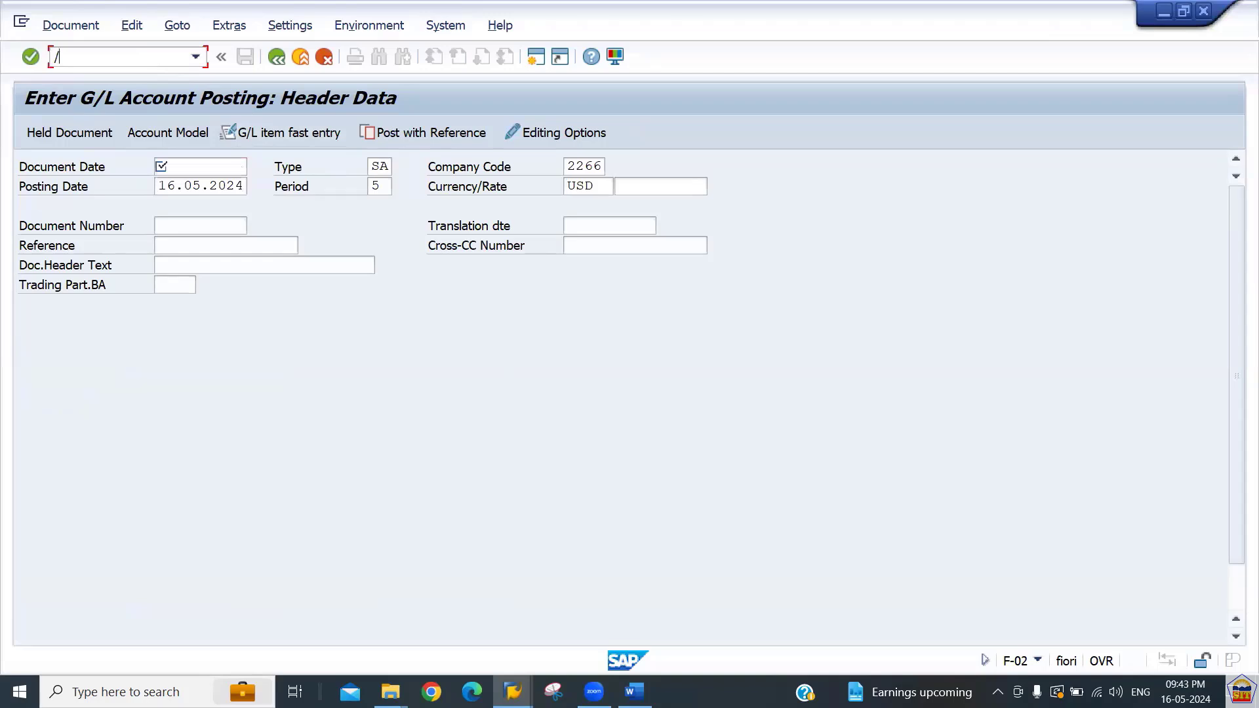
pyautogui.write('nfb03')
pyautogui.press('Return')
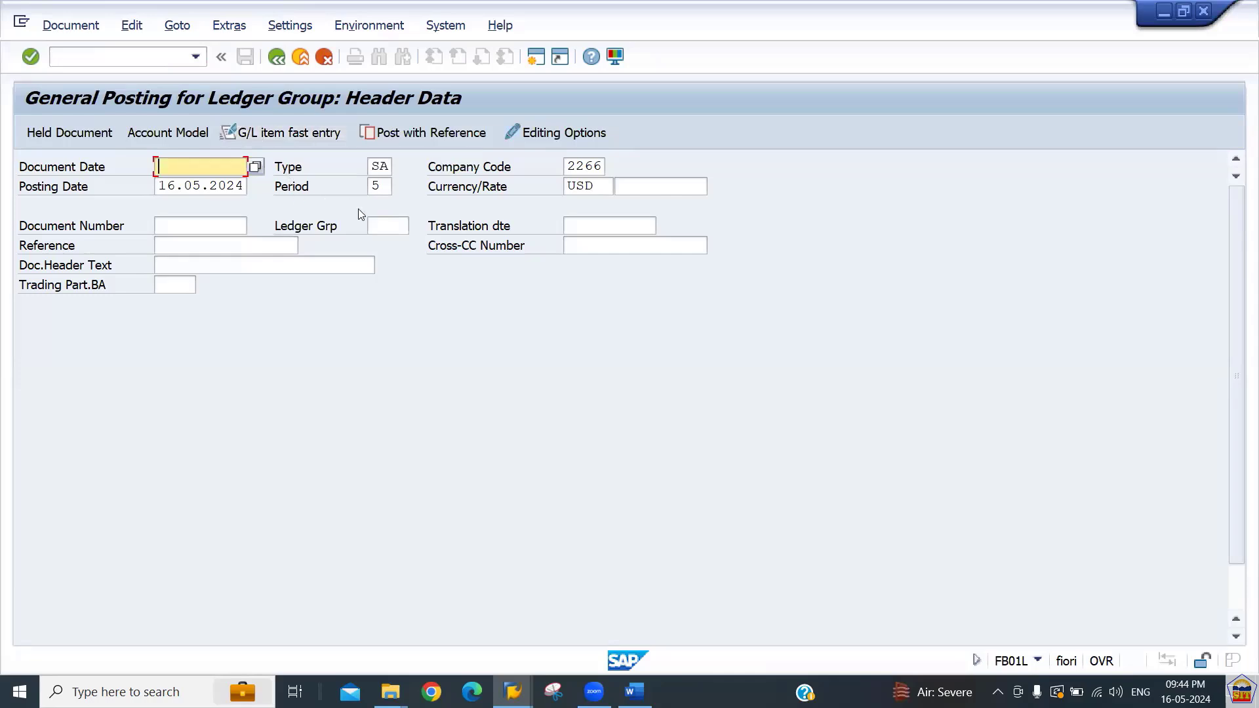
# Set the document date to 16.05.2024 in the posting header.
pyautogui.click(384, 228)
pyautogui.click(198, 165)
pyautogui.write('16.05.2024')
pyautogui.press('Tab')
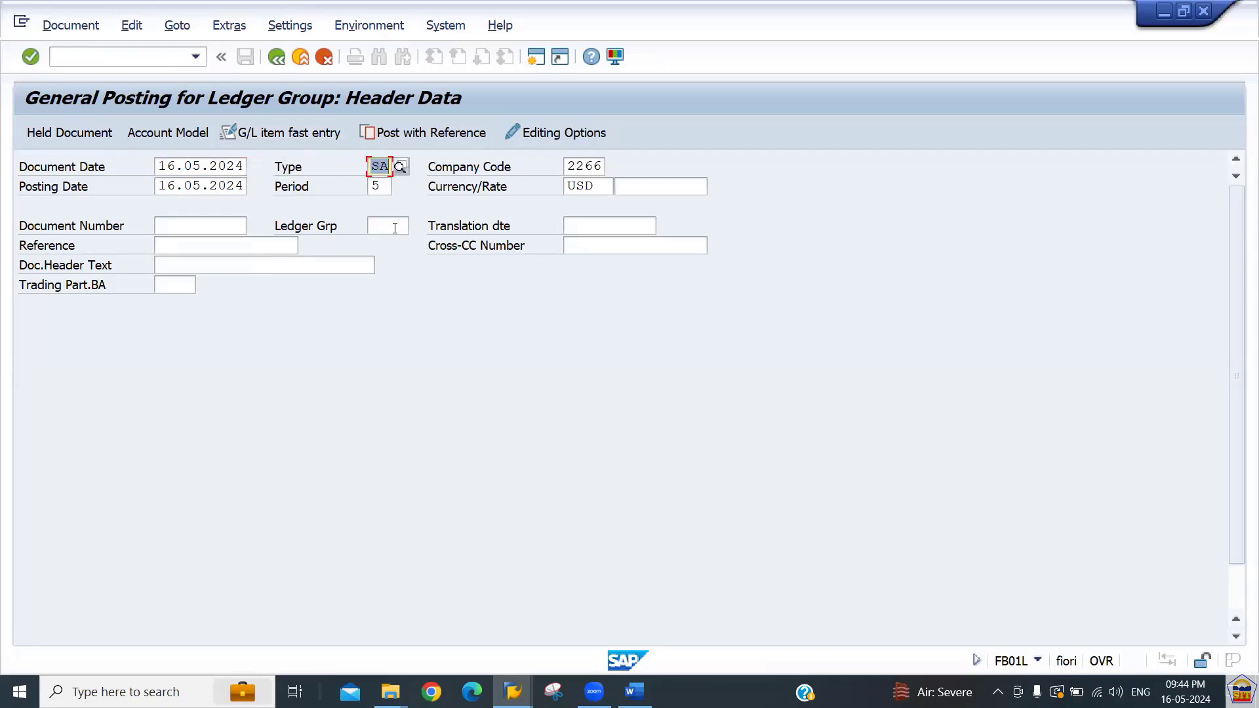
pyautogui.hotkey('alt', 'Tab')
pyautogui.hotkey('alt', 'Tab')
pyautogui.press('Tab')
pyautogui.press('Tab')
pyautogui.press('Tab')
pyautogui.press('Tab')
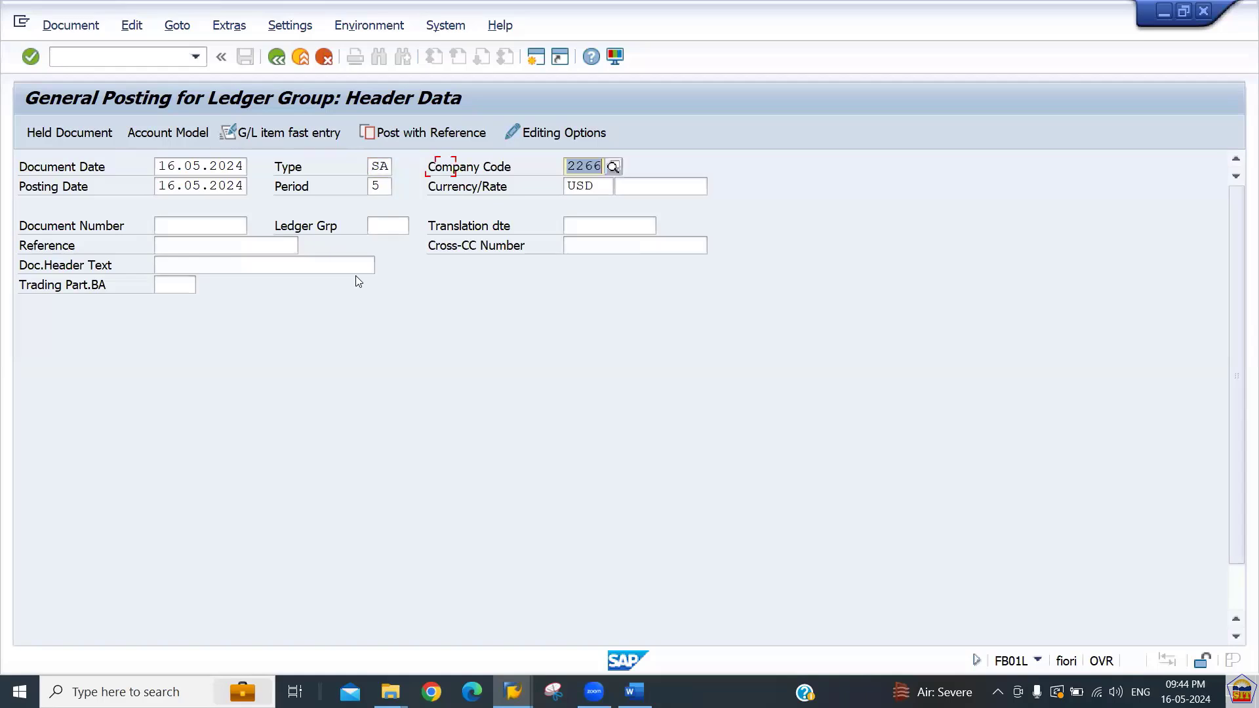
pyautogui.press('Tab')
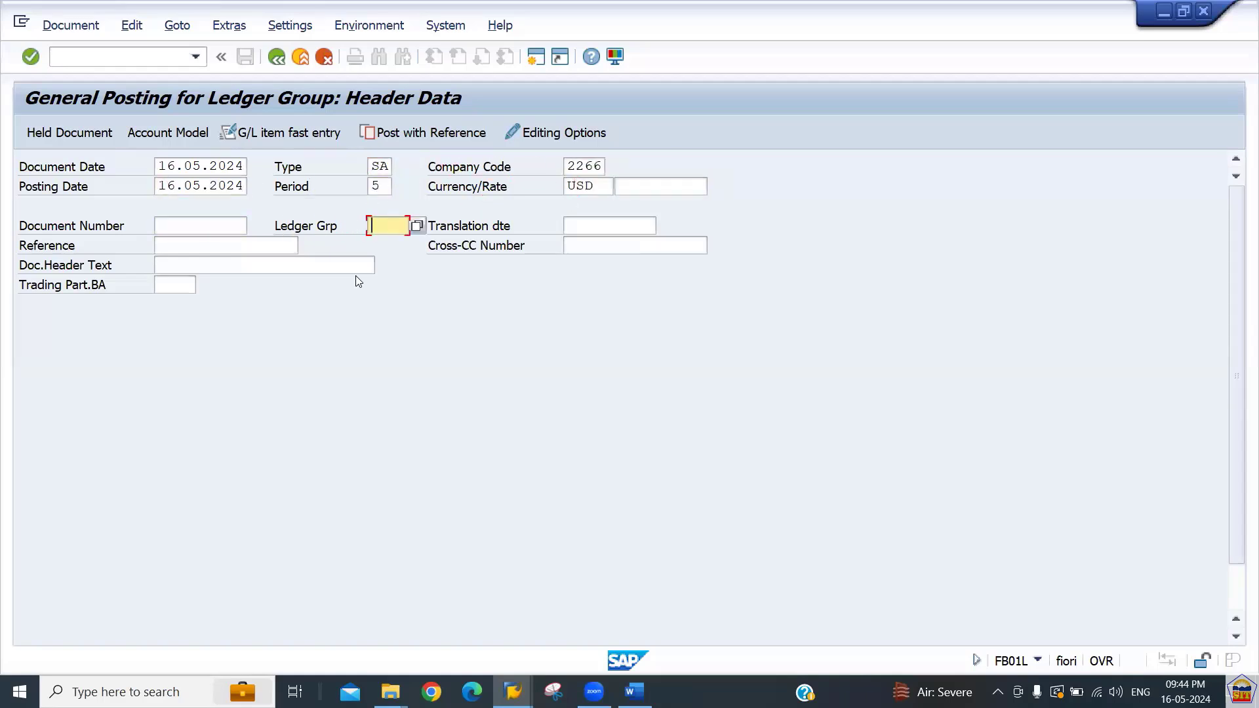
# Enter ledger group EE and start the first line item with posting key 40 and account 400100.
pyautogui.write('EE')
pyautogui.press('Tab')
pyautogui.press('Tab')
pyautogui.press('Tab')
pyautogui.press('Tab')
pyautogui.press('Tab')
pyautogui.press('Tab')
pyautogui.press('Tab')
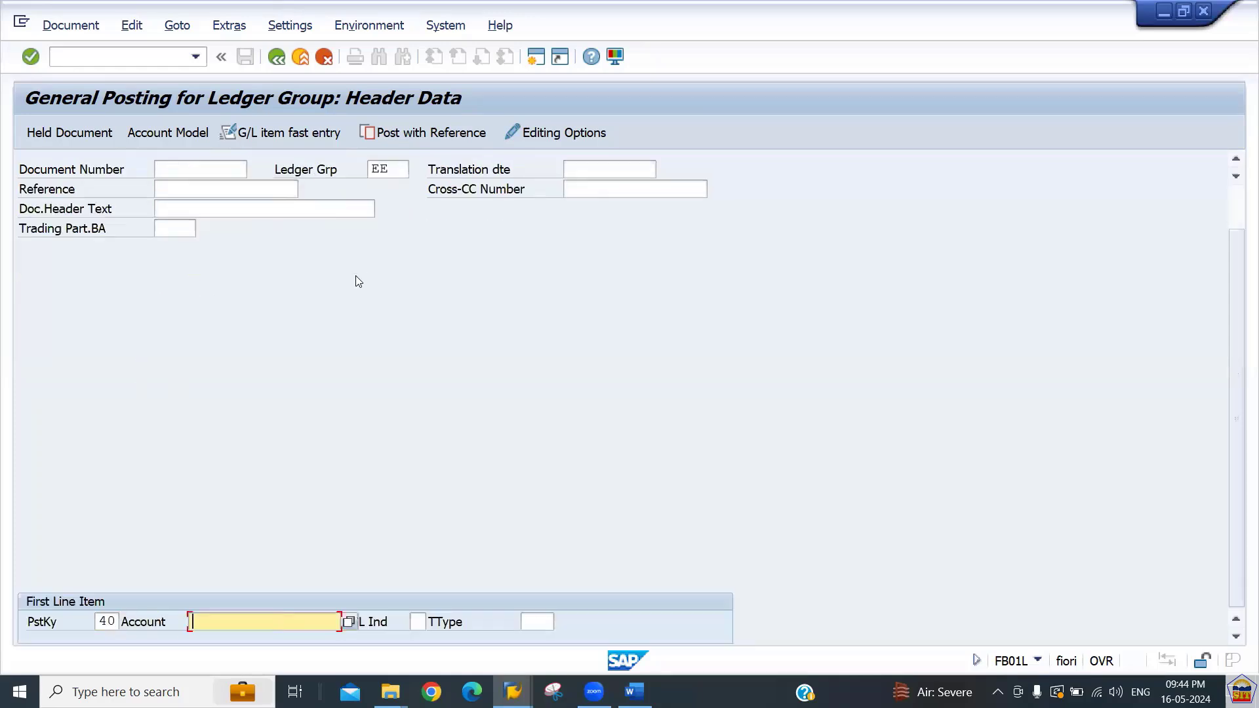
pyautogui.write('400100')
pyautogui.press('Return')
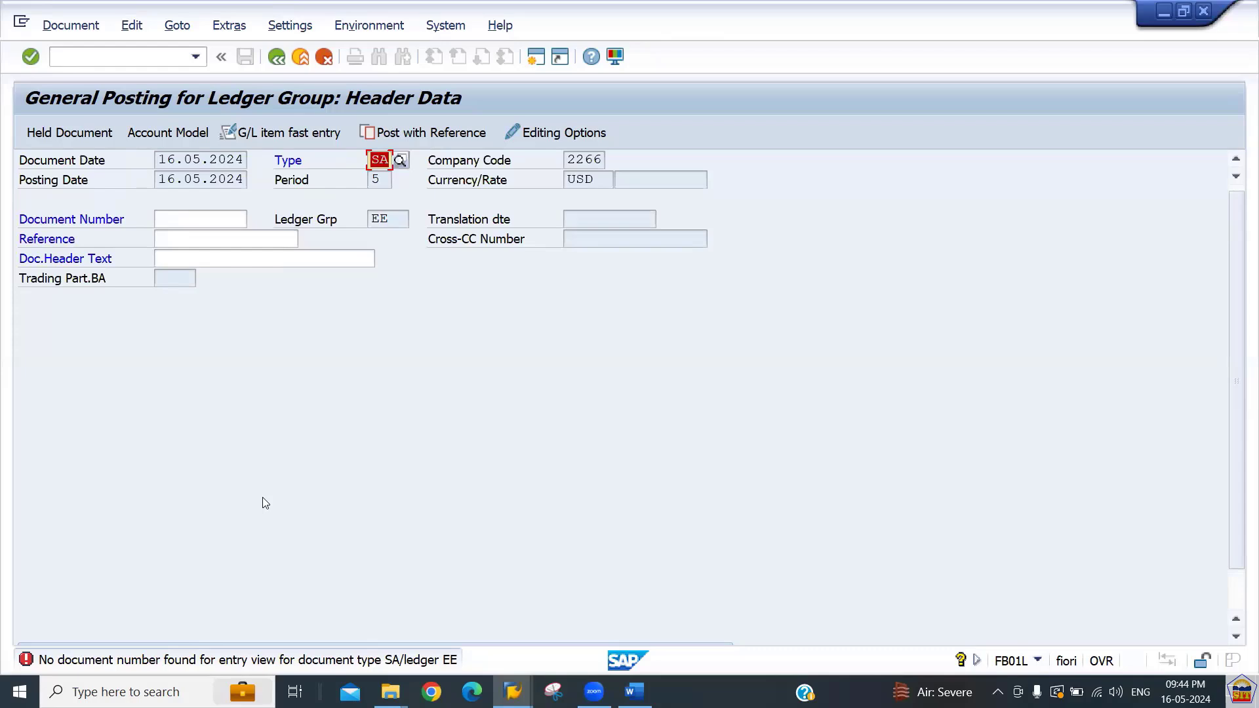
# Open the error's long text and review the configuration notes in the Word document.
pyautogui.click(404, 667)
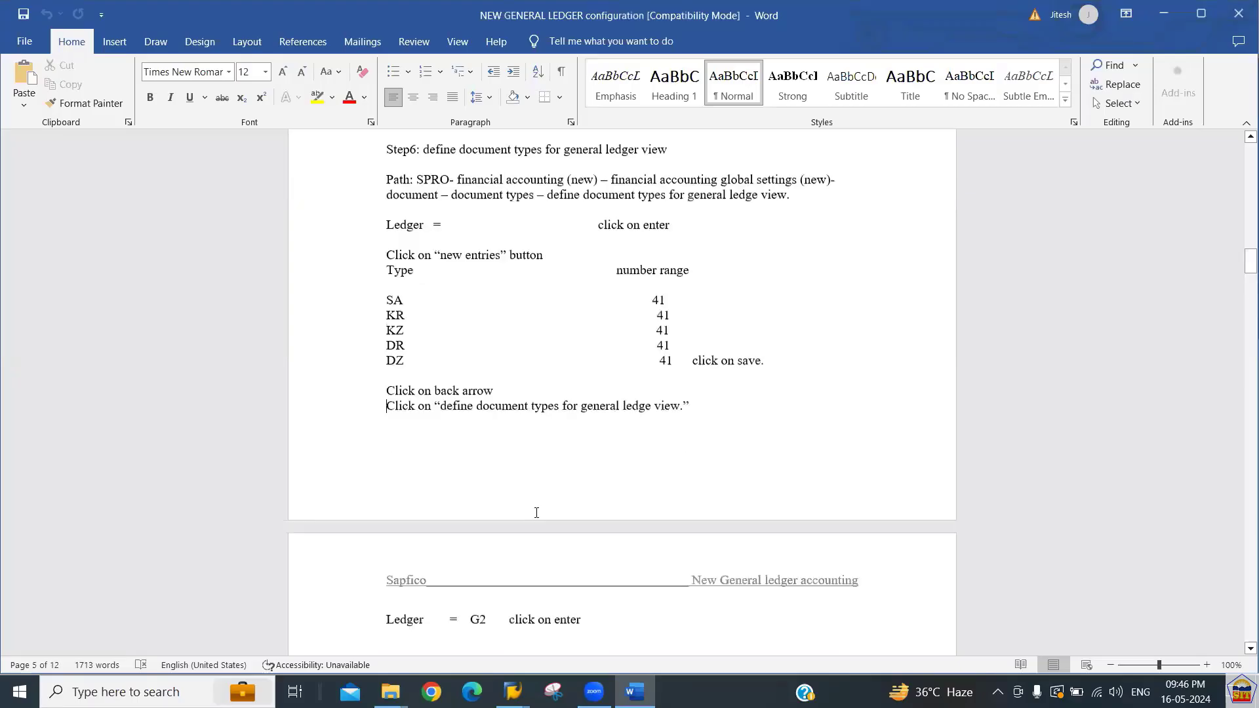
pyautogui.press('pageup')
pyautogui.press('pageup')
pyautogui.hotkey('alt', 'Tab')
pyautogui.hotkey('alt', 'Tab')
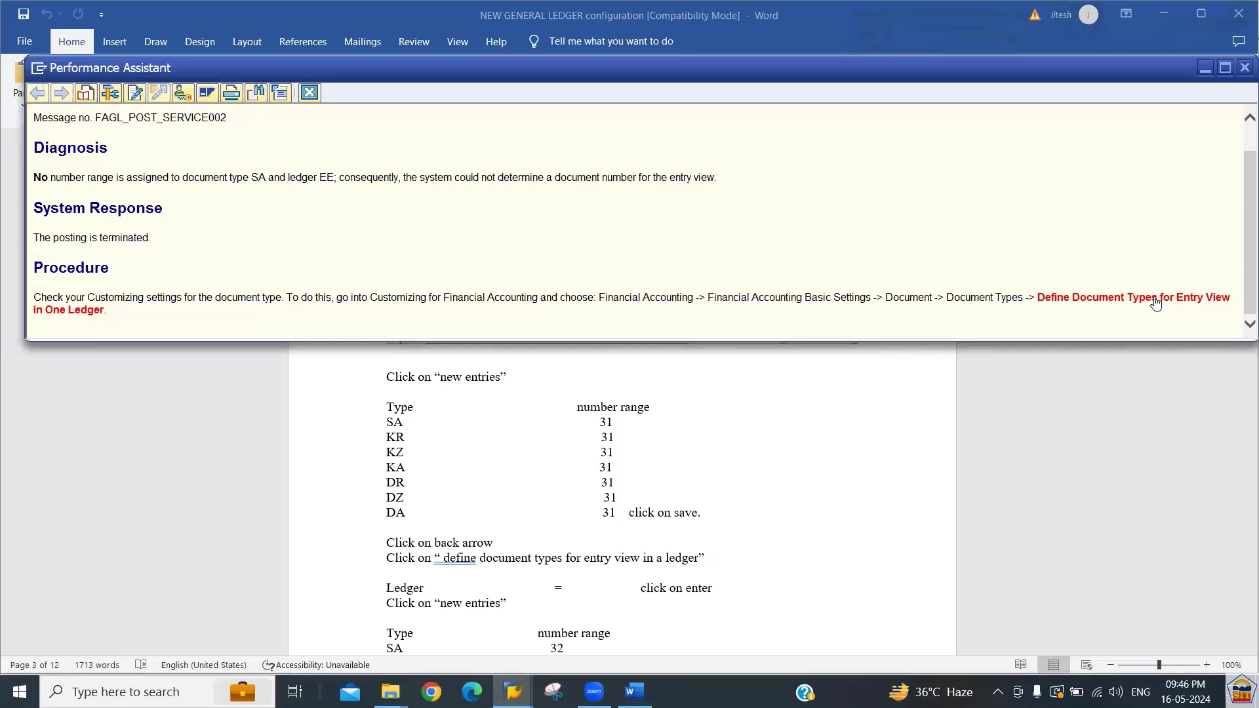
# Follow the long text's link to Define Document Types in a Ledger and open it for ledger EE.
pyautogui.click(1155, 303)
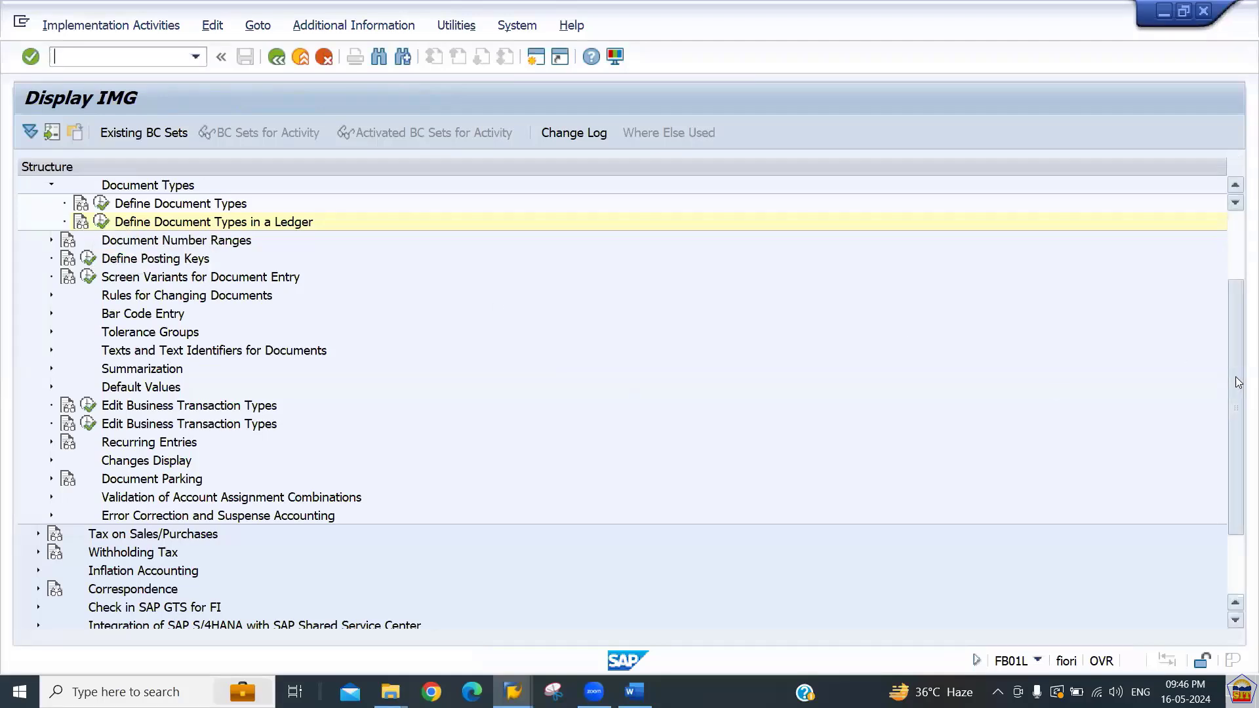
pyautogui.moveTo(1236, 377); pyautogui.dragTo(1181, 298)
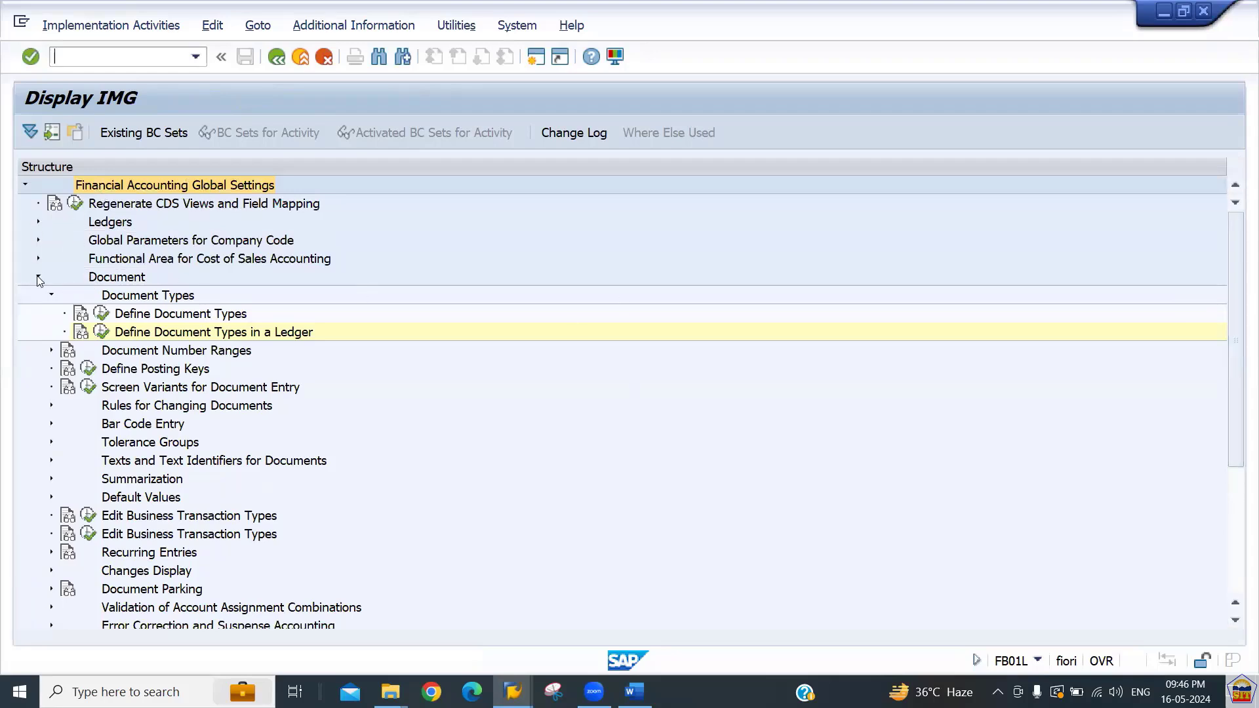
pyautogui.click(102, 331)
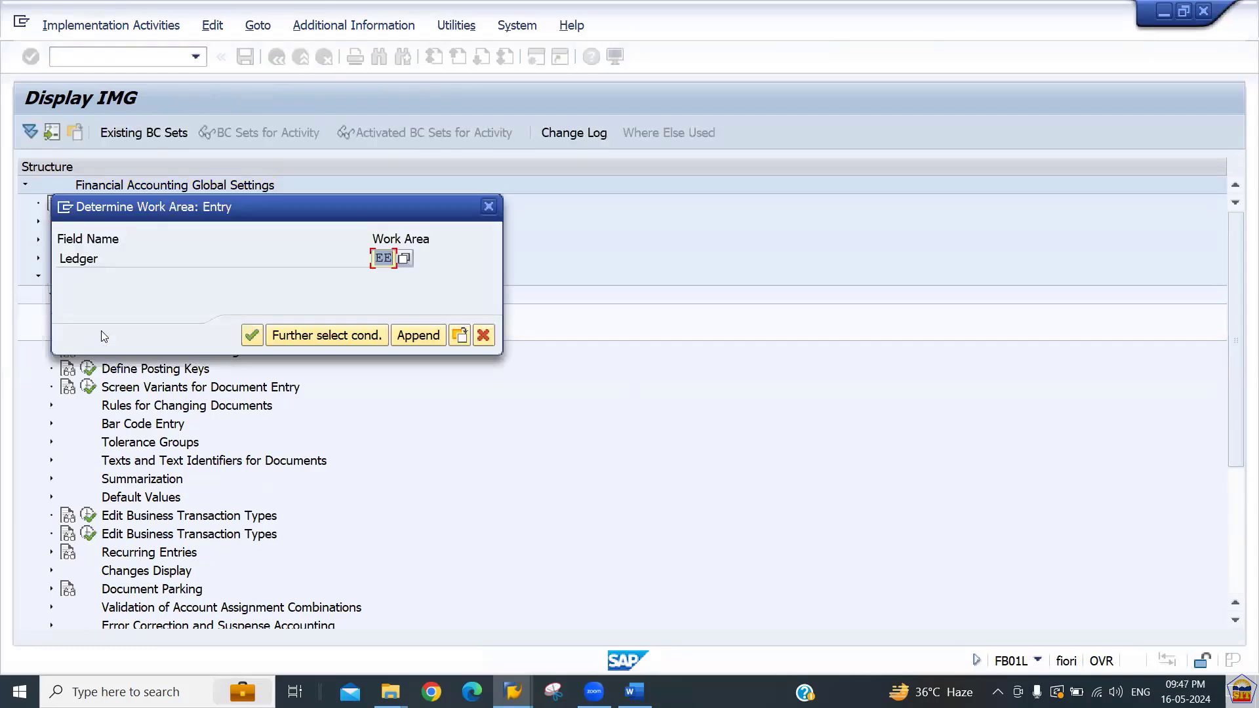
pyautogui.press('Return')
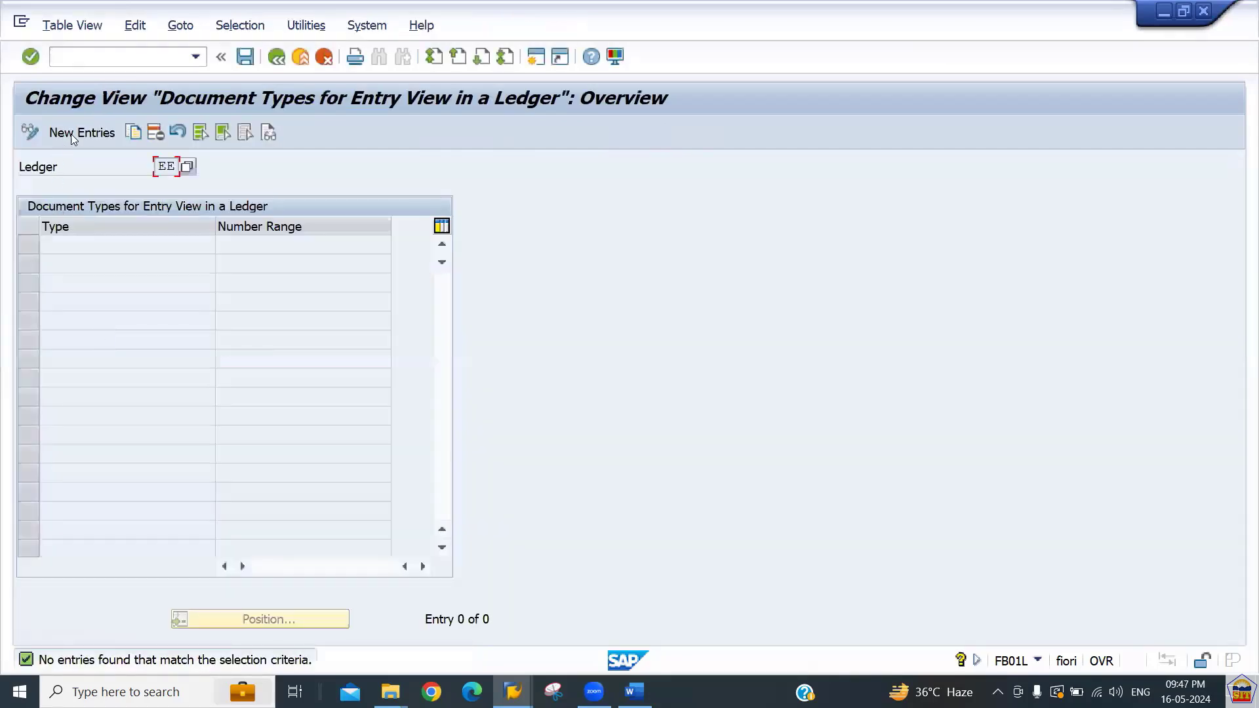
# Create new entries for ledger EE with document types SA, KR, KZ and KA.
pyautogui.click(79, 132)
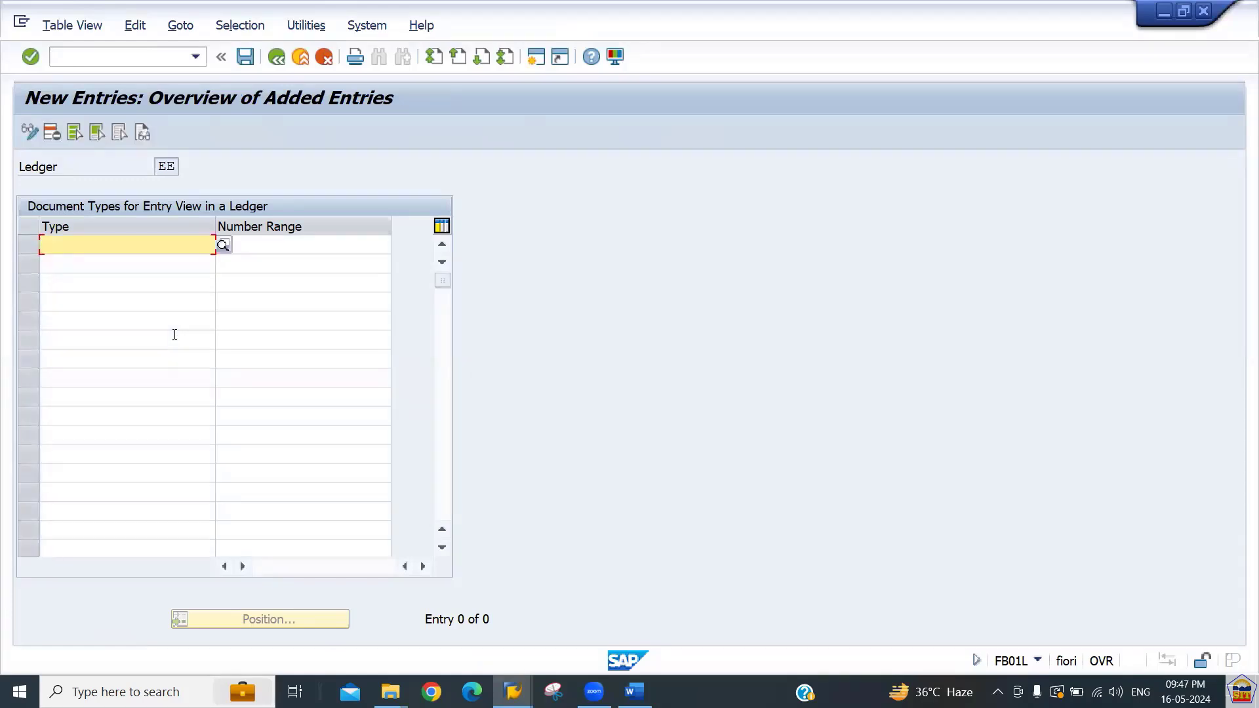
pyautogui.write('sa')
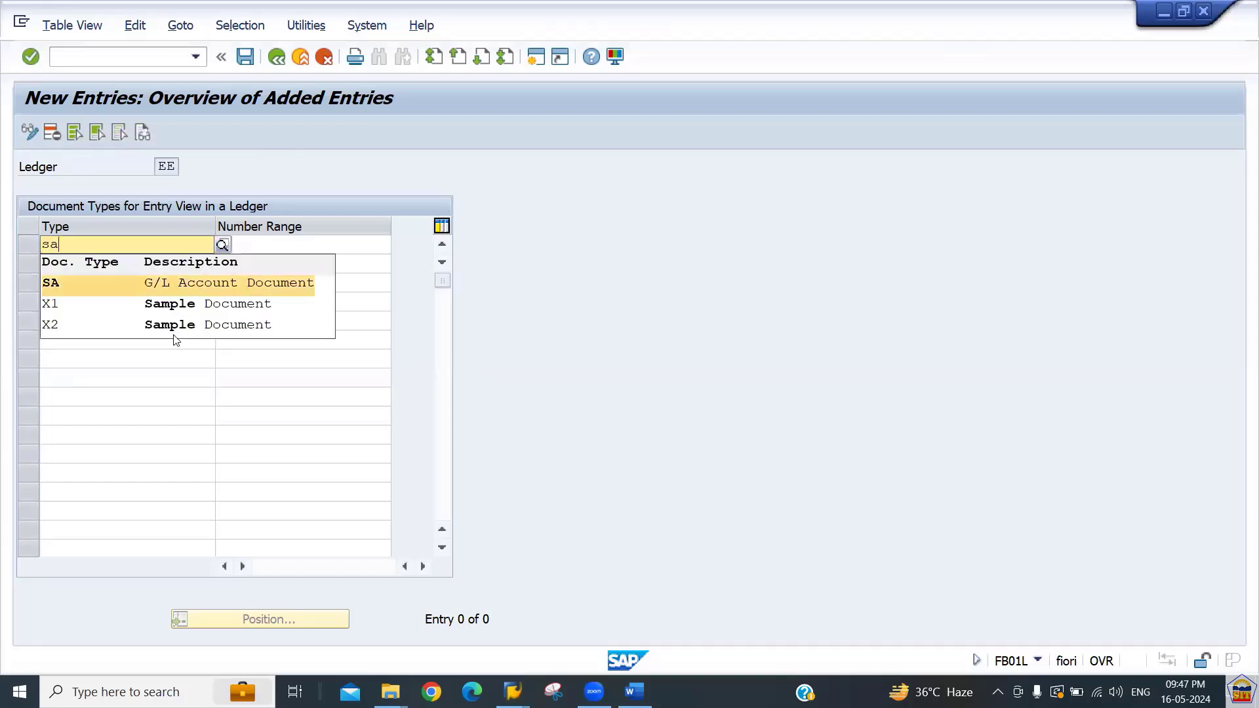
pyautogui.press('Tab')
pyautogui.press('Tab')
pyautogui.write('kr')
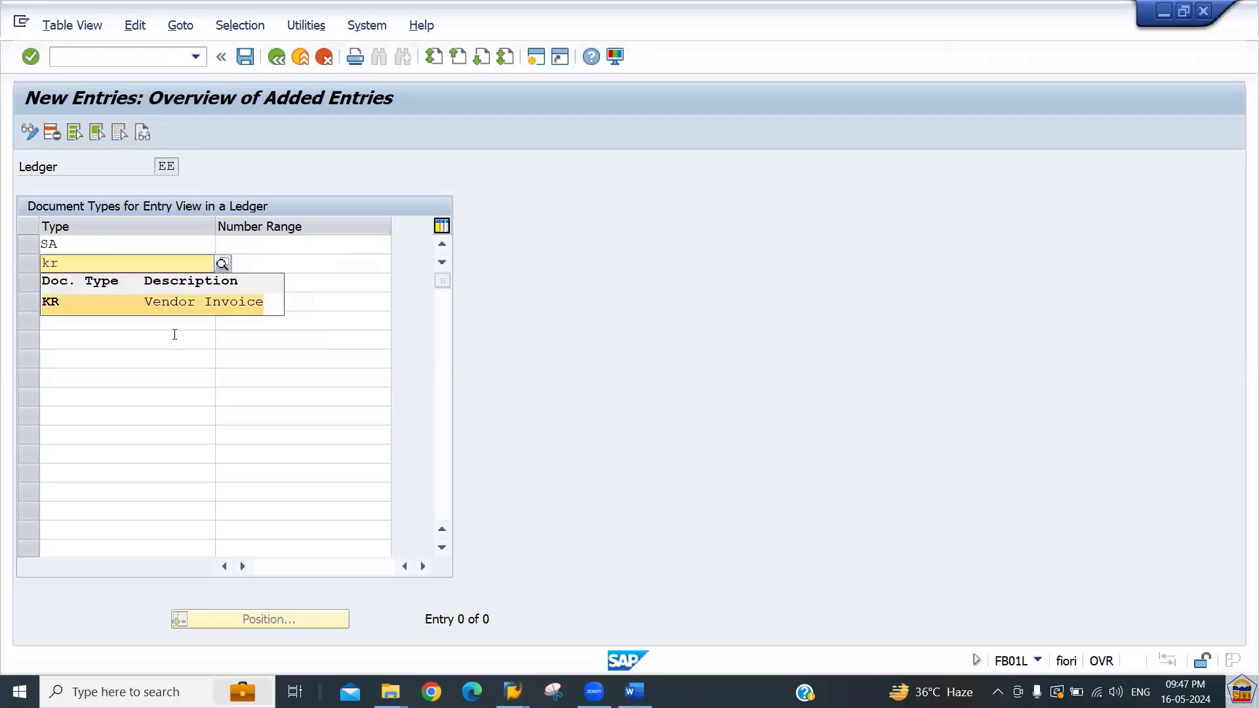
pyautogui.press('Tab')
pyautogui.press('Tab')
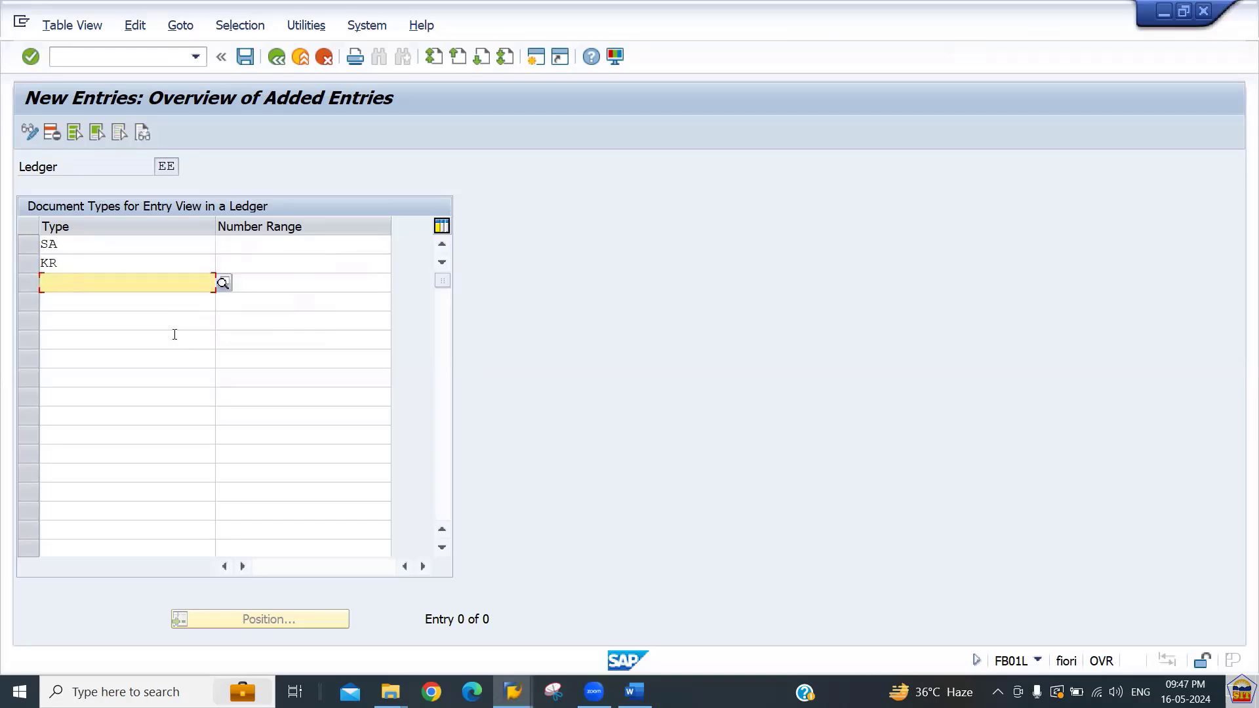
pyautogui.write('kz')
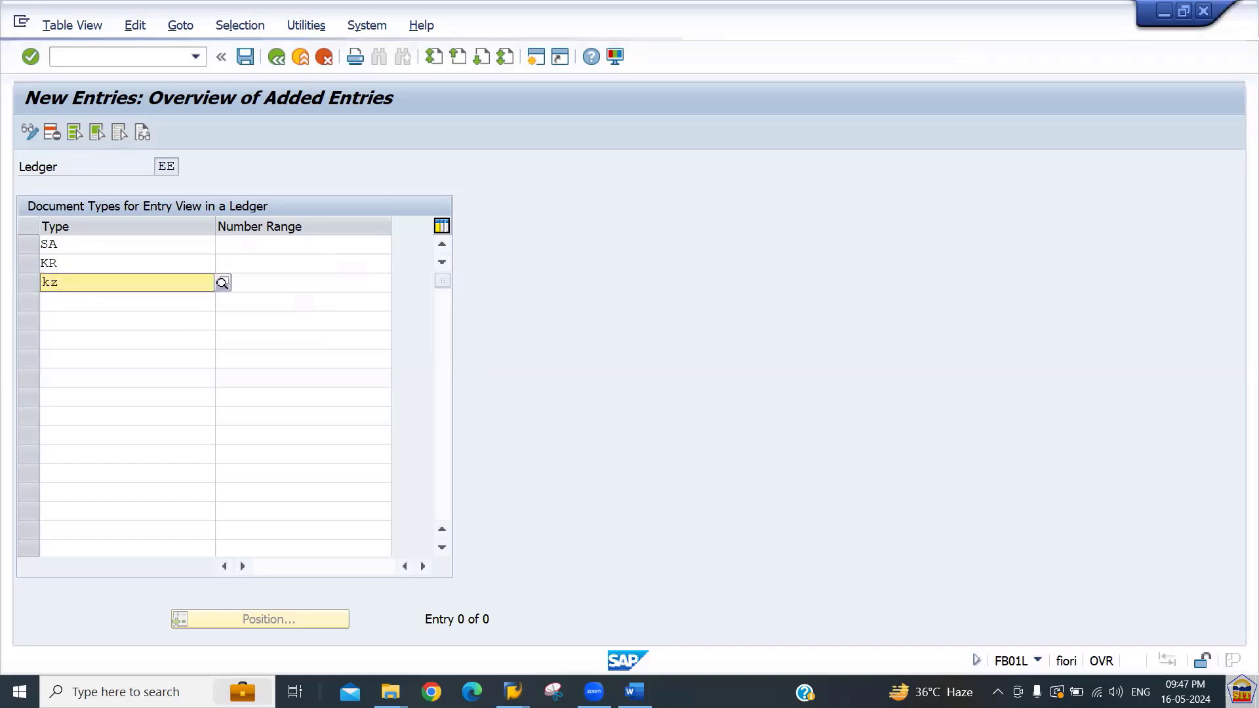
pyautogui.press('Tab')
pyautogui.press('Tab')
pyautogui.write('ka')
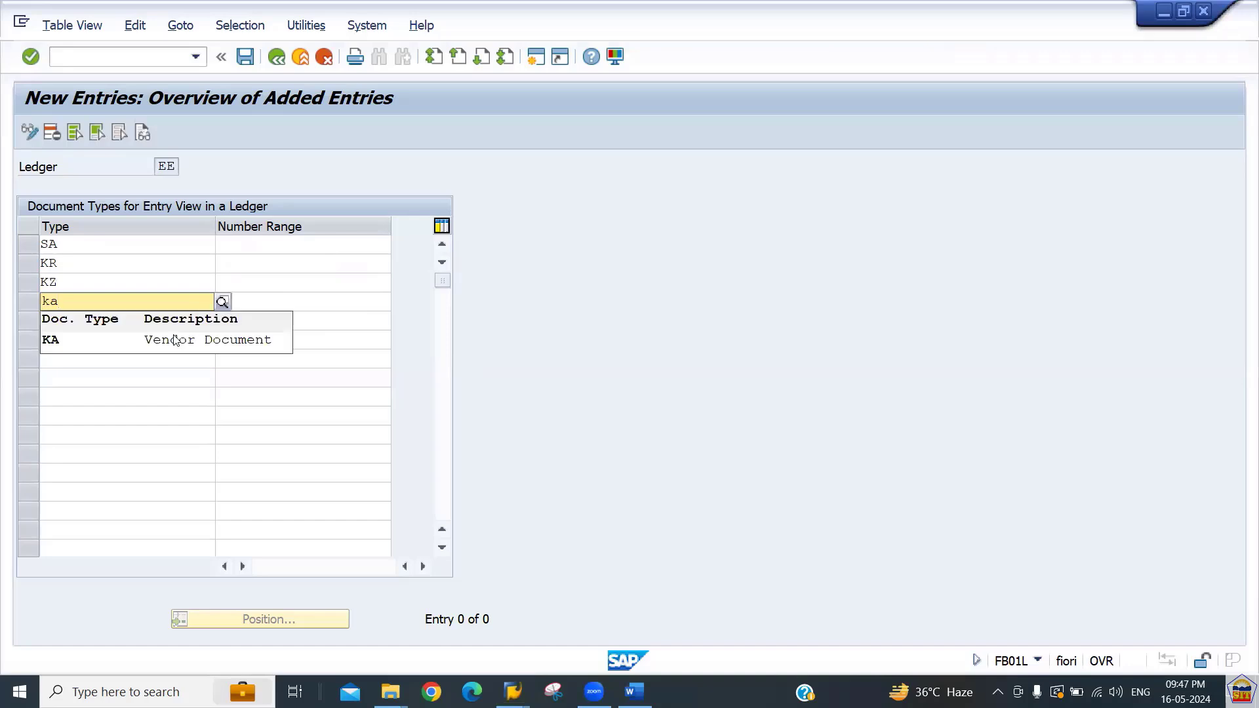
pyautogui.press('Tab')
pyautogui.press('Tab')
pyautogui.press('Tab')
pyautogui.hotkey('shift', 'Tab')
# Add document types DR, DA, DZ, AA and AF to the ledger EE list.
pyautogui.write('dr')
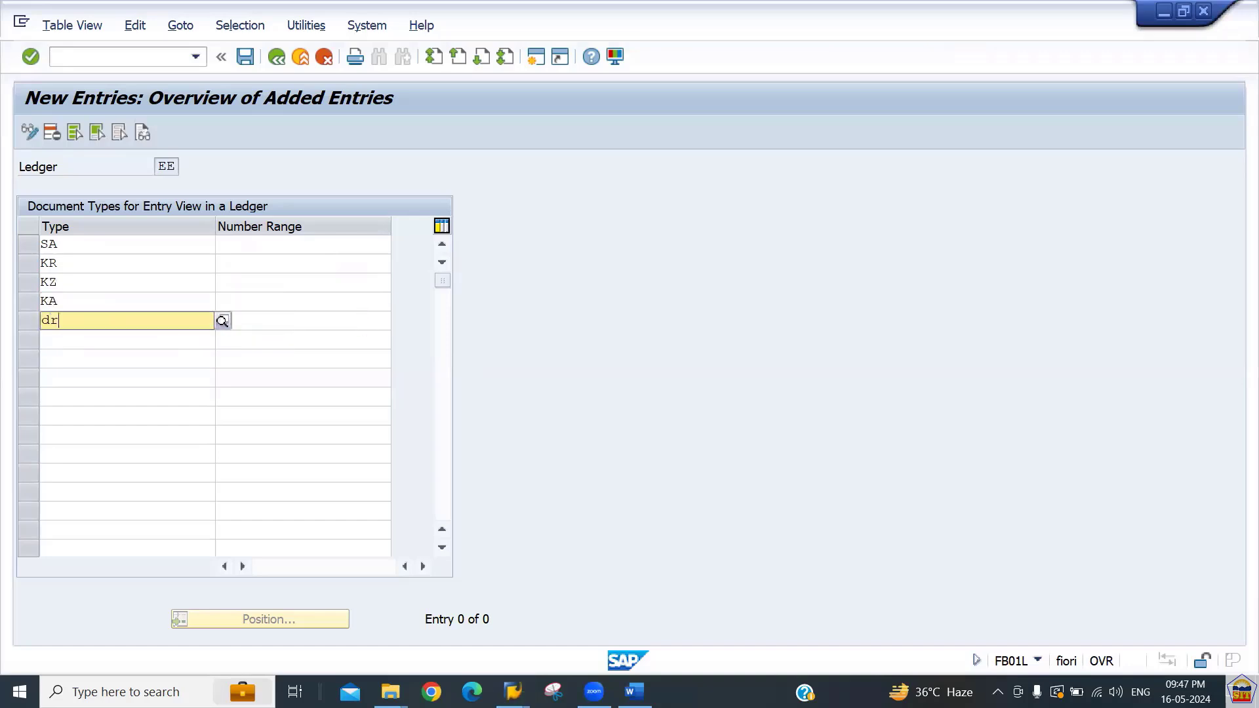
pyautogui.click(174, 335)
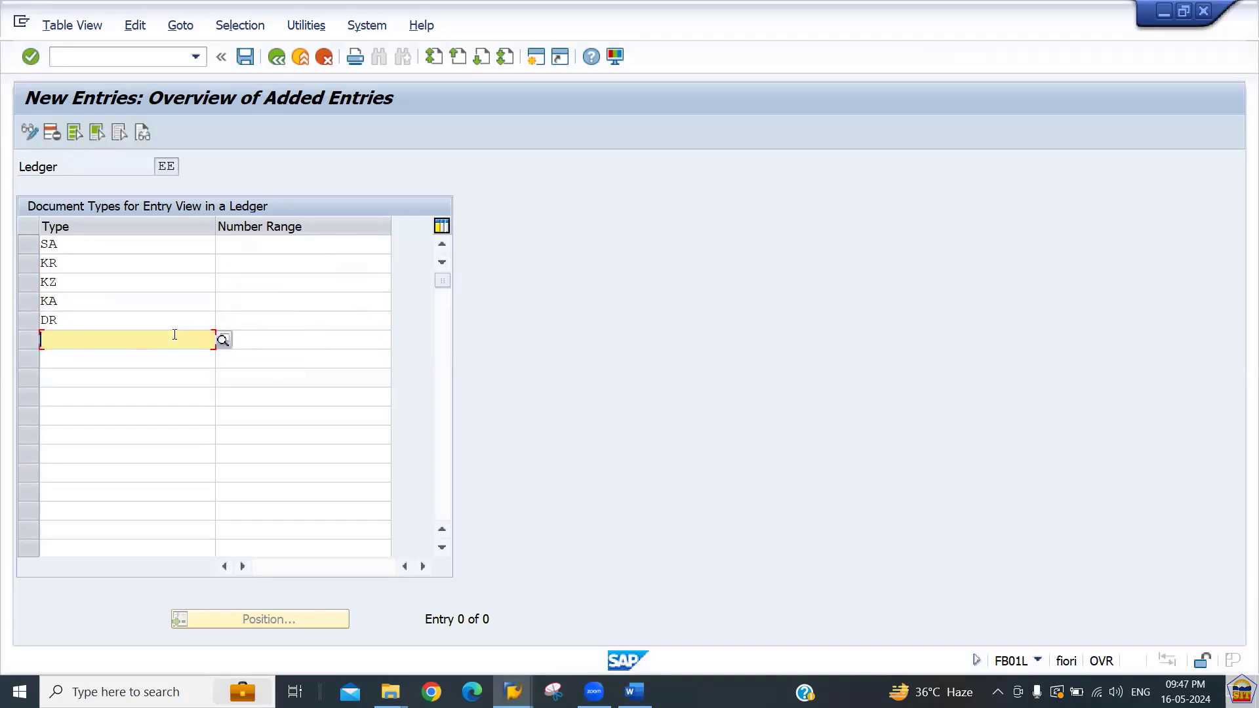
pyautogui.write('da')
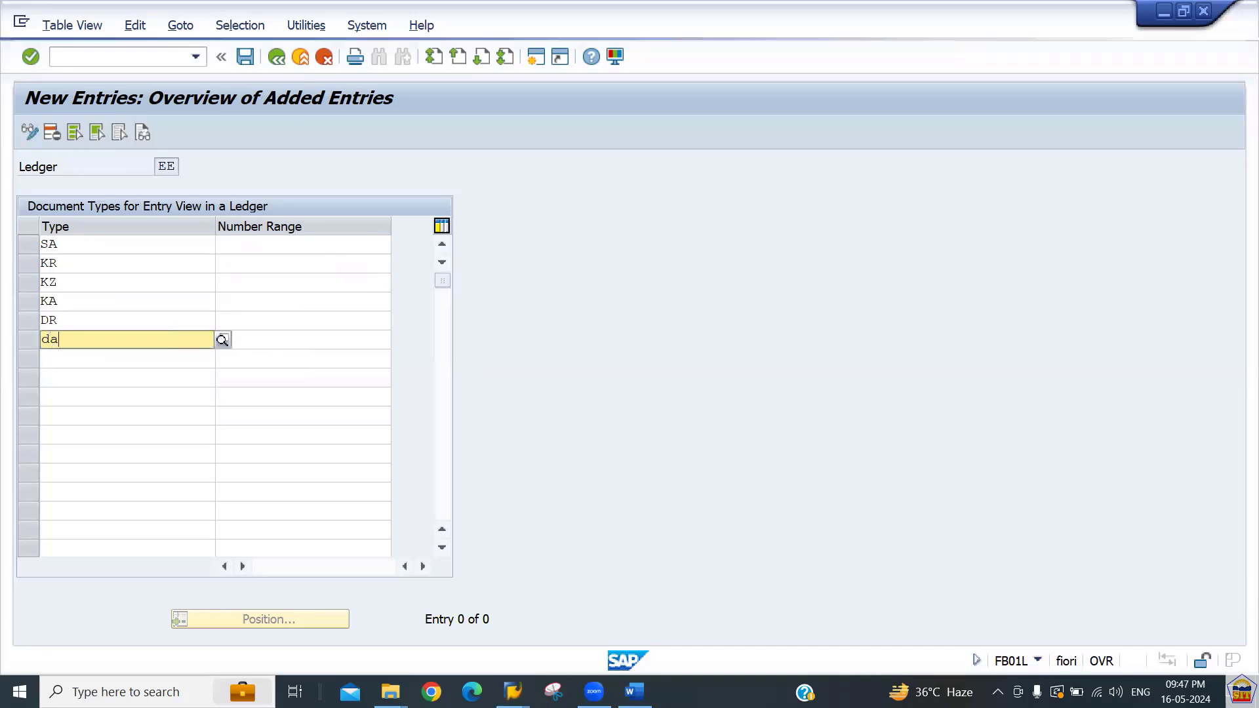
pyautogui.press('Tab')
pyautogui.press('Down')
pyautogui.press('Left')
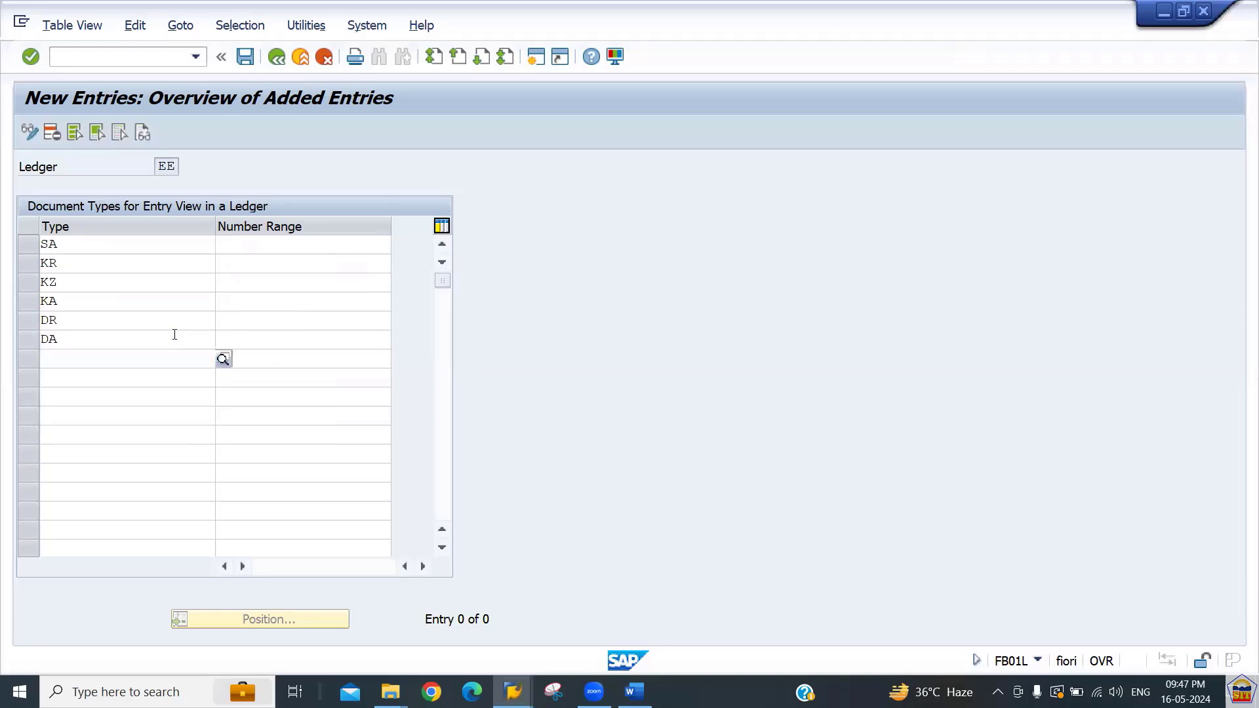
pyautogui.write('dz')
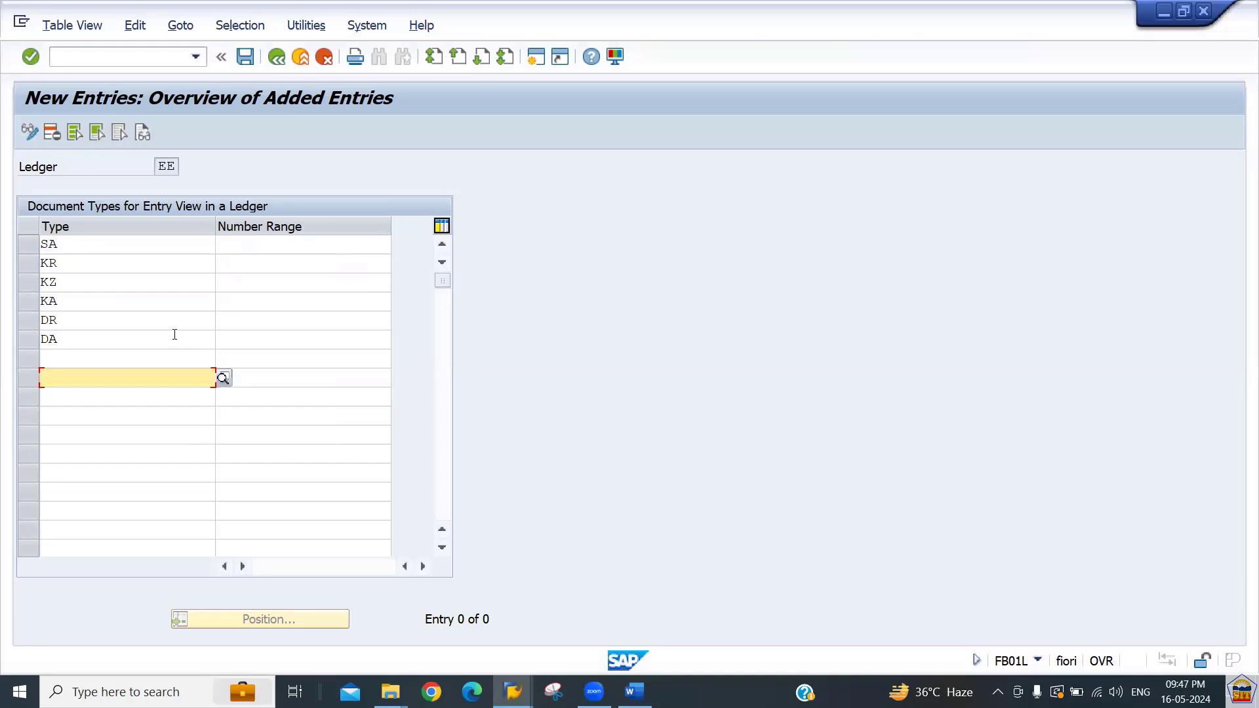
pyautogui.write('dz')
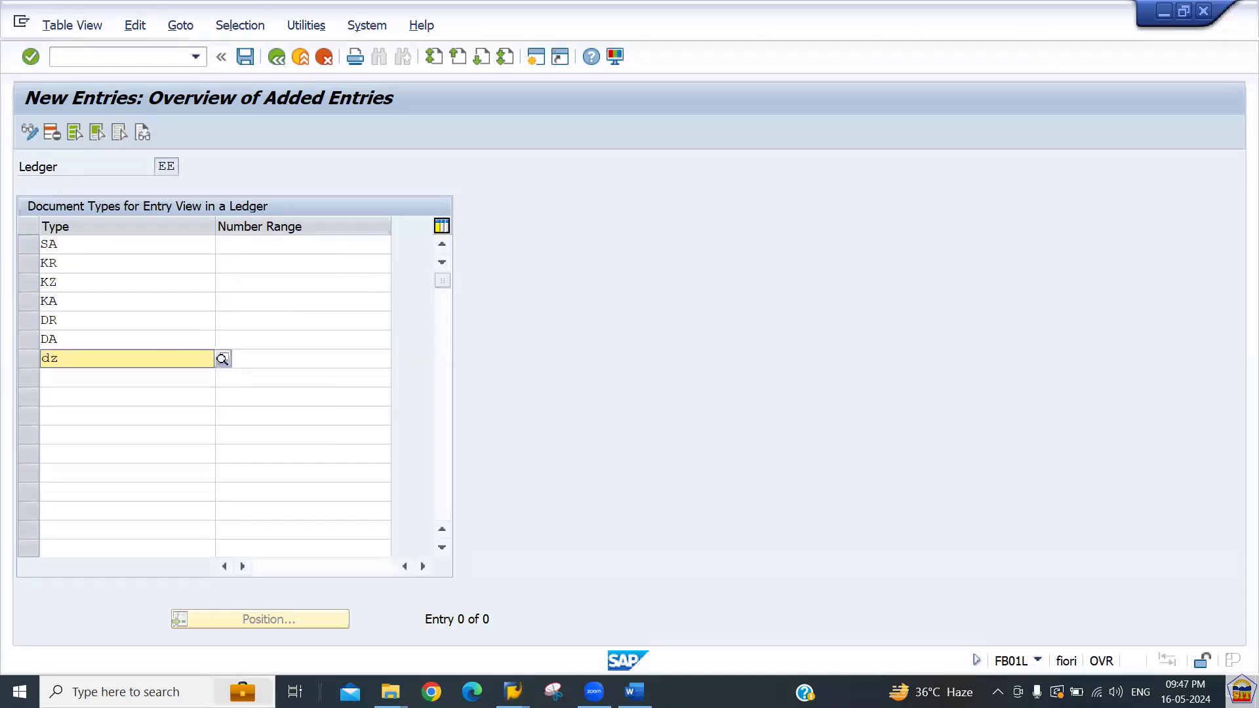
pyautogui.press('Down')
pyautogui.press('Tab')
pyautogui.press('Down')
pyautogui.press('Left')
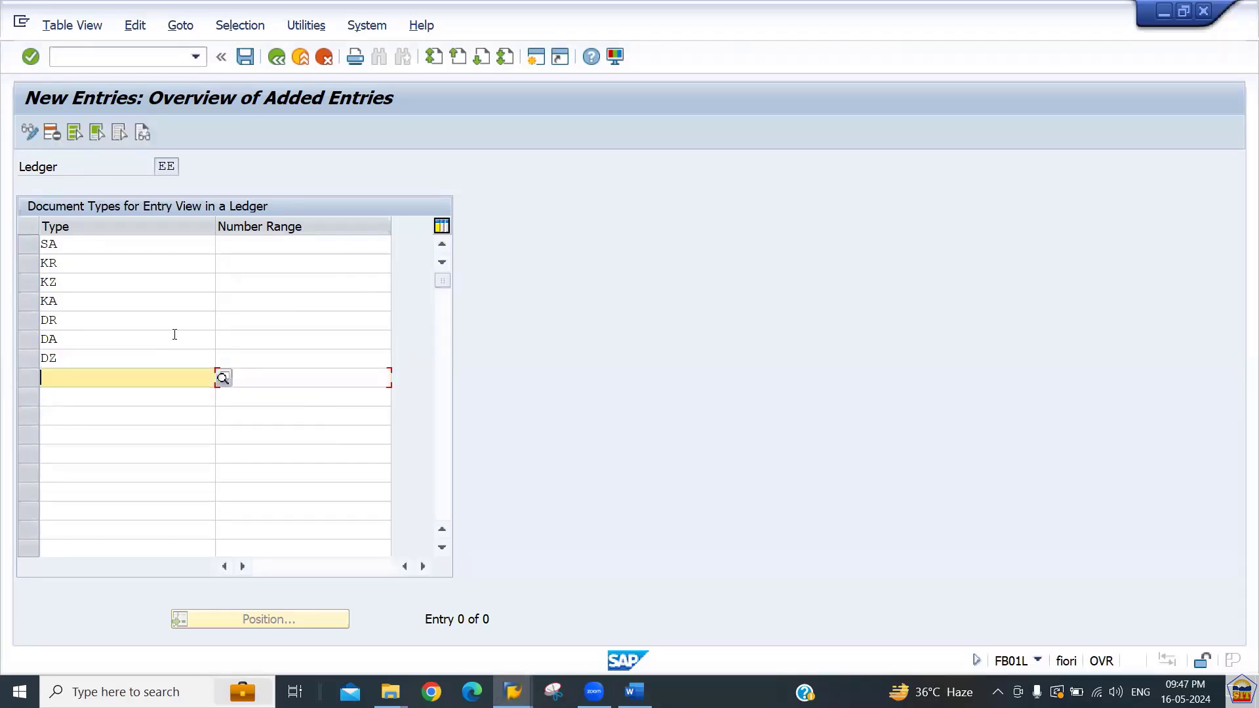
pyautogui.write('aa')
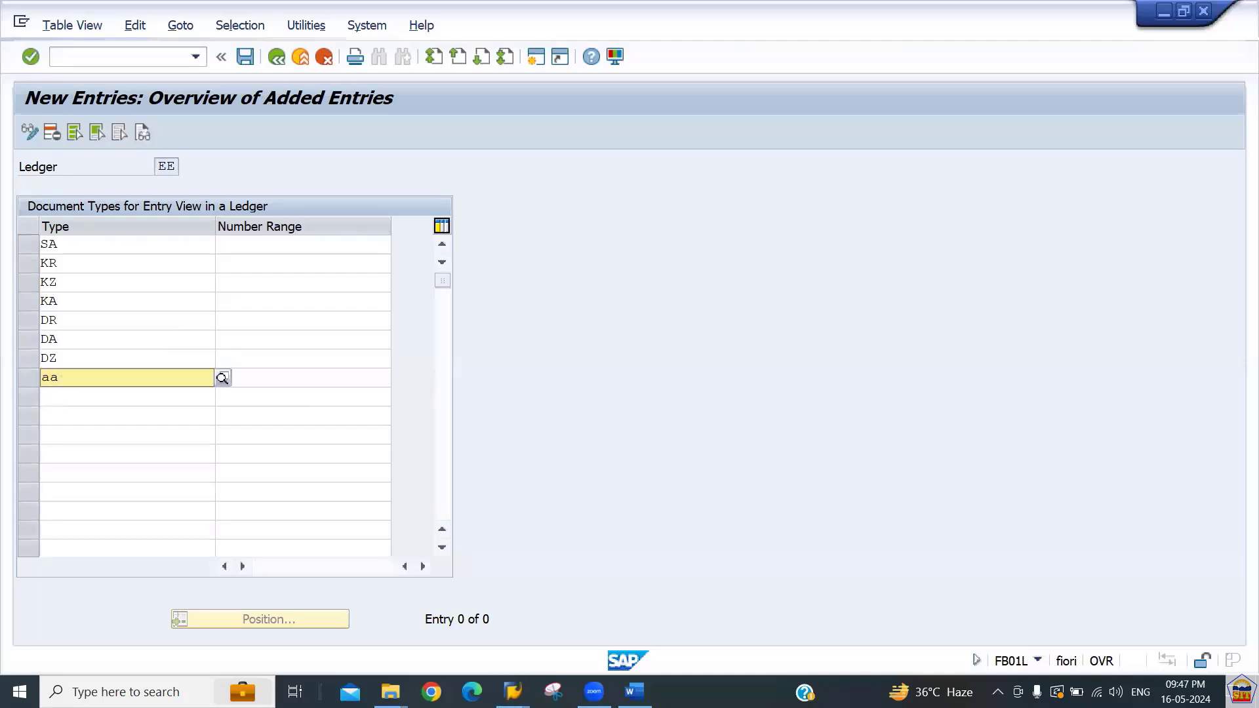
pyautogui.press('Down')
pyautogui.press('Tab')
pyautogui.press('Down')
pyautogui.press('Left')
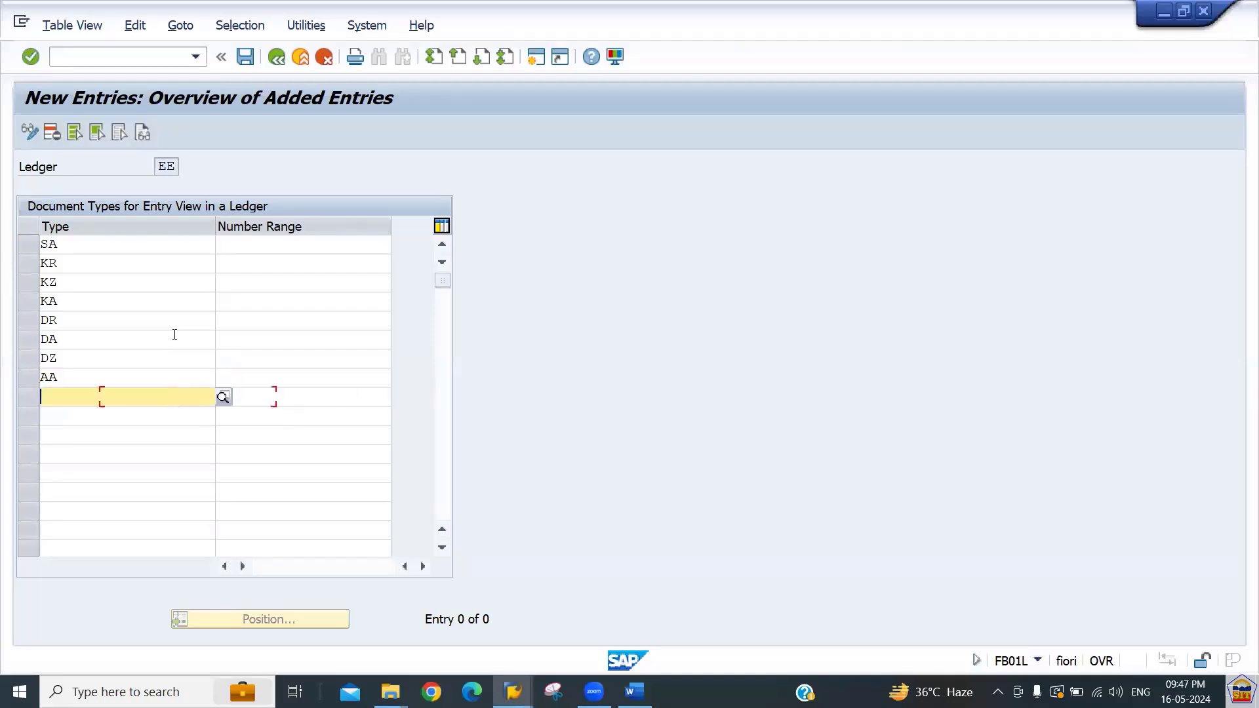
pyautogui.write('af')
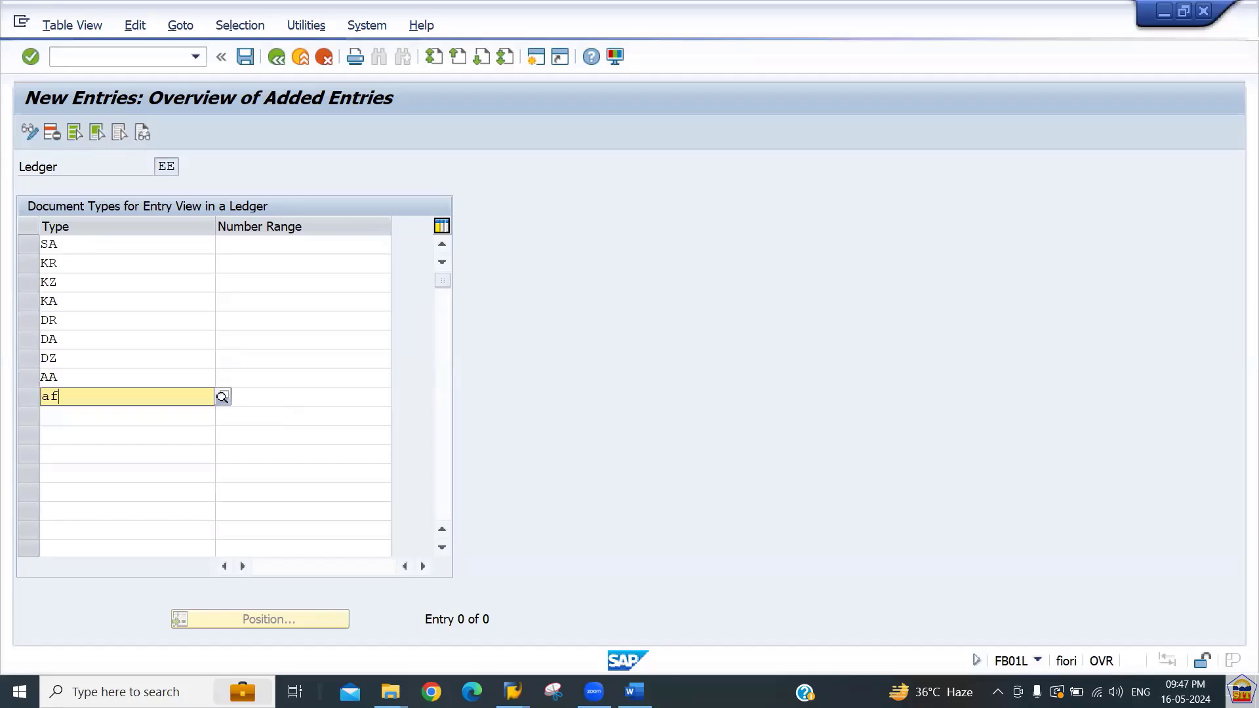
pyautogui.press('Down')
pyautogui.press('Return')
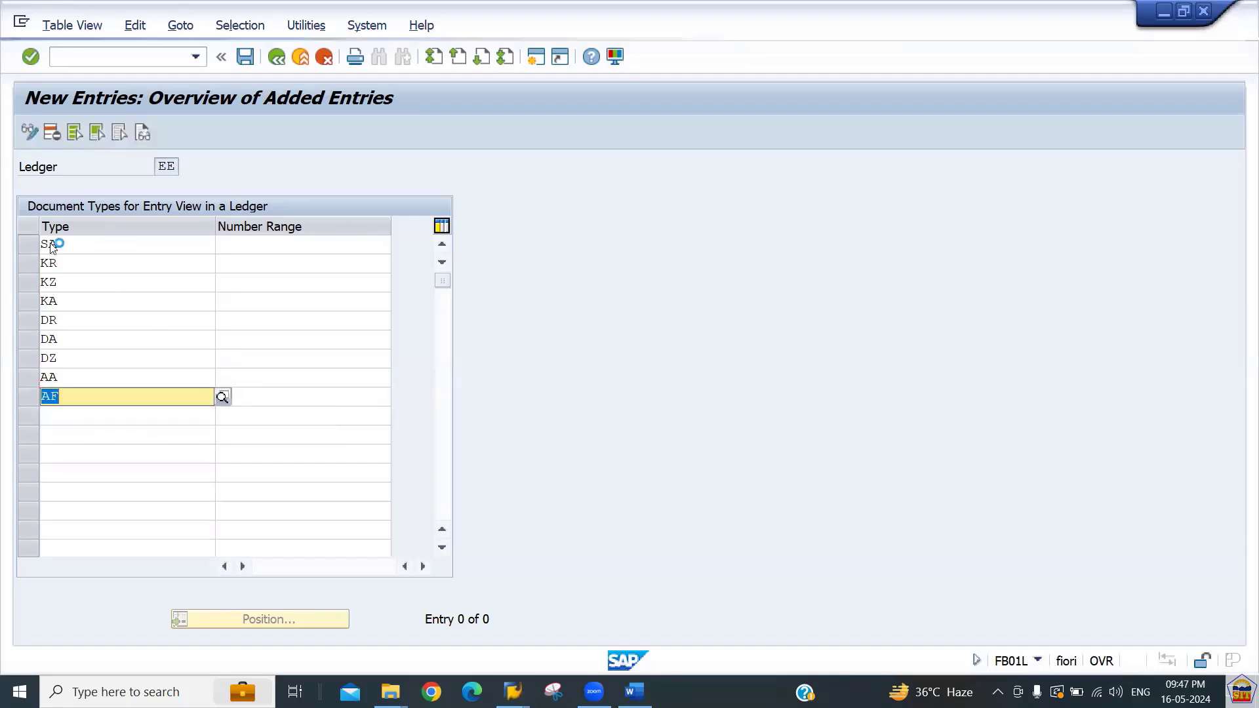
# Assign number range 31 to all nine document types for ledger EE.
pyautogui.moveTo(41, 239); pyautogui.dragTo(110, 399)
pyautogui.hotkey('ctrl', 'c')
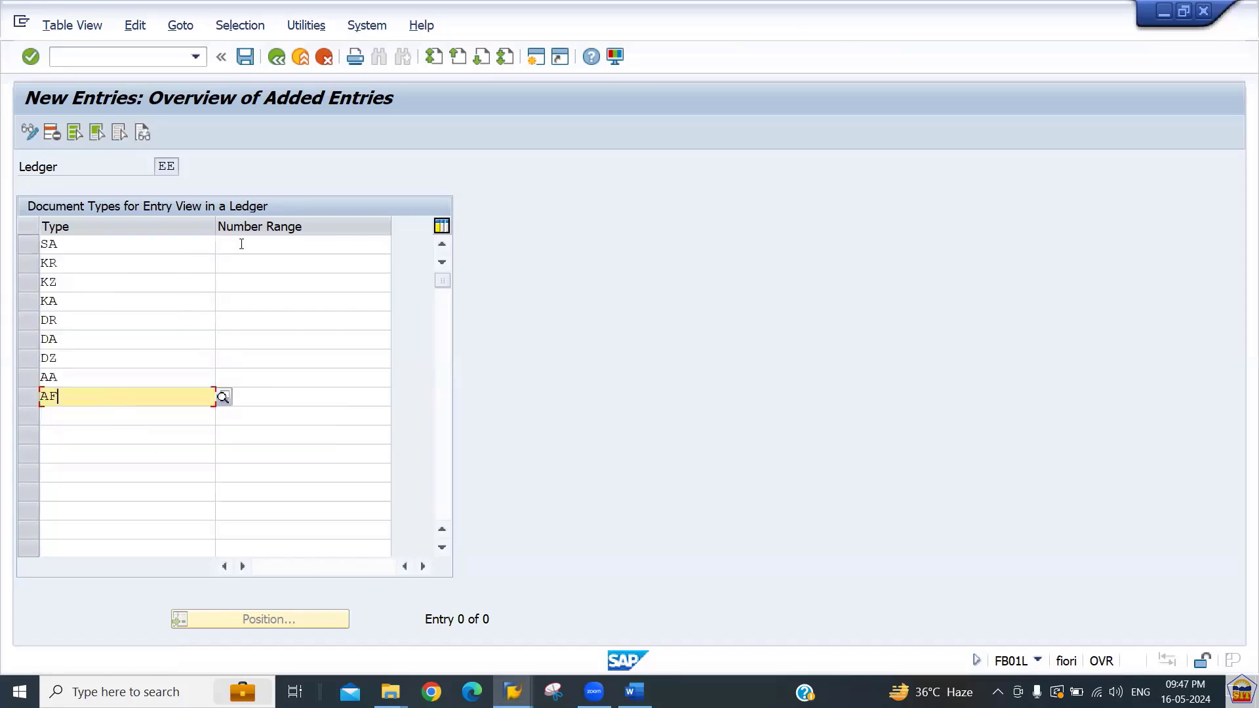
pyautogui.click(241, 244)
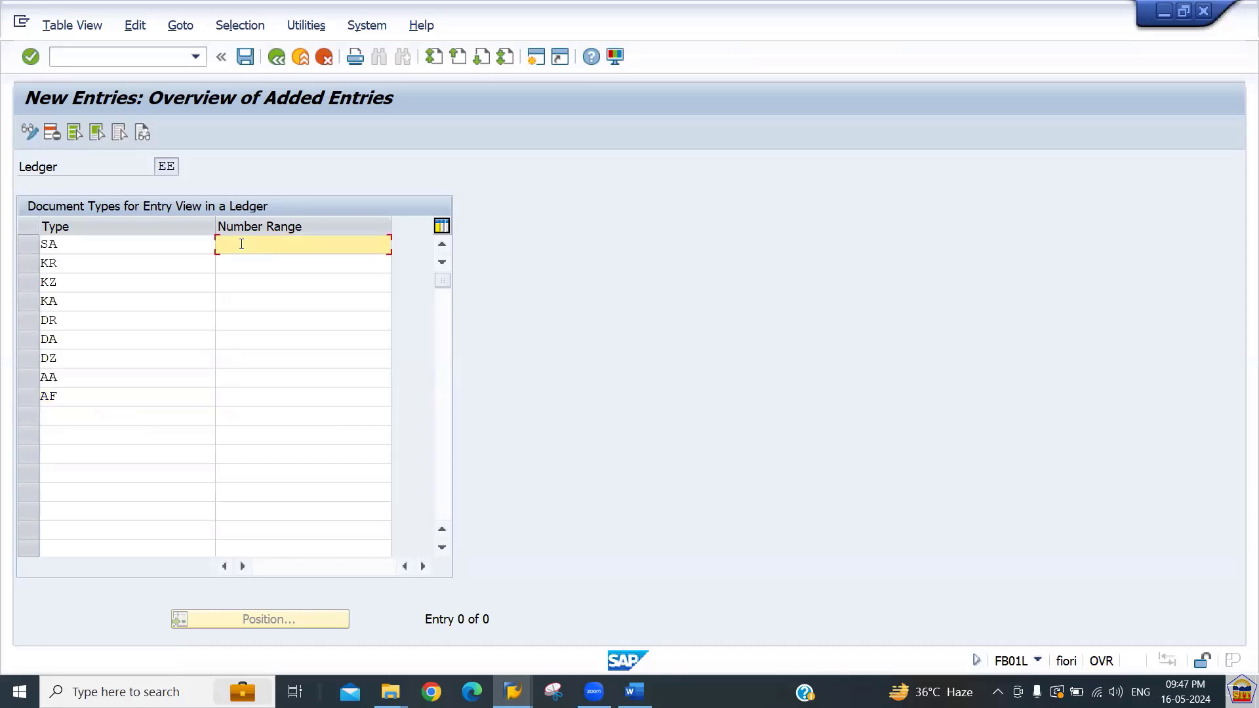
pyautogui.write('31')
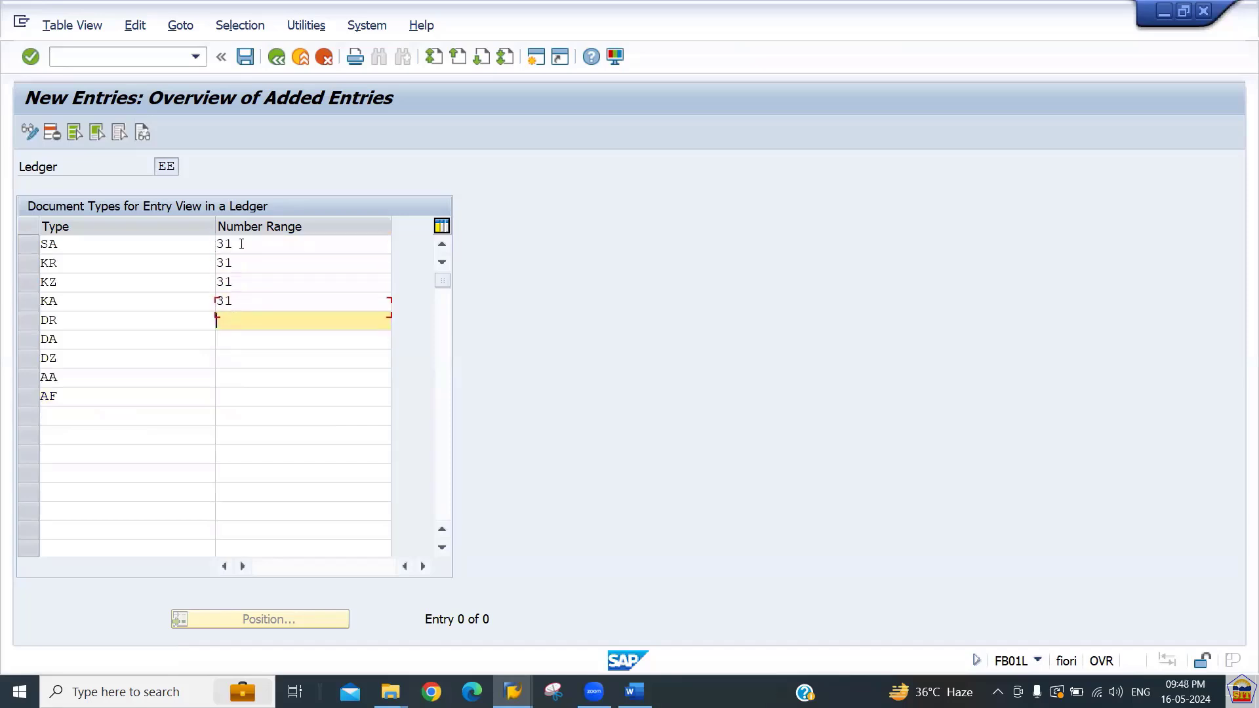
pyautogui.write('3131313131')
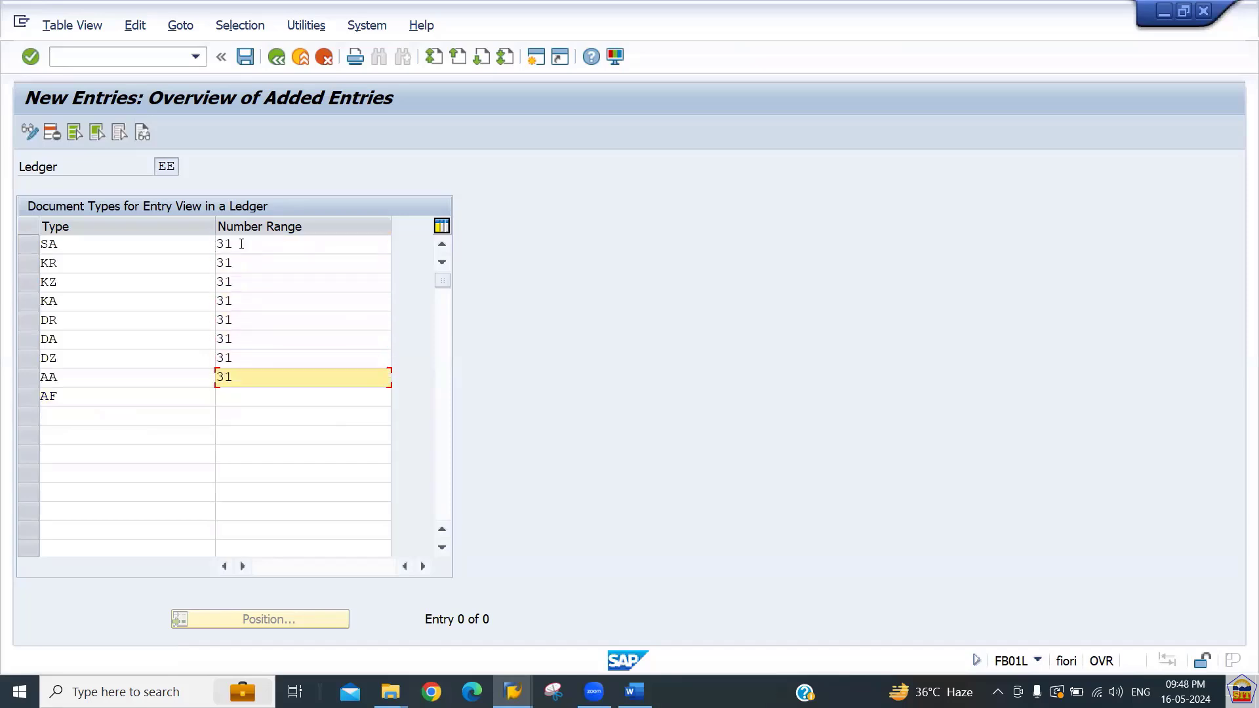
pyautogui.write('313131')
pyautogui.press('Return')
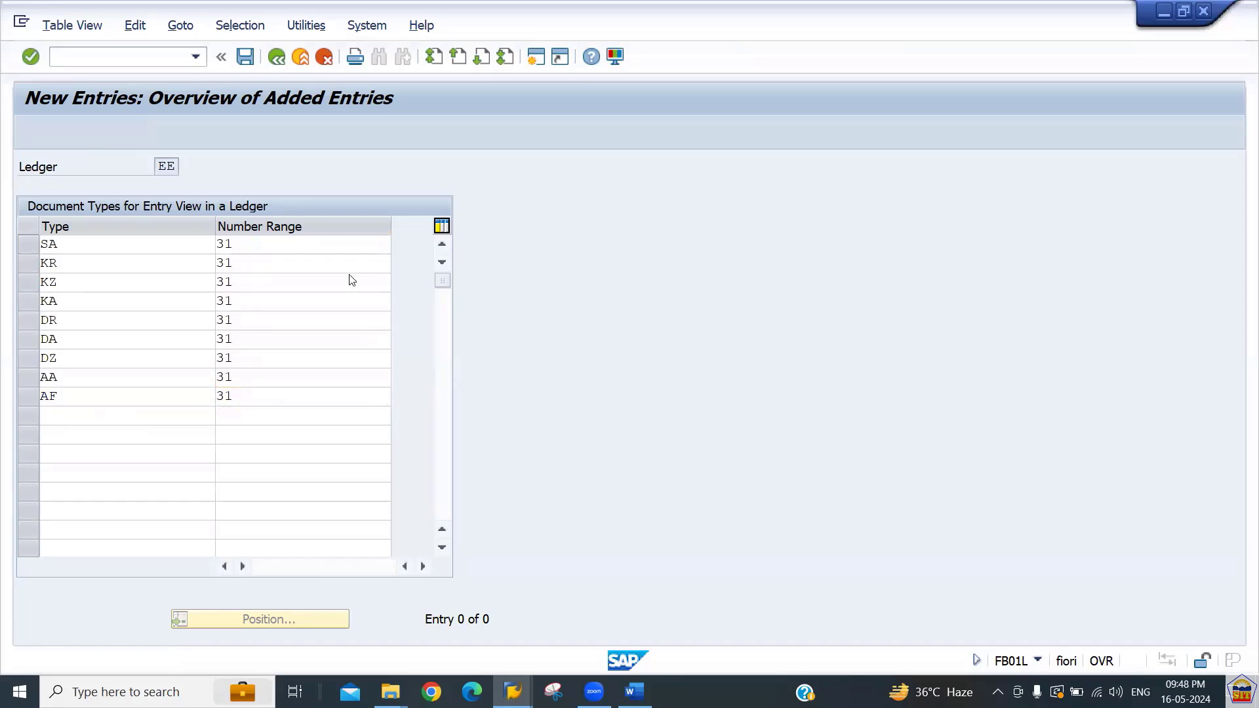
# Save the document type entries under the customizing request and return to the IMG.
pyautogui.hotkey('ctrl', 's')
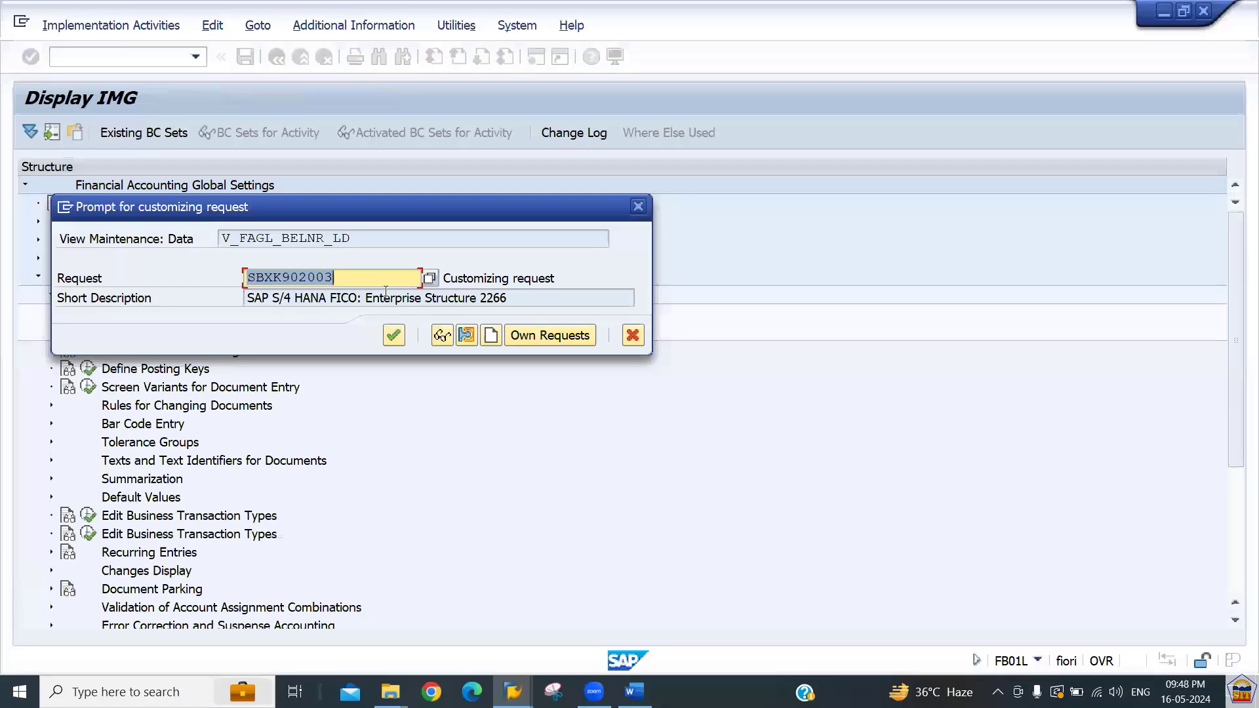
pyautogui.press('Return')
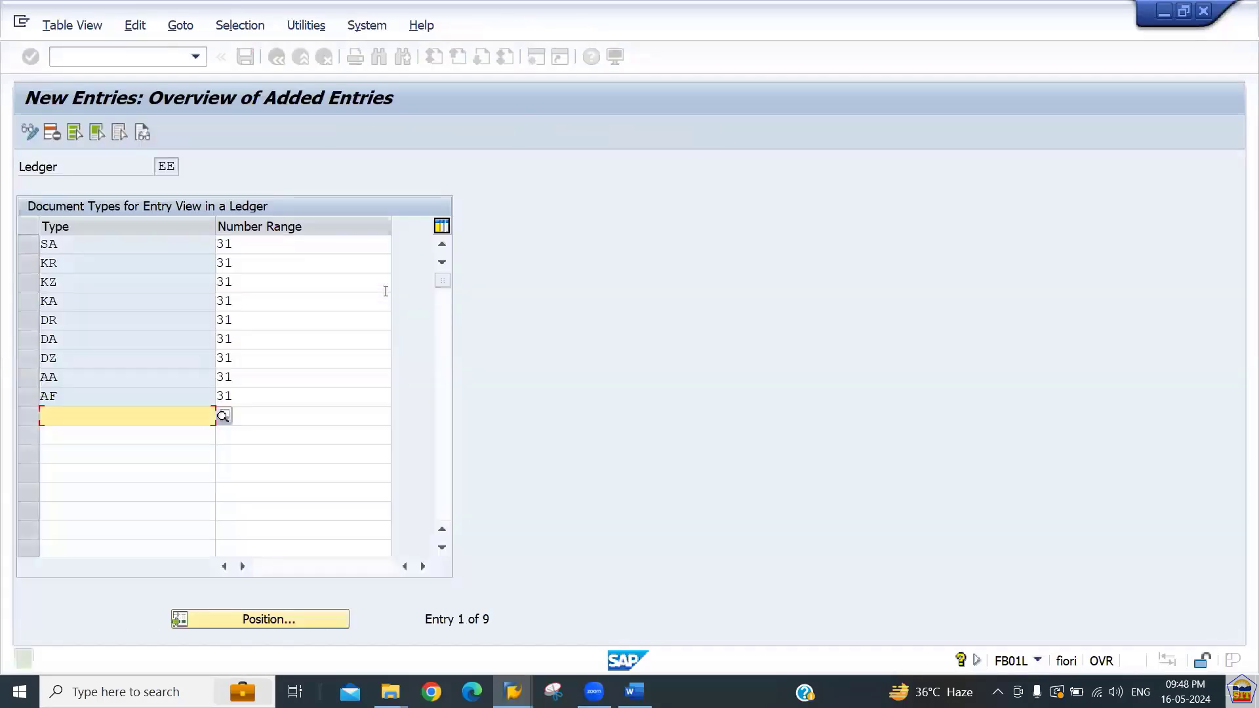
pyautogui.click(278, 57)
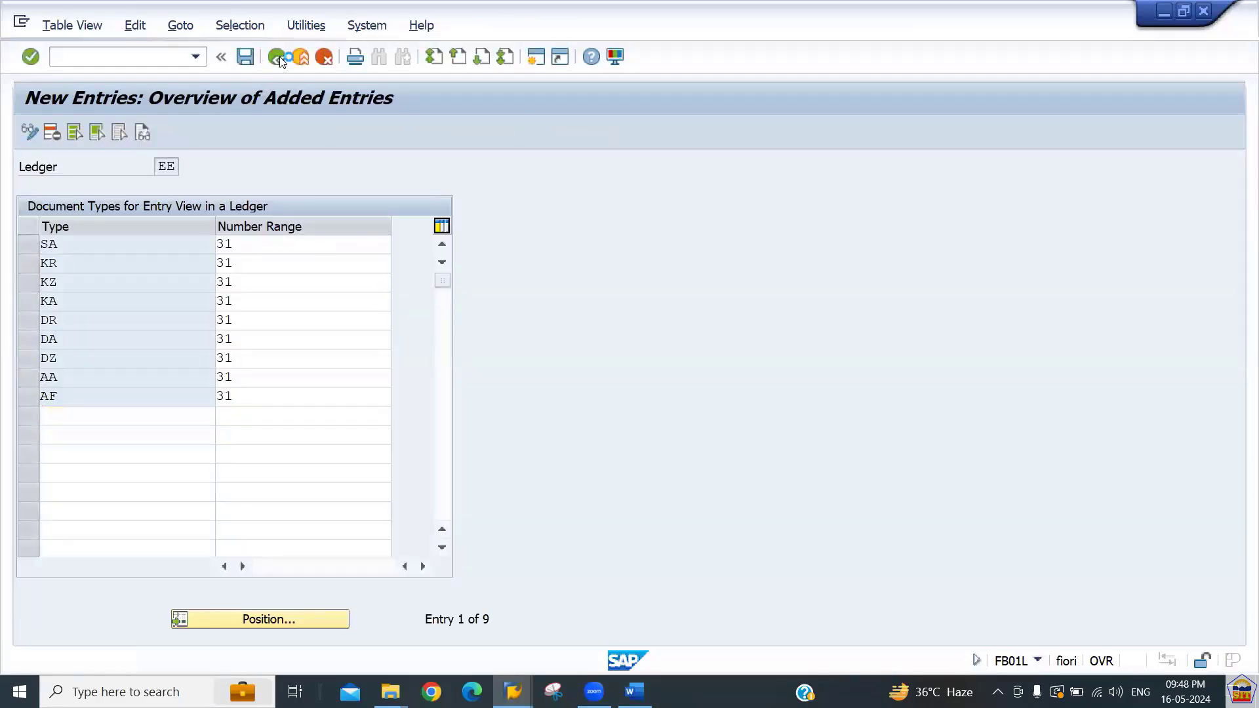
pyautogui.click(278, 57)
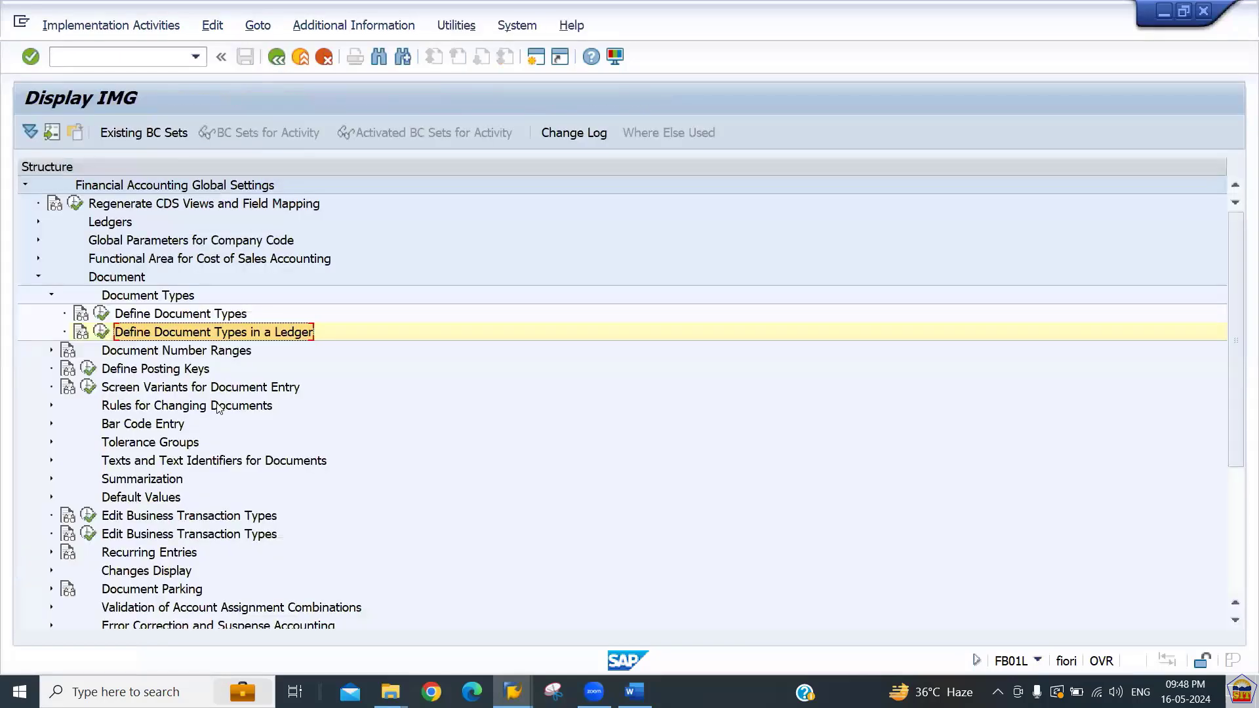
# Open Define Document Number Ranges and display the intervals for company code 2266.
pyautogui.press('Down')
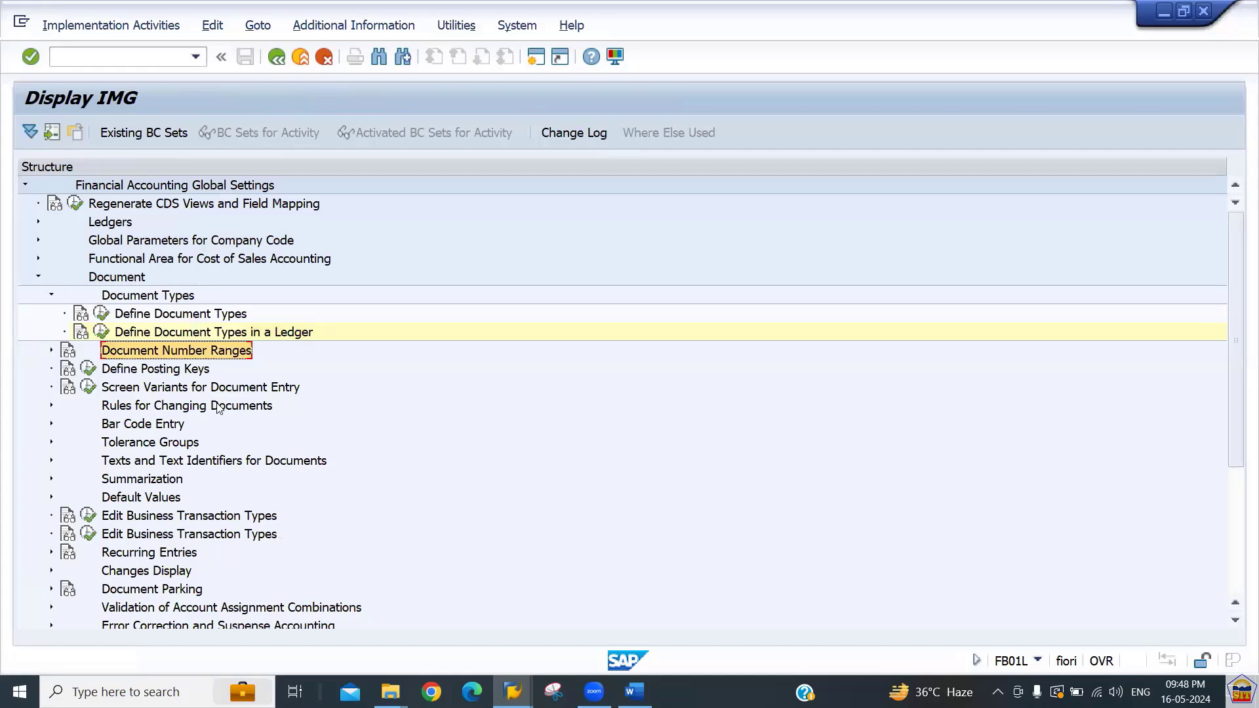
pyautogui.press('Right')
pyautogui.press('Down')
pyautogui.press('Down')
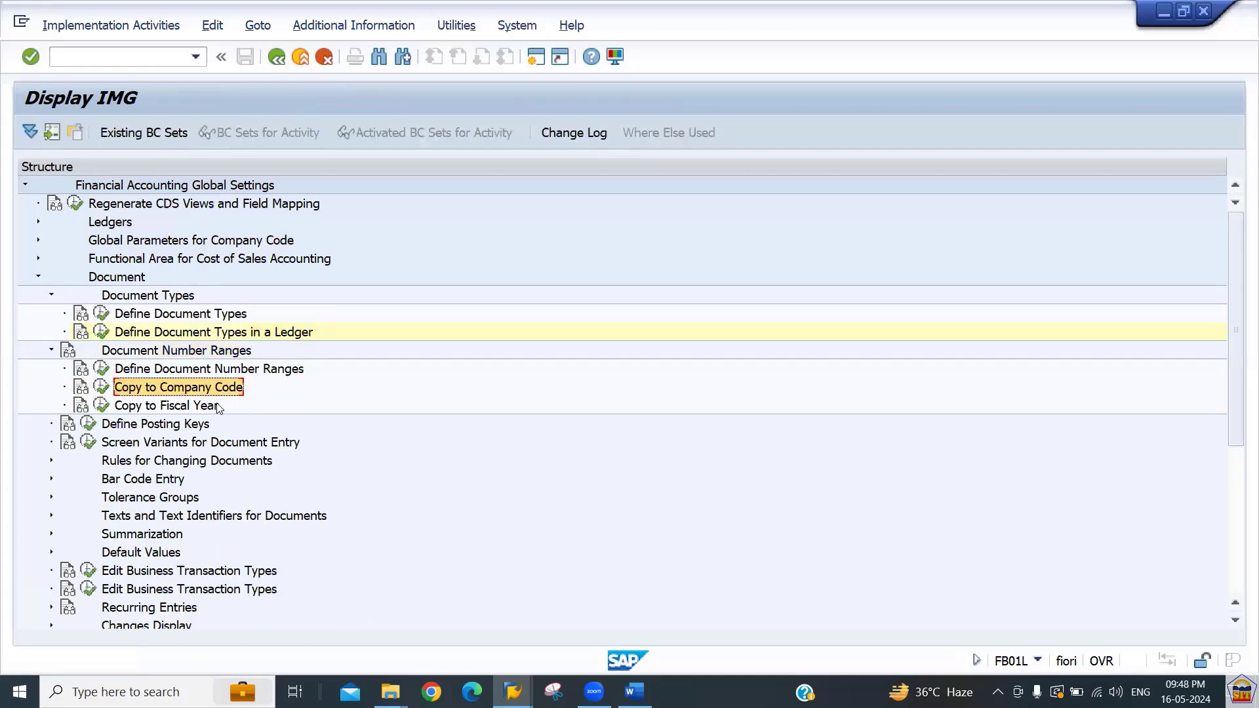
pyautogui.press('Up')
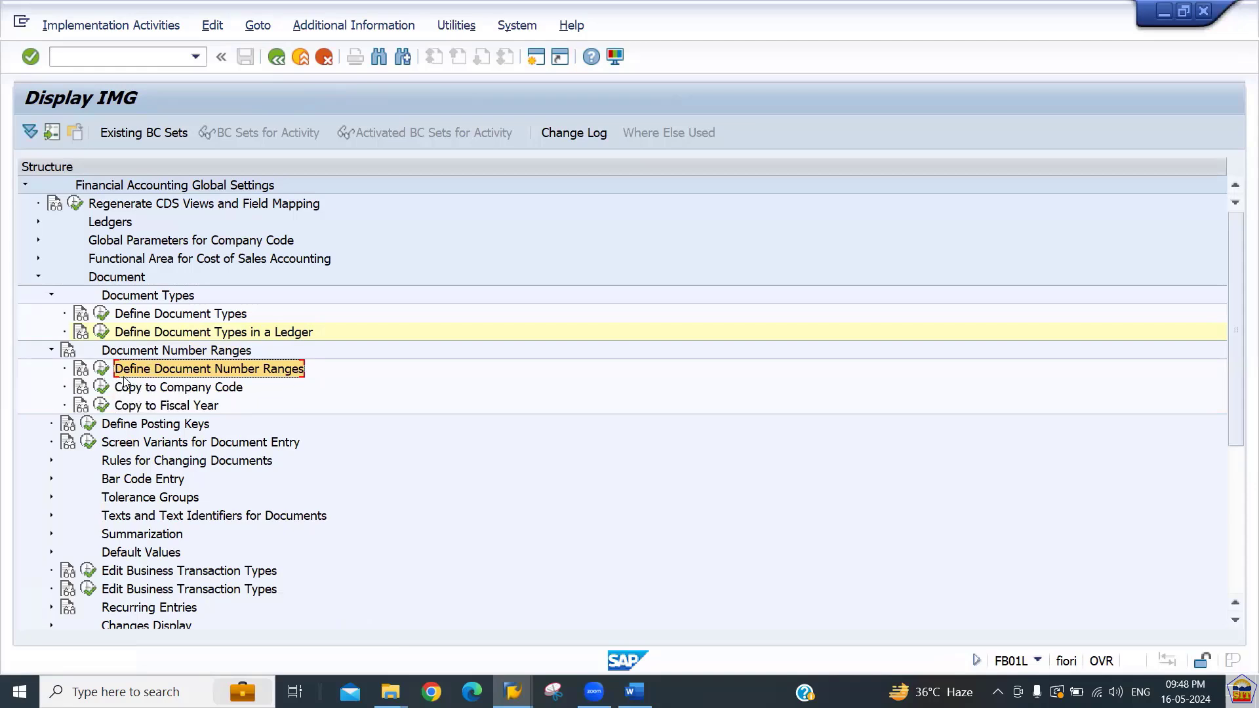
pyautogui.click(102, 369)
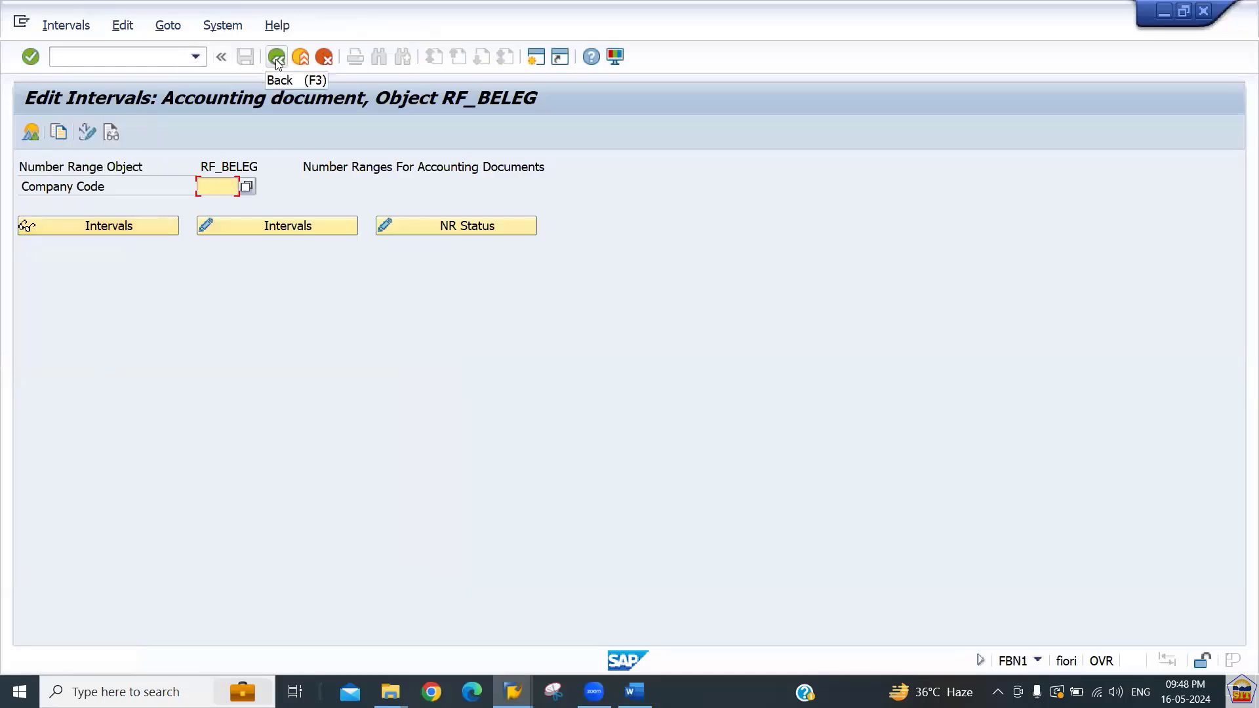
pyautogui.write('2266')
pyautogui.press('Tab')
pyautogui.press('Tab')
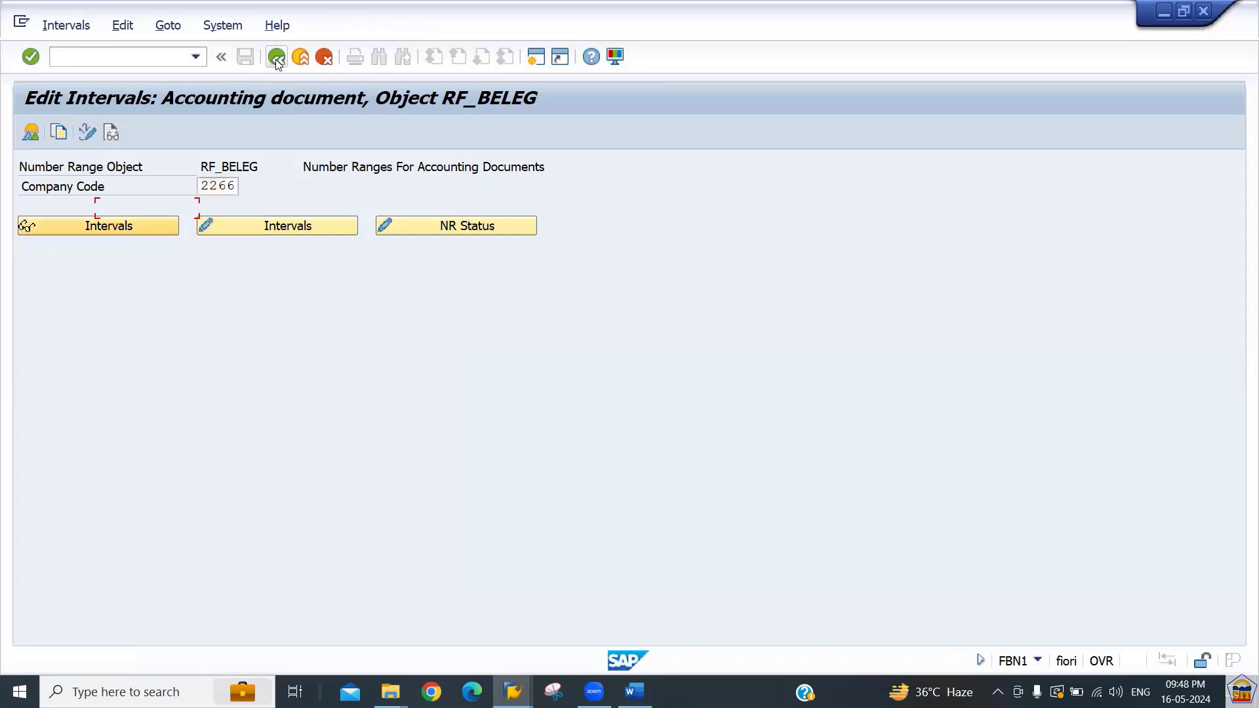
pyautogui.press('Return')
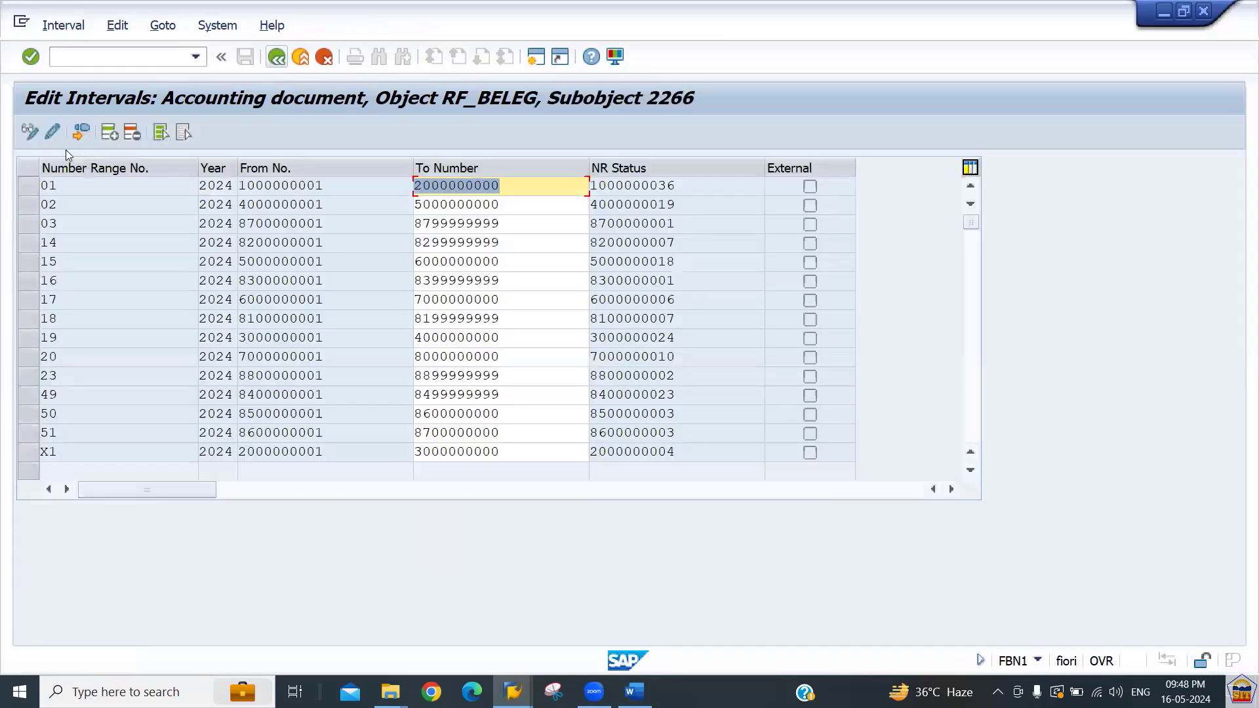
pyautogui.click(113, 134)
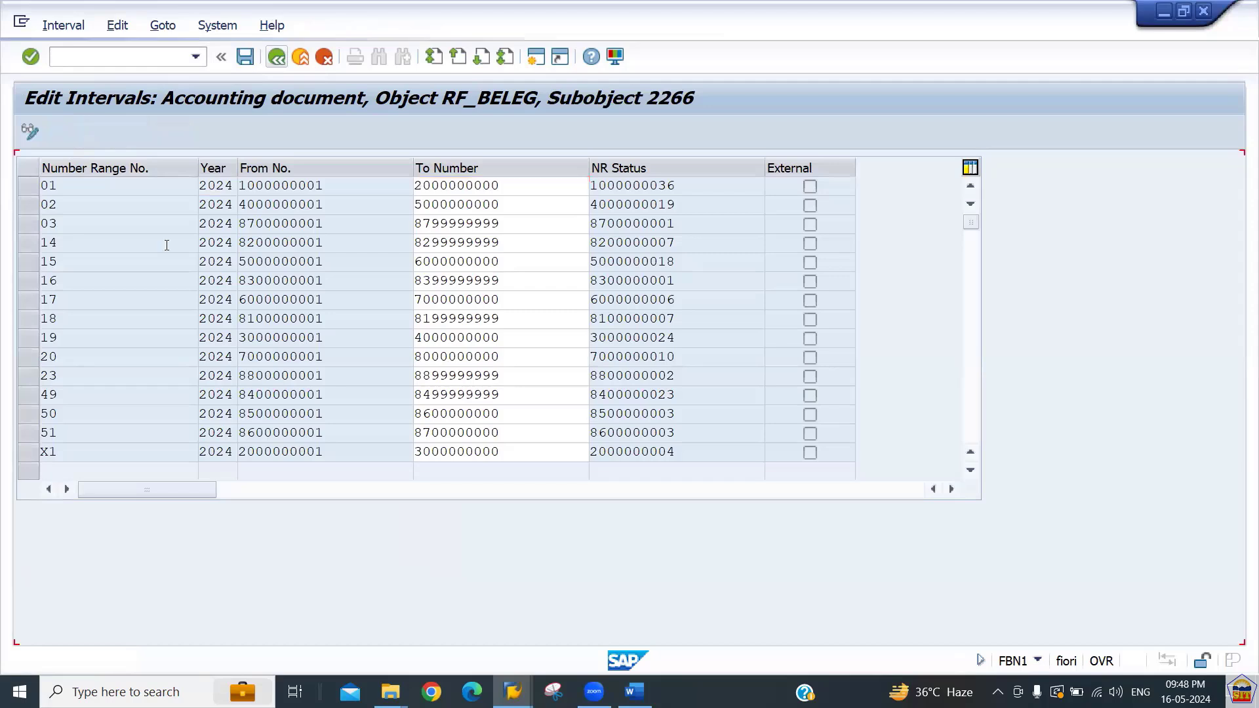
pyautogui.write('31')
pyautogui.press('Tab')
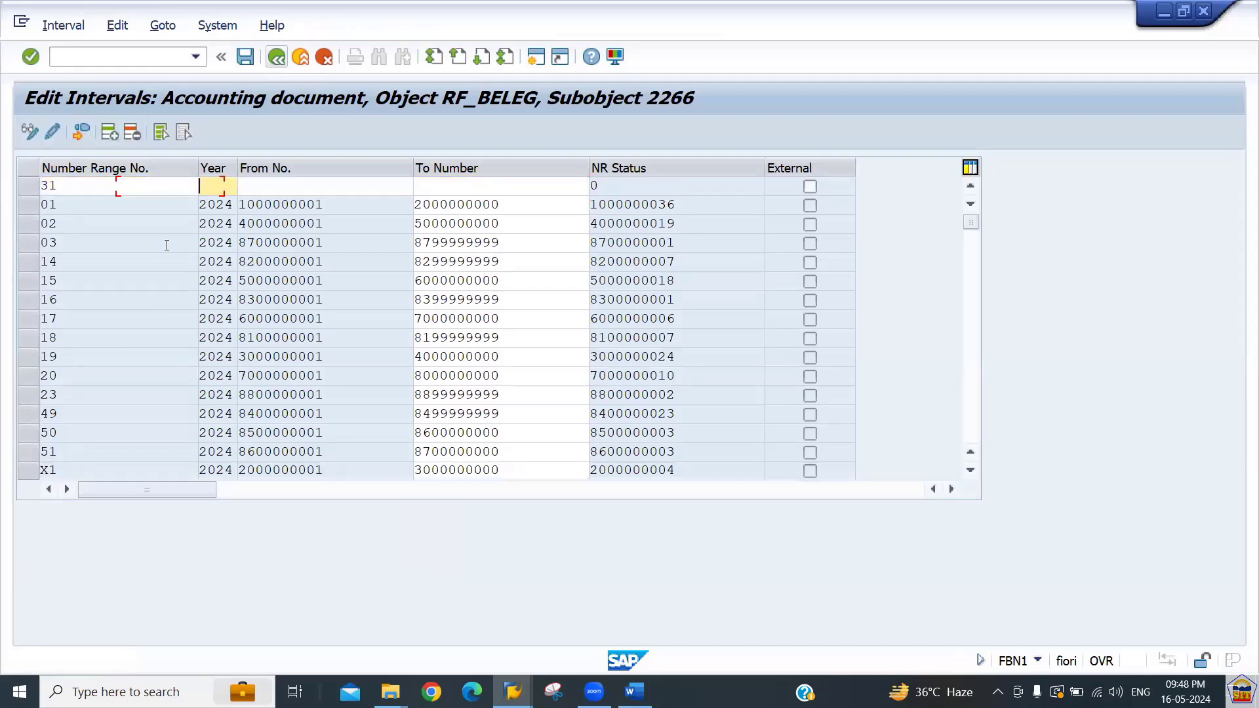
pyautogui.write('2024')
pyautogui.press('Tab')
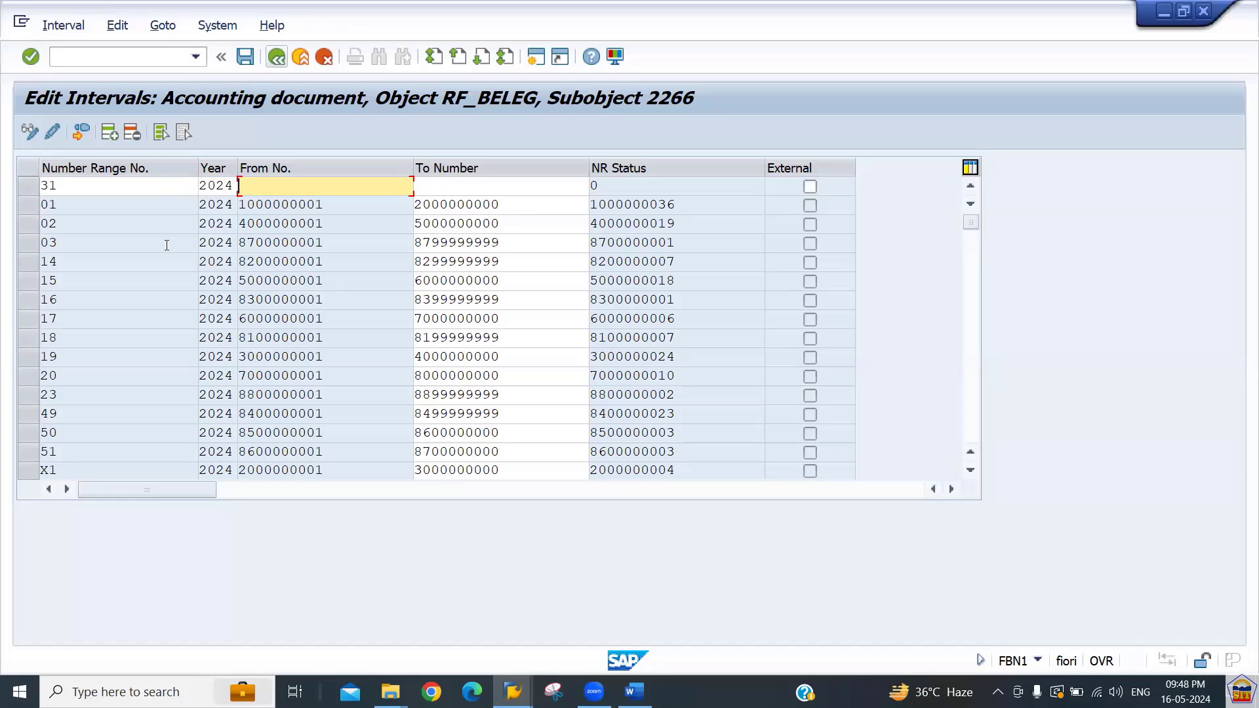
pyautogui.write('9100000001')
pyautogui.press('Tab')
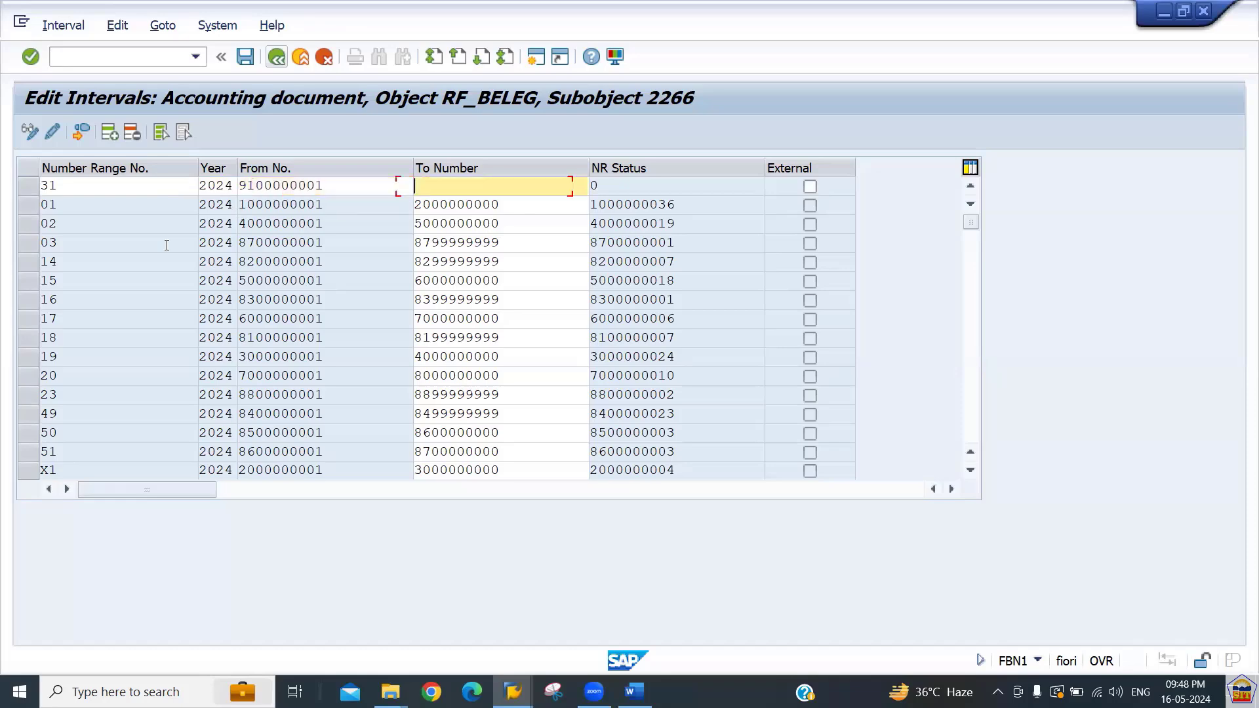
pyautogui.write('919')
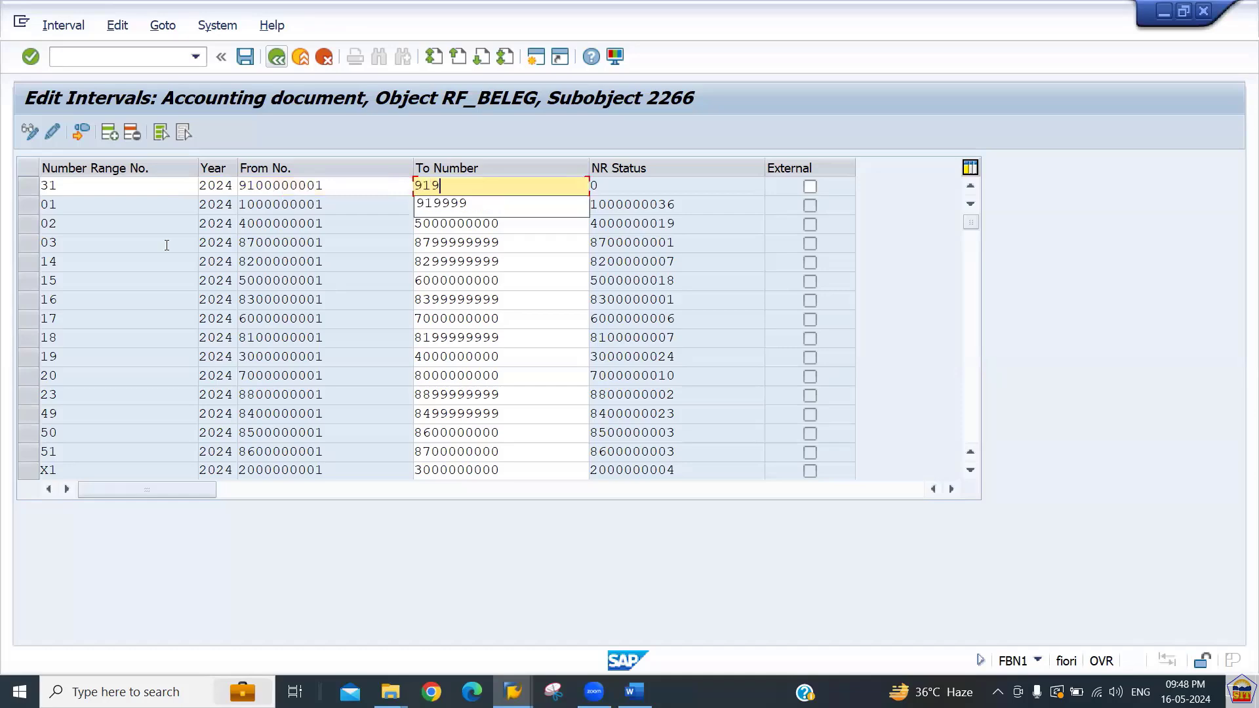
pyautogui.write('9999999')
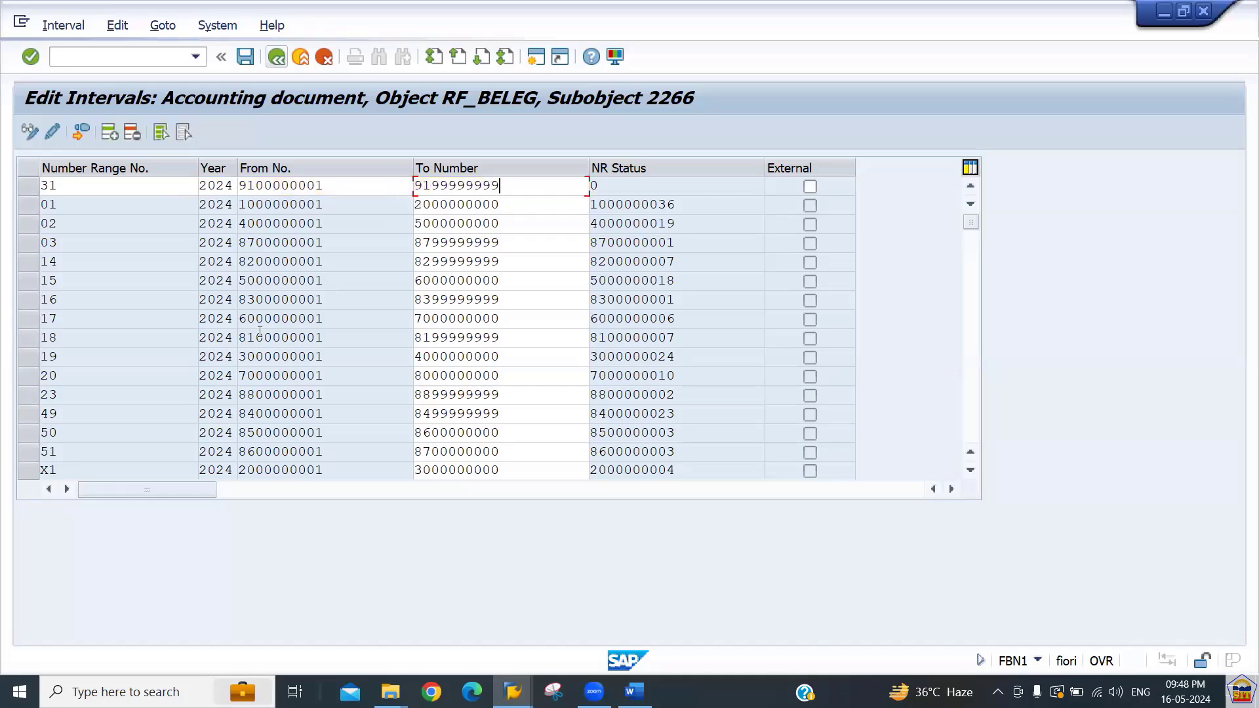
pyautogui.press('Return')
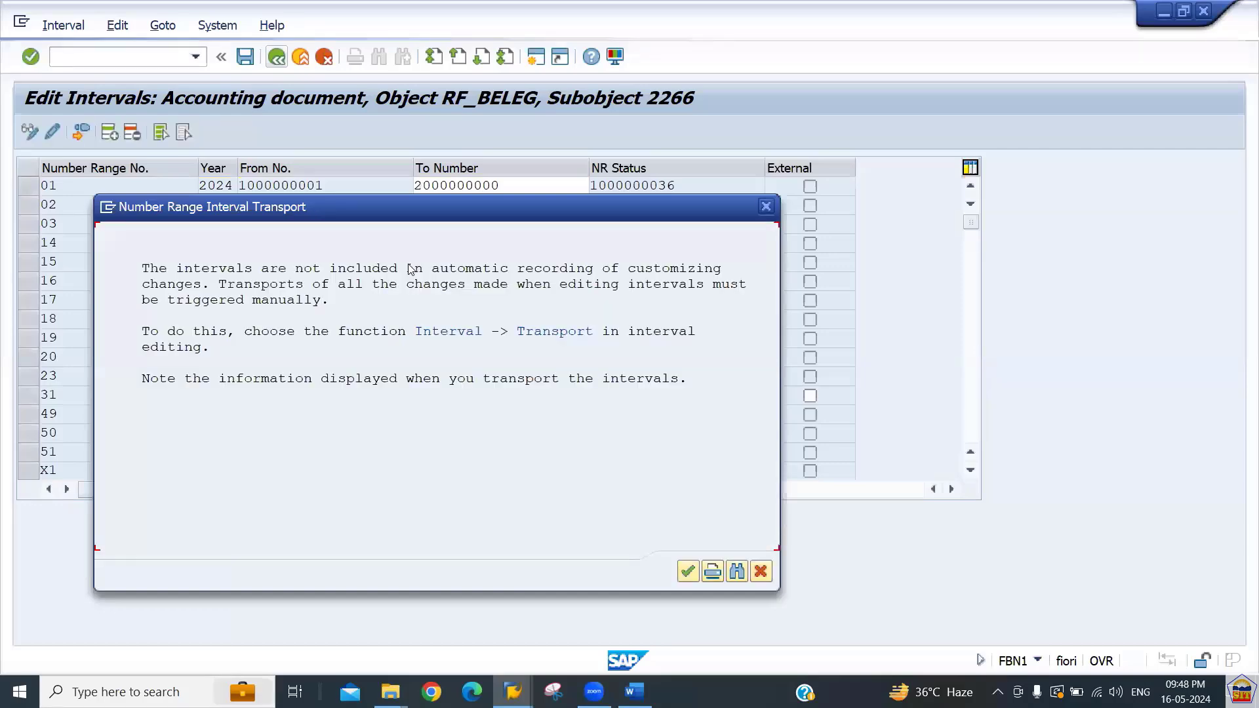
pyautogui.press('Return')
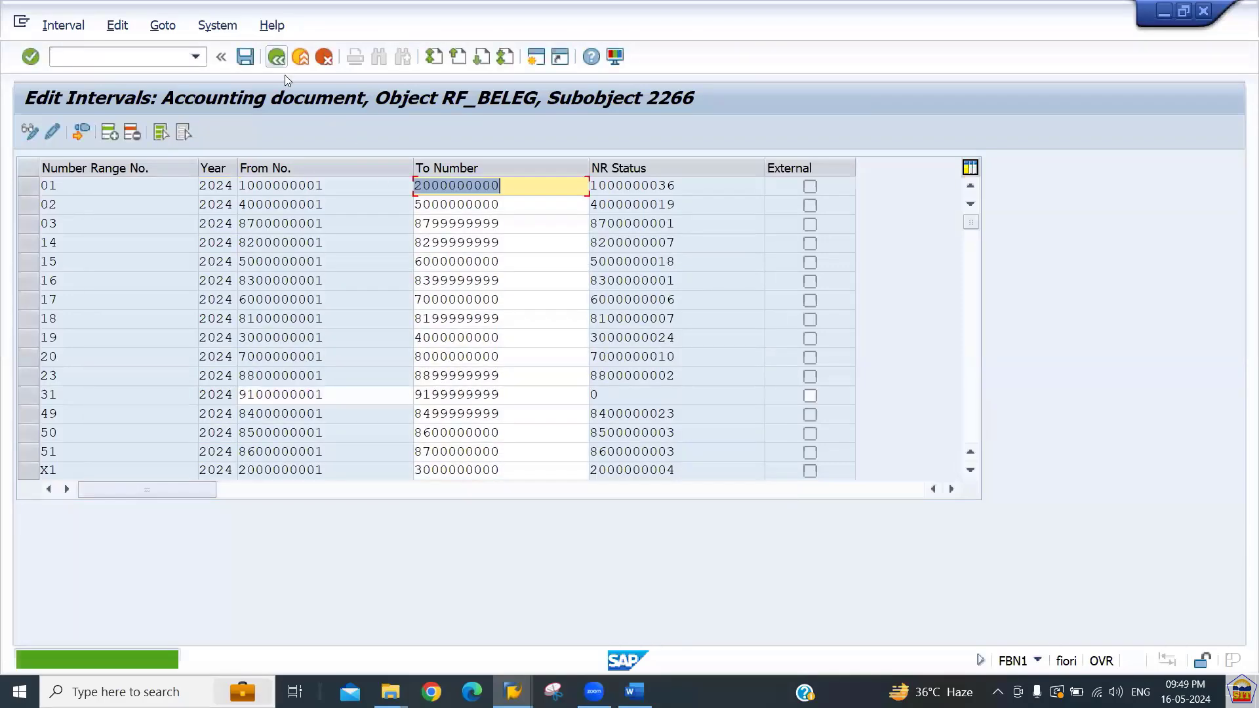
# Leave interval editing, close the help window and continue the general posting for ledger group EE to line item entry.
pyautogui.click(276, 58)
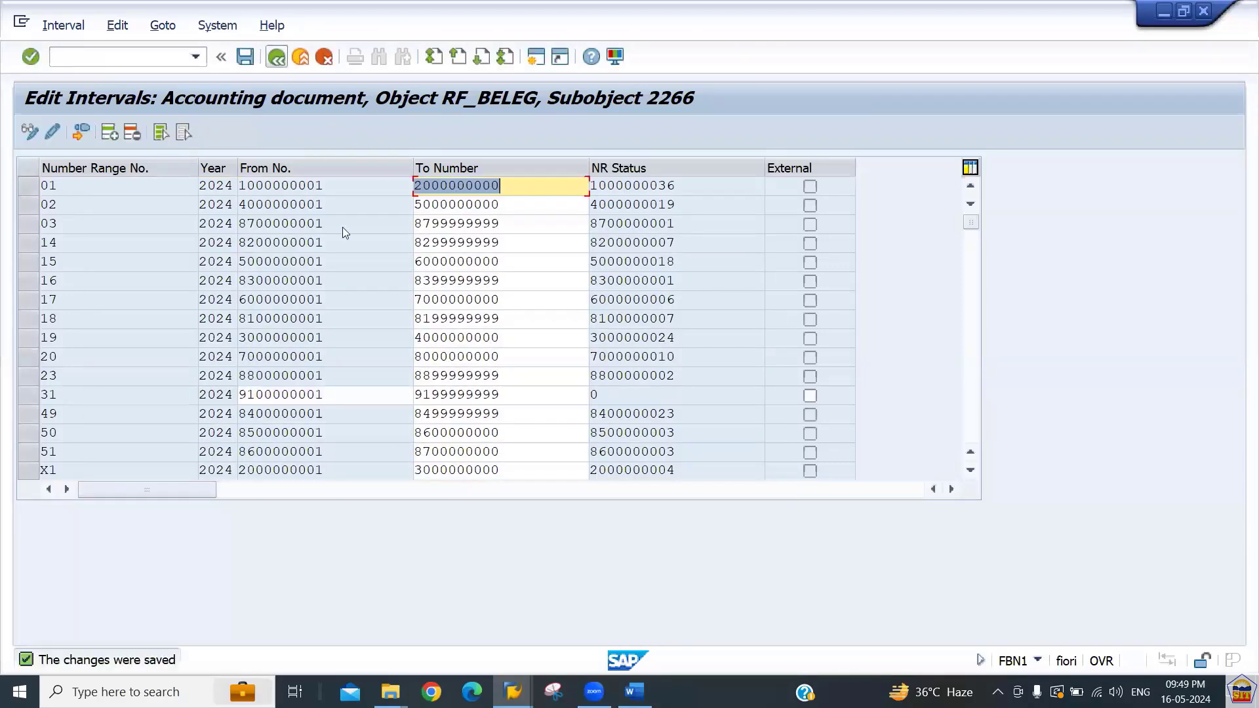
pyautogui.click(278, 60)
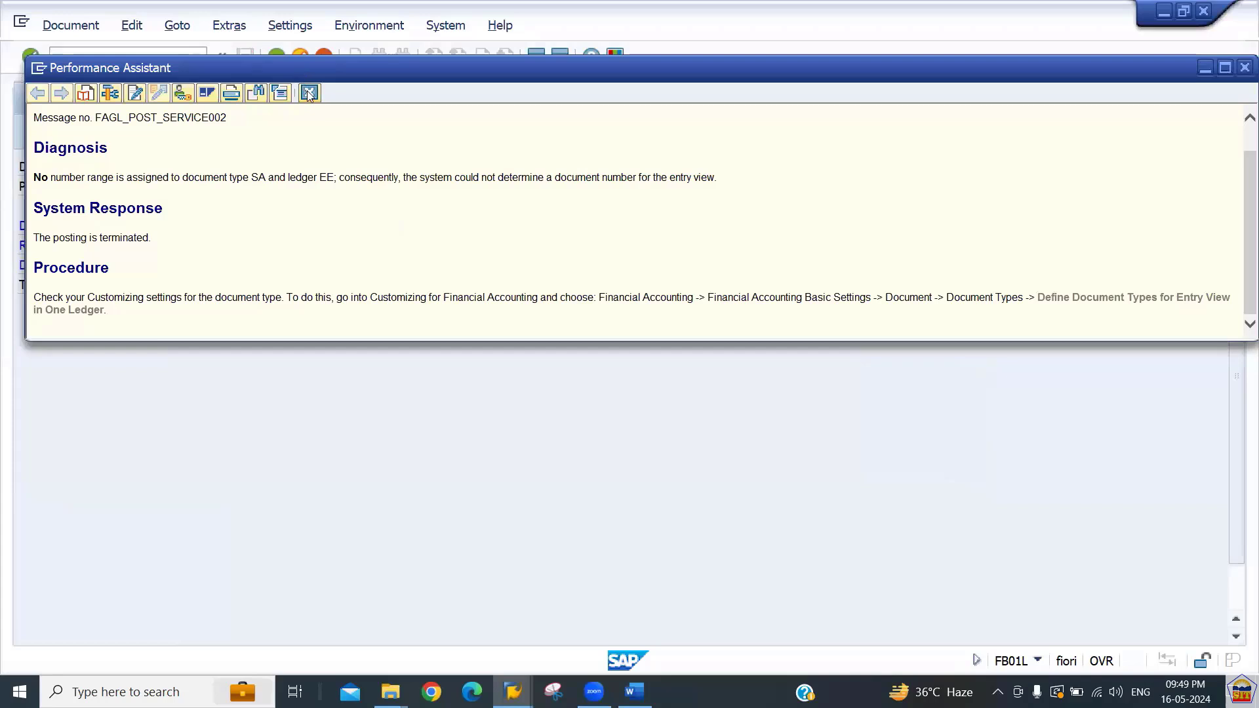
pyautogui.click(309, 93)
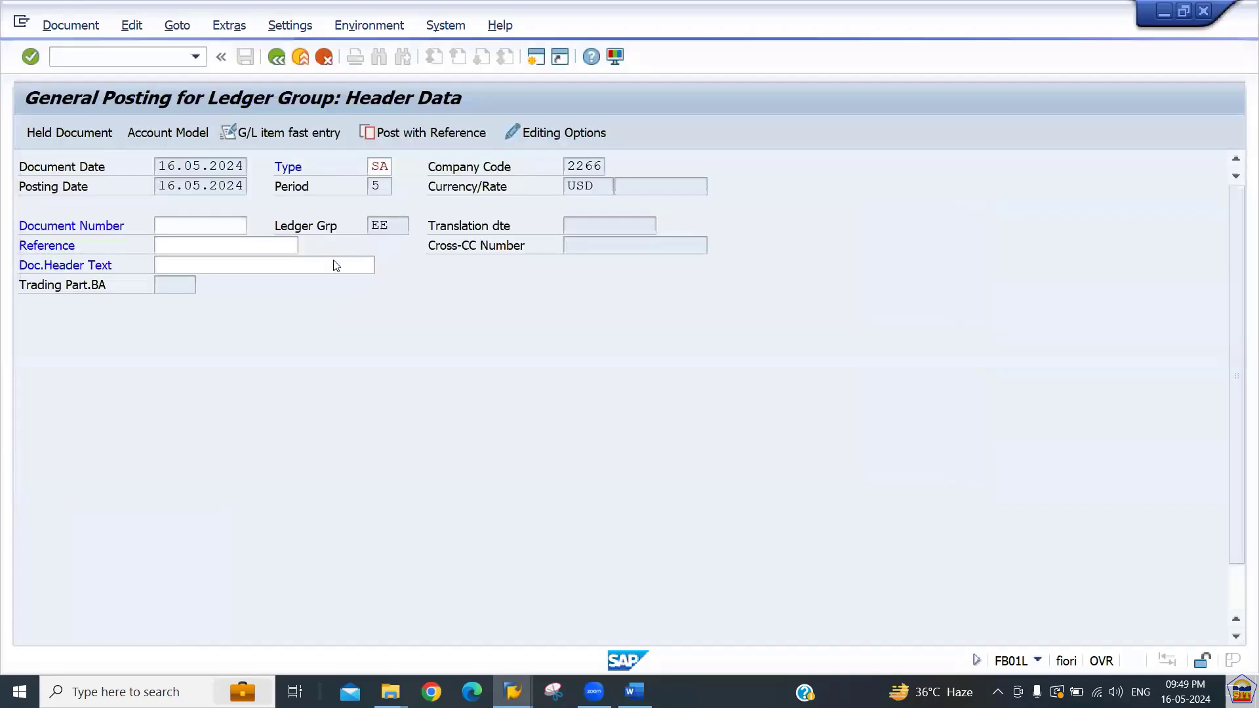
pyautogui.press('Return')
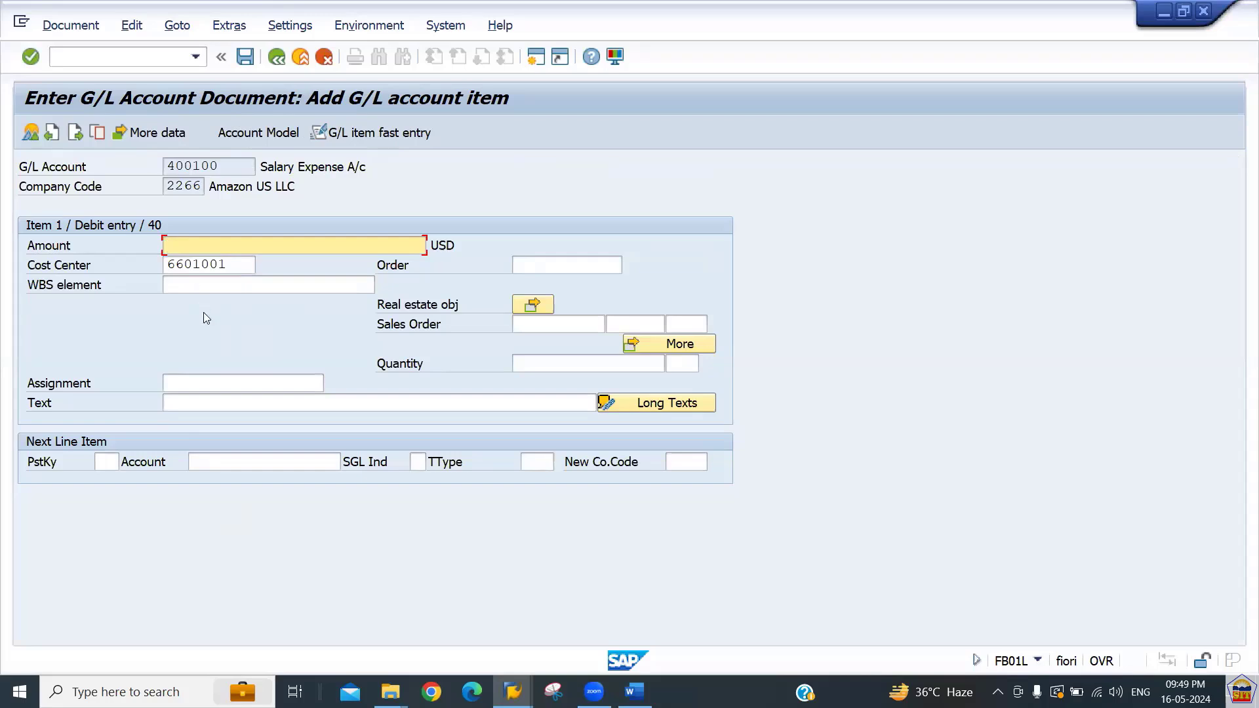
# Set the Salary Expense debit item amount to 777000.
pyautogui.write('77777')
pyautogui.press('Tab')
pyautogui.press('Tab')
pyautogui.press('Tab')
pyautogui.hotkey('shift', 'Tab')
pyautogui.hotkey('shift', 'Tab')
pyautogui.hotkey('shift', 'Tab')
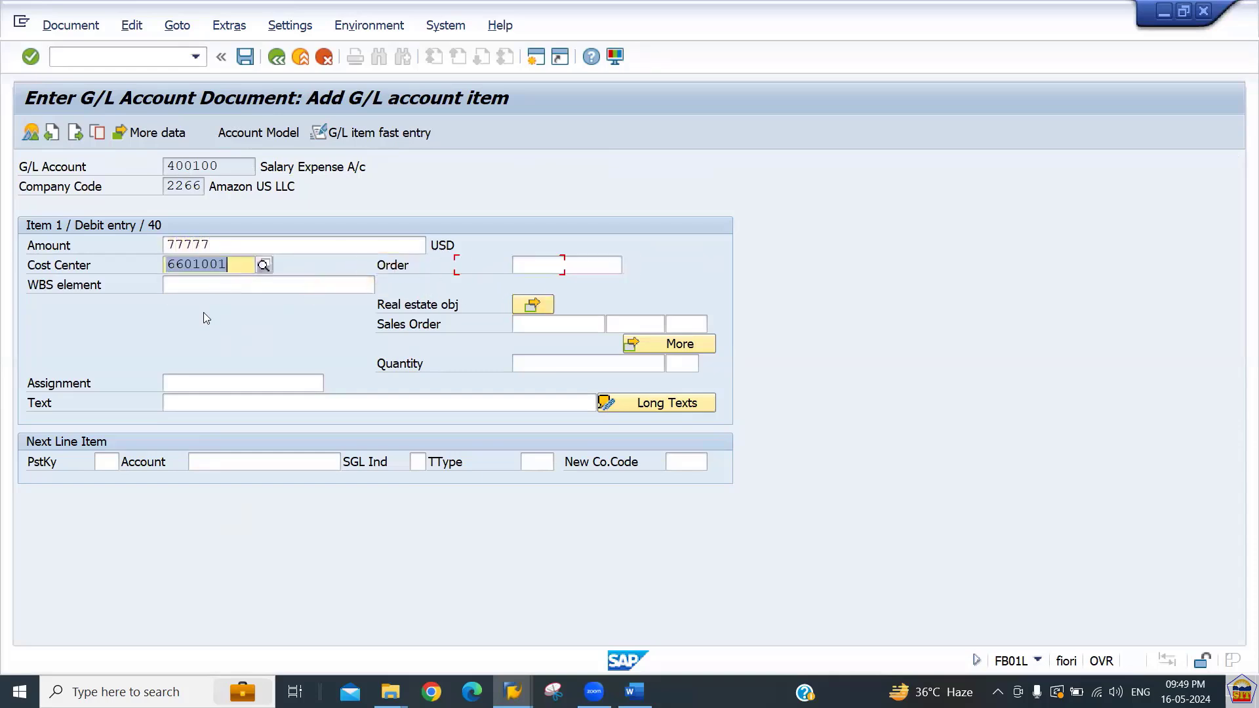
pyautogui.press('Tab')
pyautogui.press('Tab')
pyautogui.press('Tab')
pyautogui.hotkey('shift', 'Tab')
pyautogui.hotkey('shift', 'Tab')
pyautogui.hotkey('shift', 'Tab')
pyautogui.hotkey('shift', 'Tab')
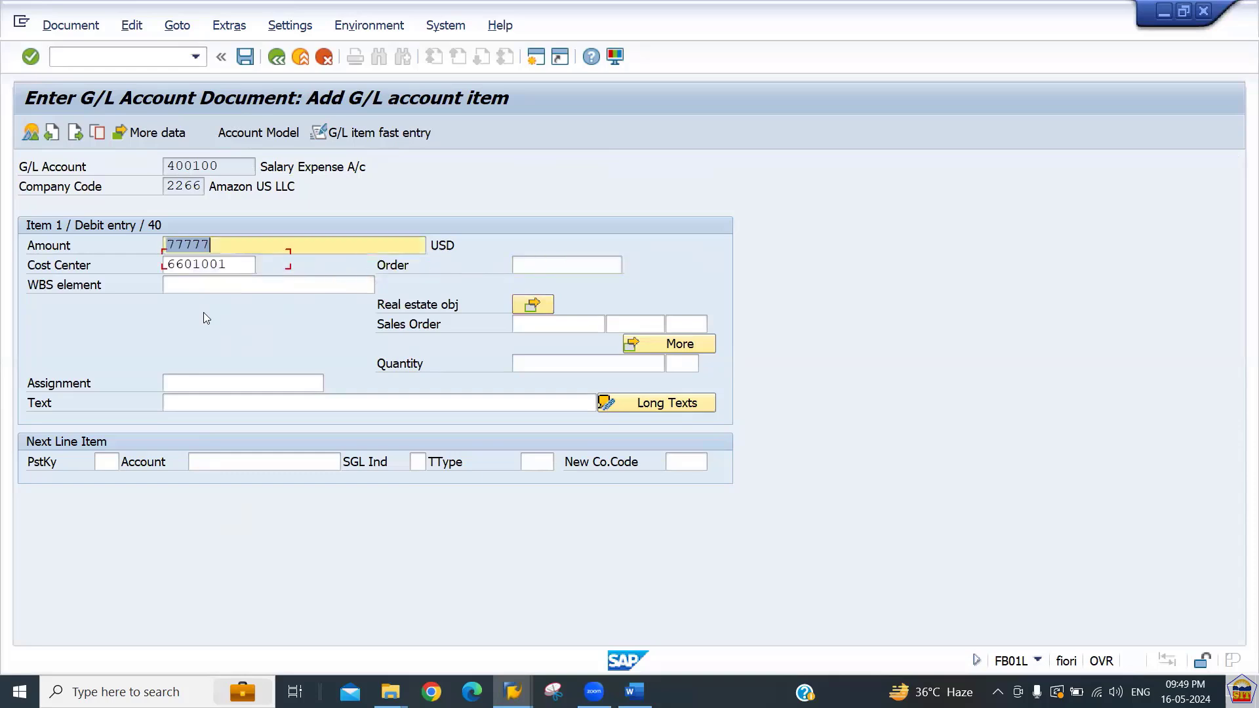
pyautogui.press('End')
pyautogui.press('BackSpace')
pyautogui.press('BackSpace')
pyautogui.write('000')
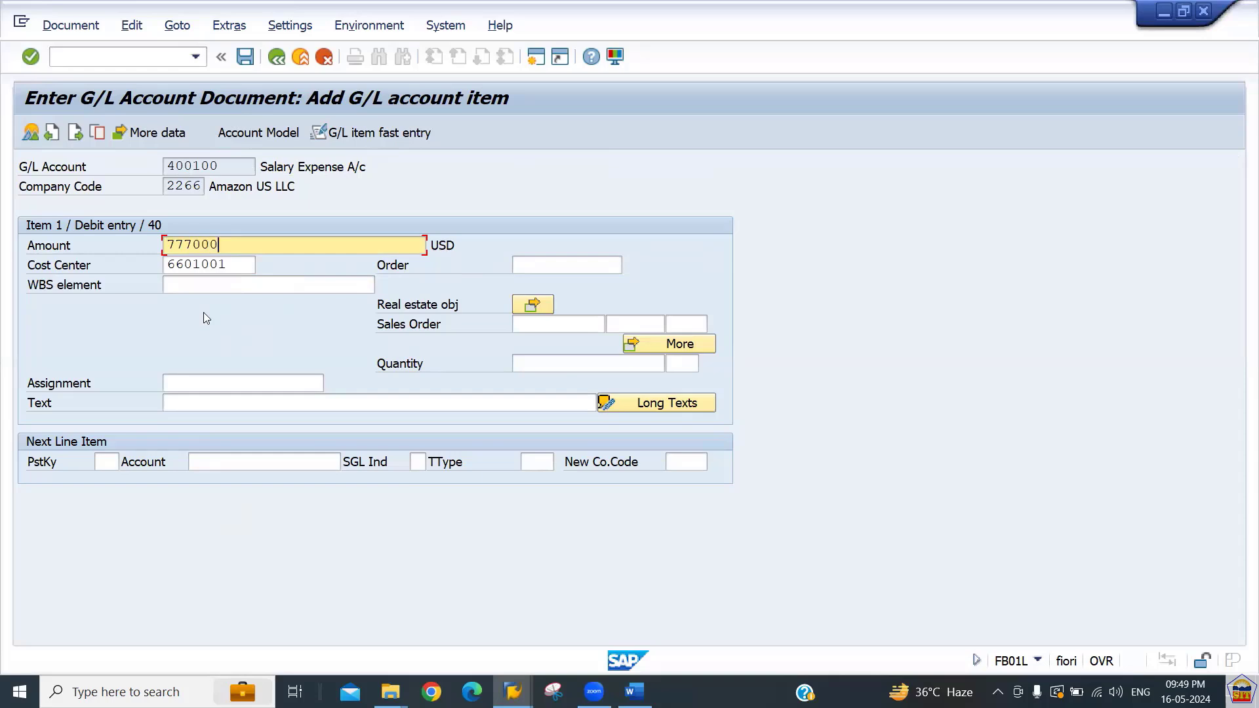
# Enter the item text salary paid on the debit line.
pyautogui.press('Tab')
pyautogui.press('Tab')
pyautogui.press('Tab')
pyautogui.press('Tab')
pyautogui.press('Tab')
pyautogui.press('Tab')
pyautogui.press('Tab')
pyautogui.press('Tab')
pyautogui.press('Tab')
pyautogui.press('Tab')
pyautogui.press('Tab')
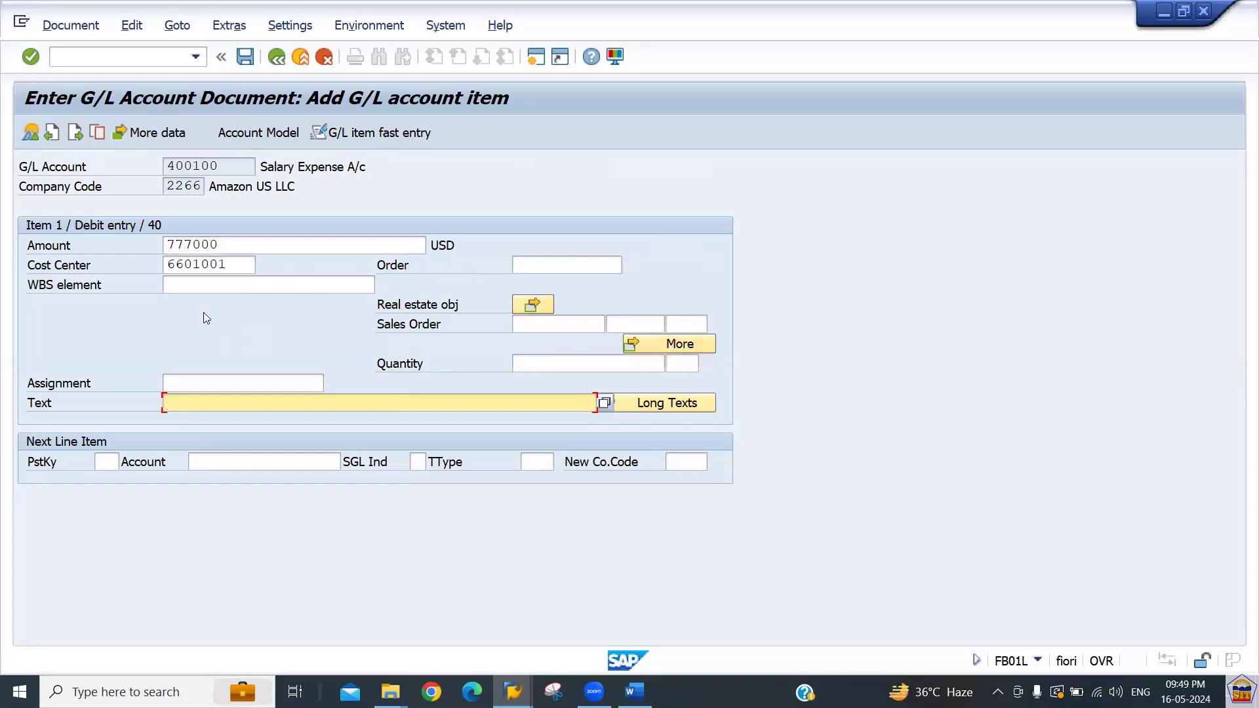
pyautogui.write('salary paid')
# Start the next line item with posting key 50 and account 200100.
pyautogui.press('Tab')
pyautogui.press('Tab')
pyautogui.write('50')
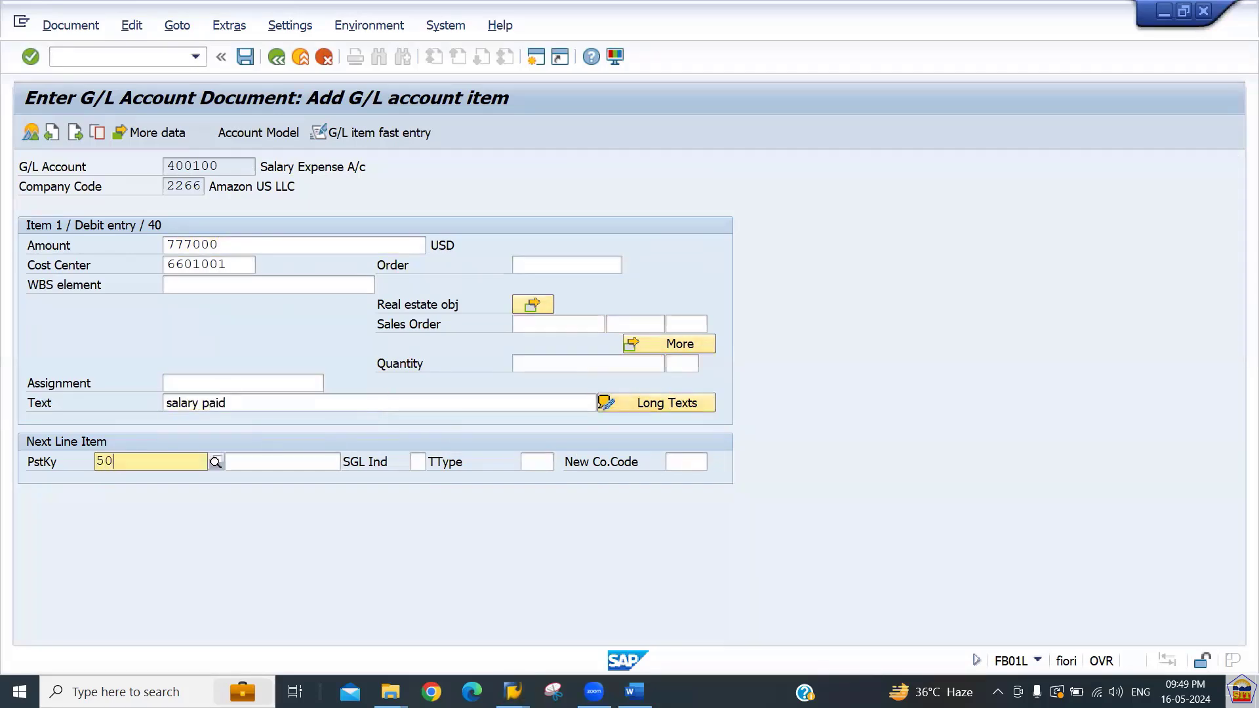
pyautogui.press('Tab')
pyautogui.write('200100')
pyautogui.press('Return')
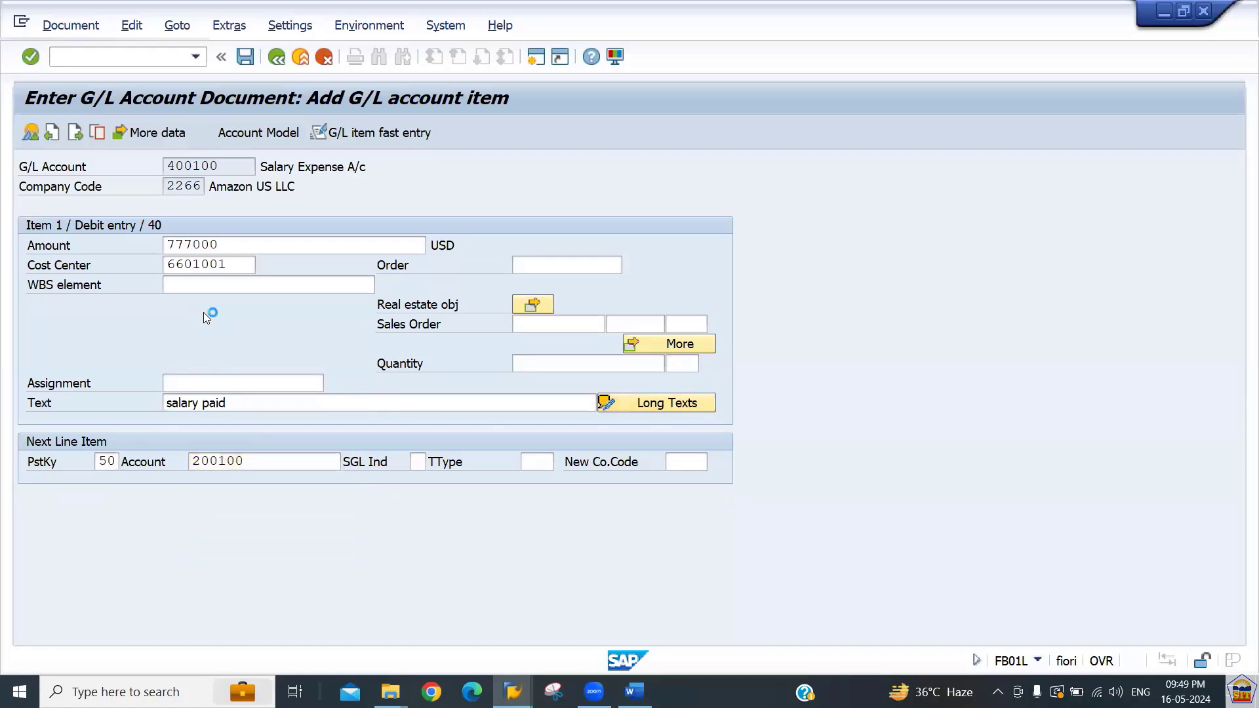
# Fill the Cash credit item with amount * and text +, then try to post the document.
pyautogui.write('*')
pyautogui.press('Tab')
pyautogui.press('Tab')
pyautogui.press('Tab')
pyautogui.press('Tab')
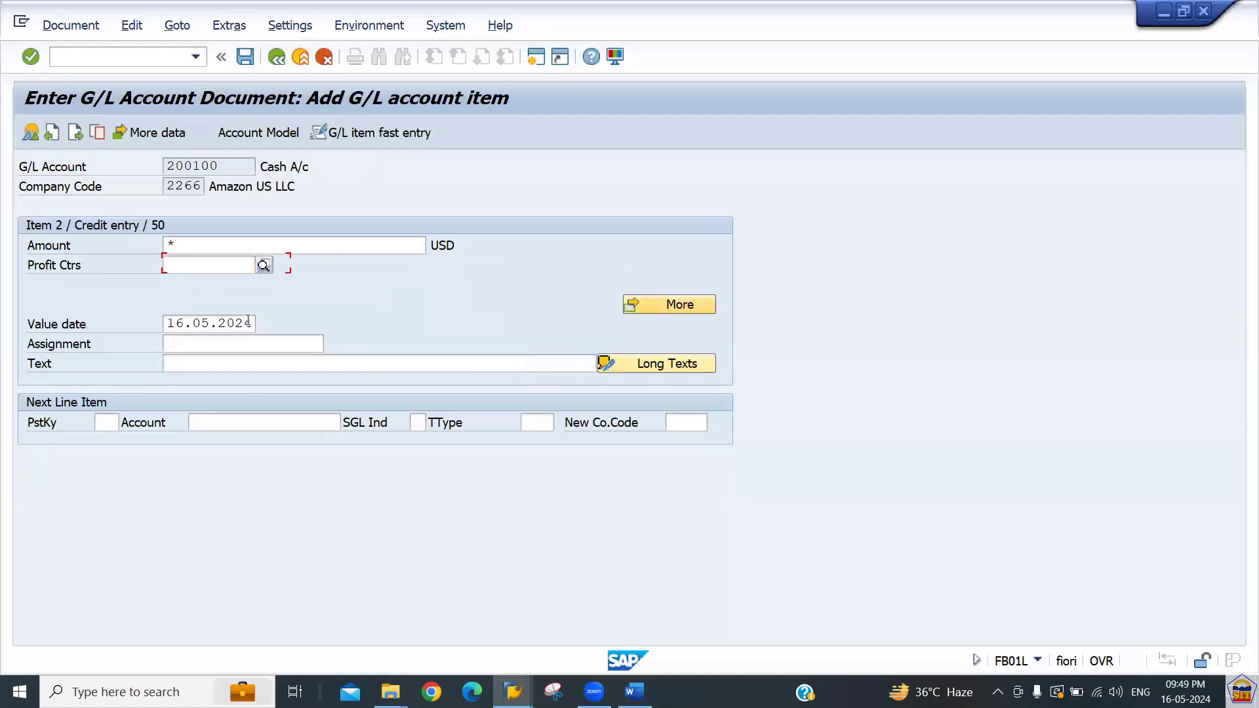
pyautogui.write('+')
pyautogui.press('Return')
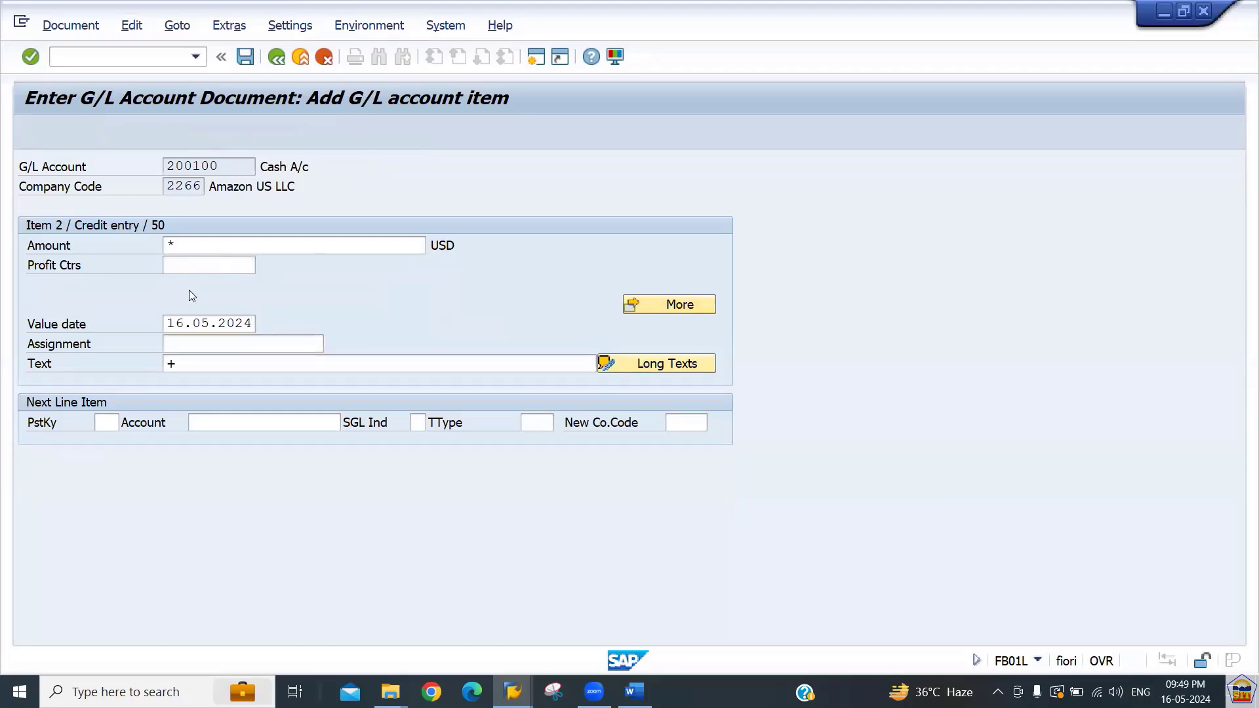
pyautogui.click(29, 134)
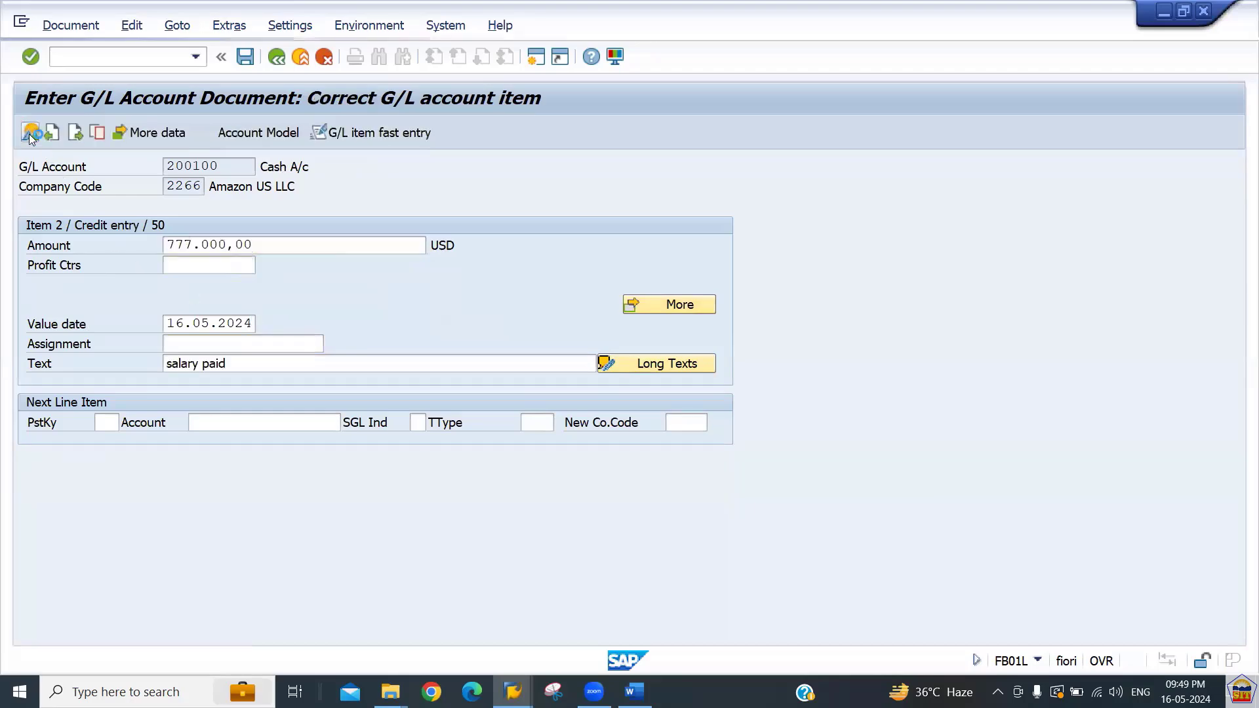
pyautogui.click(245, 56)
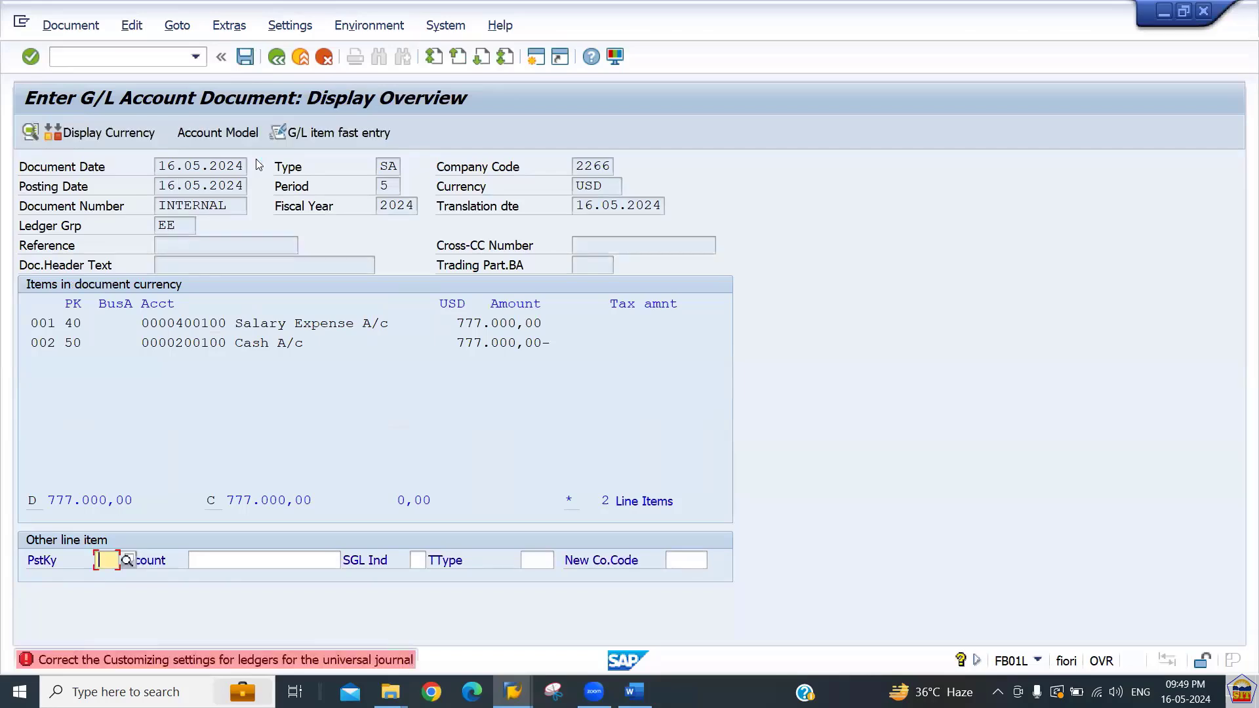
# Open the long text of the ledger customizing error and run the consistency check transaction it suggests.
pyautogui.doubleClick(287, 660)
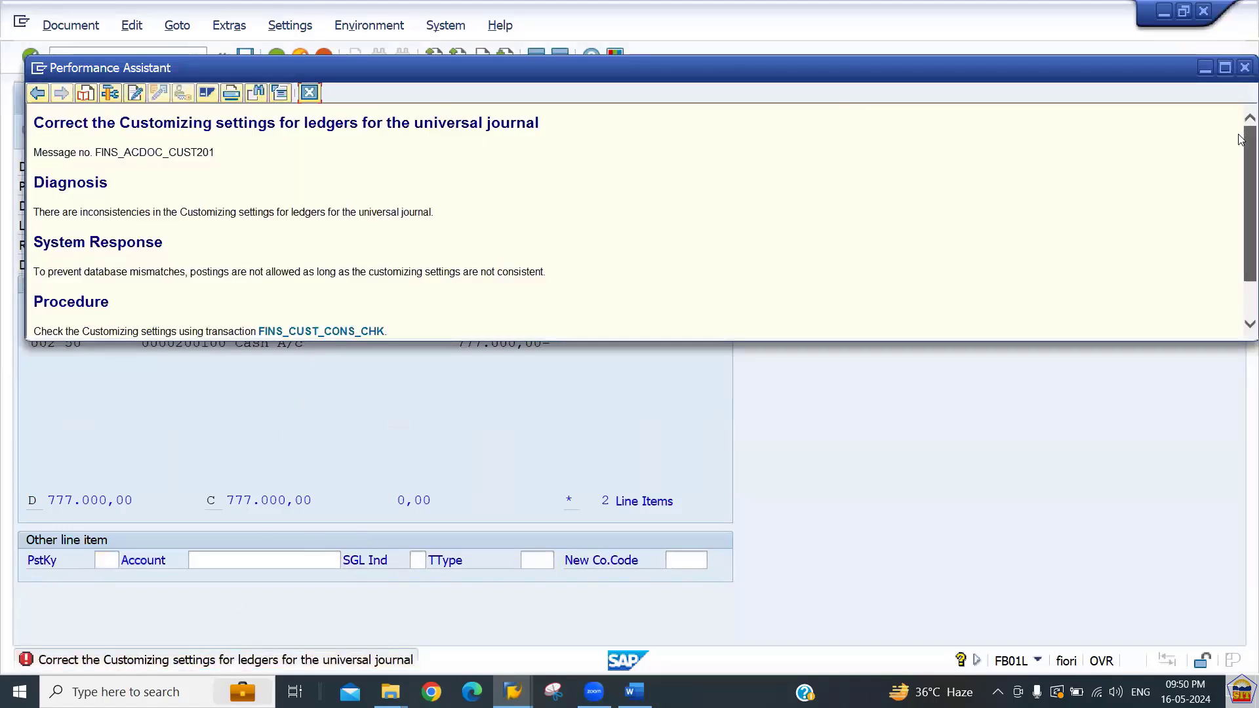
pyautogui.moveTo(1241, 134); pyautogui.dragTo(1241, 204)
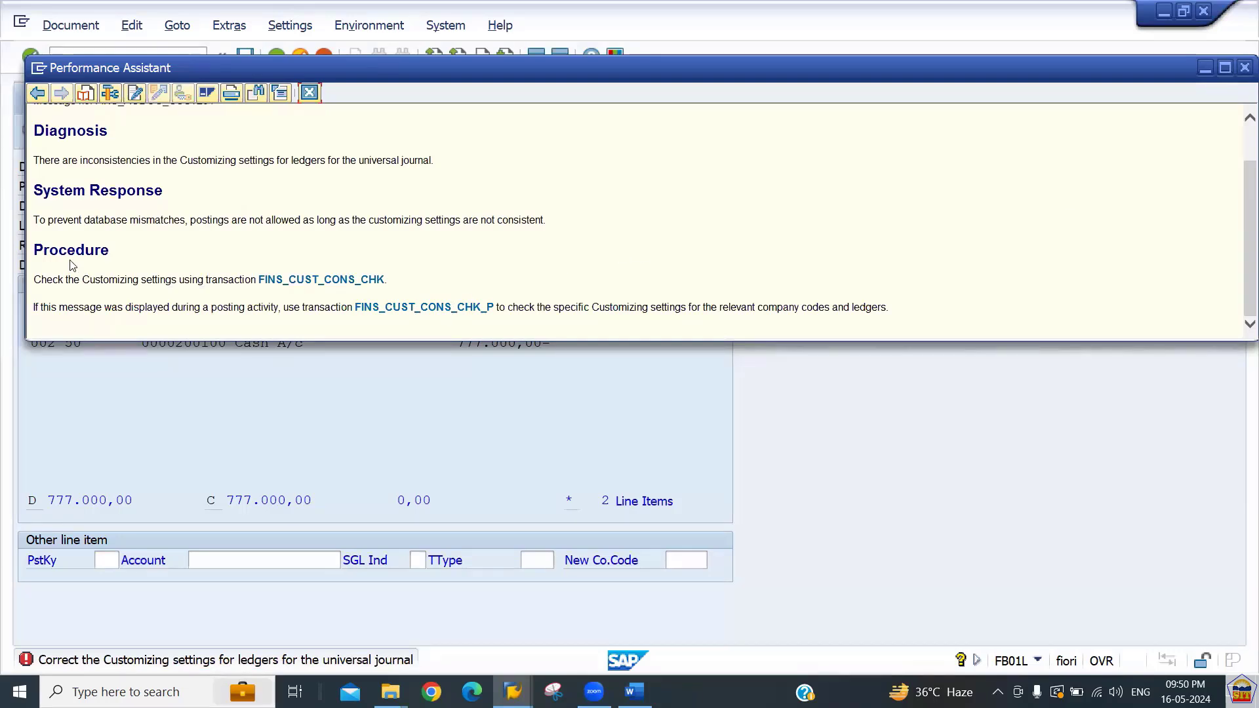
pyautogui.moveTo(115, 272); pyautogui.dragTo(318, 281)
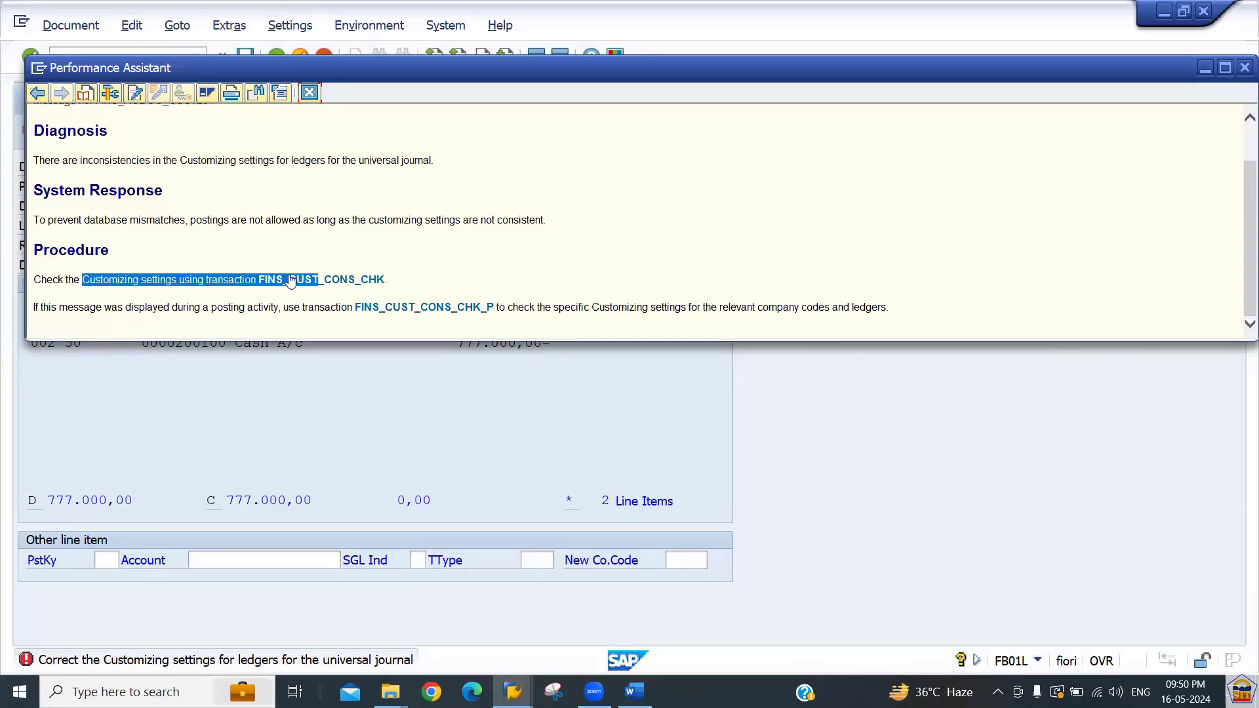
pyautogui.moveTo(162, 310); pyautogui.dragTo(300, 309)
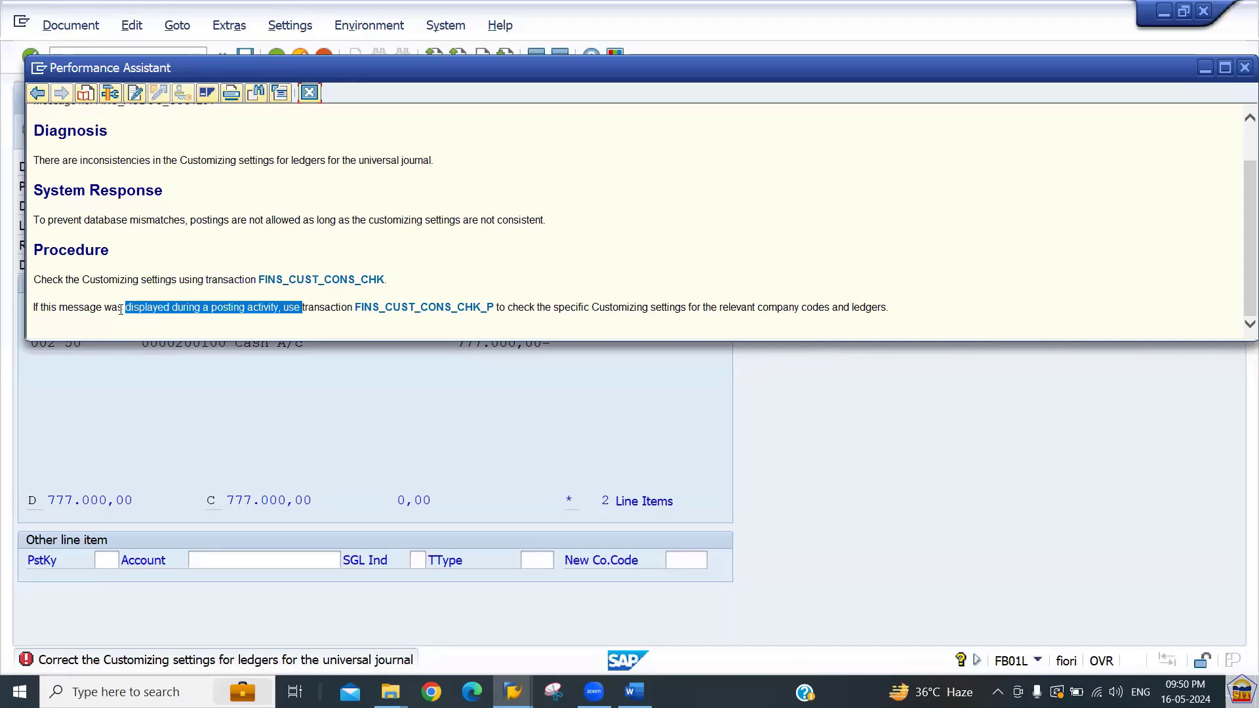
pyautogui.click(121, 309)
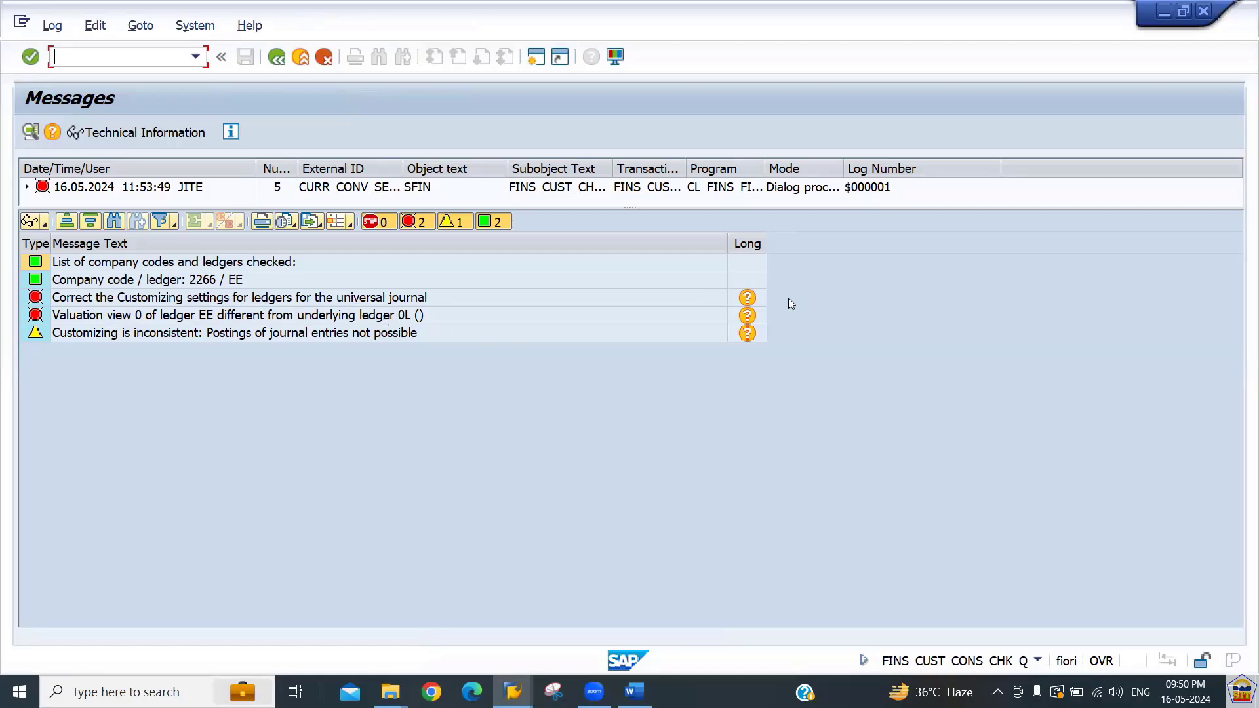
# Read the long text of the valuation view error for ledger EE and close it.
pyautogui.click(748, 316)
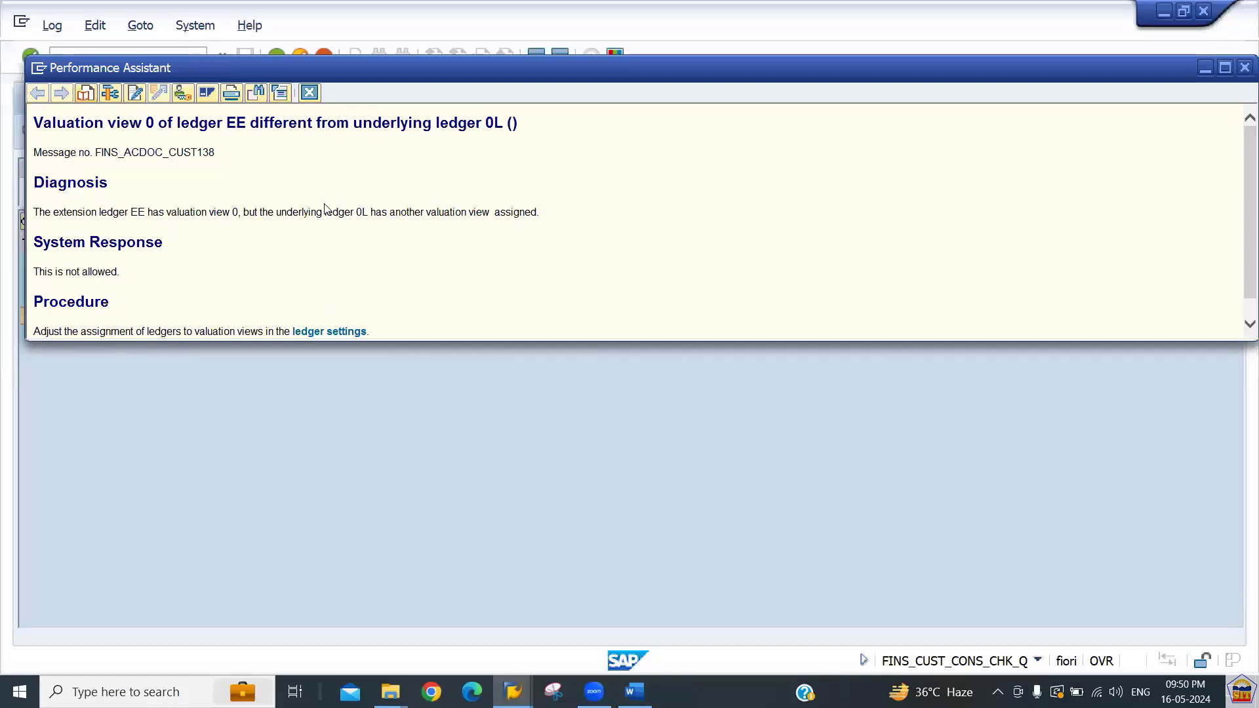
pyautogui.moveTo(345, 214); pyautogui.dragTo(420, 213)
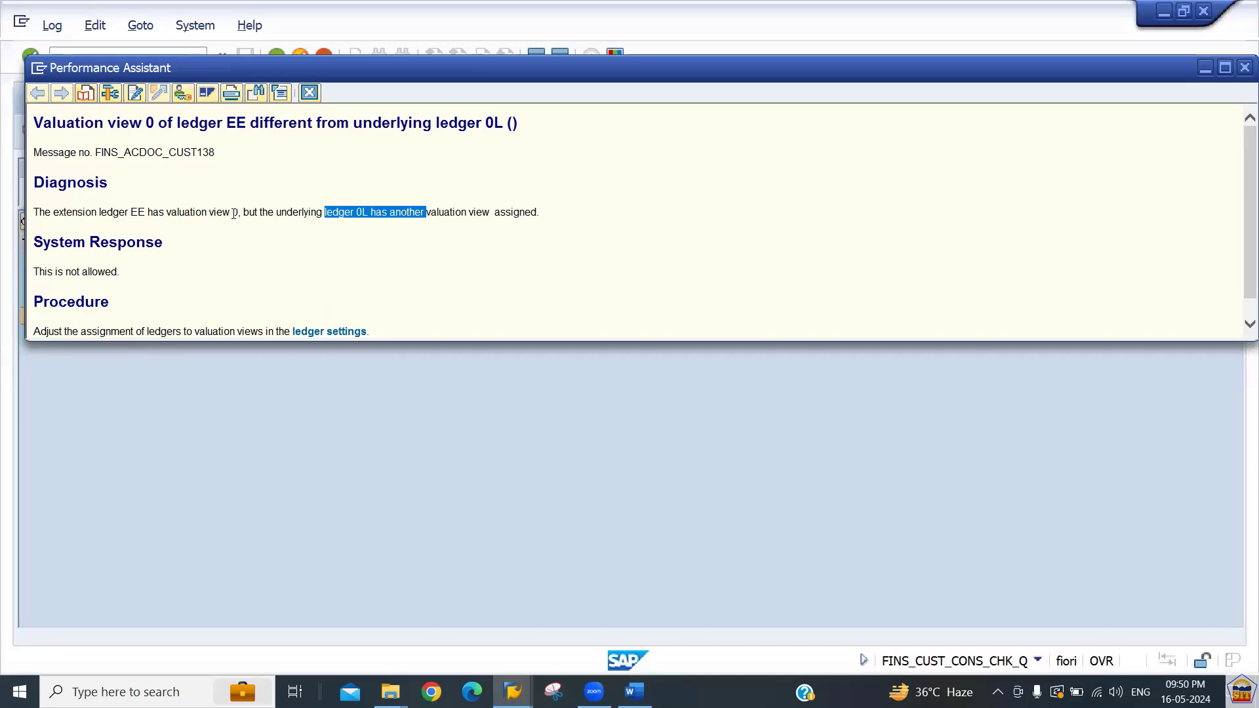
pyautogui.moveTo(206, 212); pyautogui.dragTo(253, 226)
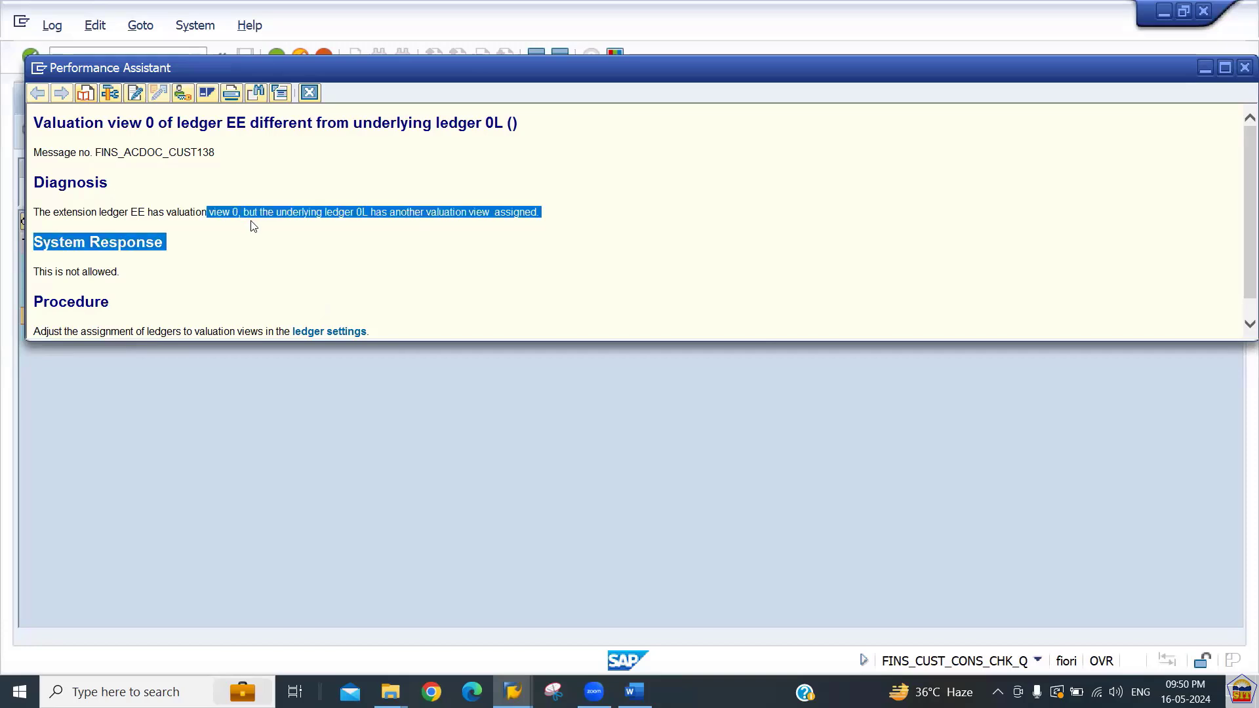
pyautogui.click(287, 260)
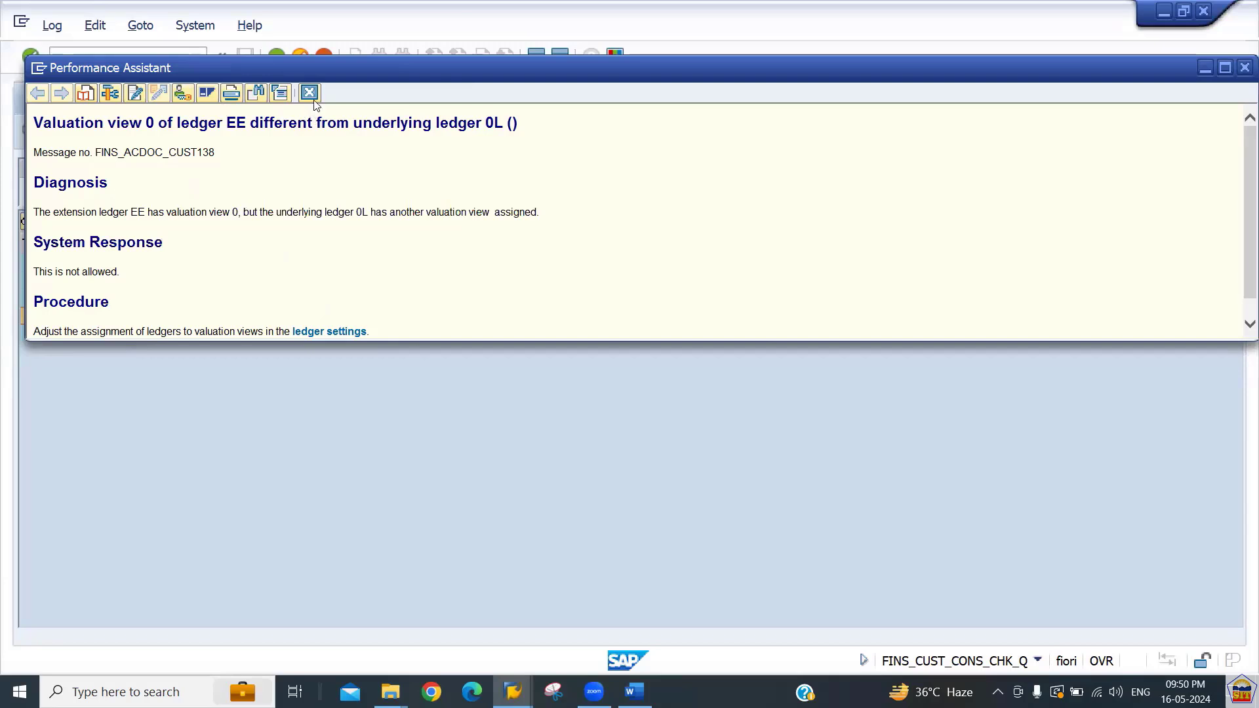
pyautogui.press('Escape')
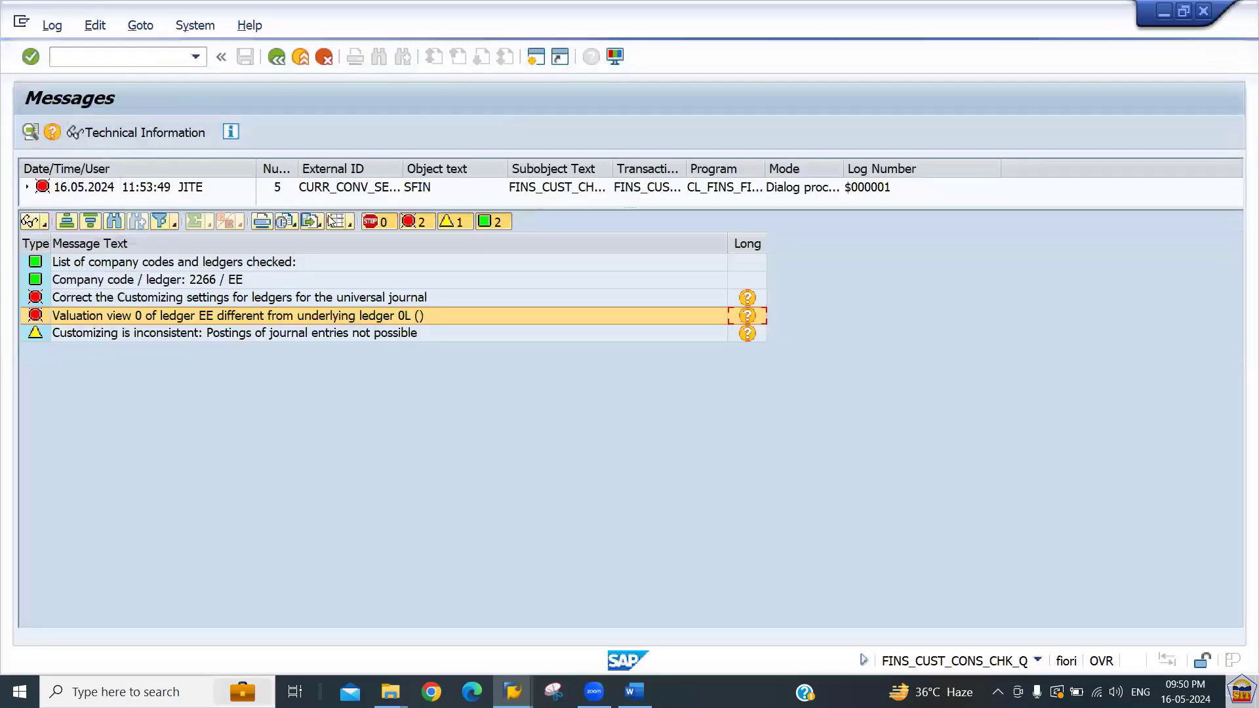
# From the error's long text, open the ledger settings and clear ledger EE's valuation view to match underlying ledger 0L.
pyautogui.click(748, 316)
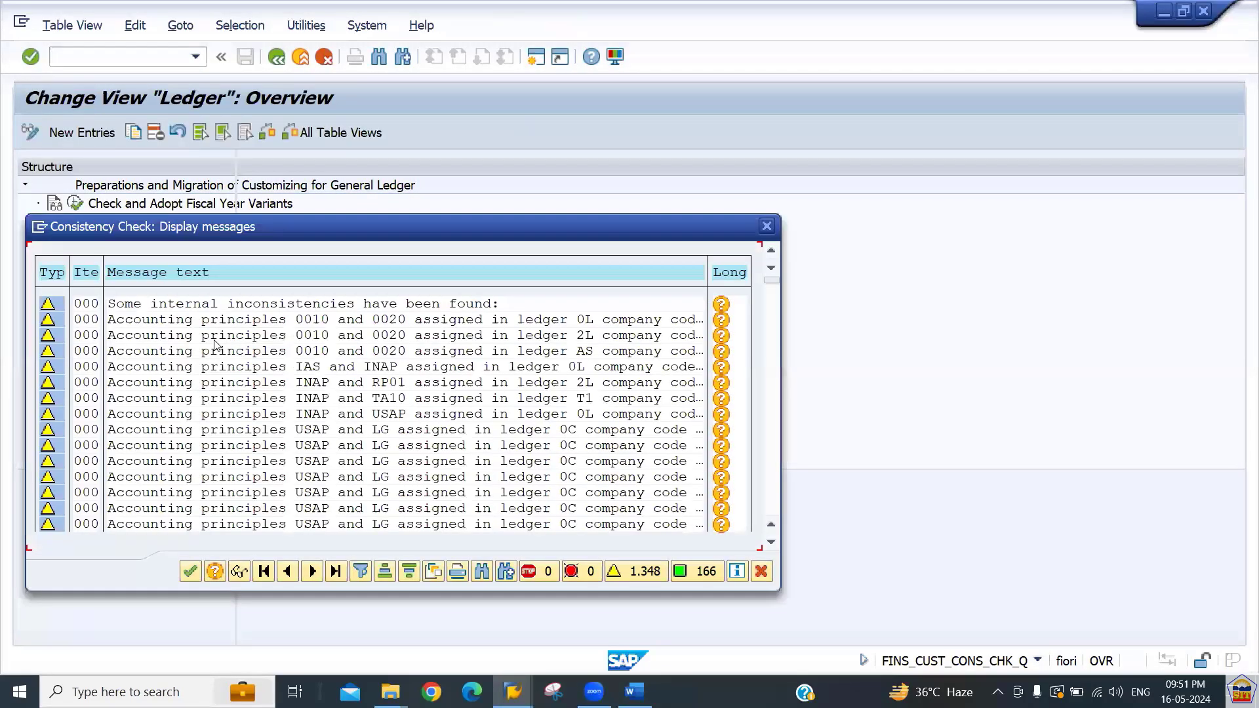
pyautogui.press('Return')
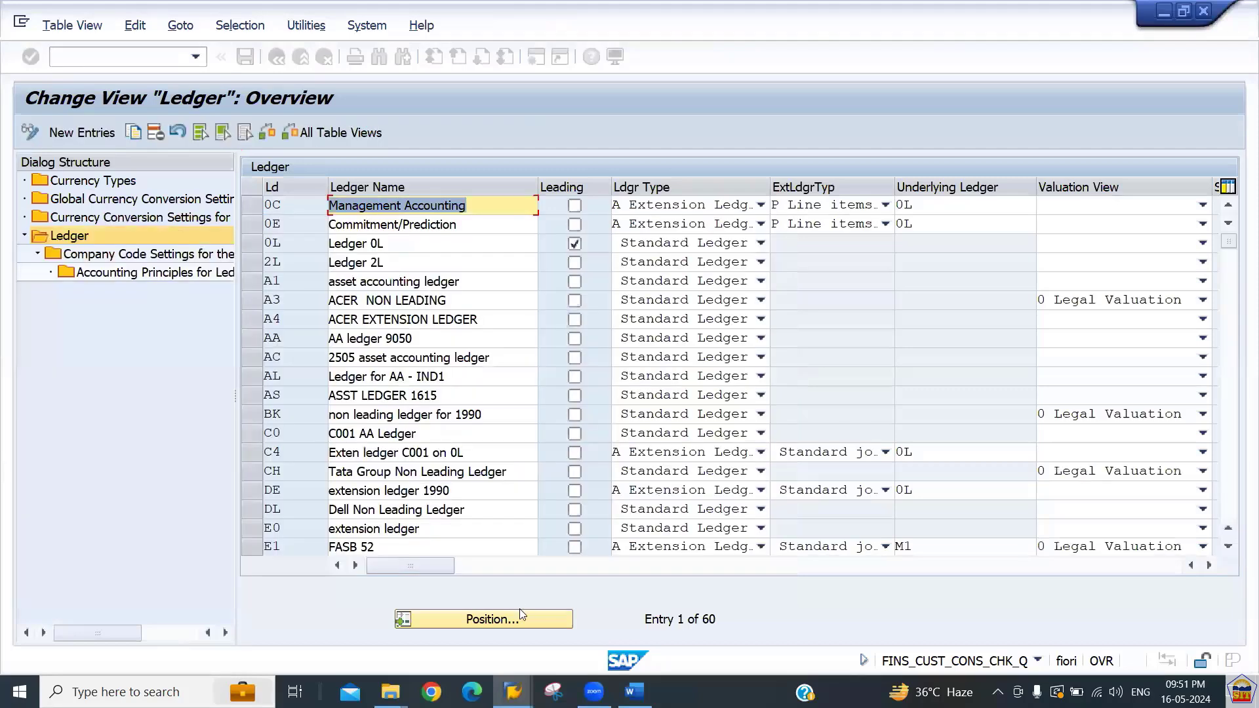
pyautogui.click(515, 622)
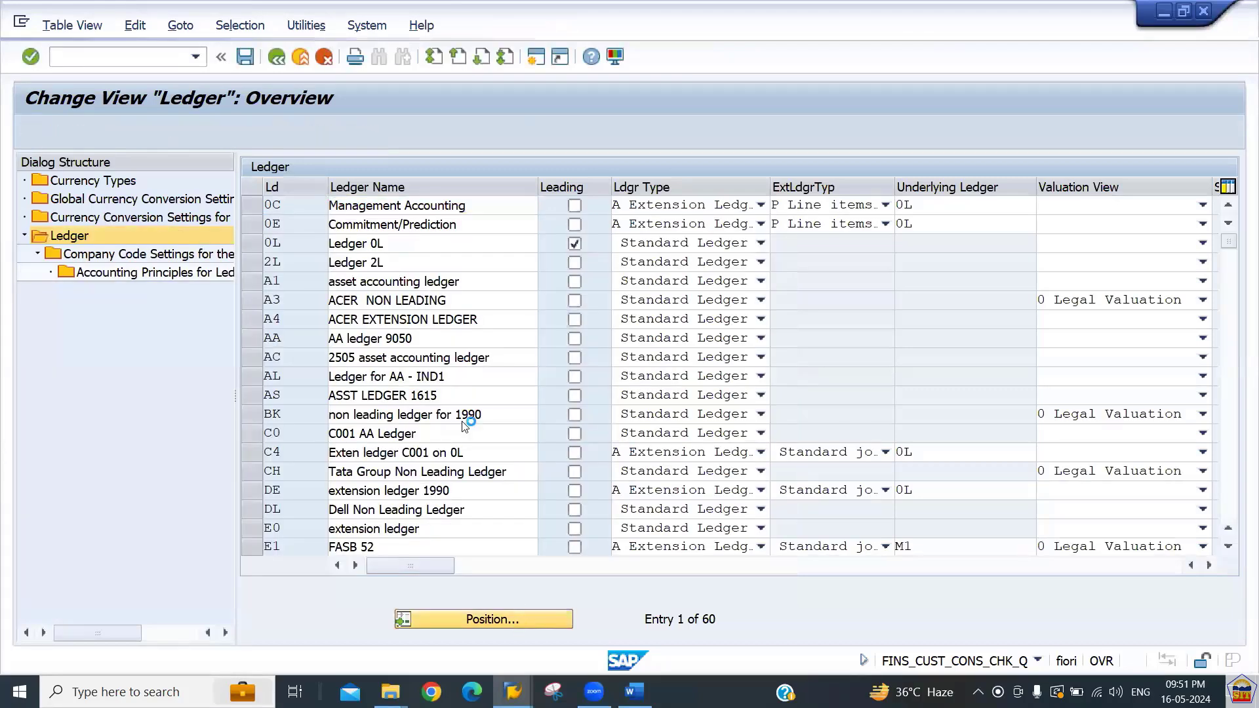
pyautogui.write('0L')
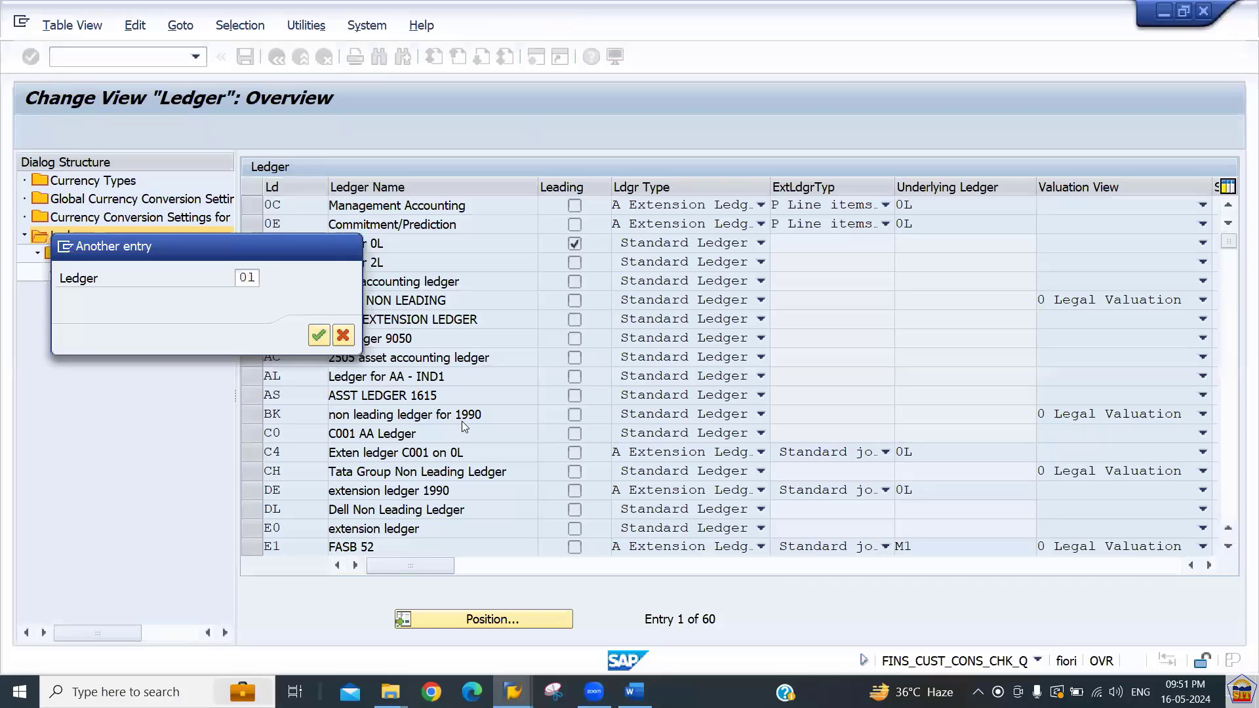
pyautogui.press('Return')
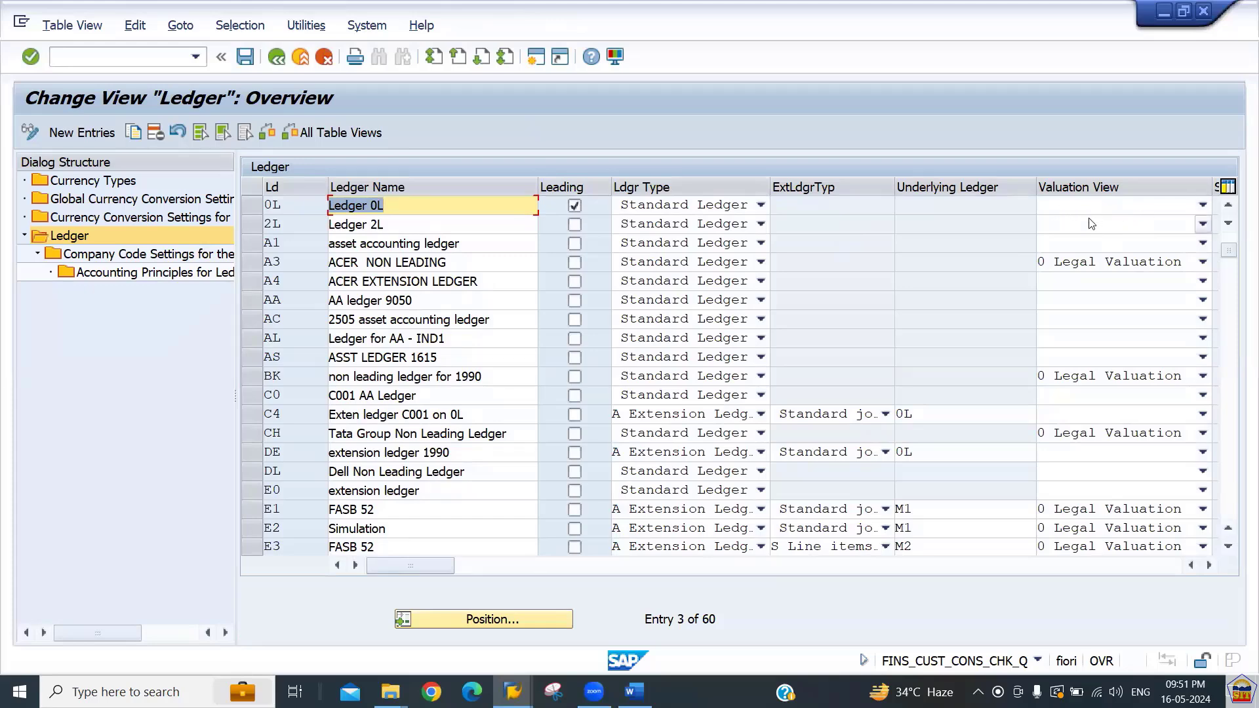
pyautogui.click(463, 621)
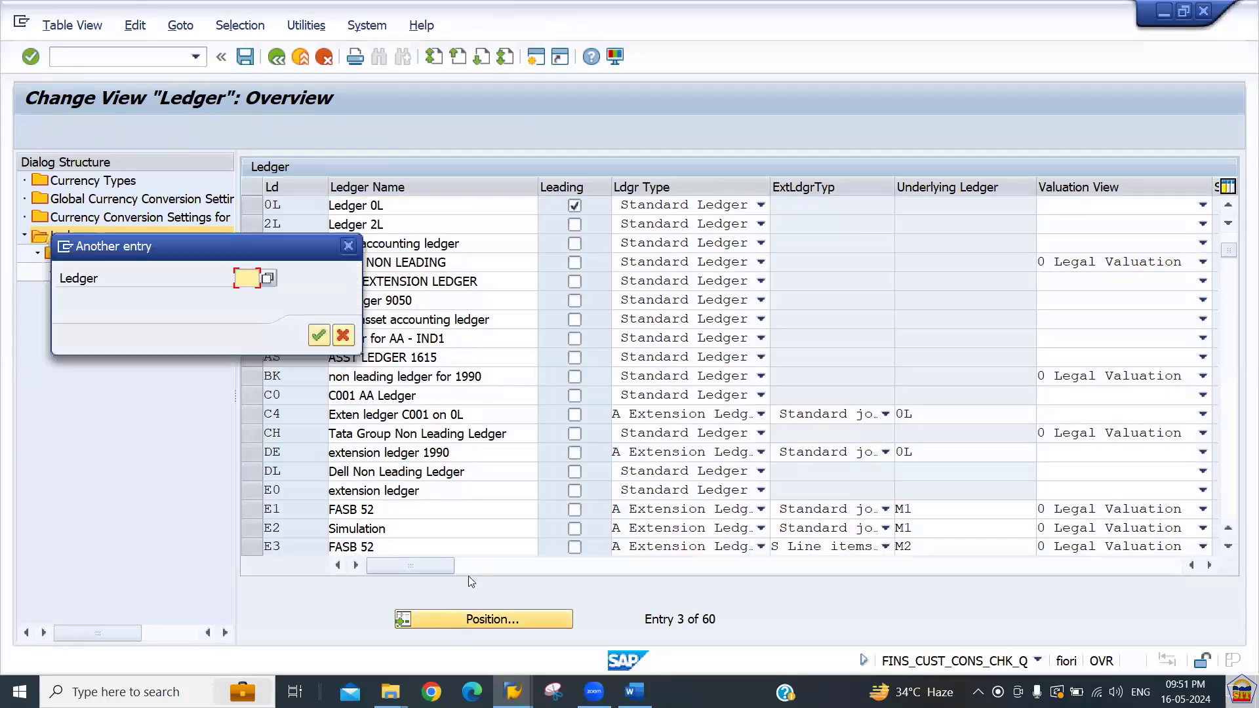
pyautogui.write('ee')
pyautogui.press('Return')
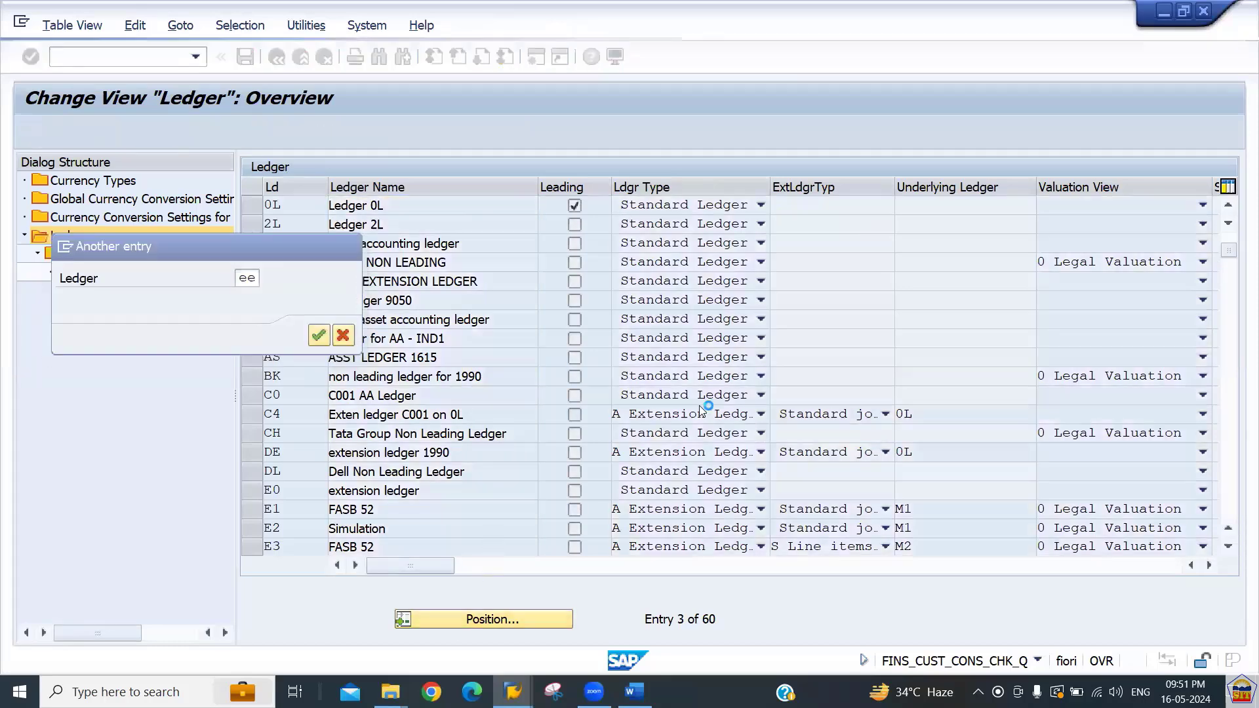
pyautogui.click(1077, 210)
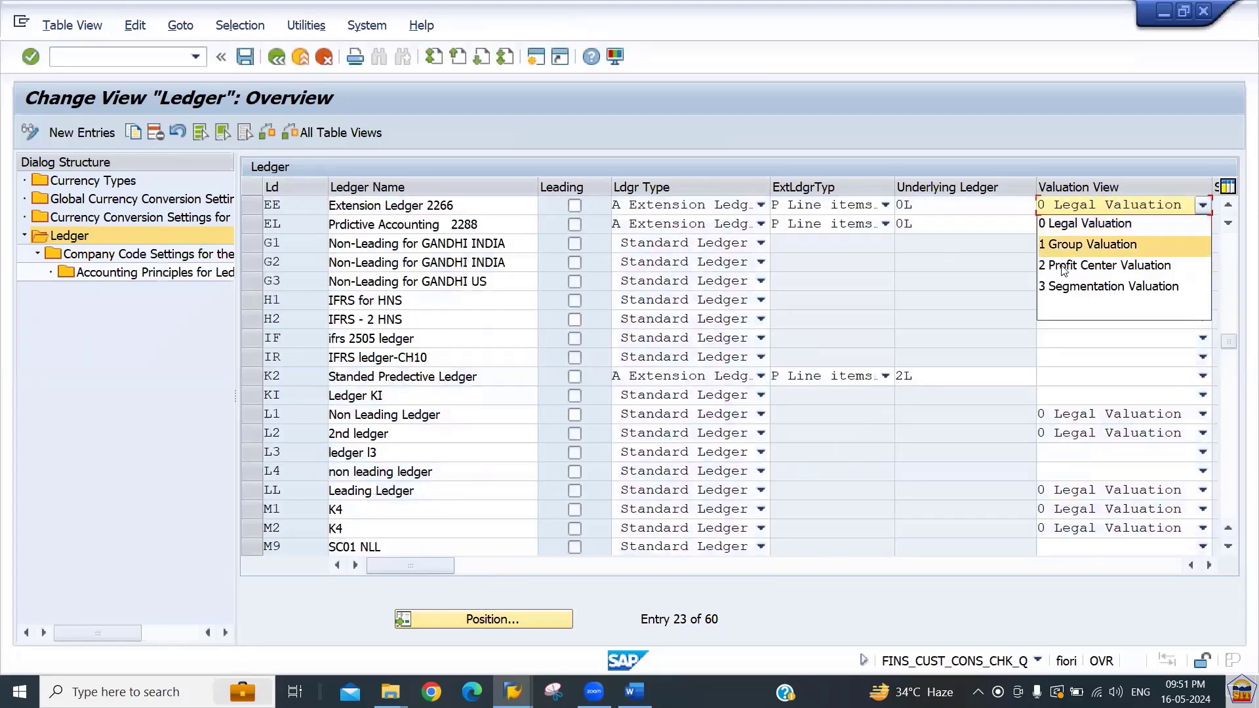
pyautogui.click(1073, 303)
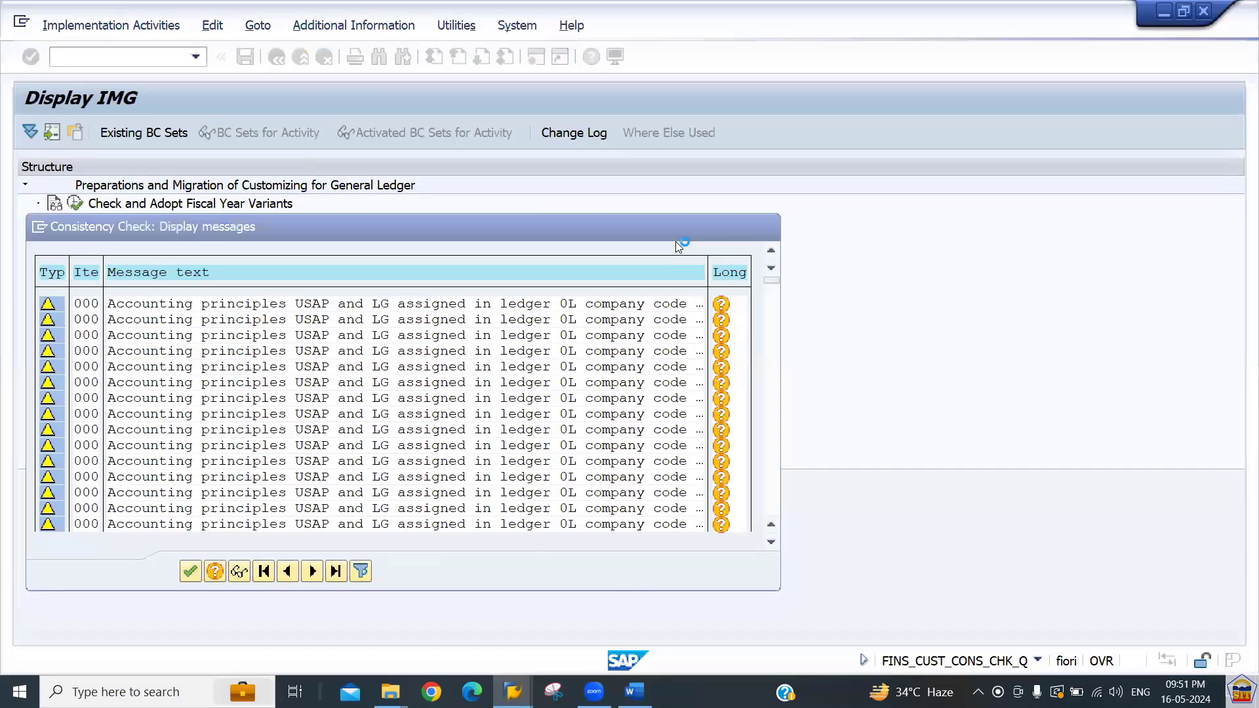
pyautogui.press('Return')
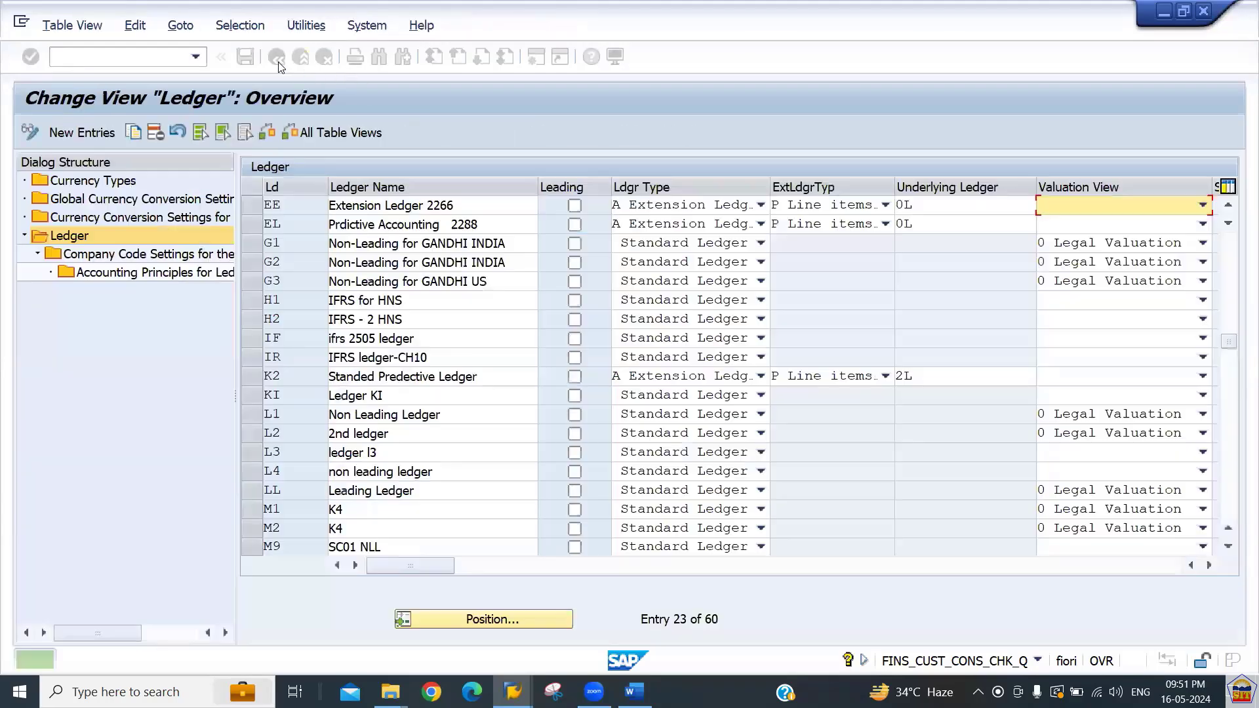
# Go back to the G/L account document entry and post the document for ledger group EE.
pyautogui.click(278, 62)
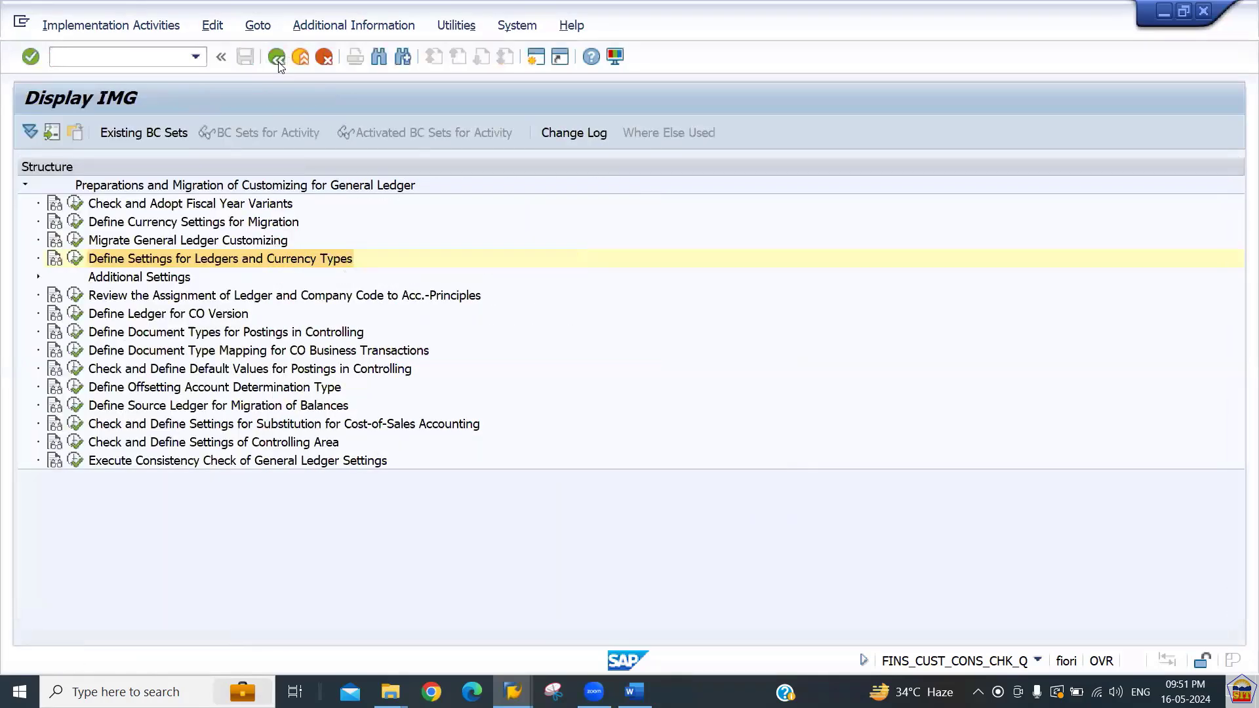
pyautogui.click(278, 63)
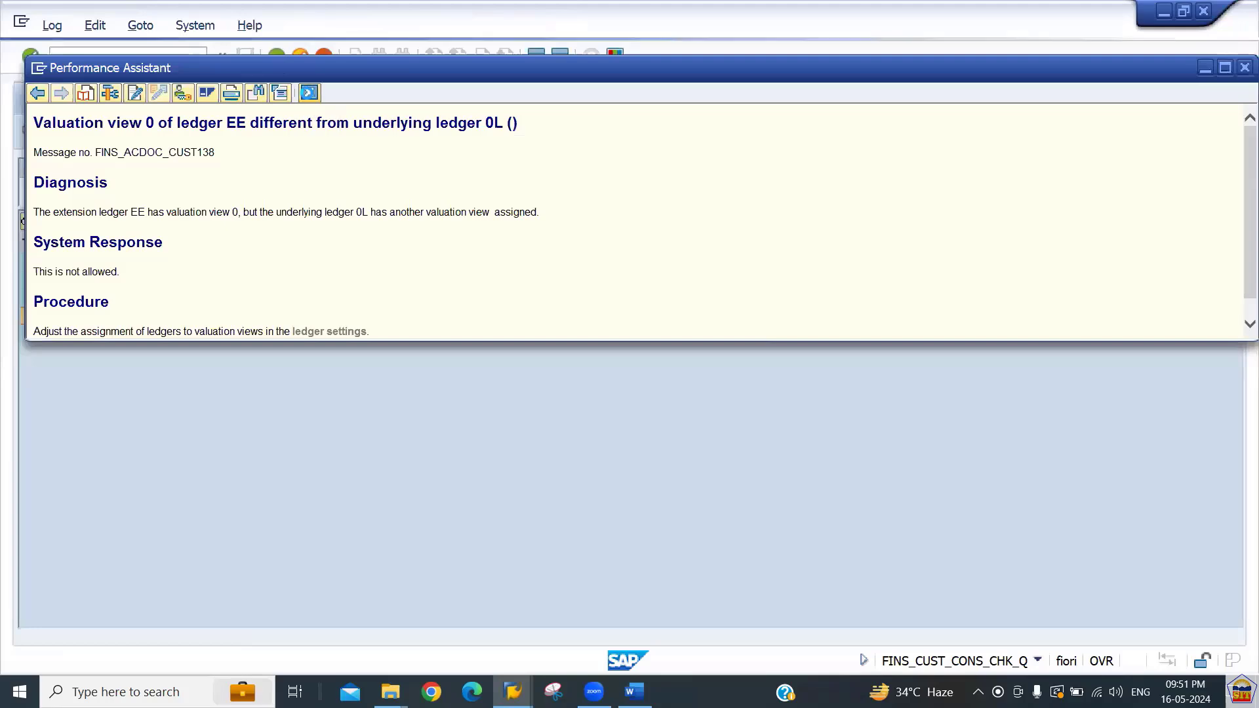
pyautogui.click(309, 94)
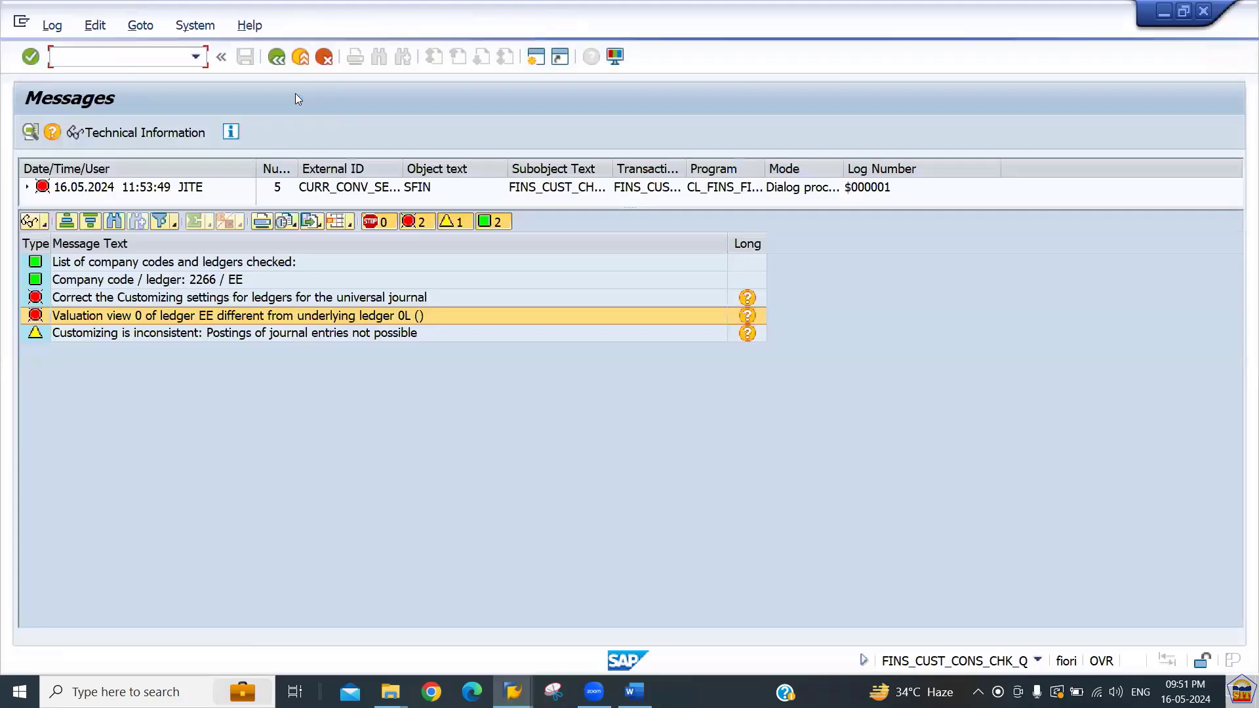
pyautogui.click(278, 57)
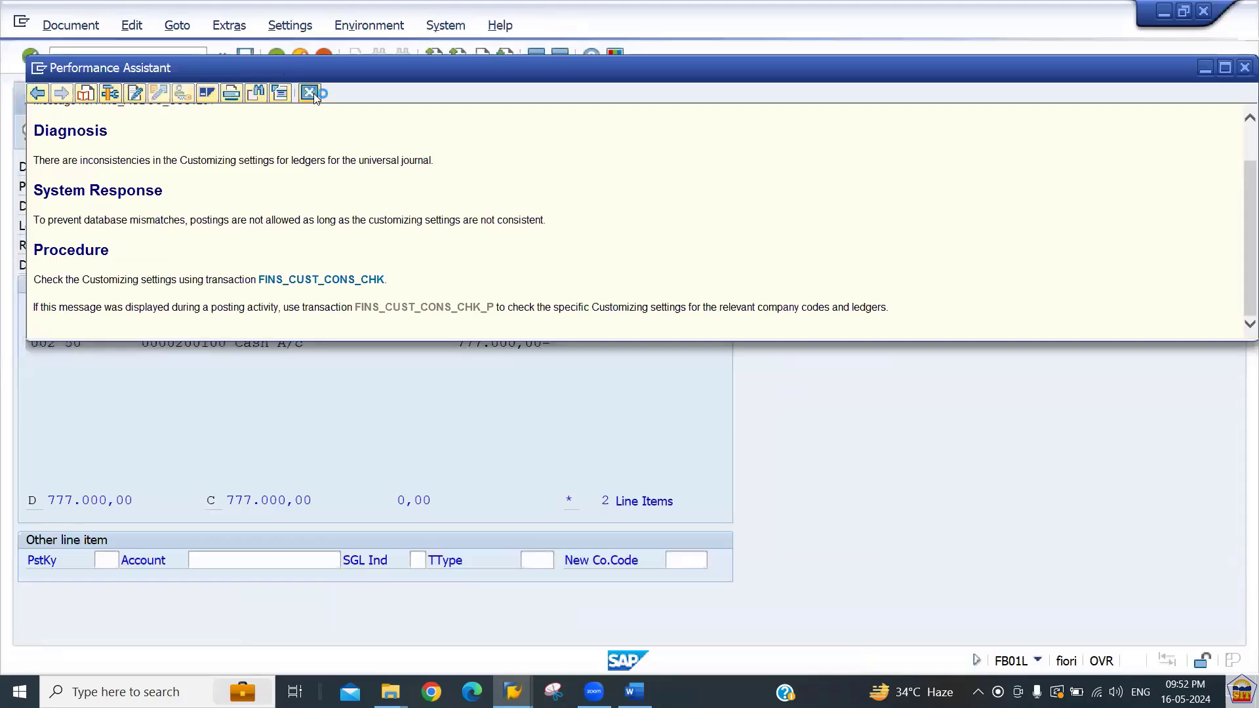
pyautogui.click(310, 94)
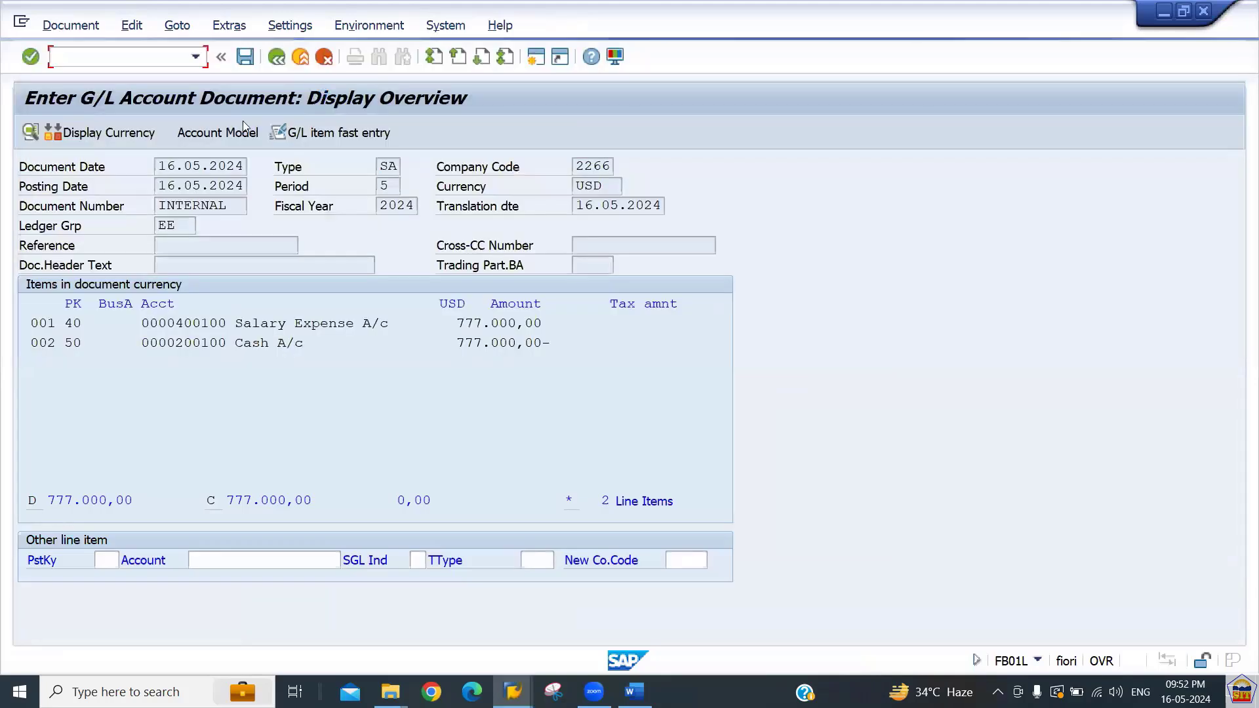
pyautogui.click(244, 58)
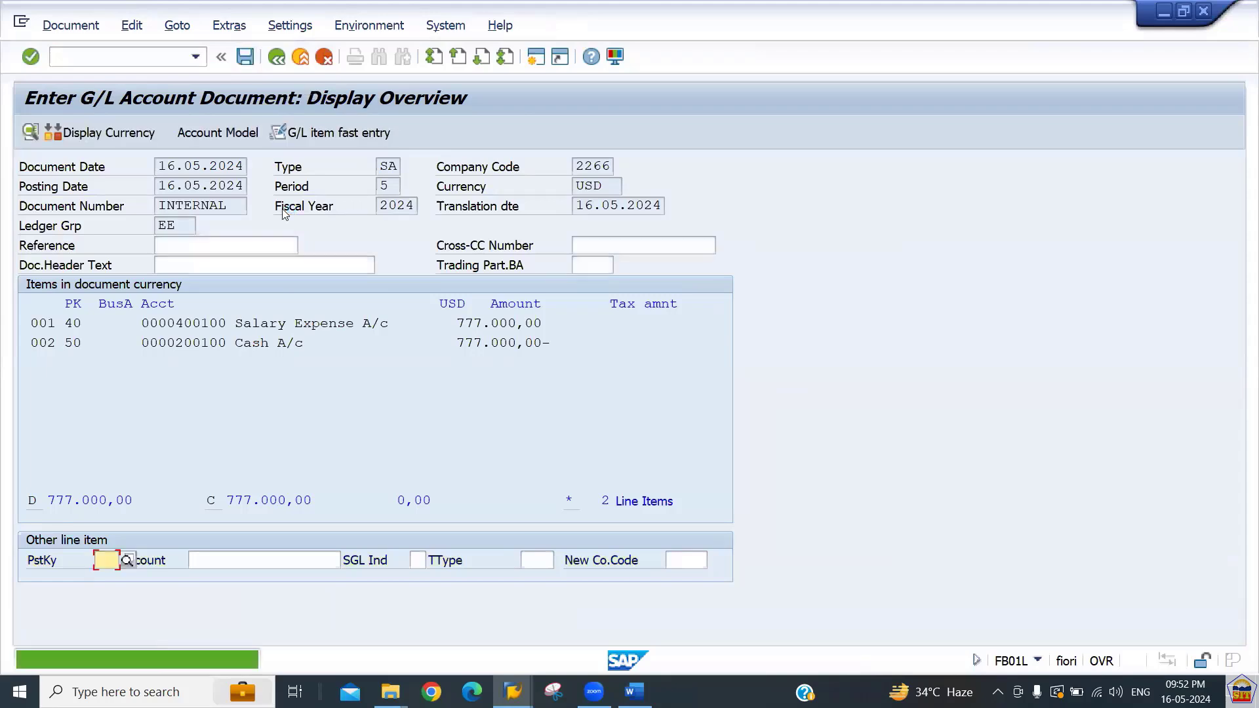
pyautogui.press('Return')
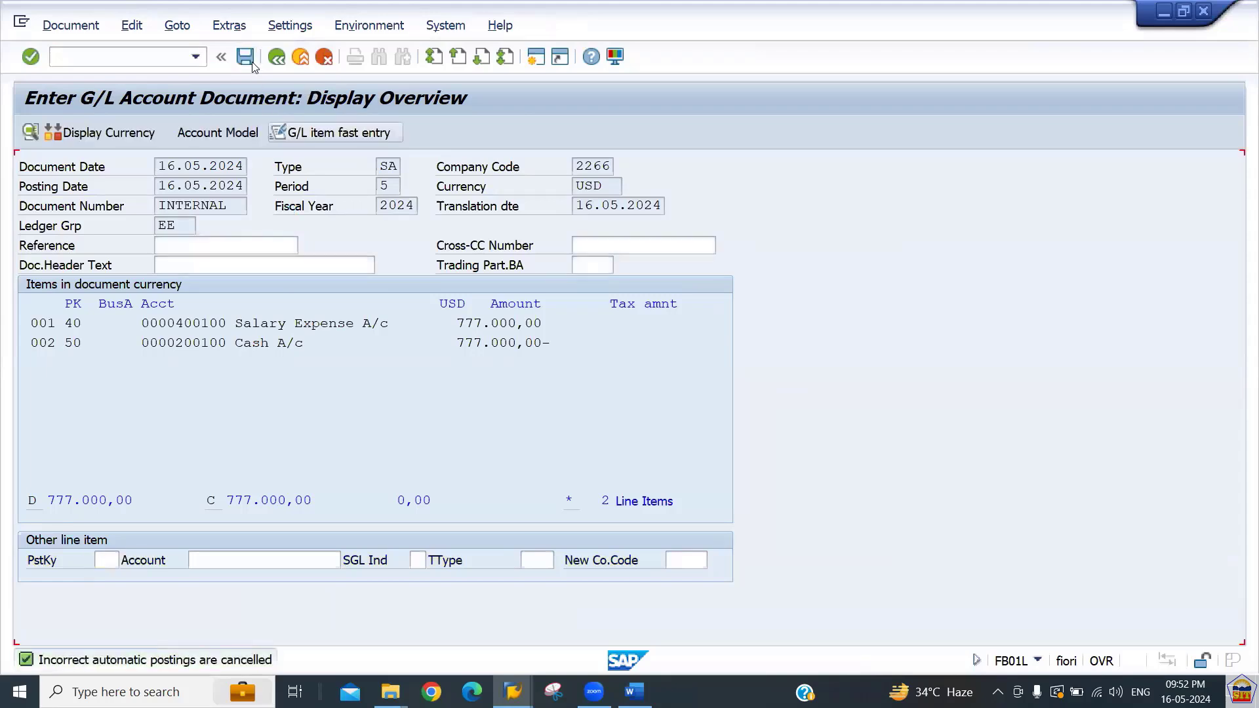
pyautogui.click(245, 58)
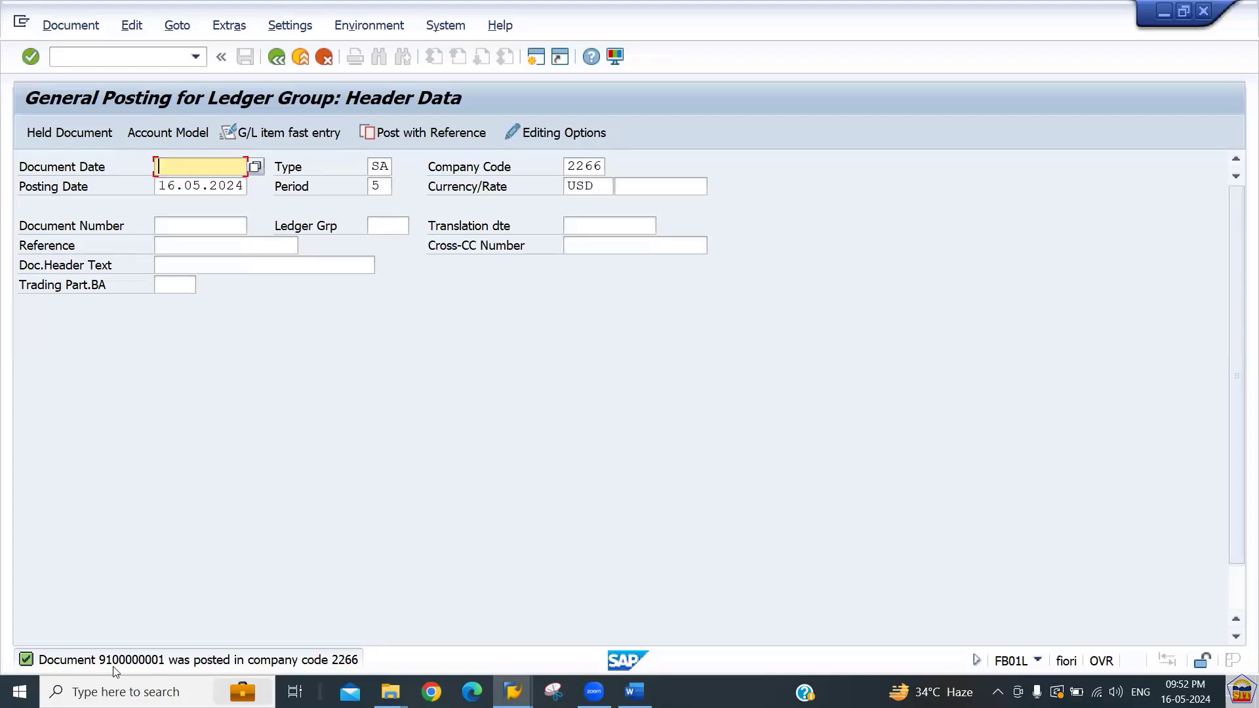
# Display the posted document and switch to its general ledger view for ledger EE.
pyautogui.click(57, 32)
pyautogui.click(79, 102)
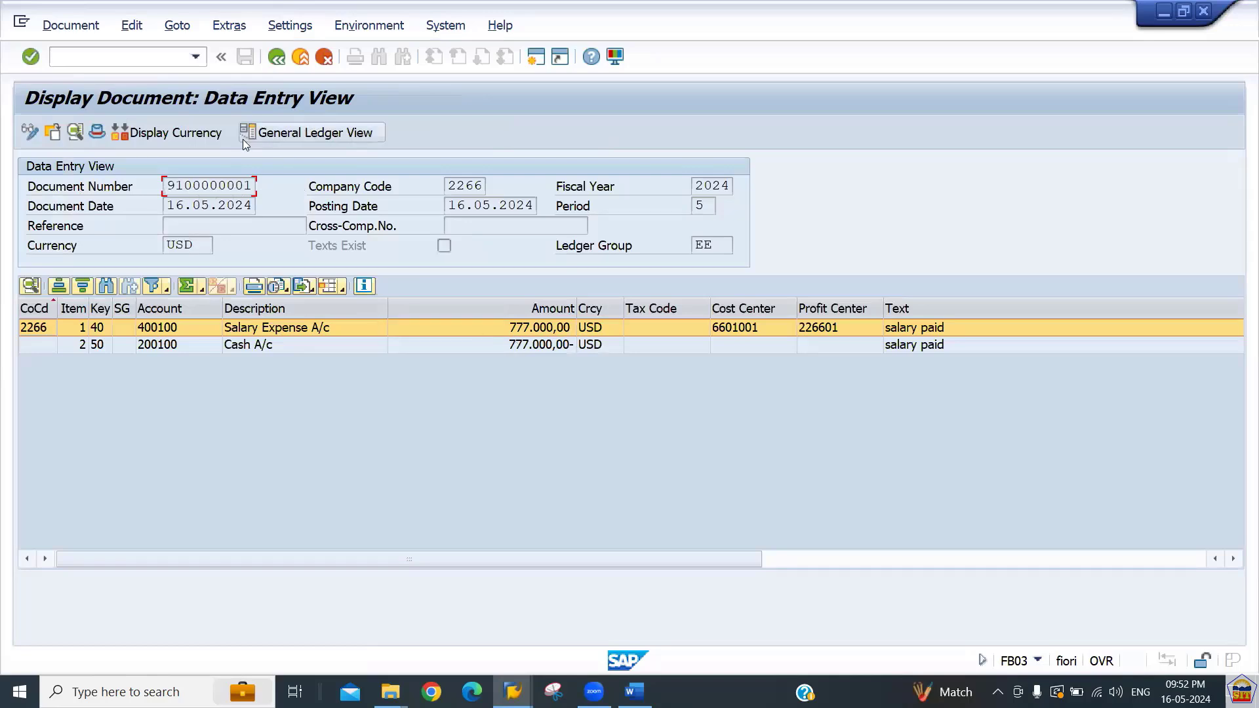
pyautogui.click(313, 136)
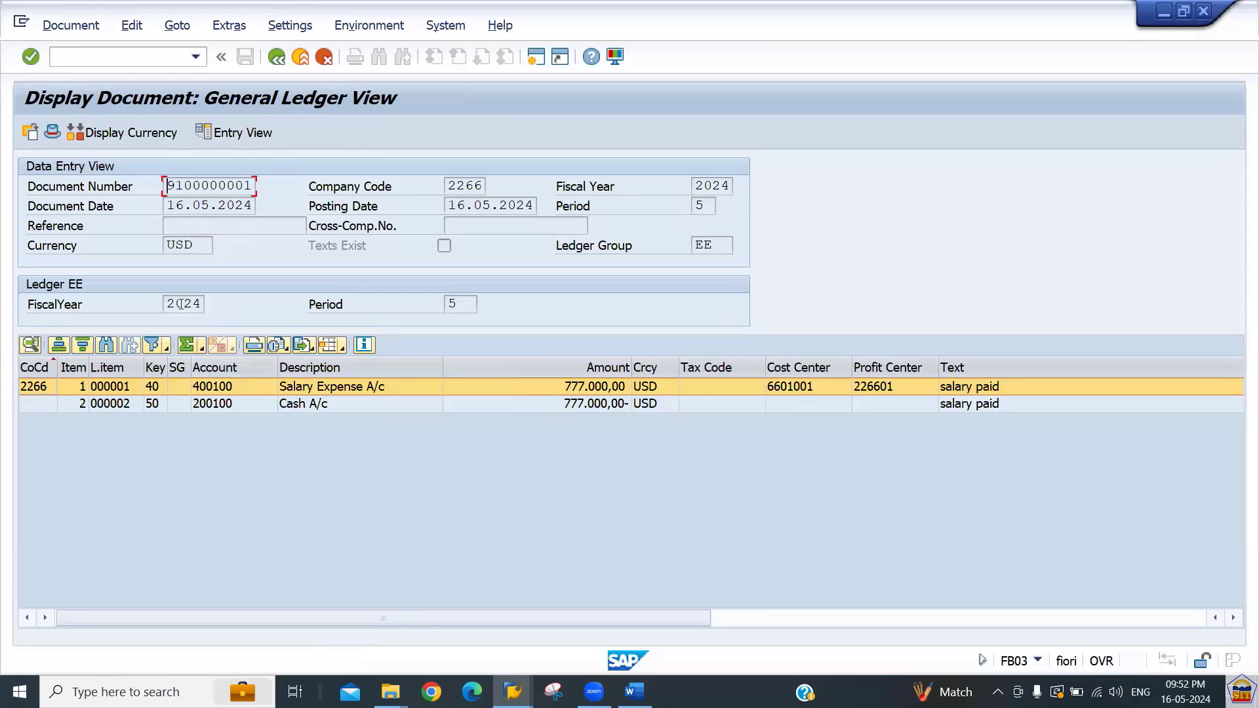
pyautogui.moveTo(177, 303); pyautogui.dragTo(229, 308)
pyautogui.click(726, 245)
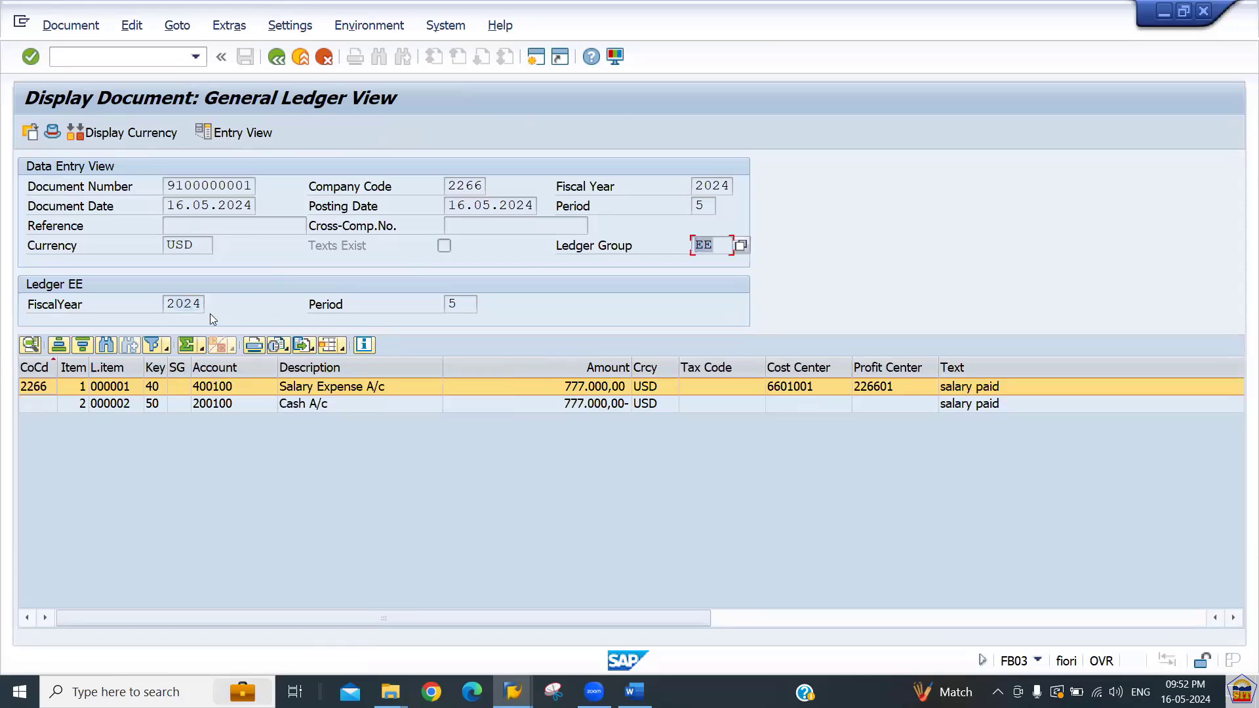
pyautogui.moveTo(181, 307); pyautogui.dragTo(480, 318)
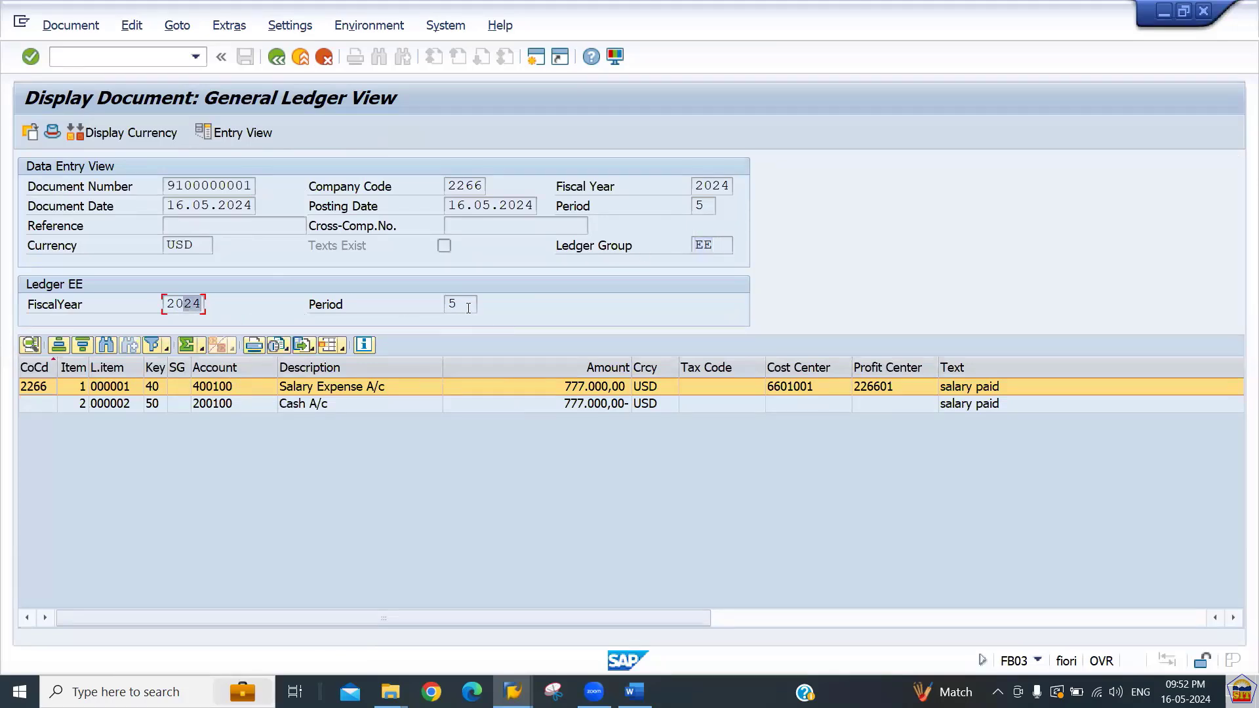
pyautogui.click(468, 308)
# Open transaction FAGLB03 for G/L account balance display and enter account 400100.
pyautogui.click(114, 59)
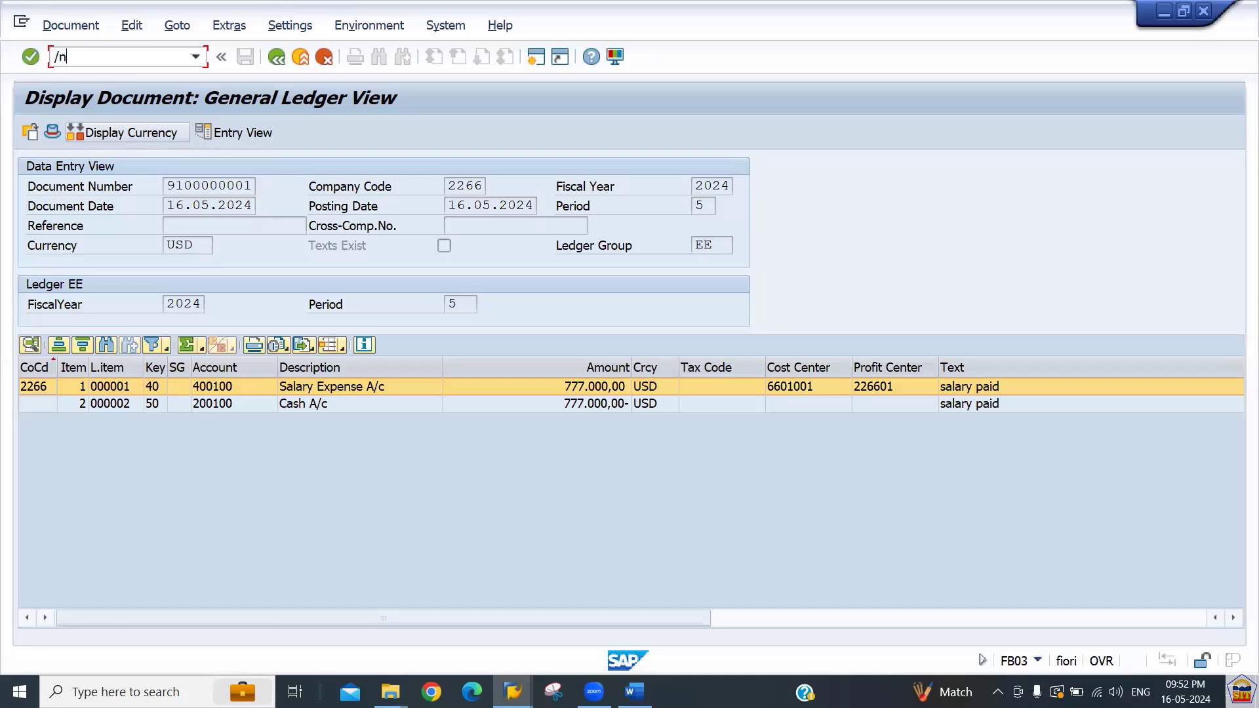
pyautogui.write('/nfaglb03')
pyautogui.press('Return')
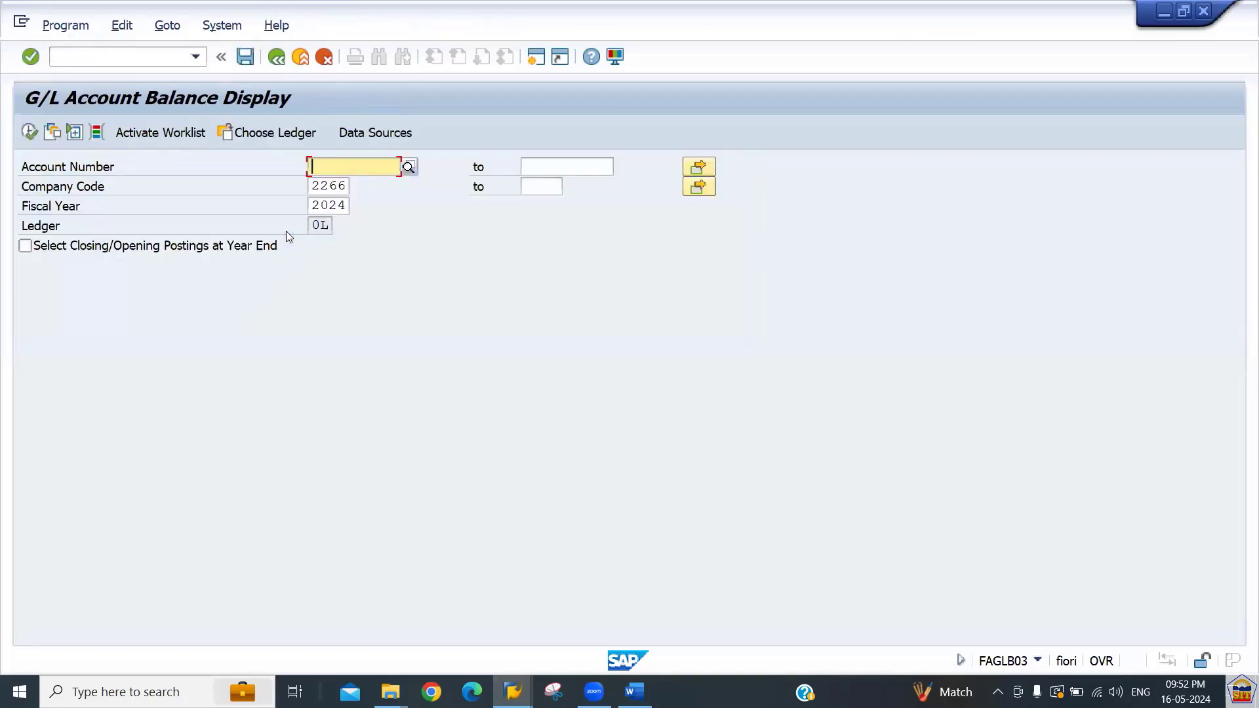
pyautogui.write('400100')
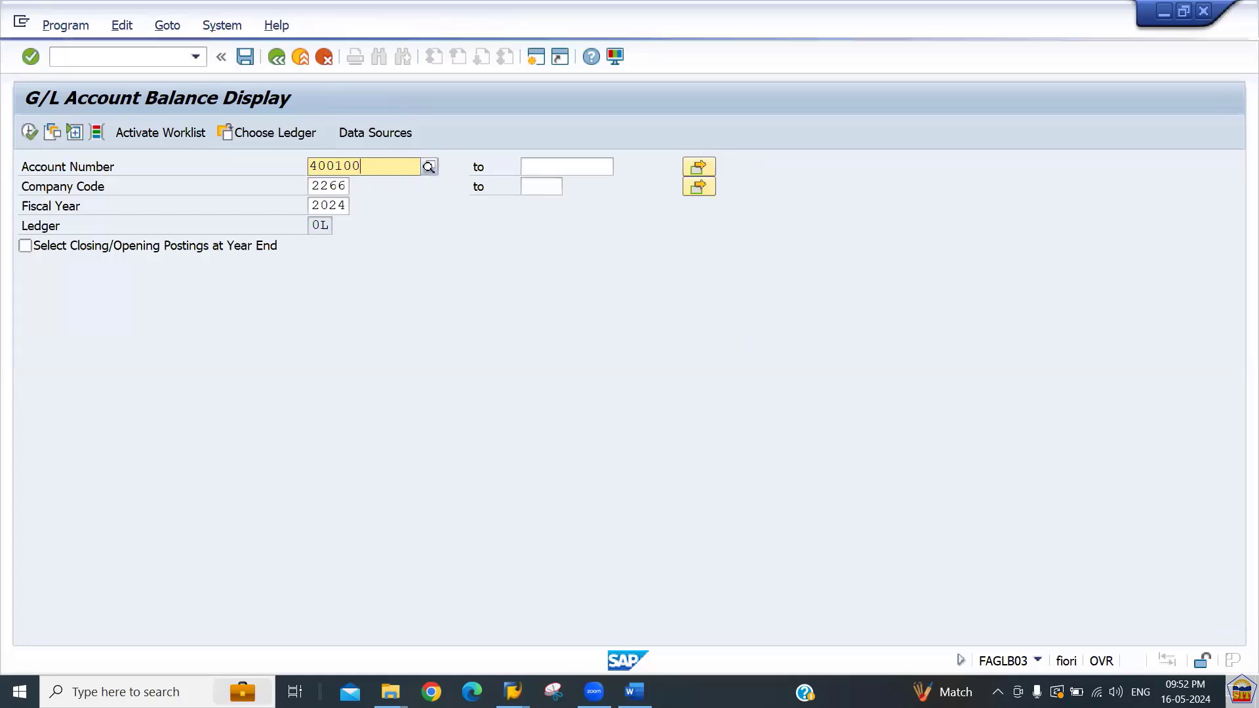
pyautogui.press('Return')
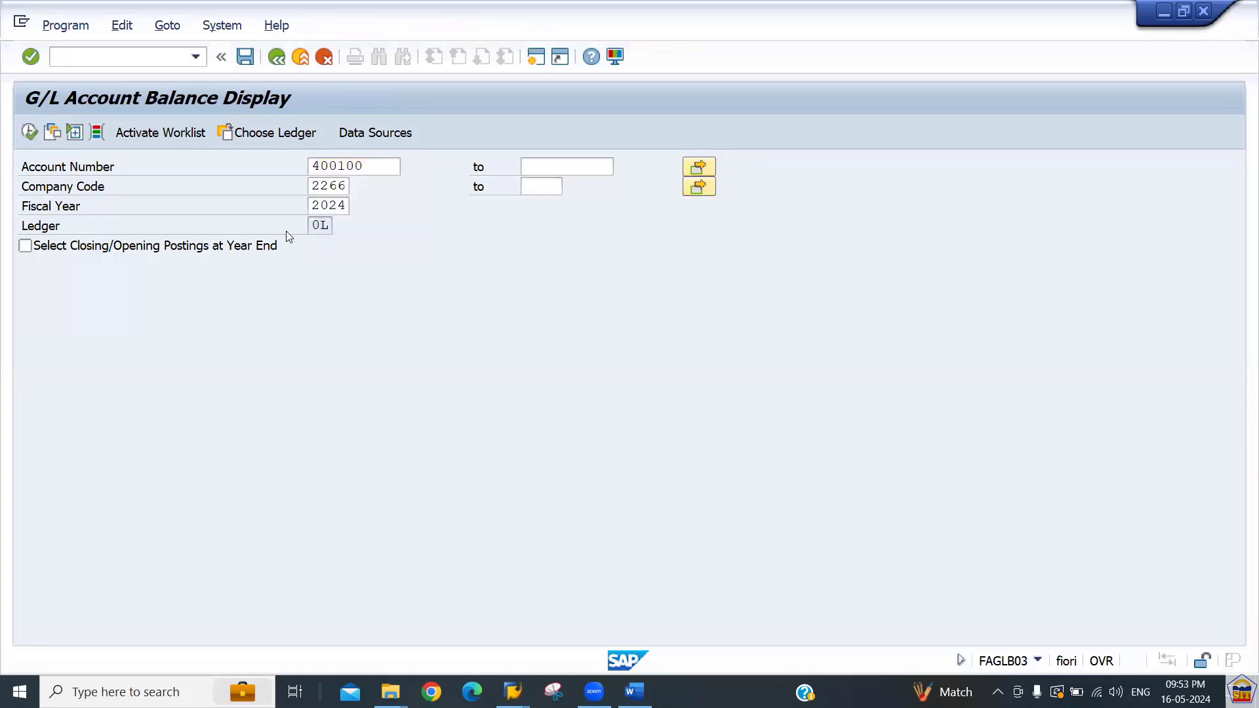
# Choose ledger EE for the balance display and run the report.
pyautogui.press('Tab')
pyautogui.press('Tab')
pyautogui.press('Tab')
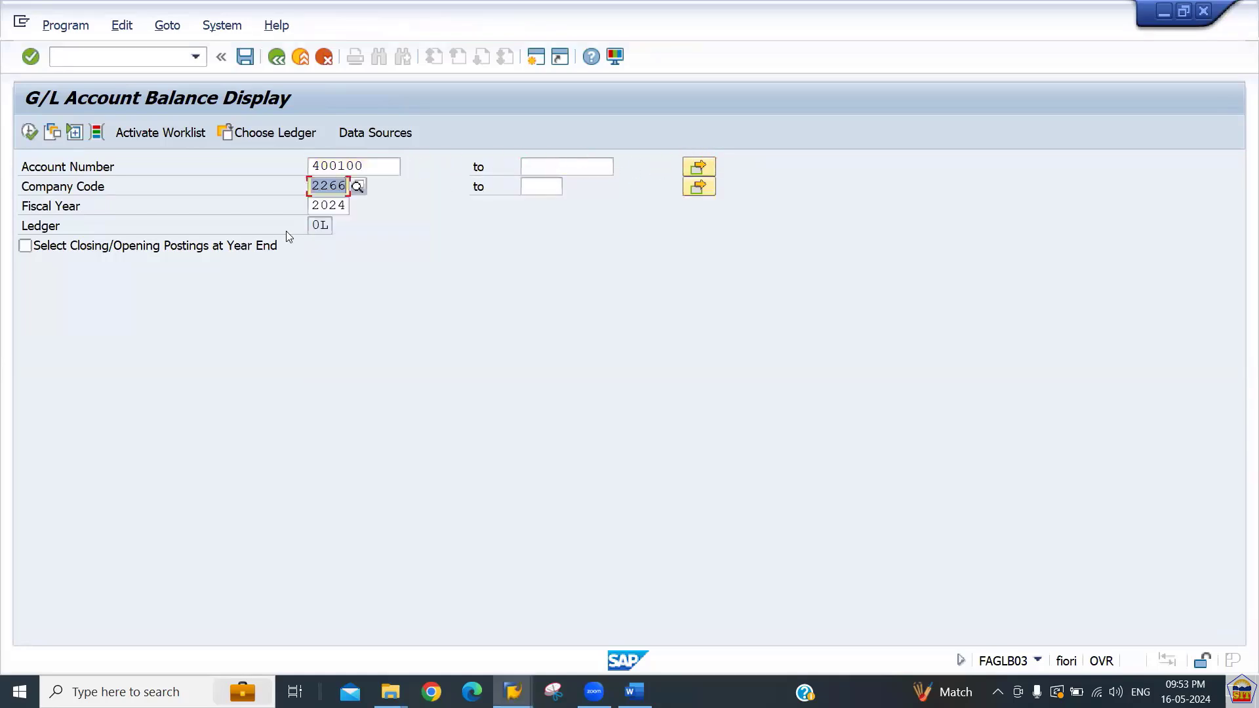
pyautogui.click(320, 226)
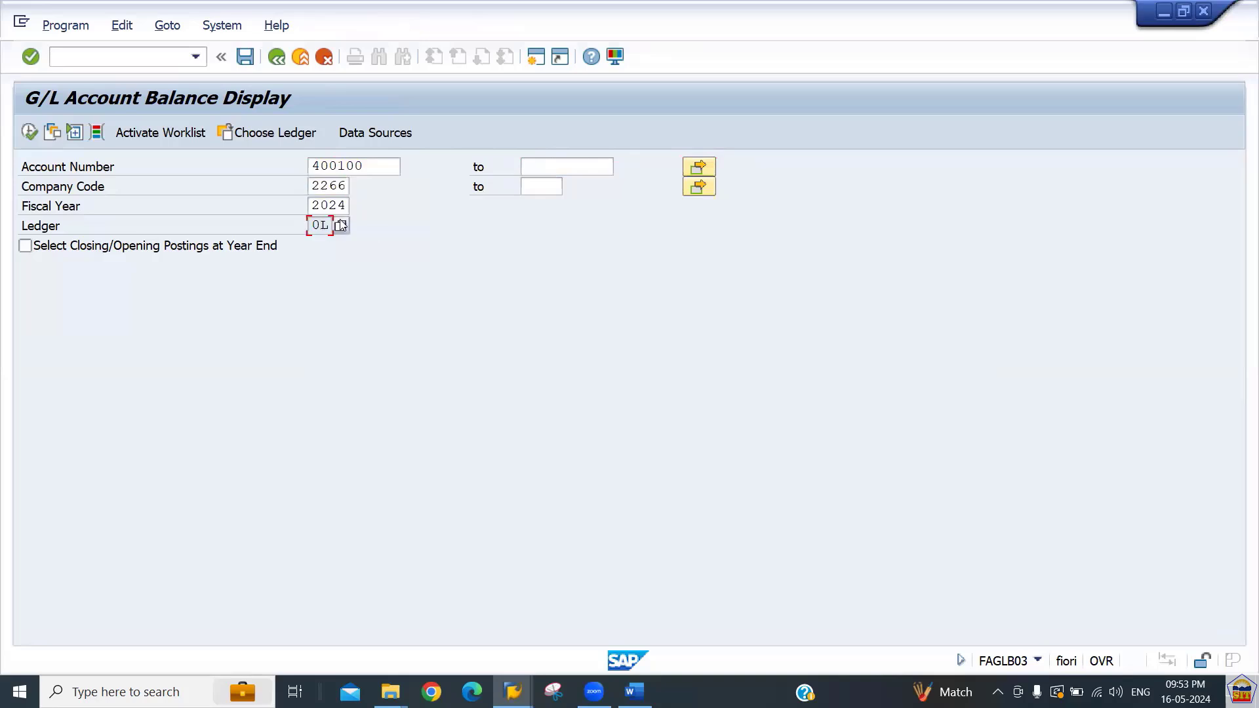
pyautogui.moveTo(323, 225); pyautogui.dragTo(96, 239)
pyautogui.moveTo(310, 225); pyautogui.dragTo(306, 277)
pyautogui.moveTo(261, 131); pyautogui.dragTo(304, 226)
pyautogui.click(273, 135)
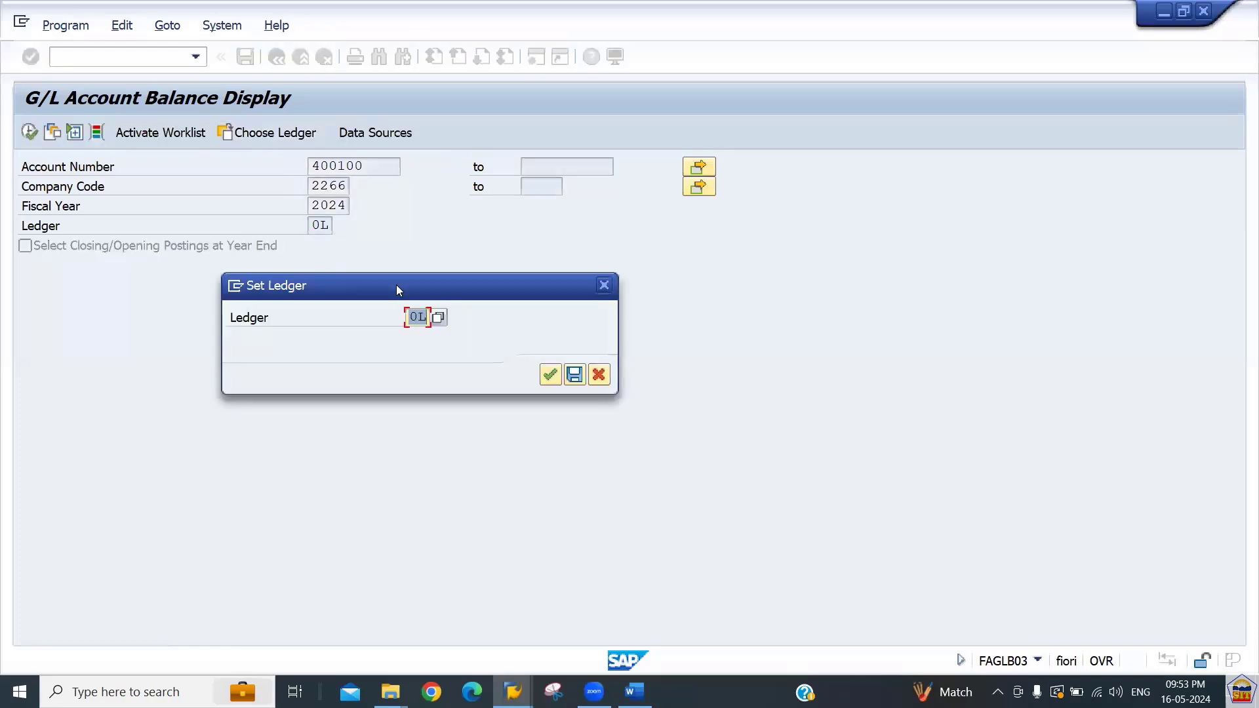
pyautogui.click(439, 318)
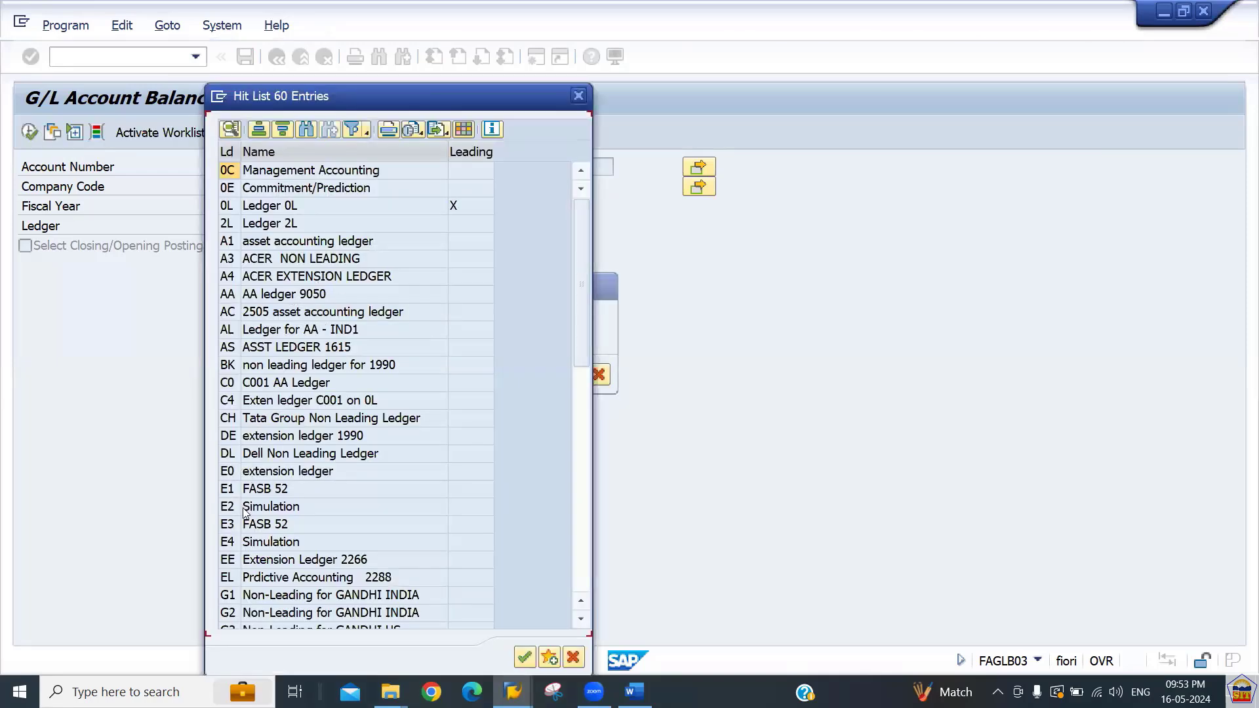
pyautogui.doubleClick(245, 559)
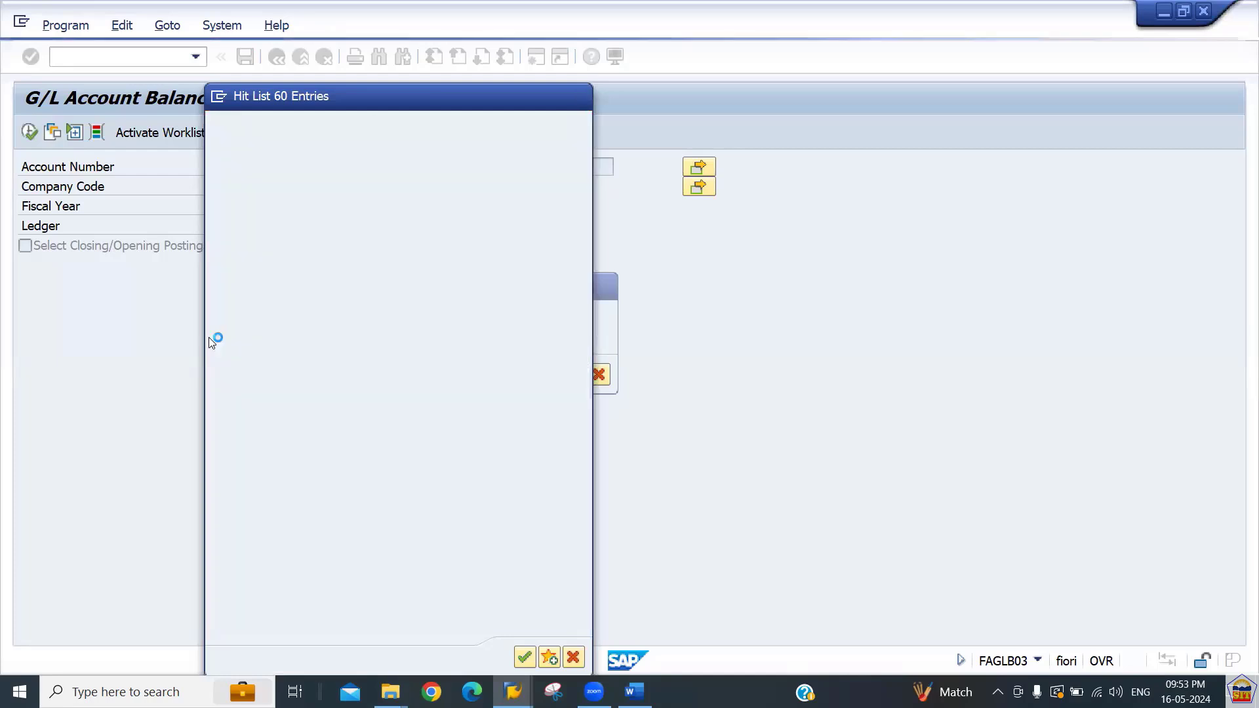
pyautogui.press('Return')
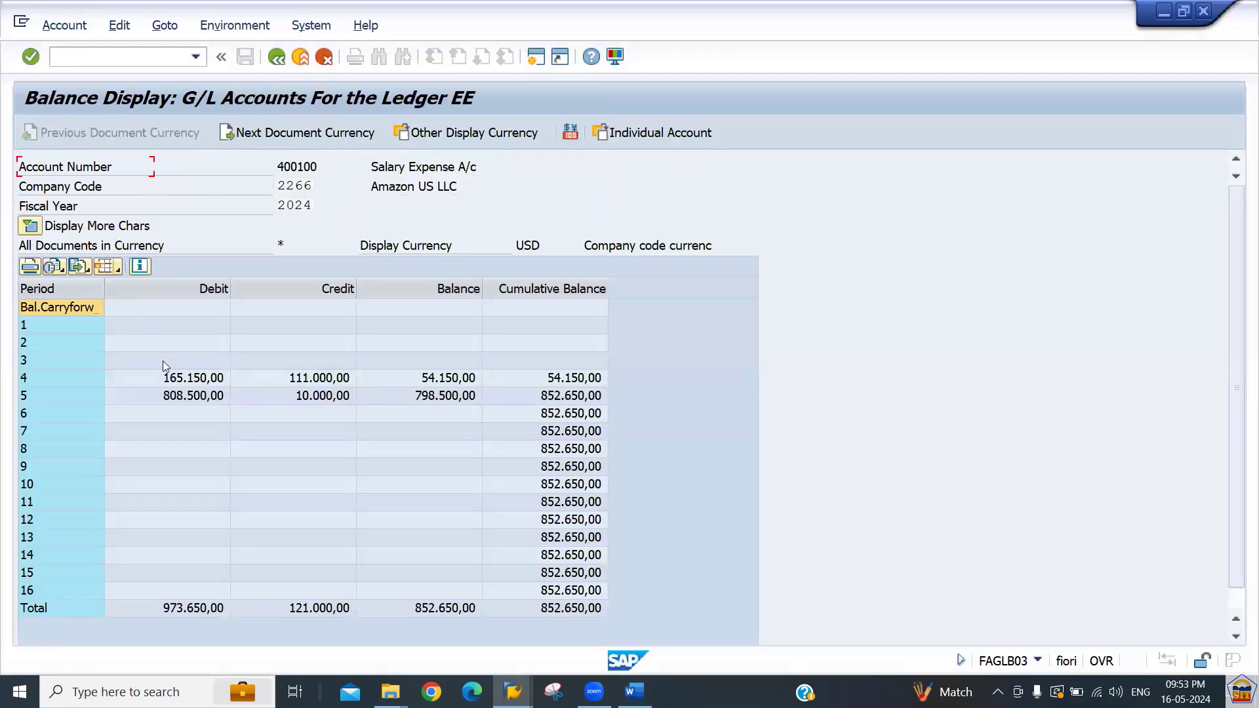
# Examine the period balances of the salary expense account and return to the selection screen.
pyautogui.click(191, 383)
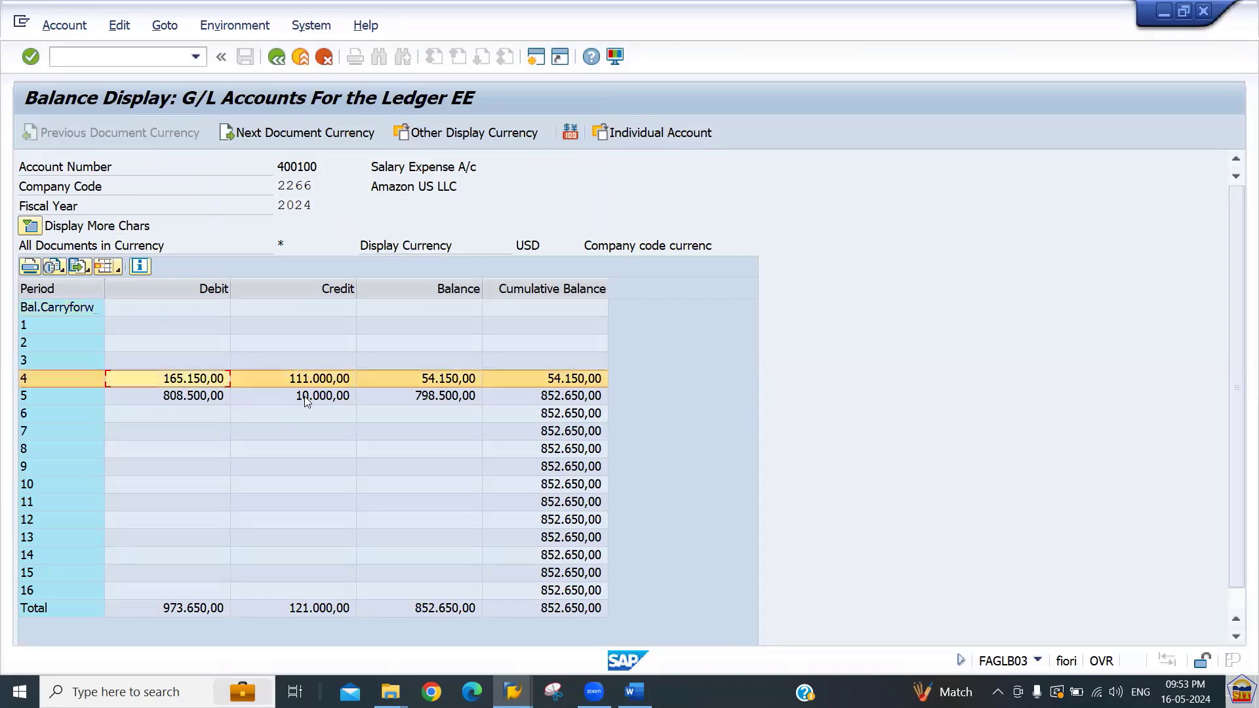
pyautogui.click(304, 396)
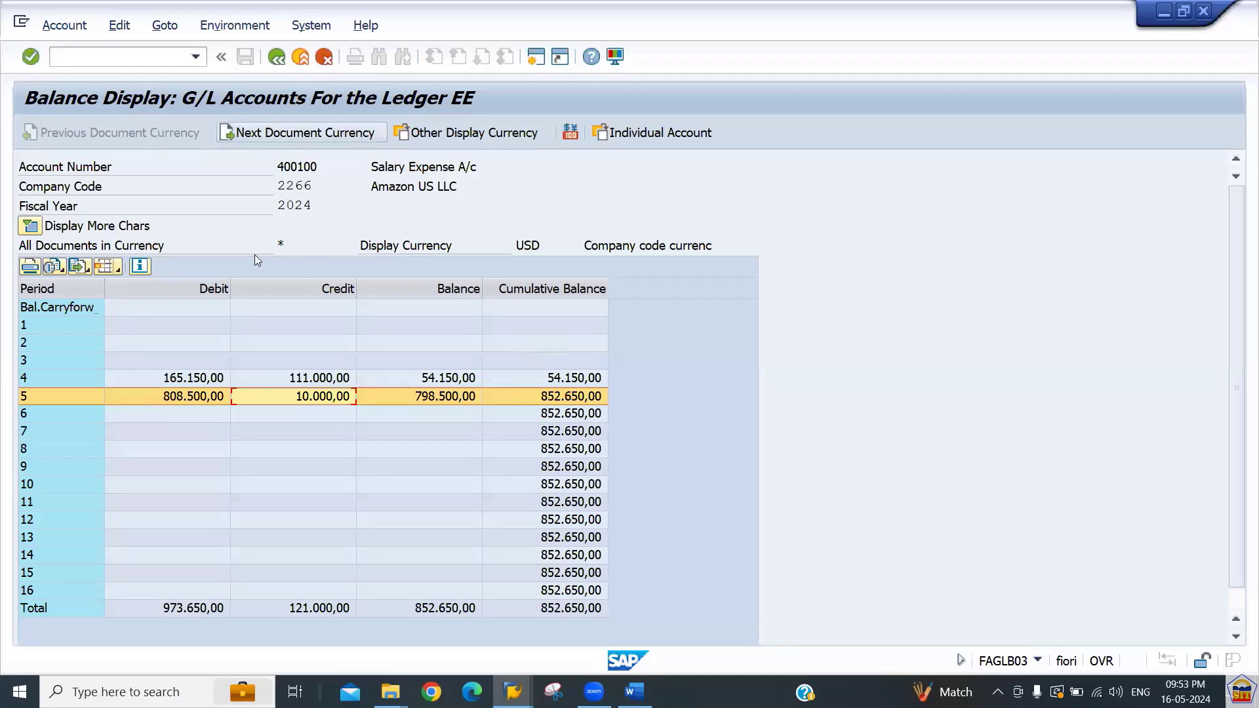
pyautogui.click(276, 57)
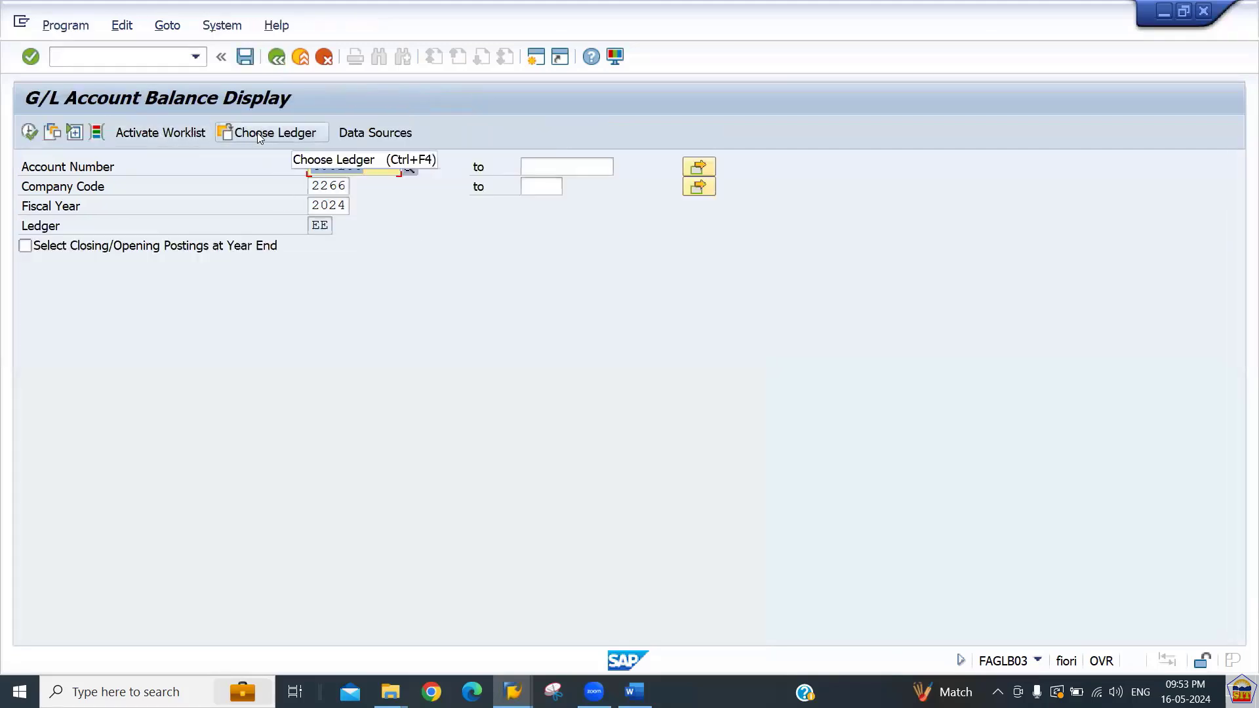
# Leave the balance display and start transaction FAGLL03 for G/L account line items.
pyautogui.click(135, 57)
pyautogui.write('/n')
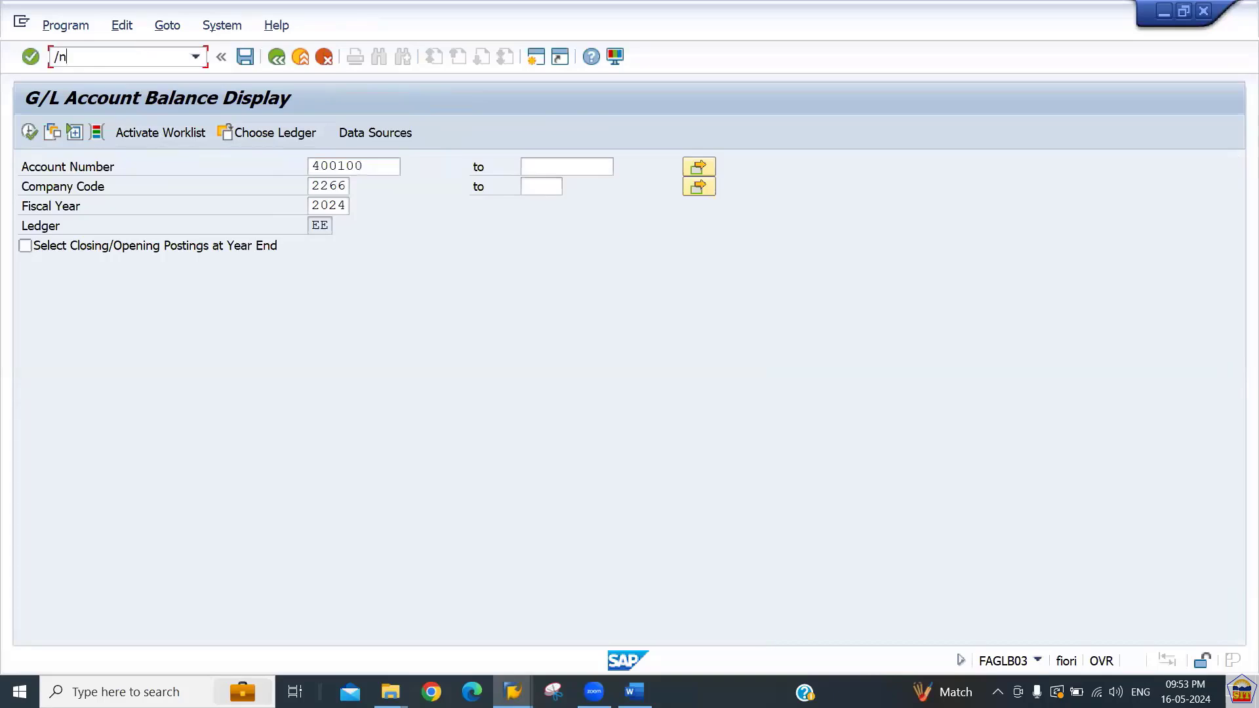
pyautogui.press('Return')
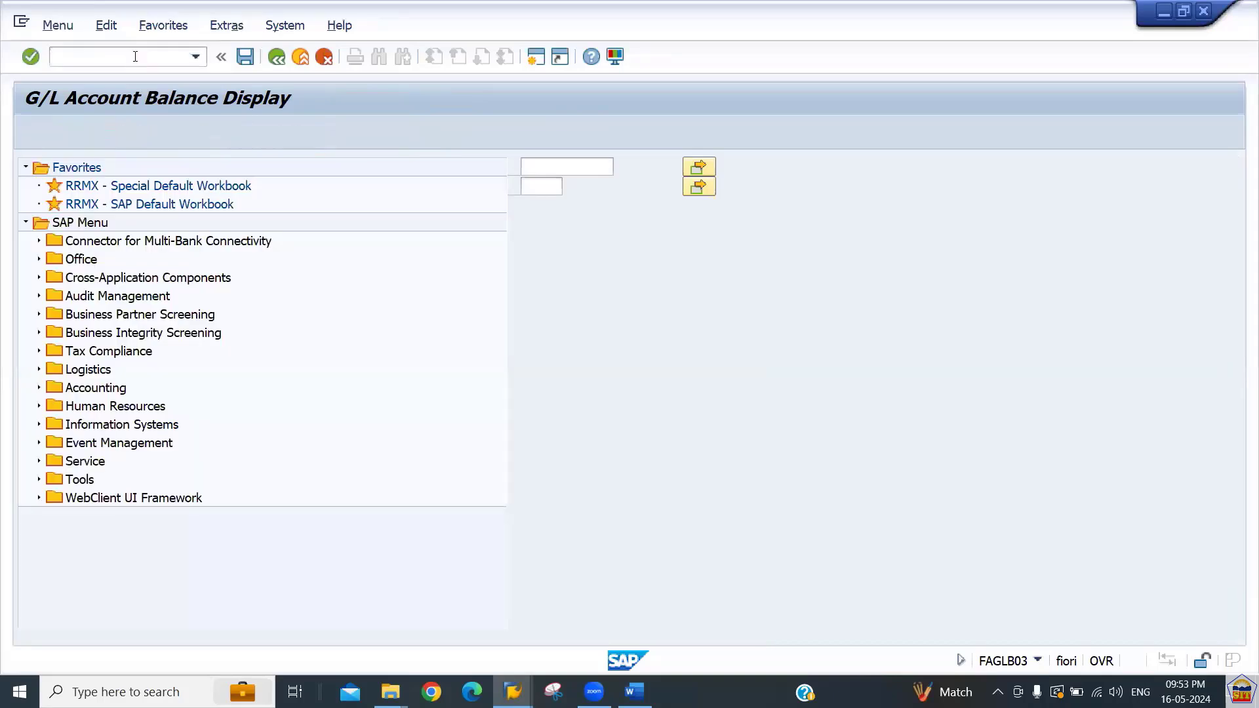
pyautogui.press('Down')
pyautogui.press('Down')
pyautogui.press('Down')
pyautogui.press('Down')
pyautogui.press('Down')
pyautogui.press('Down')
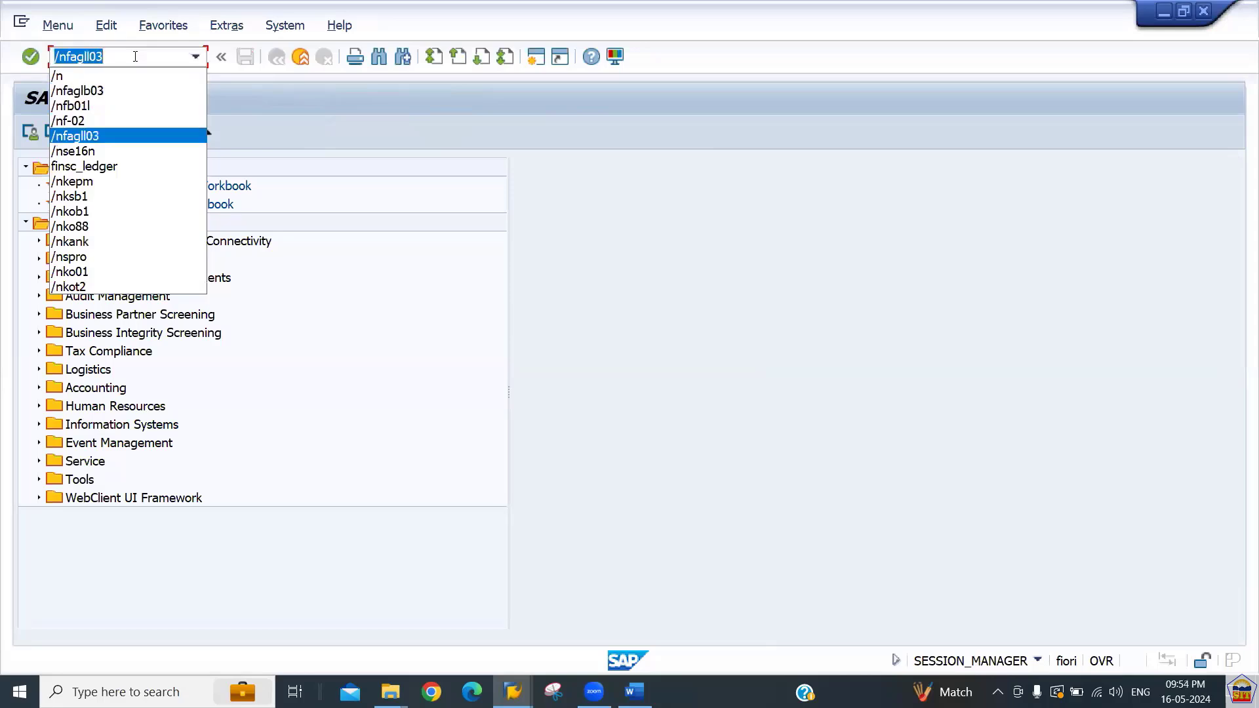
pyautogui.press('Return')
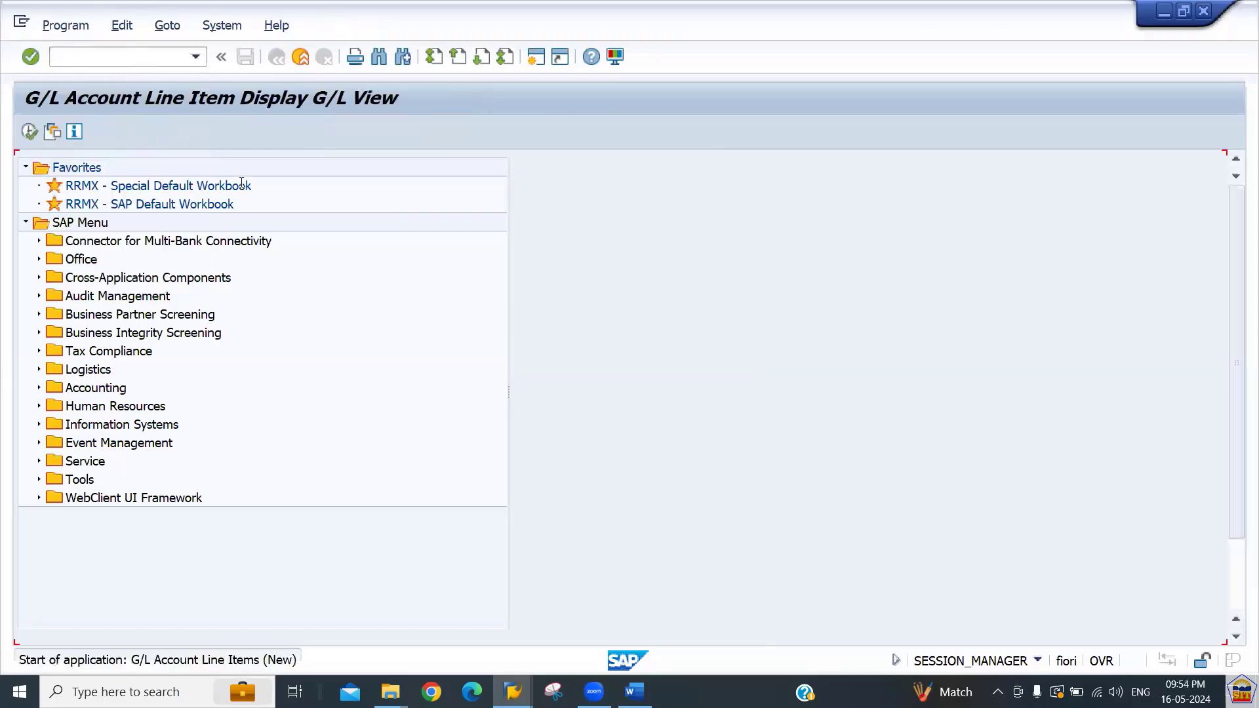
# Enter account 400100, set the ledger to EE and run the line item report for open items.
pyautogui.write('400100')
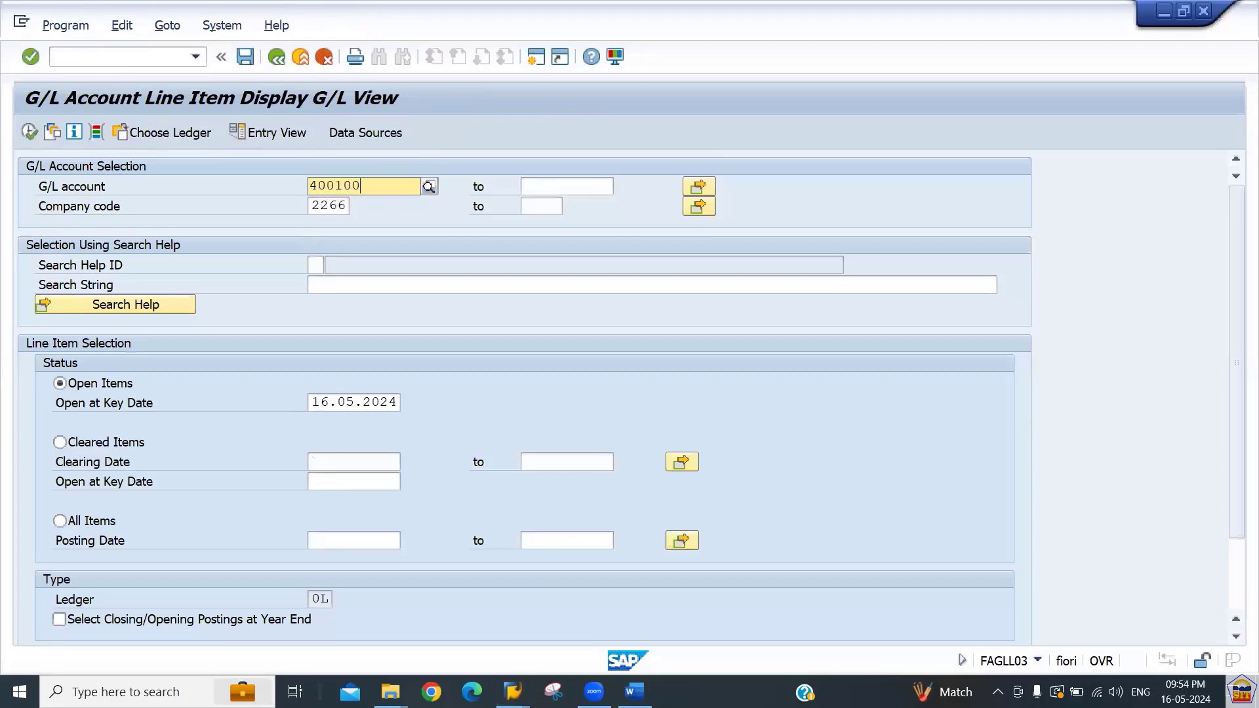
pyautogui.click(297, 235)
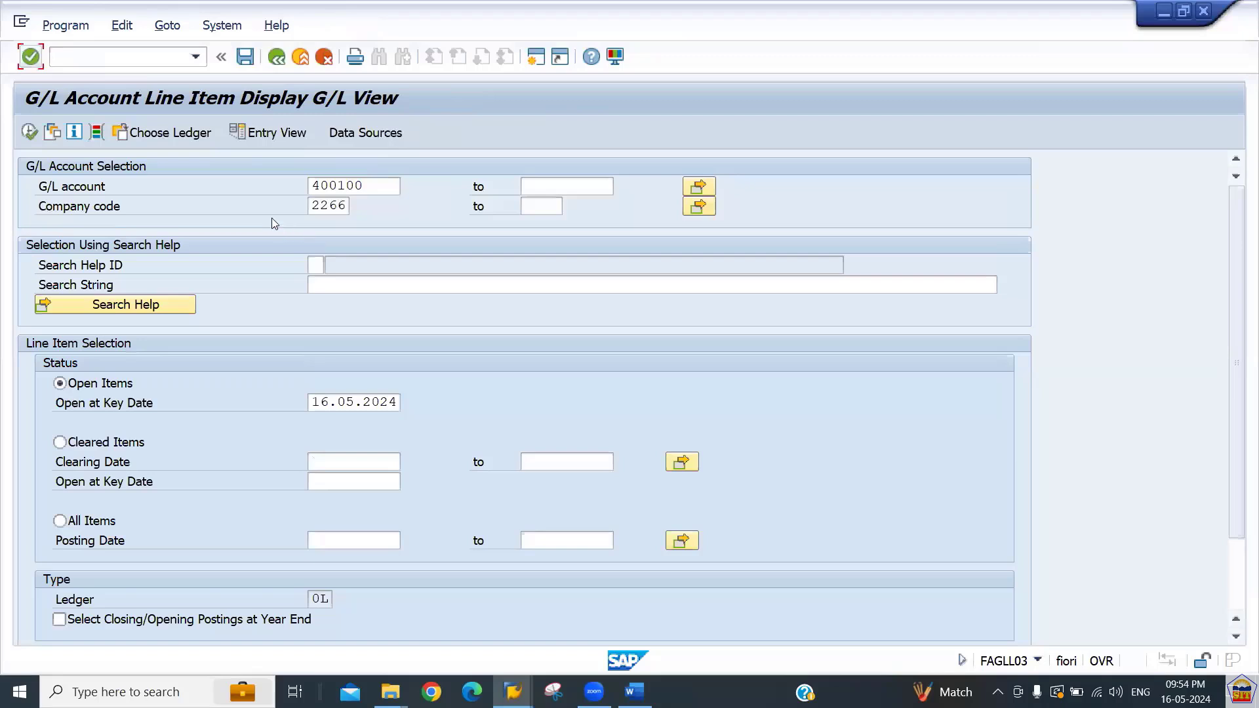
pyautogui.click(170, 133)
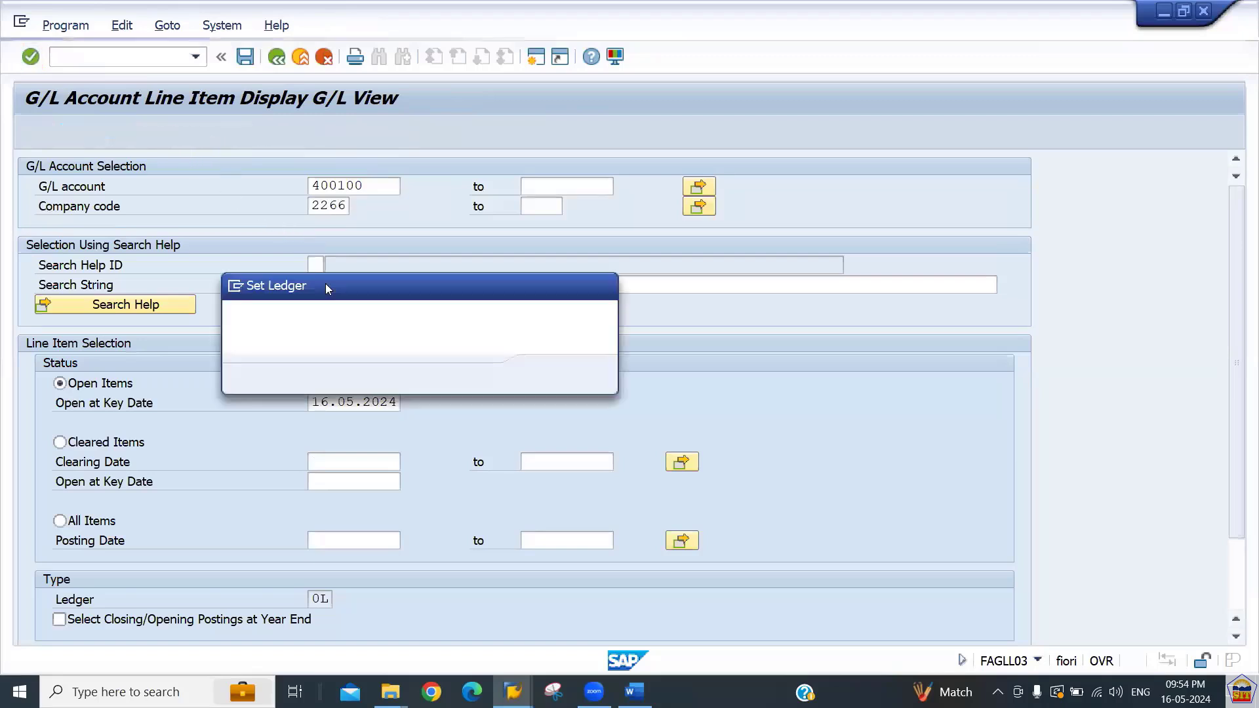
pyautogui.write('EE')
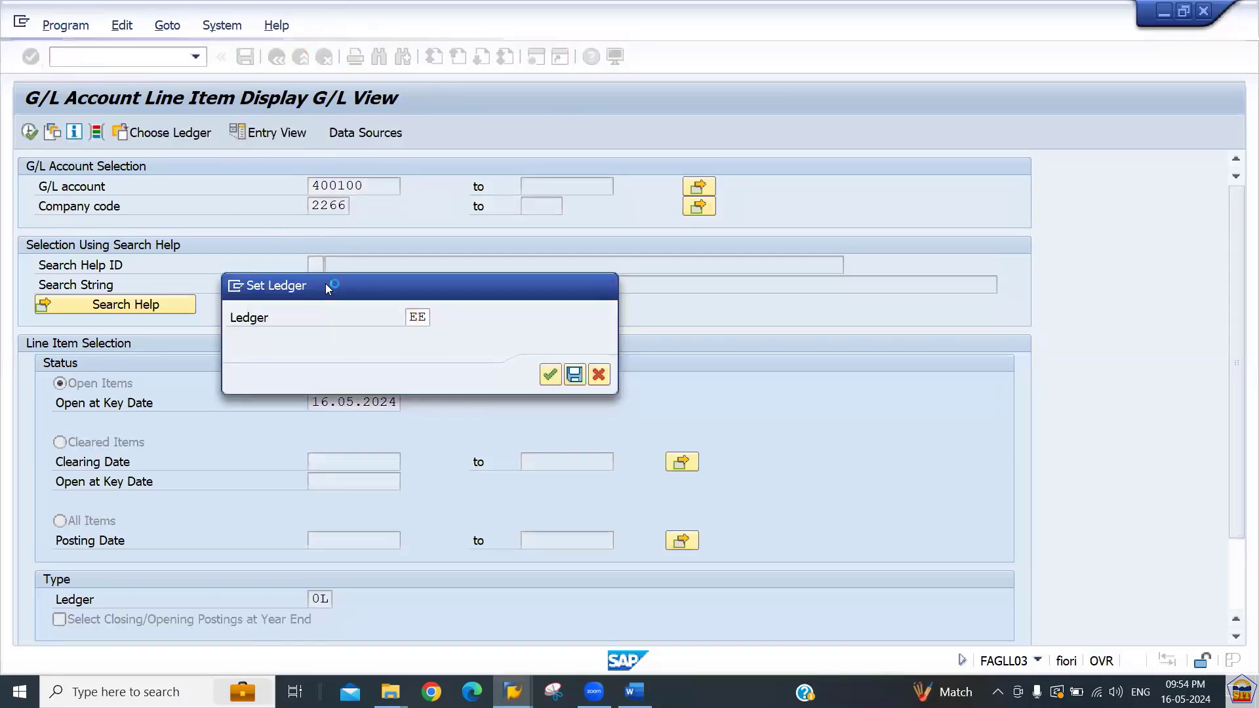
pyautogui.press('Return')
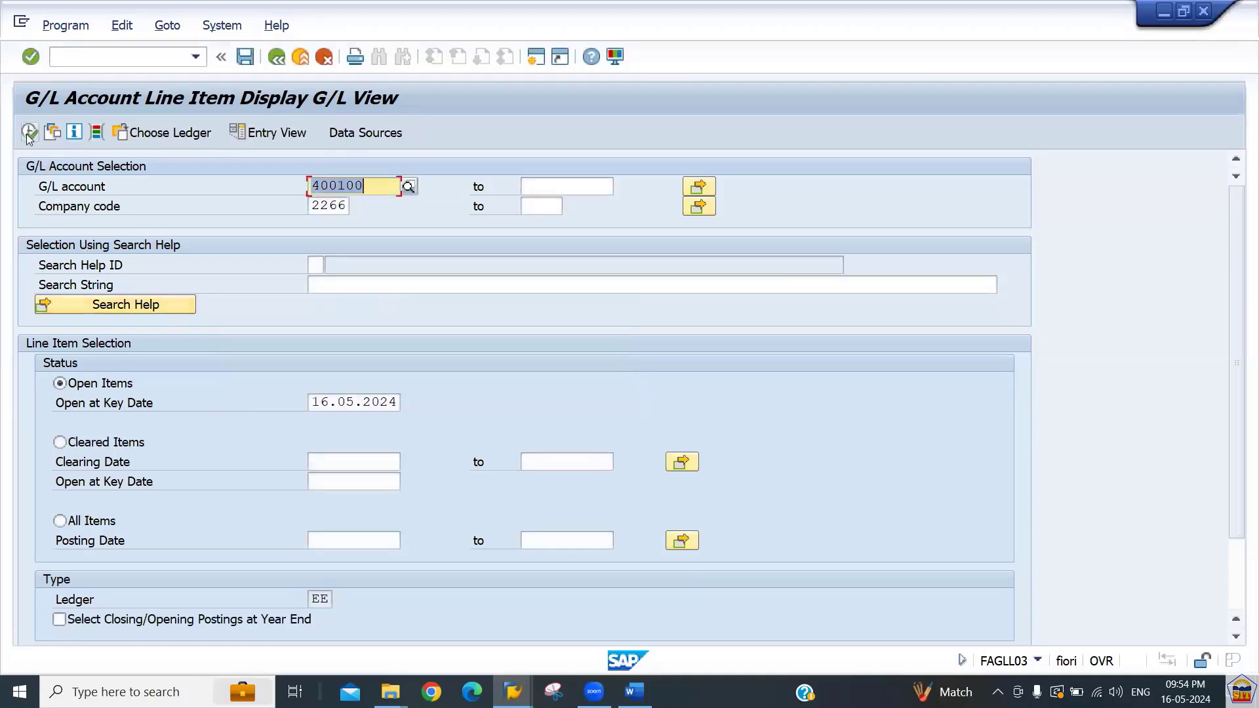
pyautogui.click(29, 133)
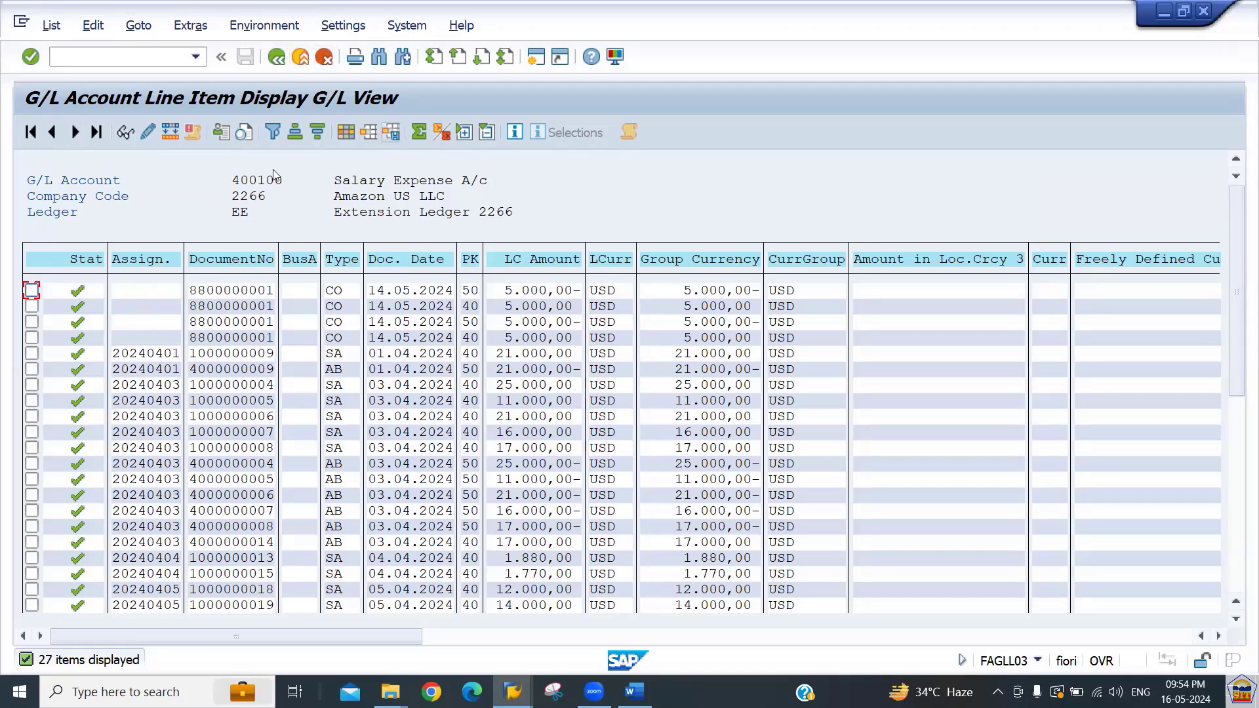
# Rerun the report for all items with posting date 16.05.2024.
pyautogui.click(277, 57)
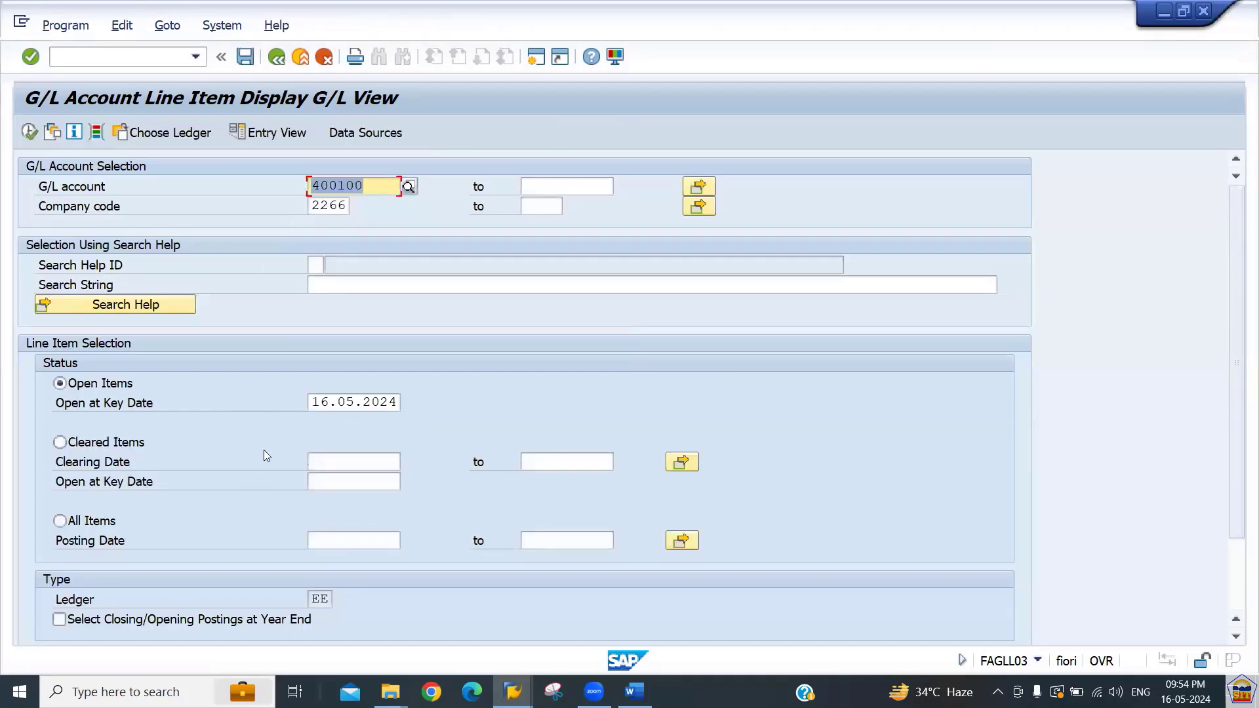
pyautogui.click(82, 523)
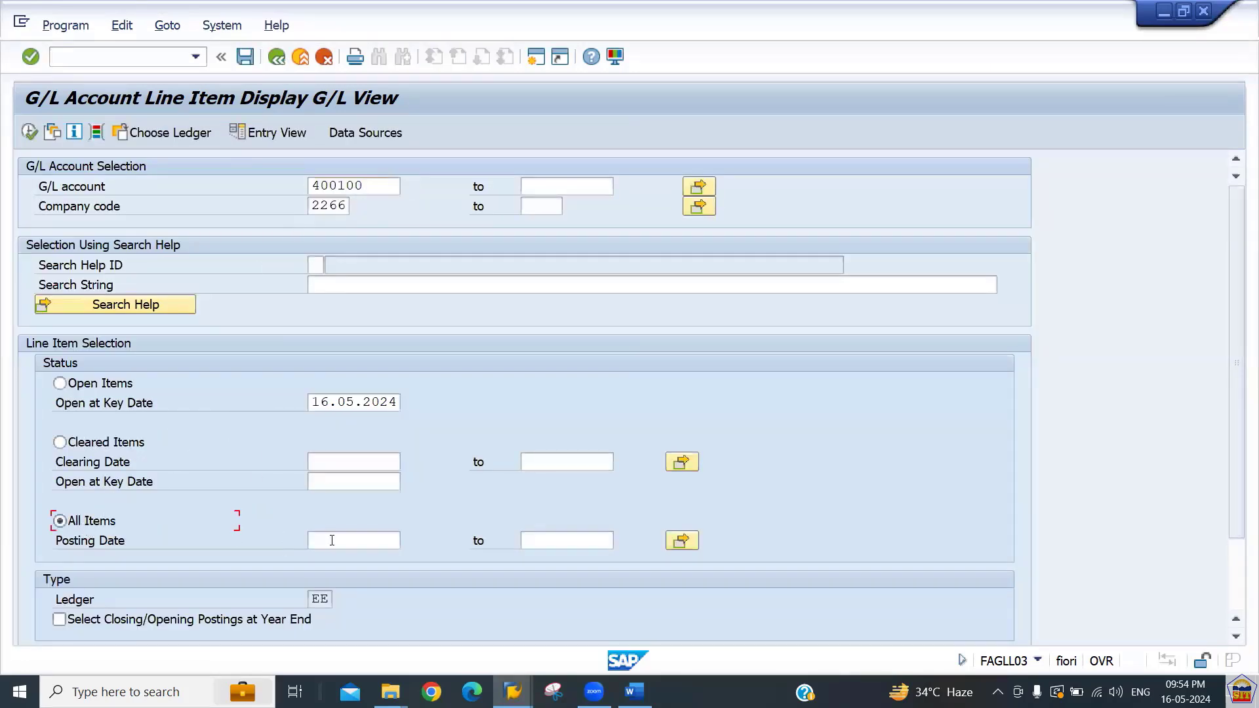
pyautogui.click(370, 542)
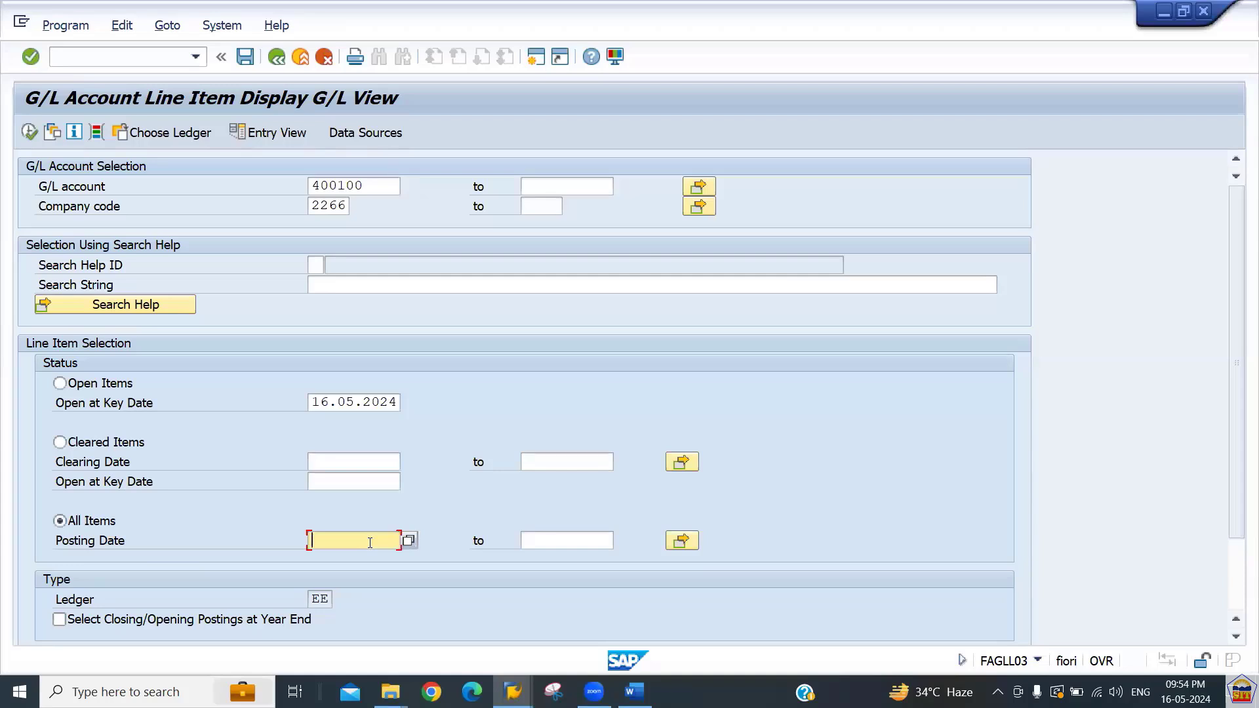
pyautogui.write('16.05.2024')
pyautogui.click(33, 135)
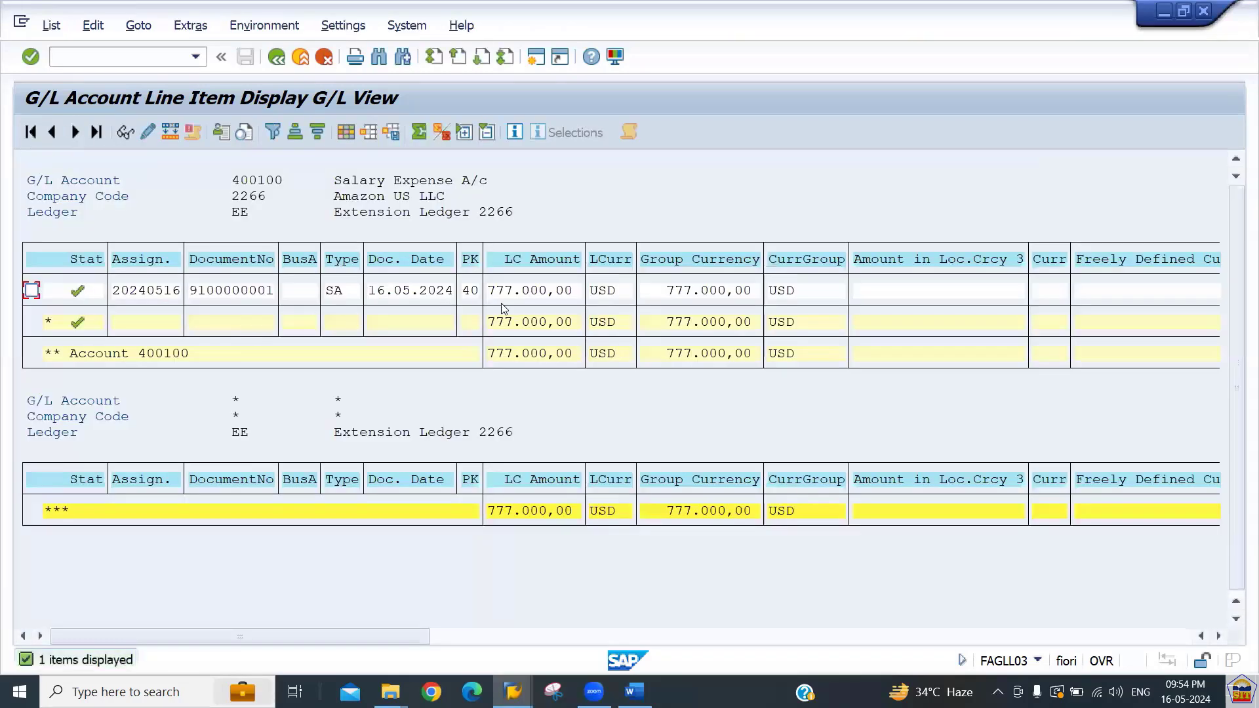
pyautogui.click(524, 291)
pyautogui.click(221, 291)
pyautogui.hotkey('ctrl', 'y')
pyautogui.moveTo(187, 290); pyautogui.dragTo(286, 301)
pyautogui.hotkey('ctrl', 'c')
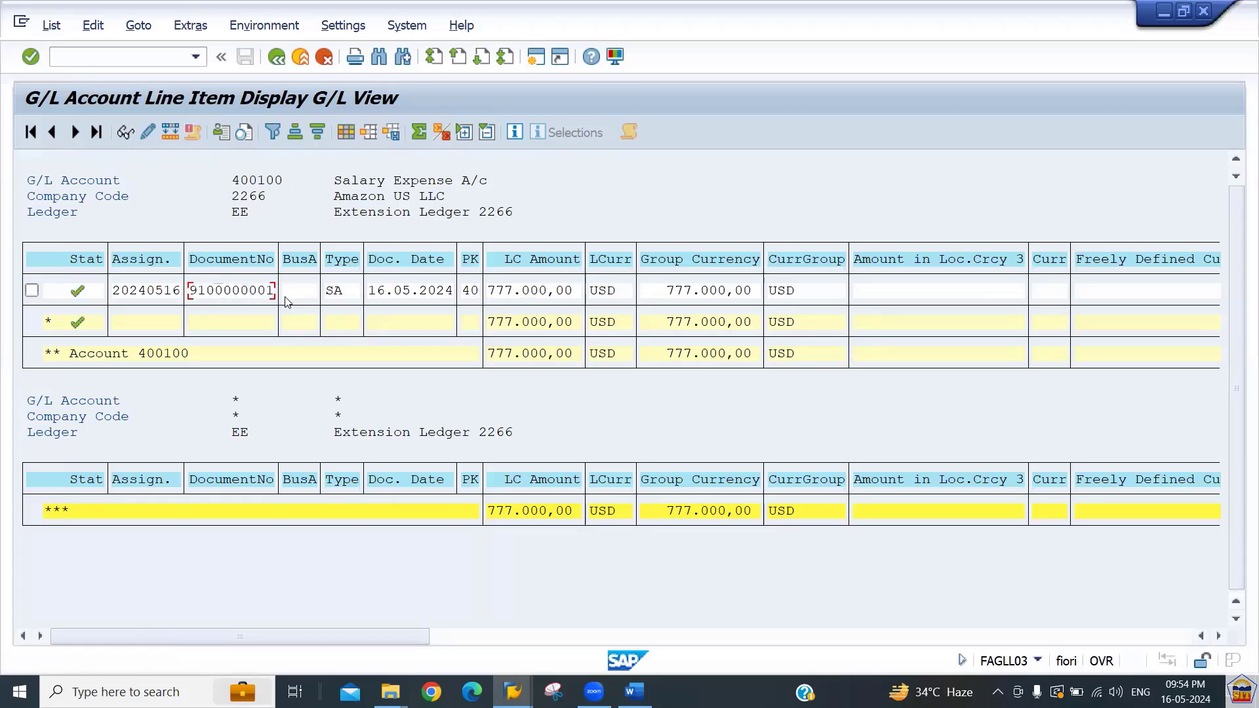
# Clear the posting date restriction and rerun the all-items report.
pyautogui.click(275, 58)
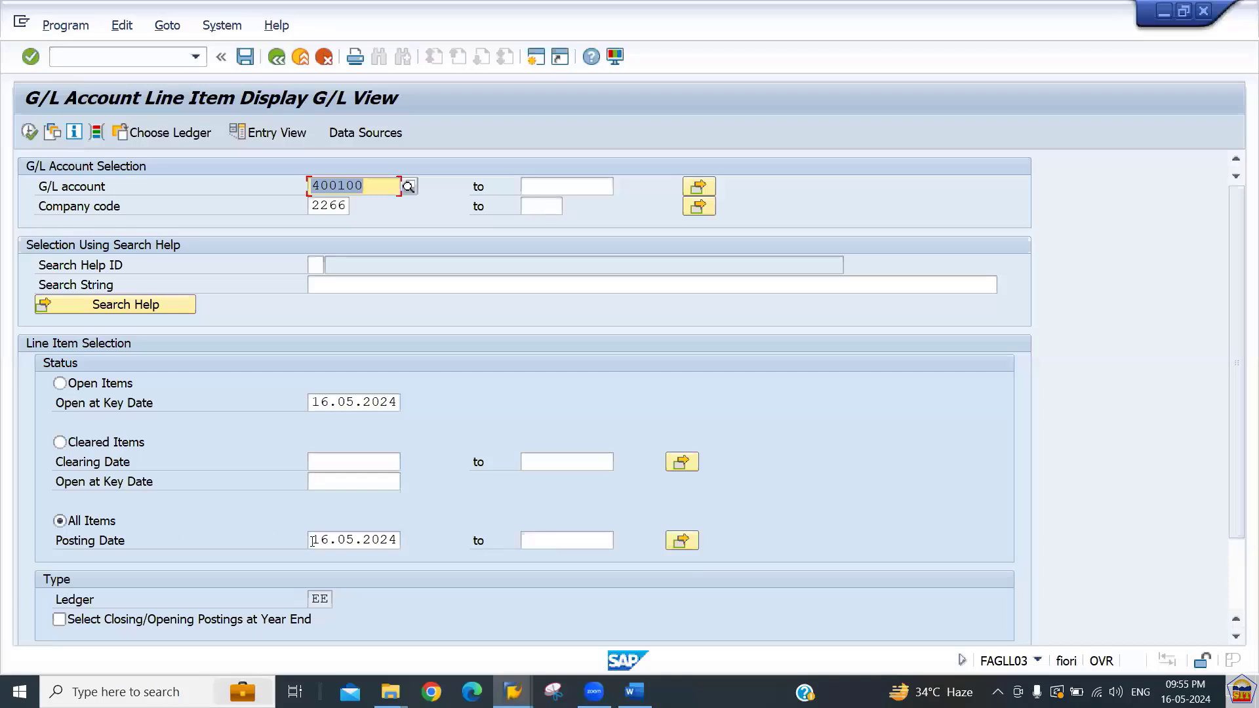
pyautogui.click(311, 541)
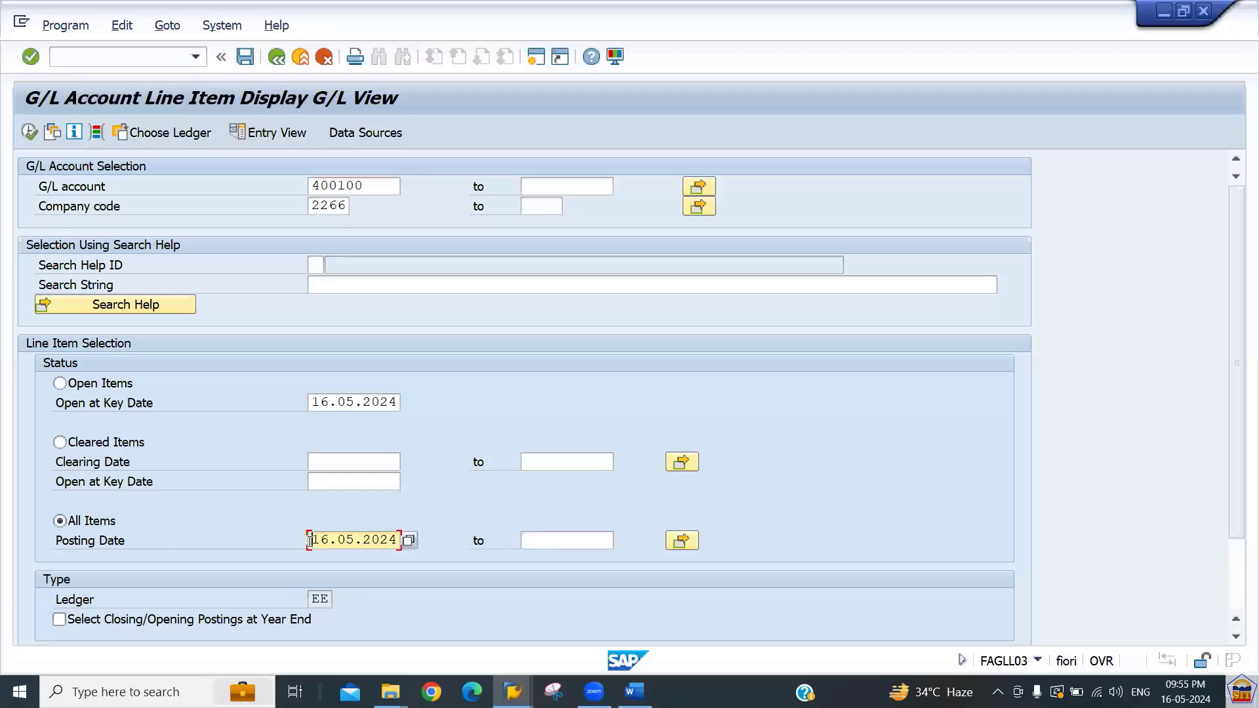
pyautogui.moveTo(311, 540); pyautogui.dragTo(479, 544)
pyautogui.press('Delete')
pyautogui.click(30, 132)
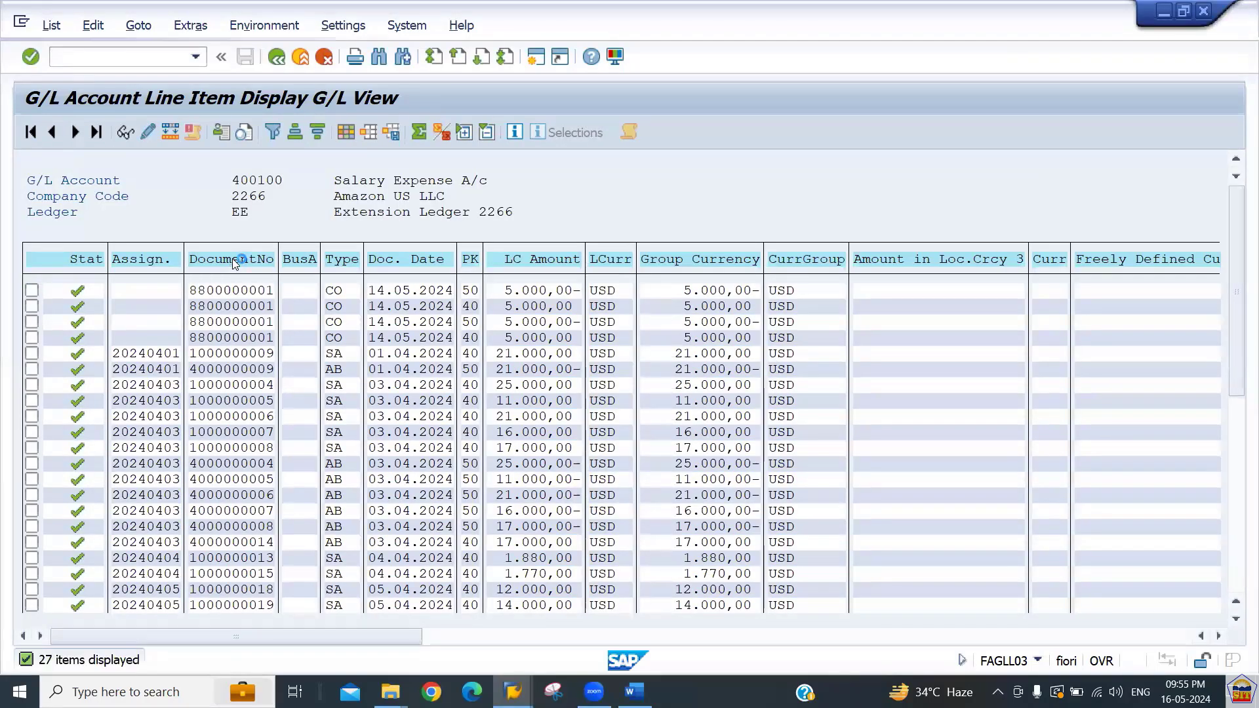
pyautogui.click(235, 262)
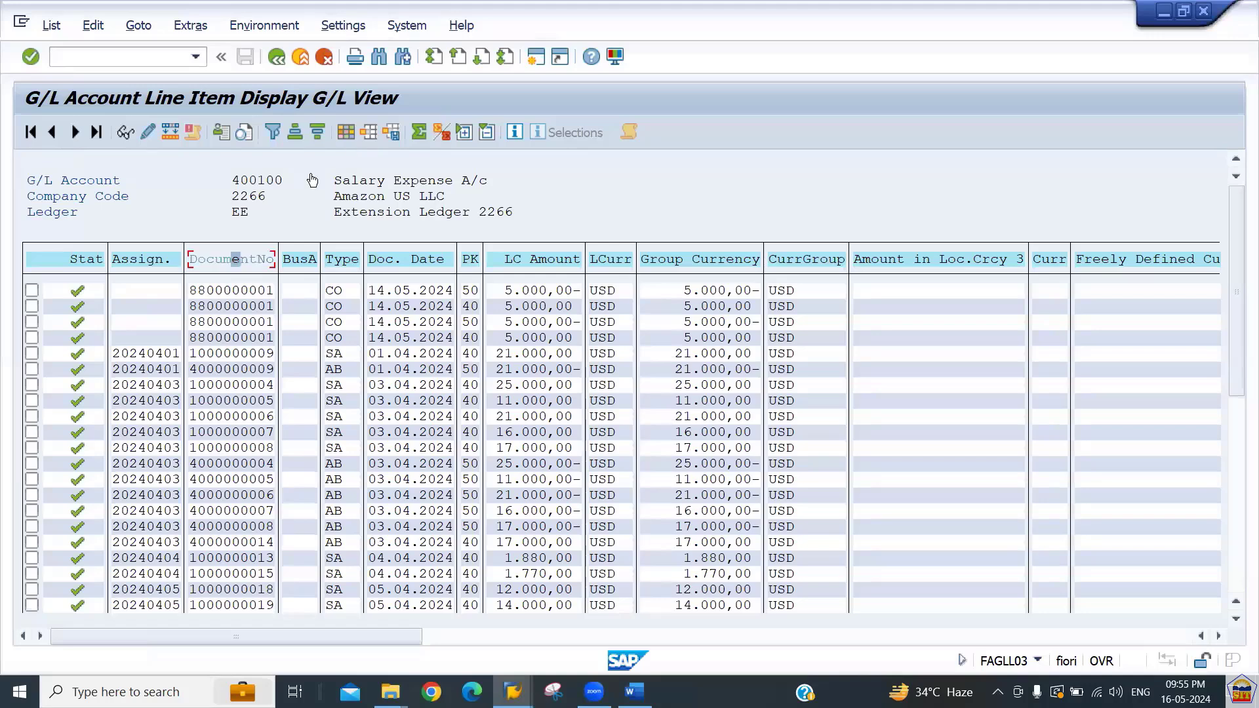
pyautogui.click(273, 133)
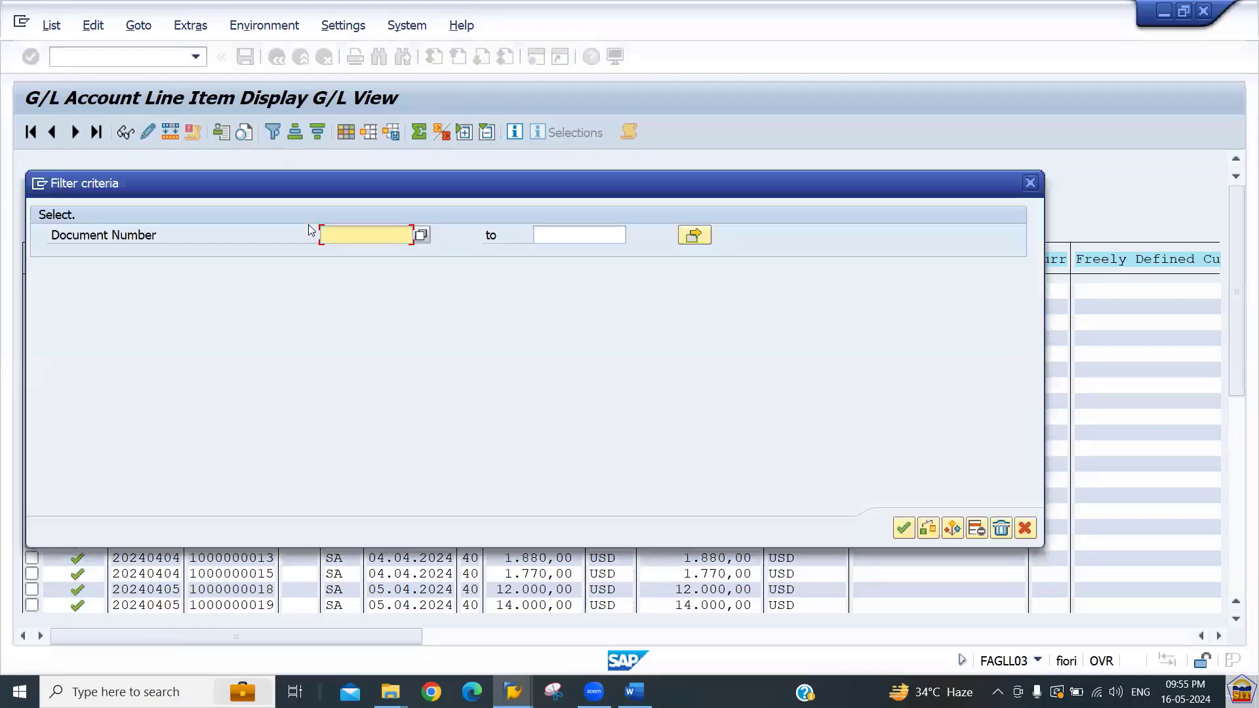
pyautogui.press('Return')
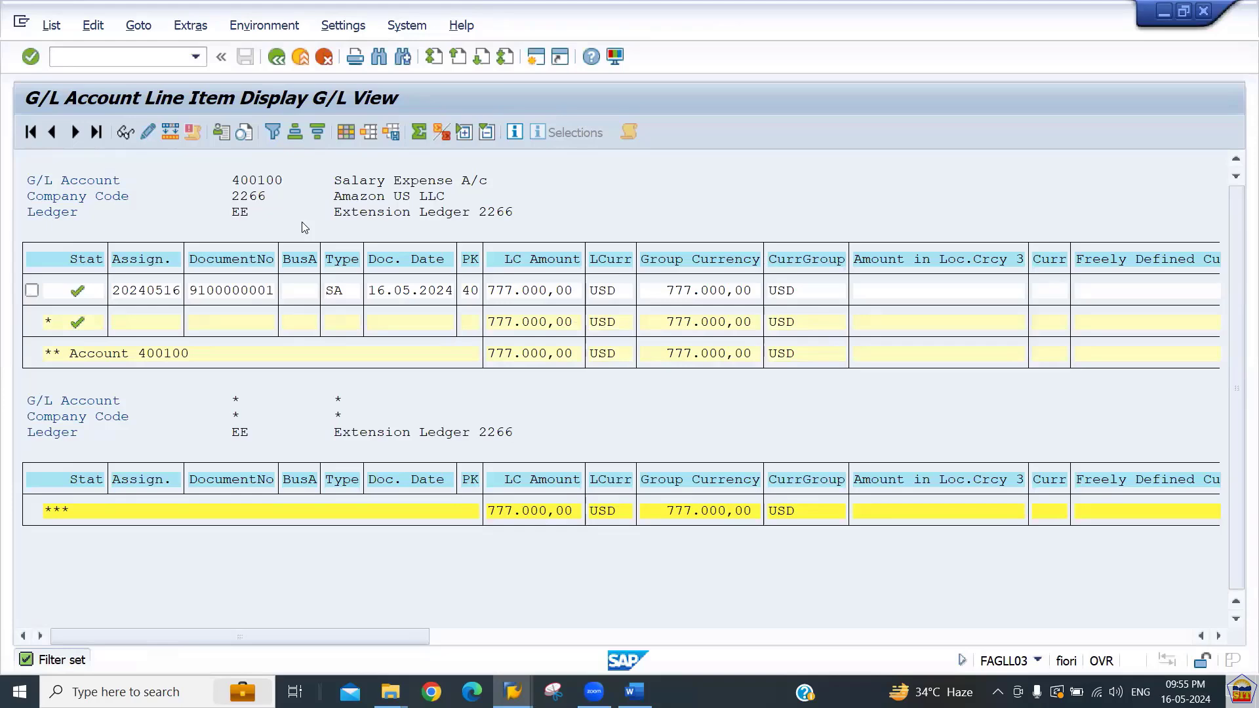
# Open SE16N and display table ACDOCA entries for company code 2266.
pyautogui.hotkey('shift', 'F3')
pyautogui.write('s')
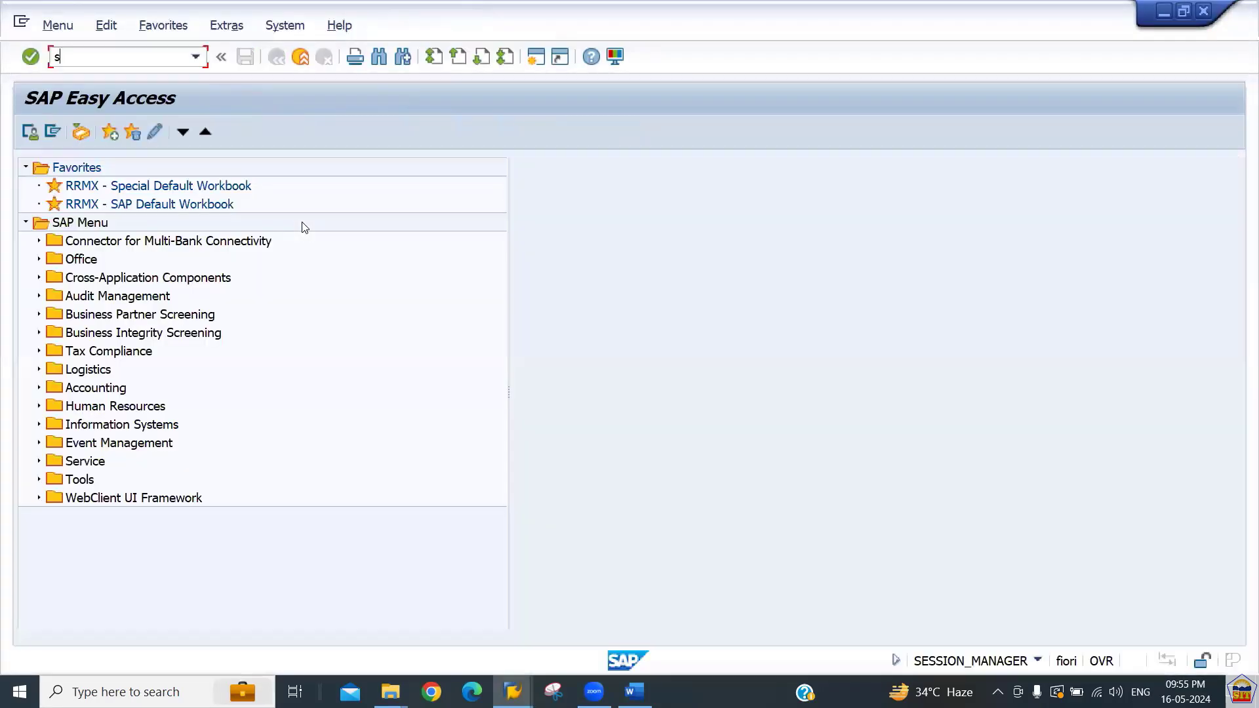
pyautogui.write('e16n')
pyautogui.press('Return')
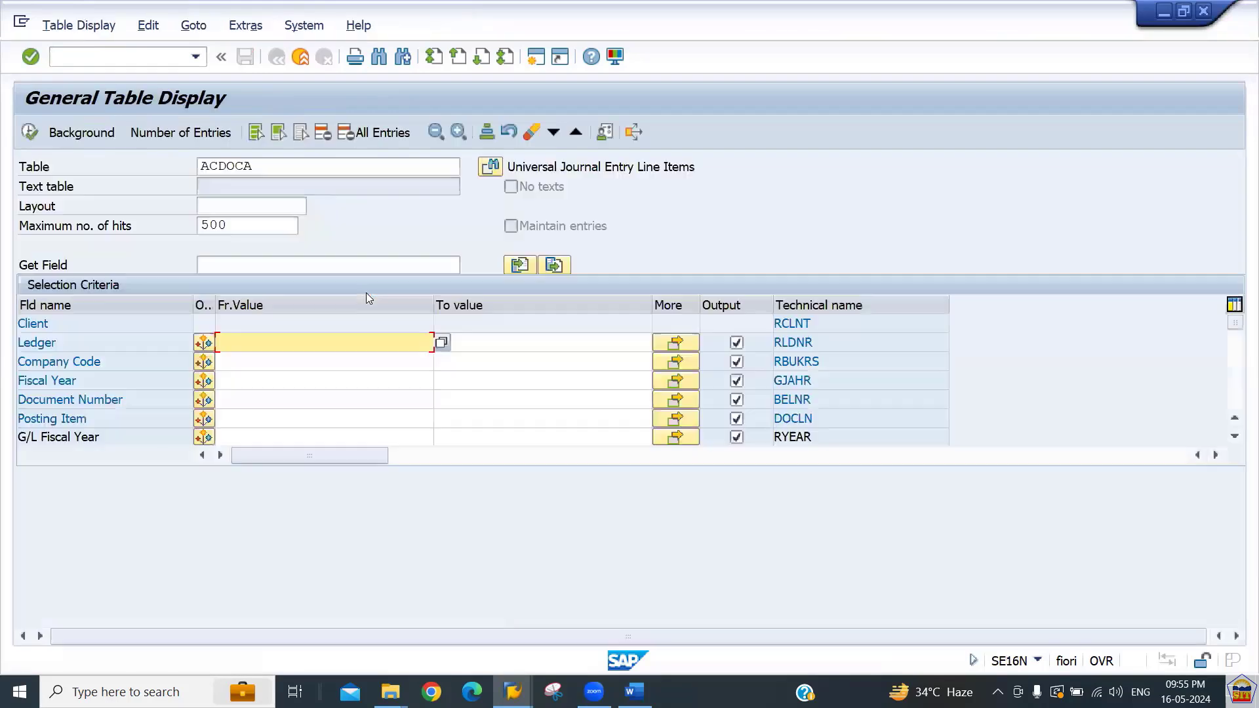
pyautogui.click(305, 359)
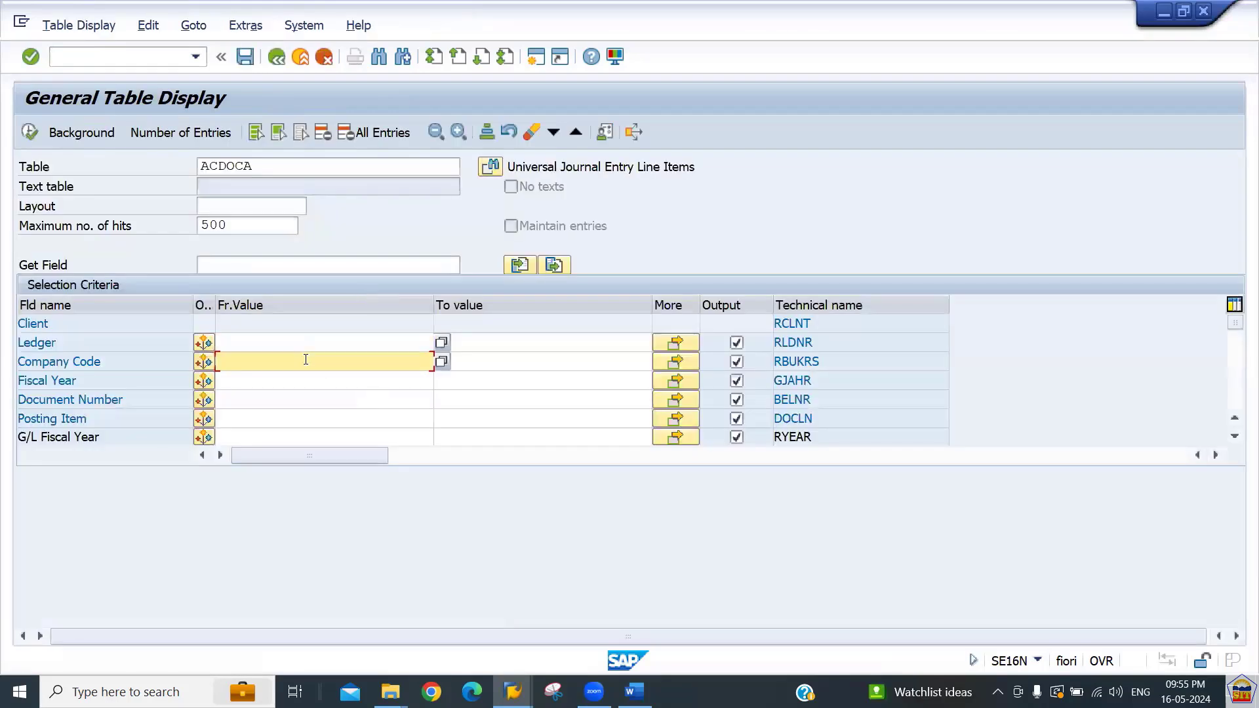
pyautogui.write('2266')
pyautogui.press('Return')
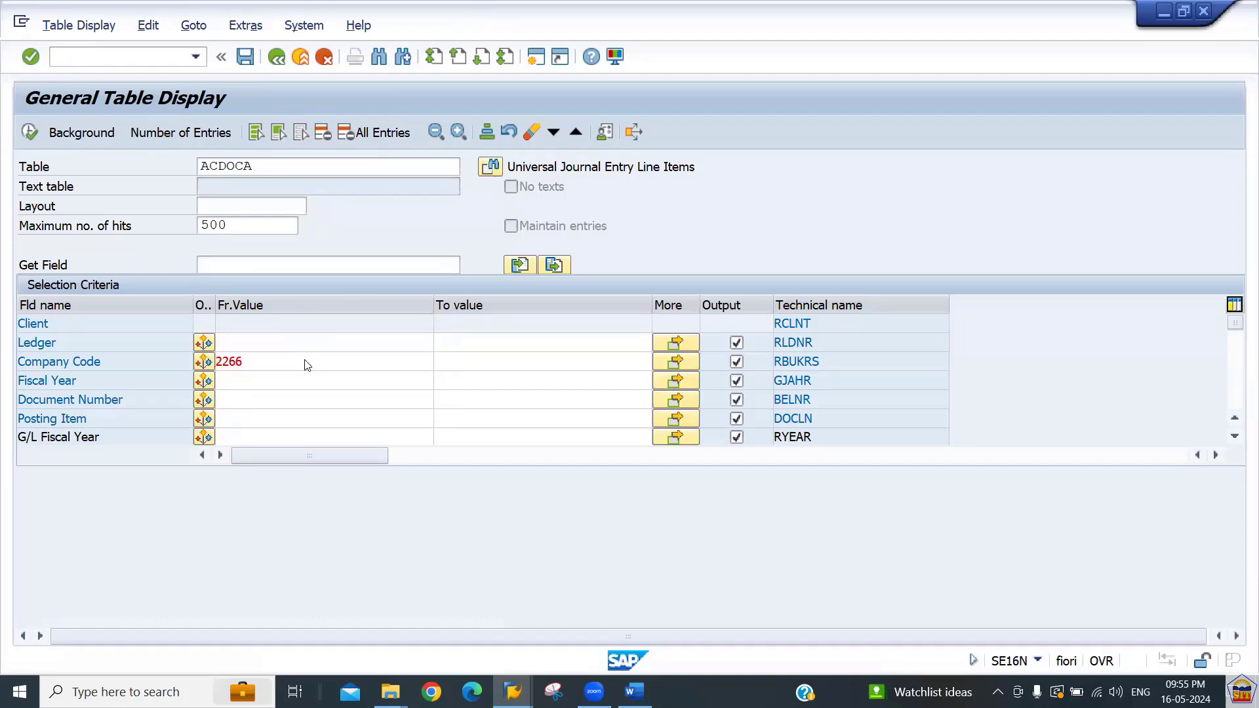
pyautogui.click(30, 133)
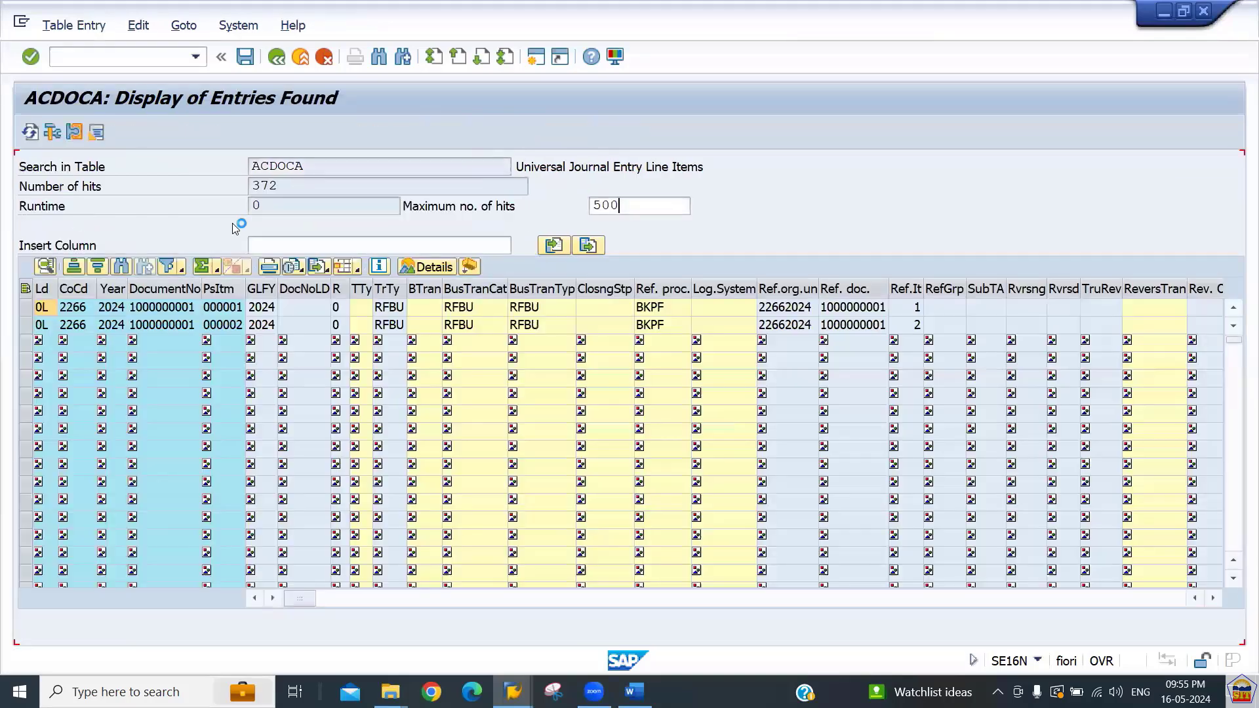
# Filter the ACDOCA entries by ledger EE.
pyautogui.click(275, 186)
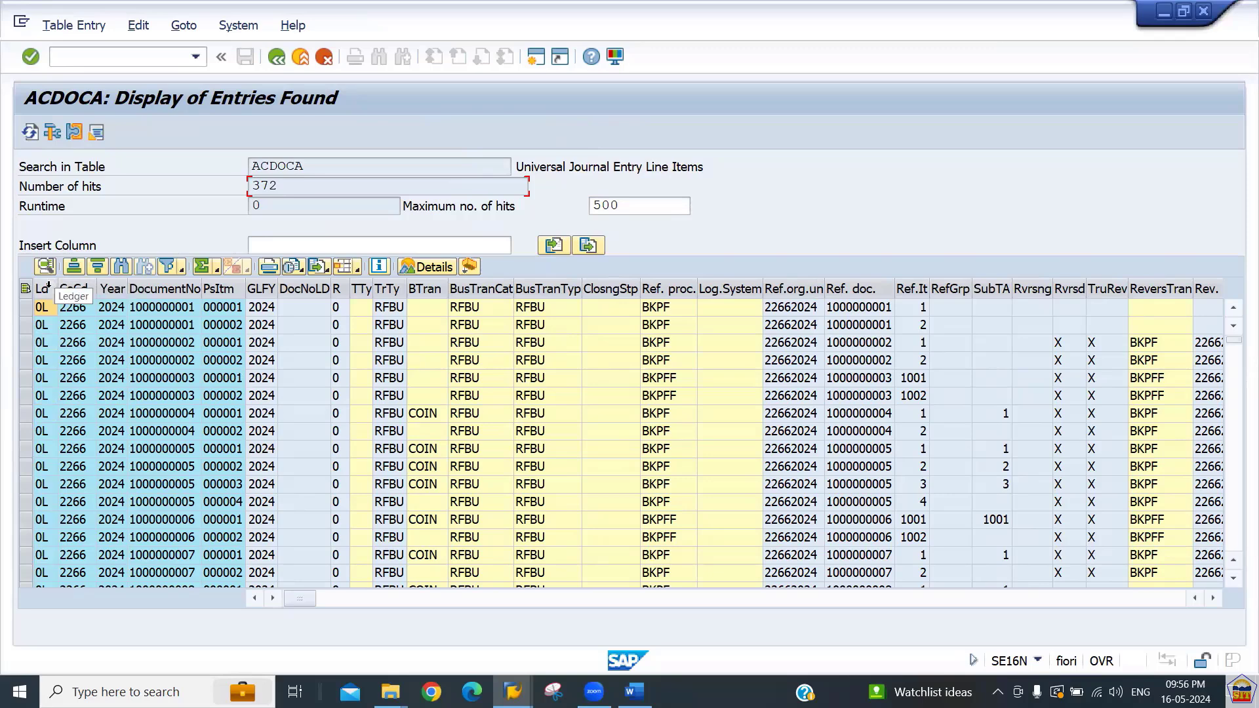
pyautogui.click(44, 289)
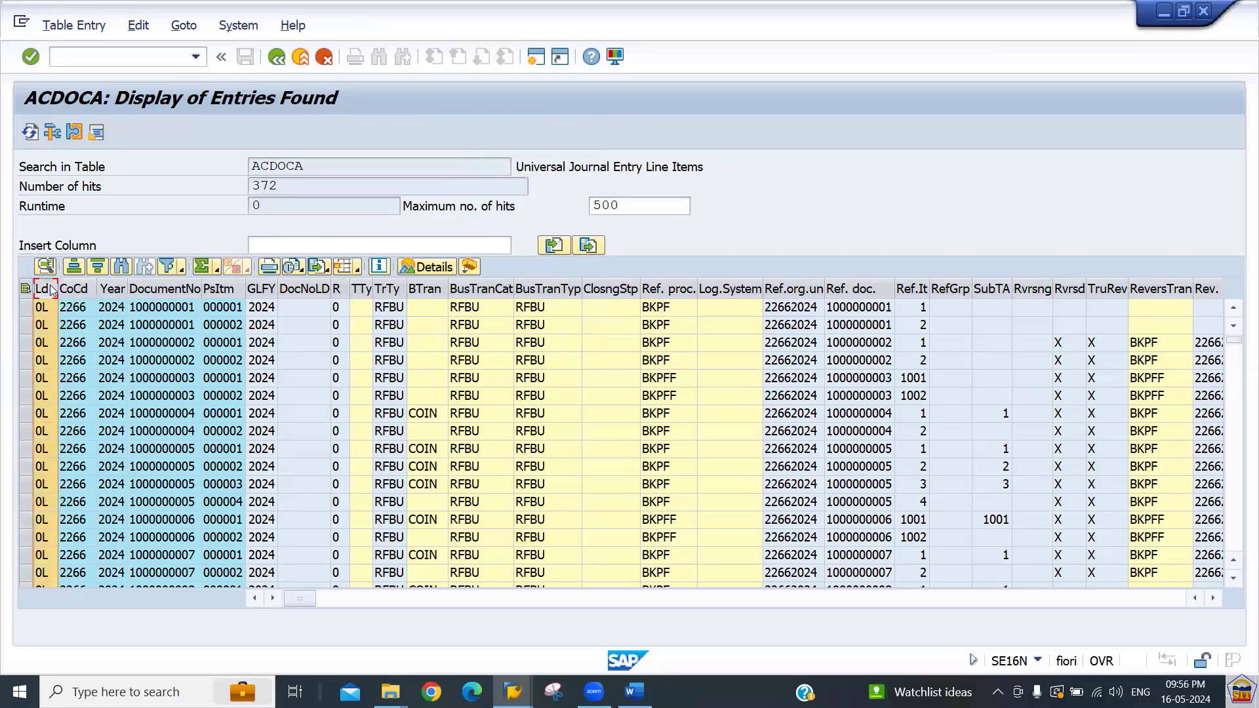
pyautogui.click(170, 269)
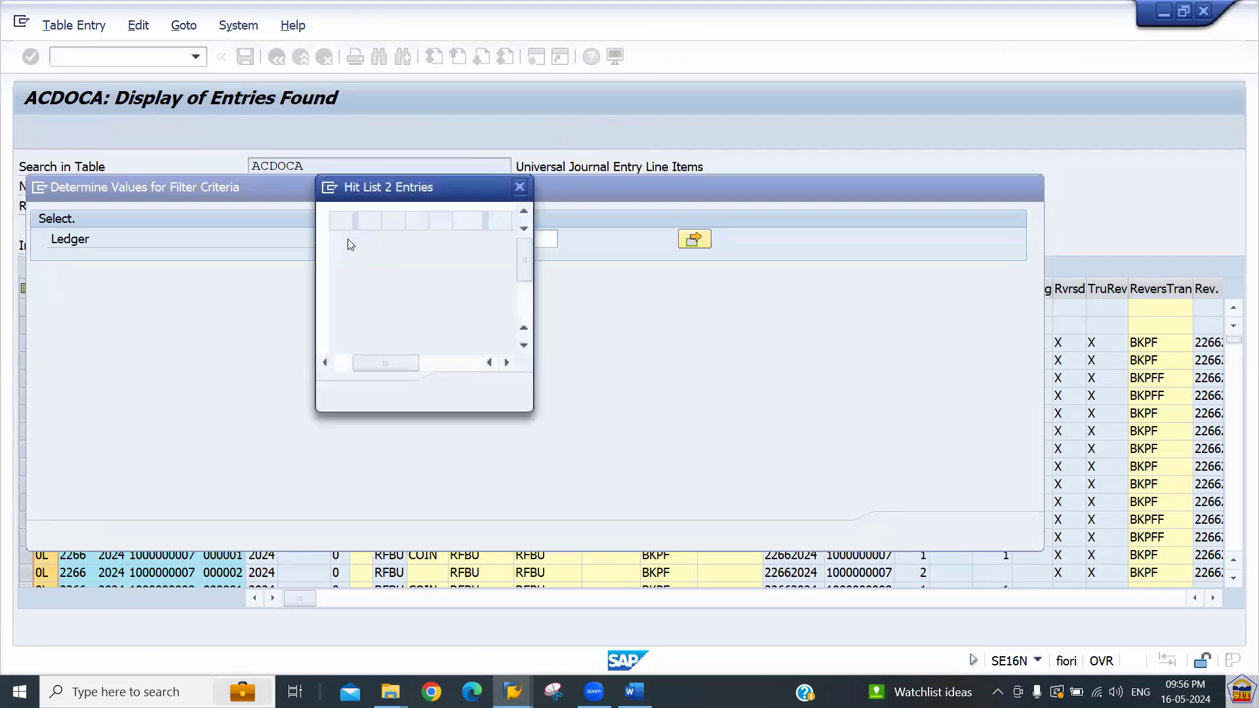
pyautogui.doubleClick(341, 281)
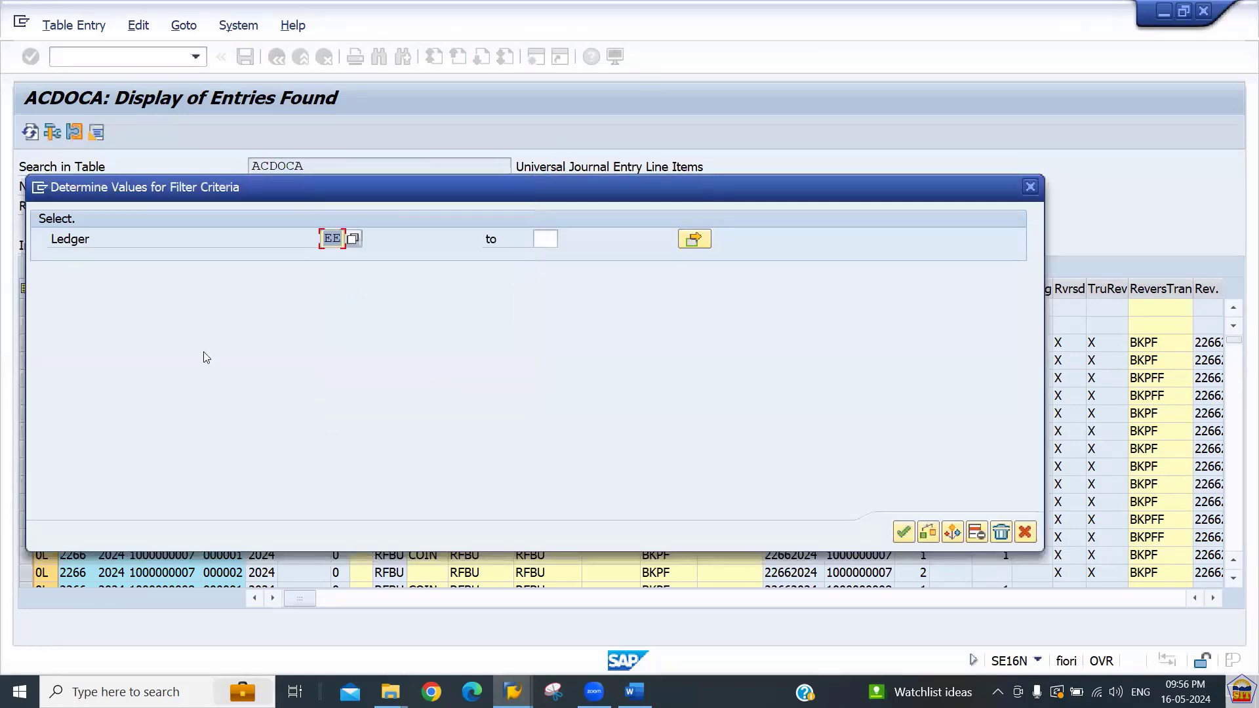
pyautogui.click(904, 532)
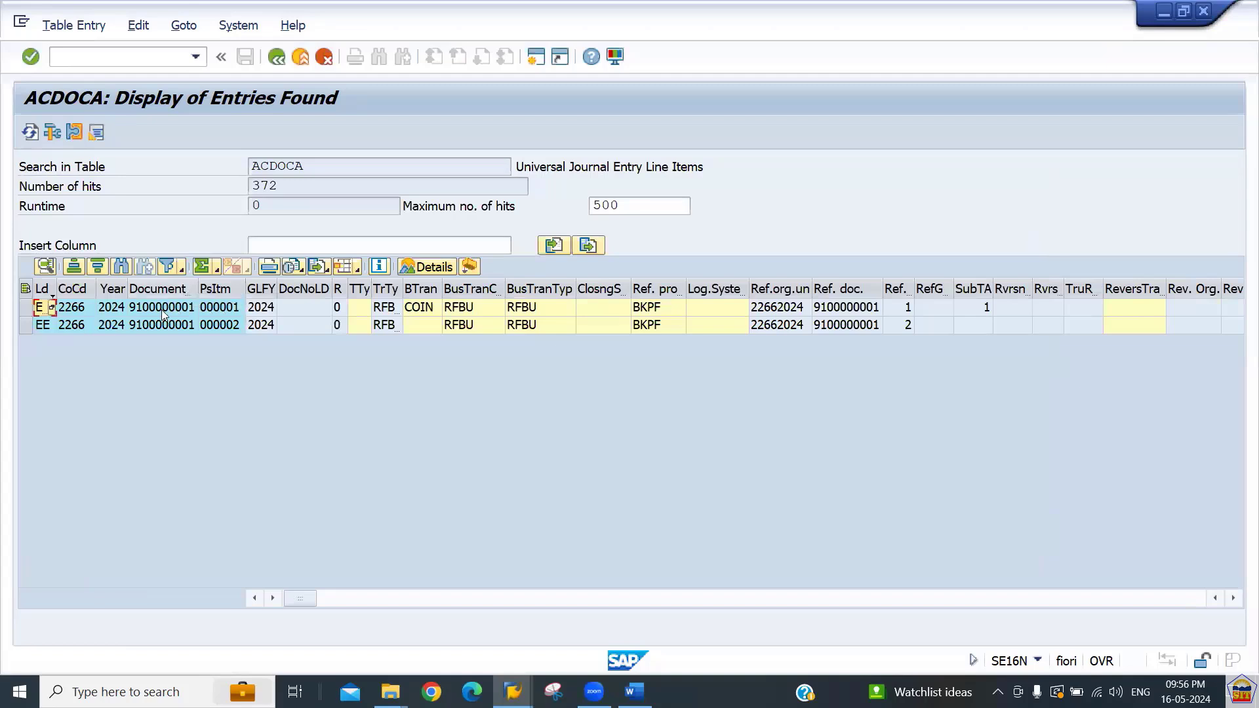
# Scroll through the fields of the ledger EE document entries and return to the selection screen.
pyautogui.click(162, 307)
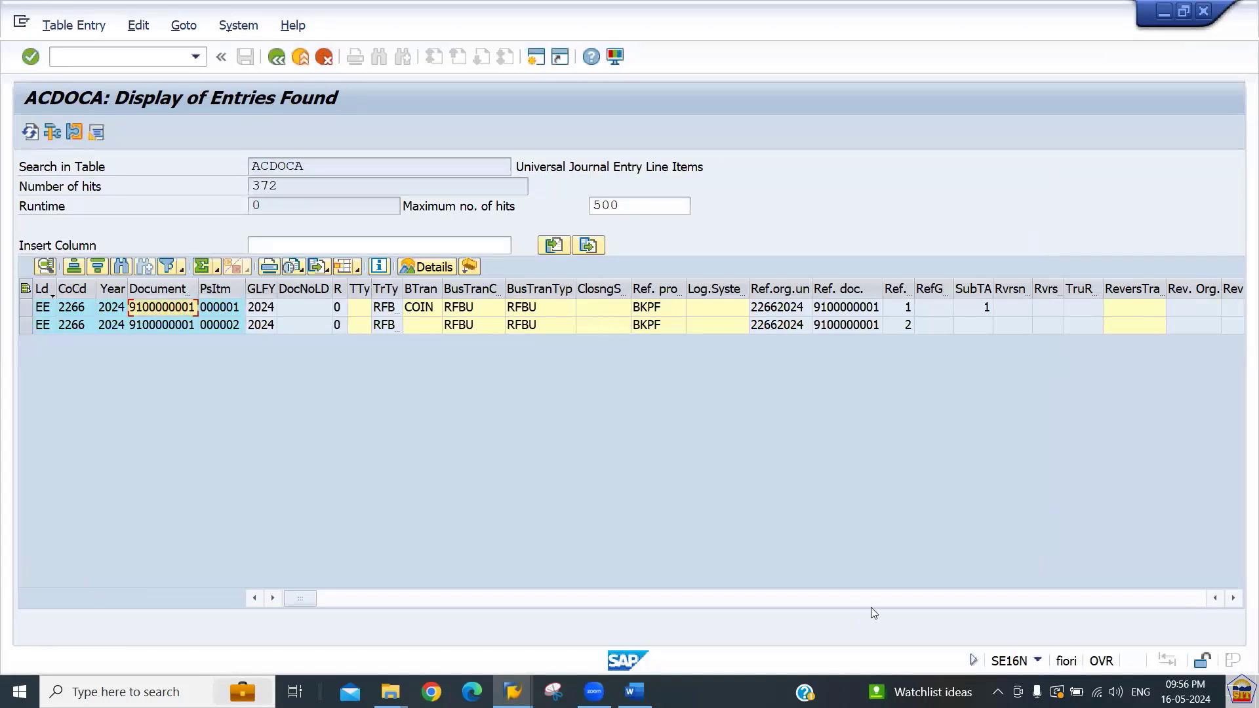
pyautogui.click(886, 599)
pyautogui.click(886, 598)
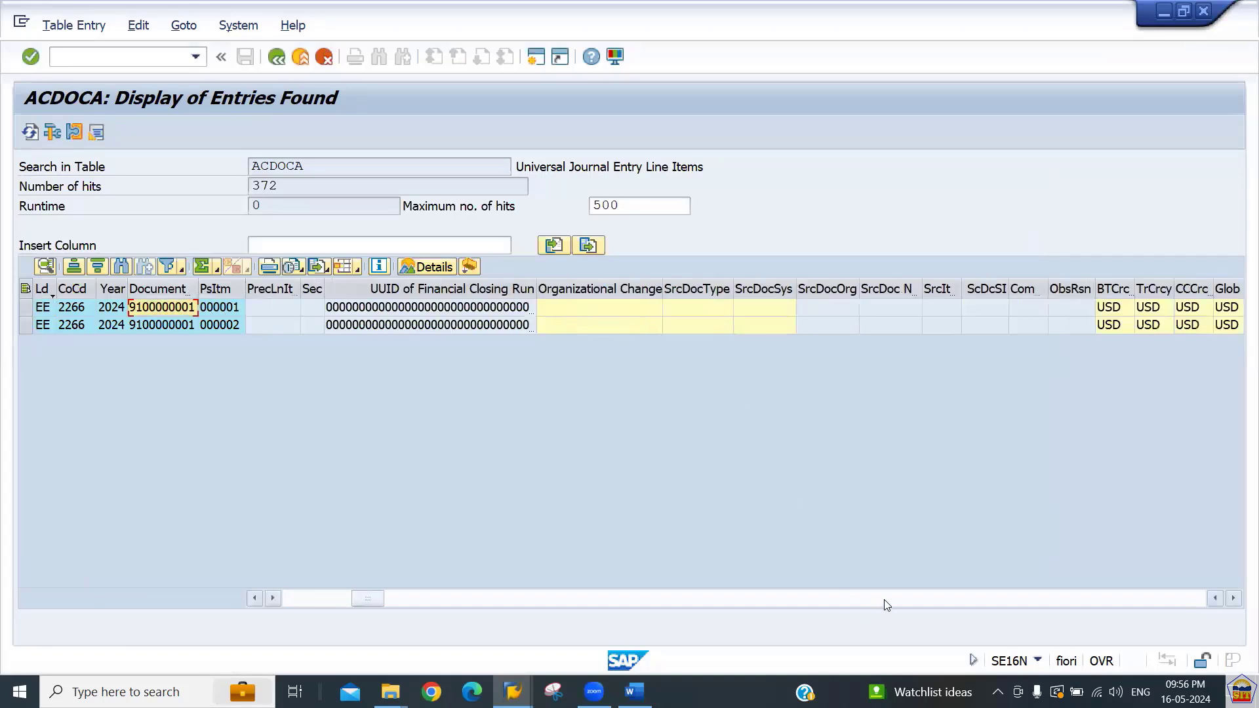
pyautogui.click(886, 598)
pyautogui.click(886, 598)
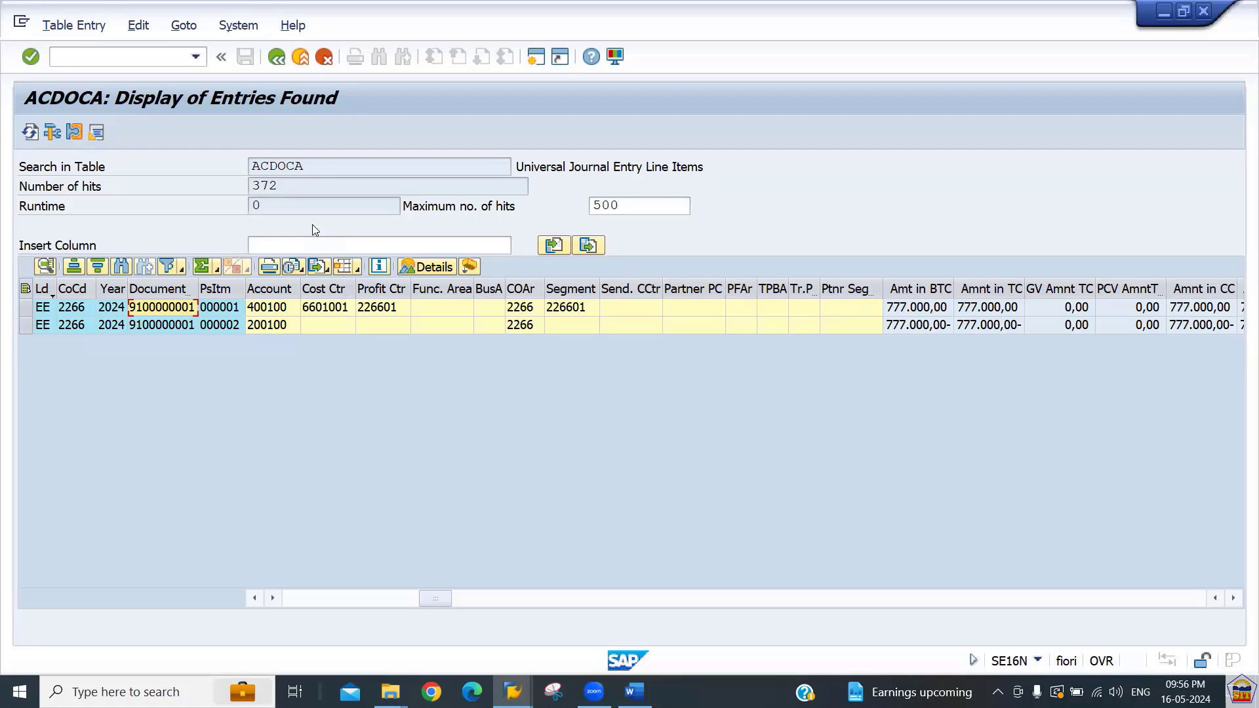
pyautogui.click(277, 58)
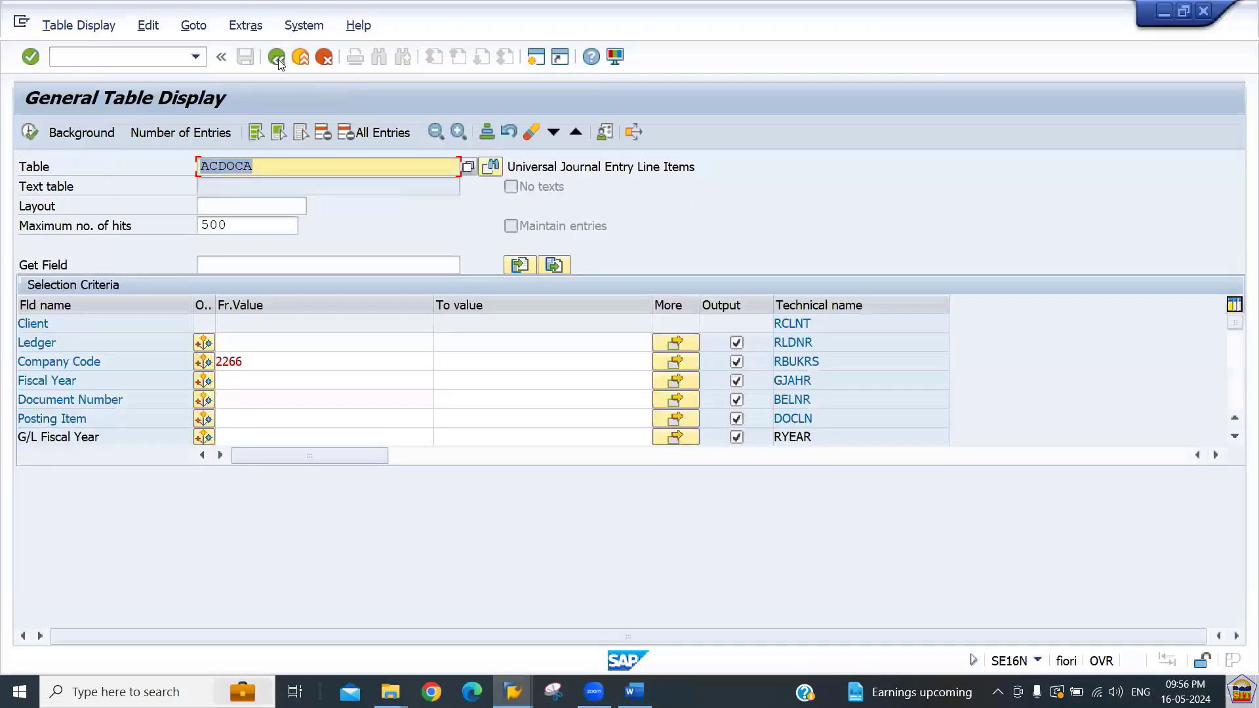
pyautogui.click(277, 58)
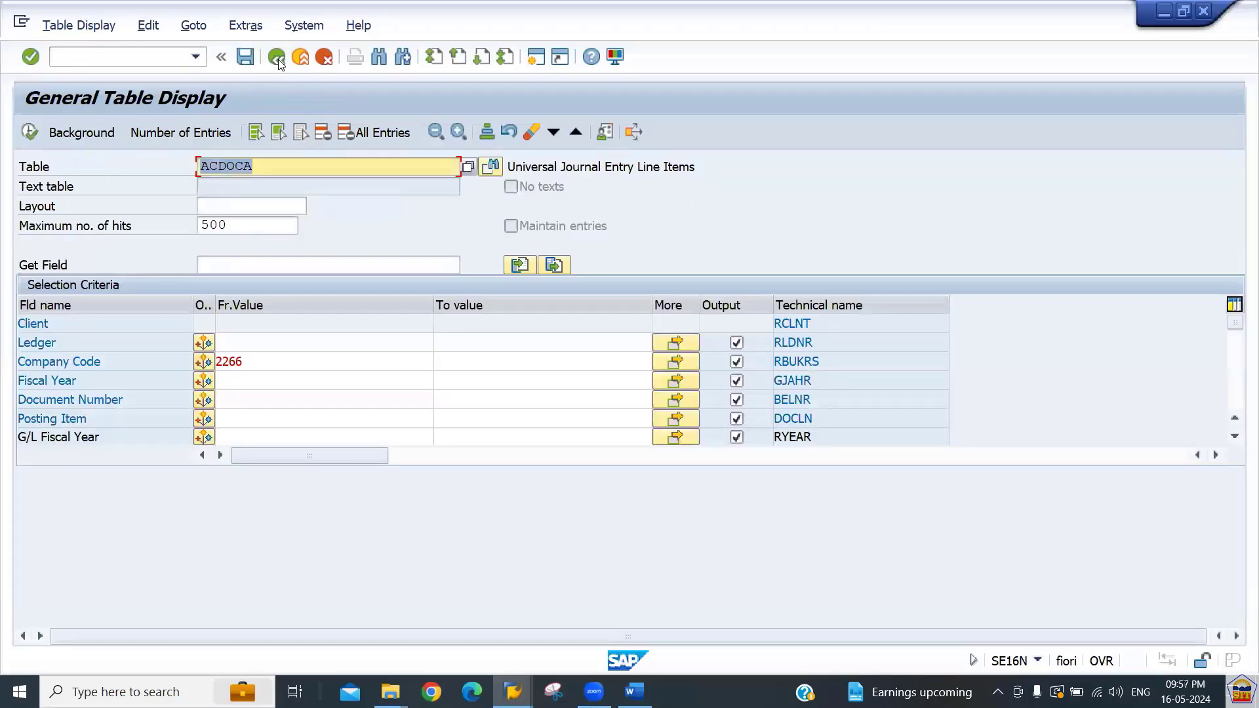